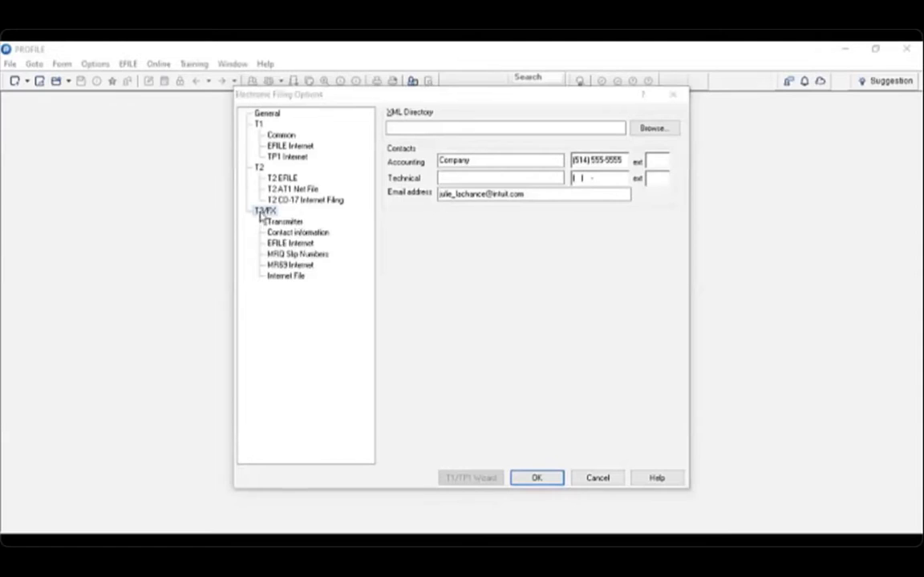
Review the T3/FX electronic filing settings, including the folder selection for the XML directory, without choosing a folder.
click(265, 211)
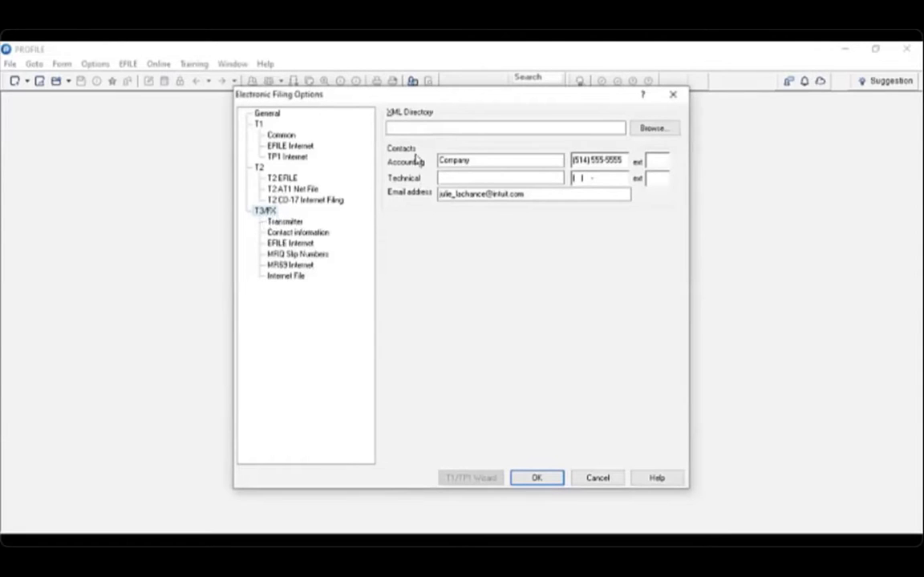
click(314, 234)
click(263, 211)
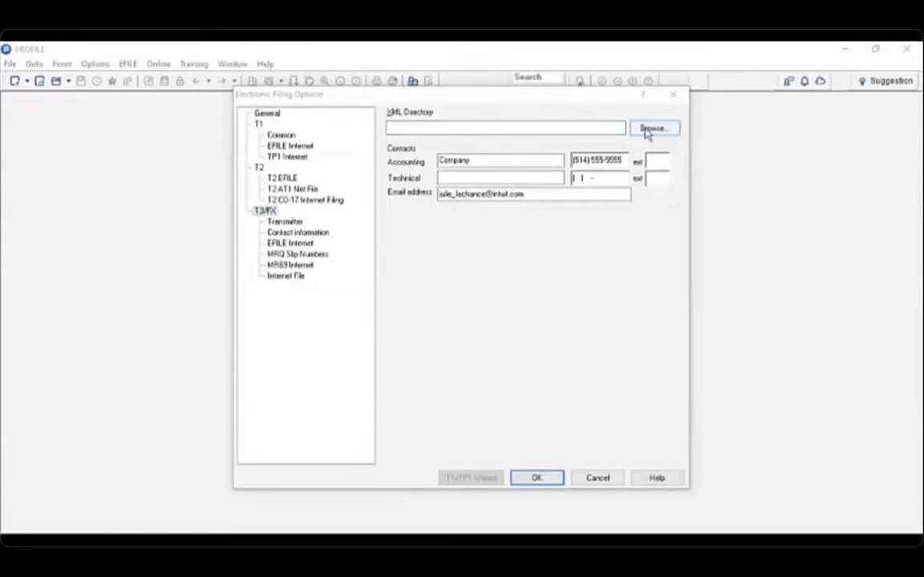
click(646, 129)
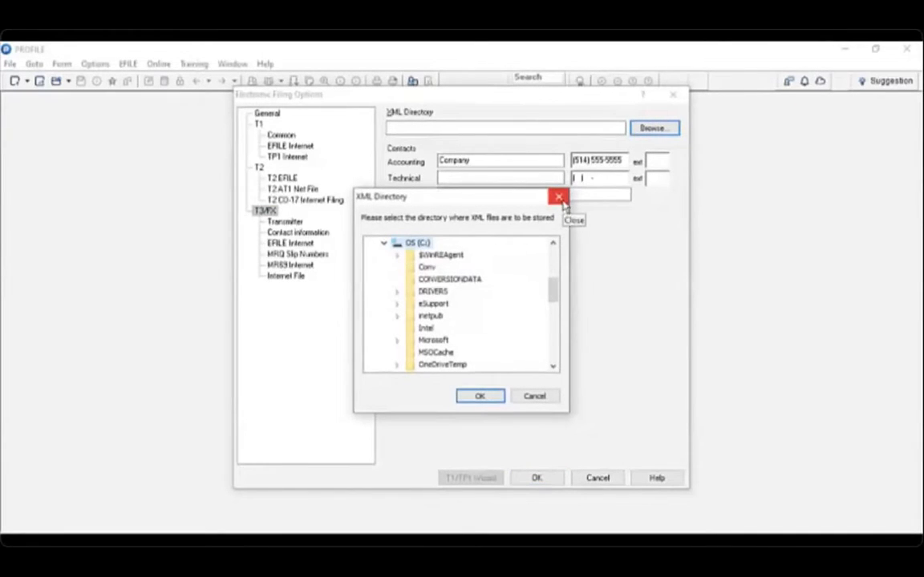
click(559, 198)
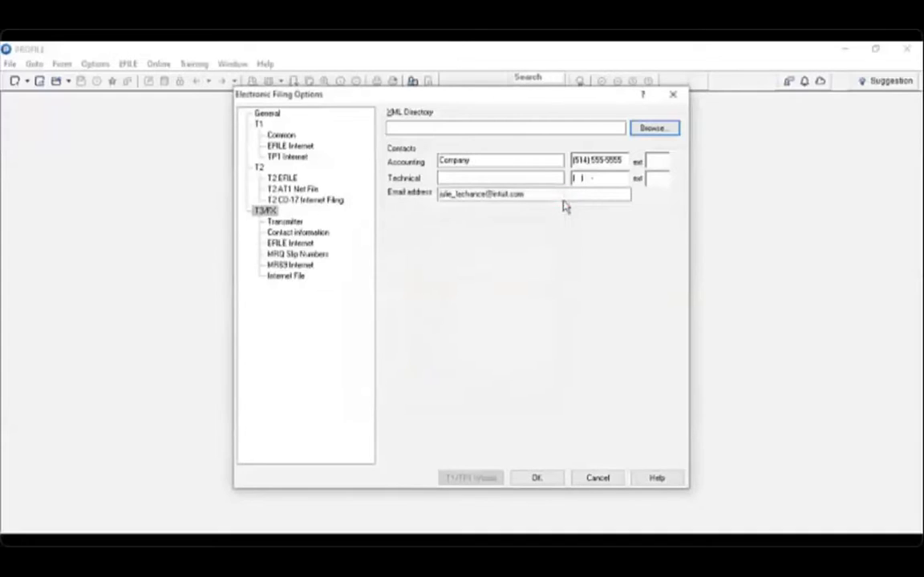
Review the T3/FX transmitter identification, the federal and Quebec transmitter fields, and the options for the source of RL slips.
click(284, 223)
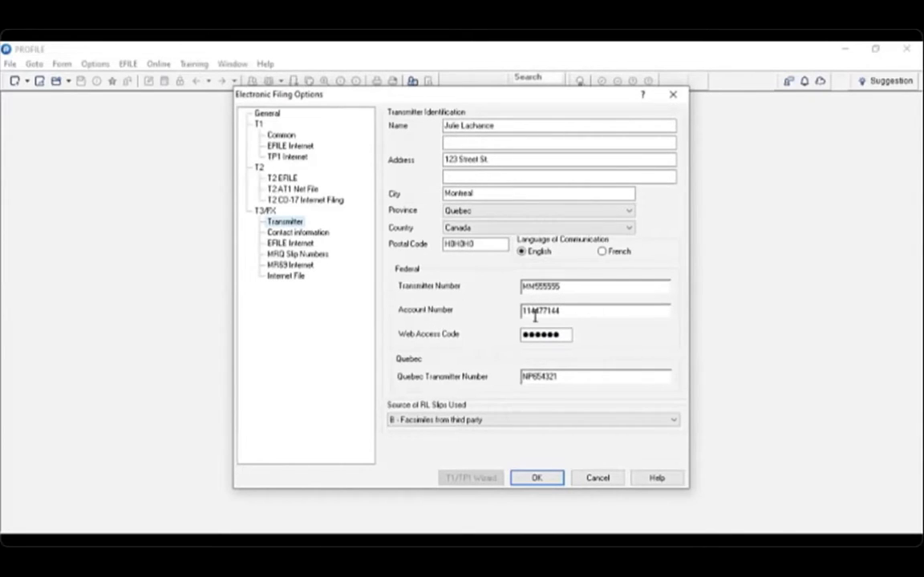
click(546, 339)
double_click(576, 379)
click(577, 379)
click(675, 421)
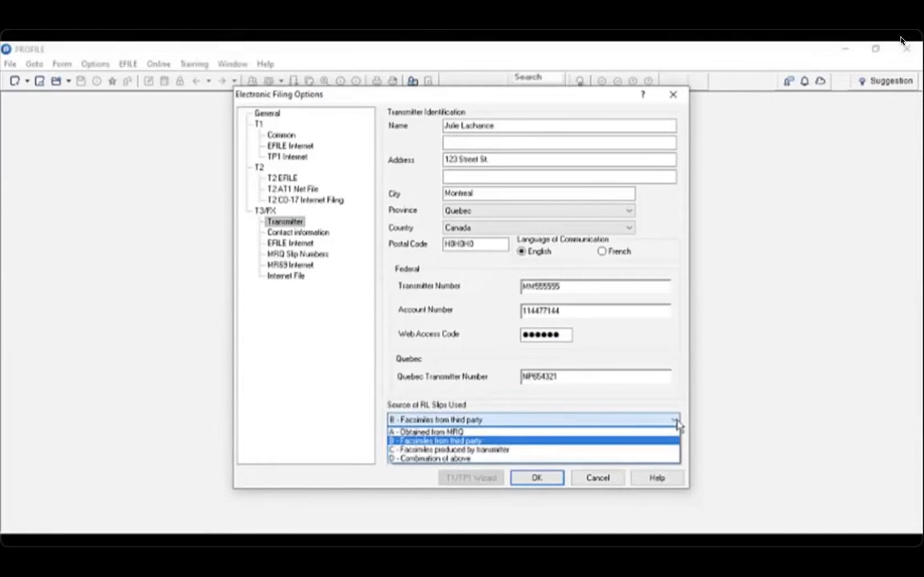
click(439, 497)
Review the T3/FX EFILE Internet, MRQ Slip Numbers, MR69 Internet and Internet File settings, and accept the electronic filing options.
click(275, 244)
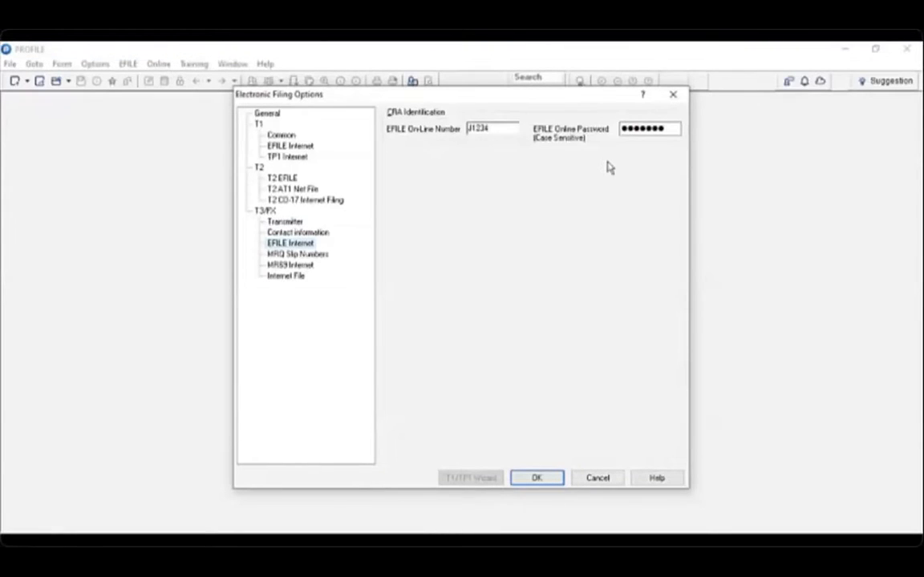
click(283, 256)
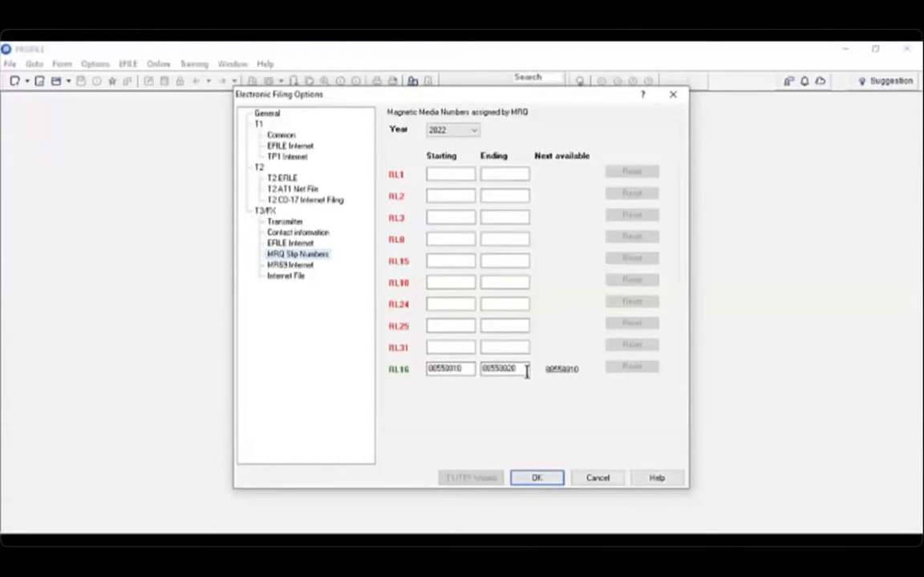
click(287, 264)
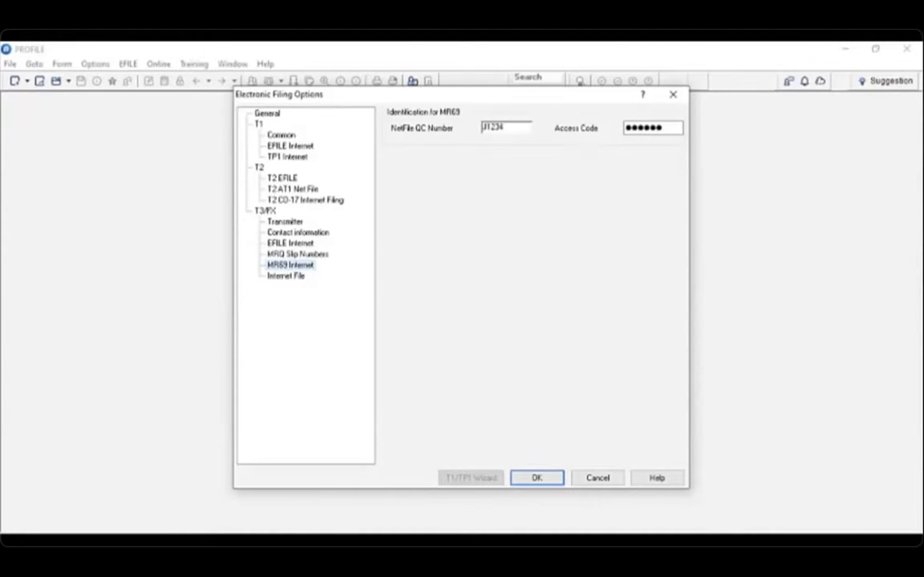
click(287, 277)
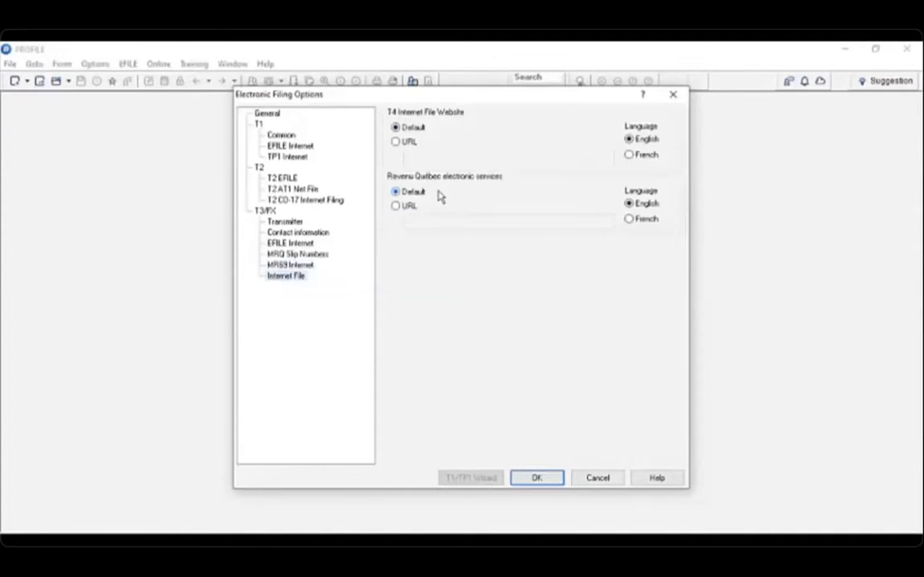
click(273, 222)
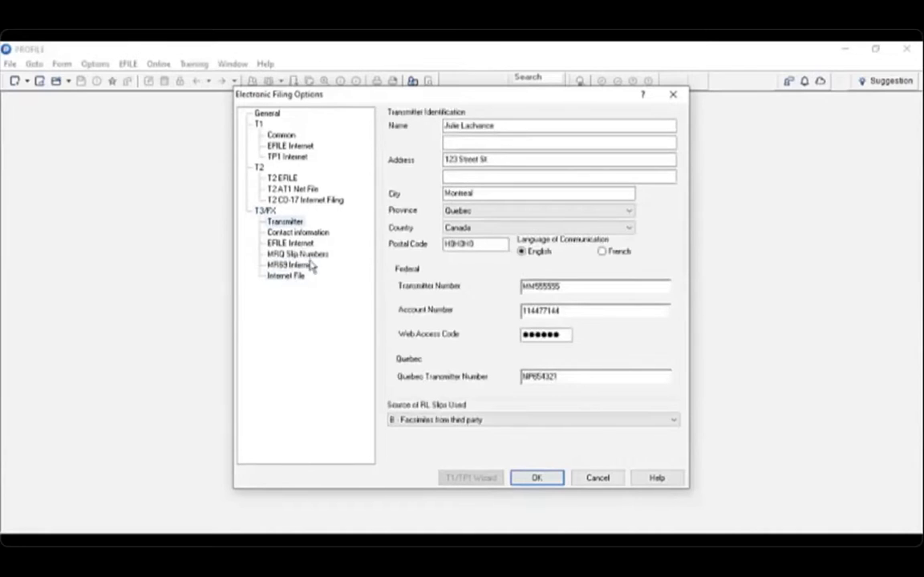
click(544, 482)
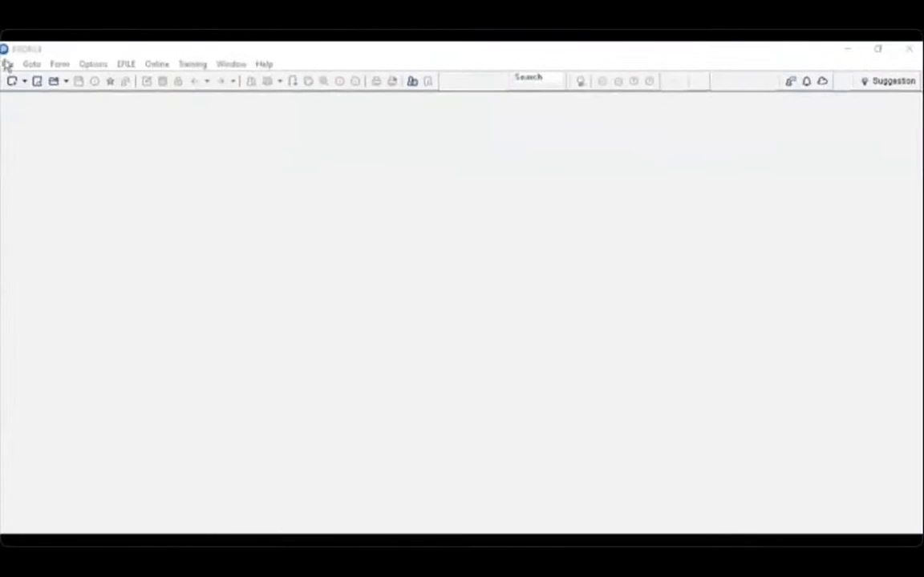
Create a new 2021 T3/TP646 trust return.
click(7, 64)
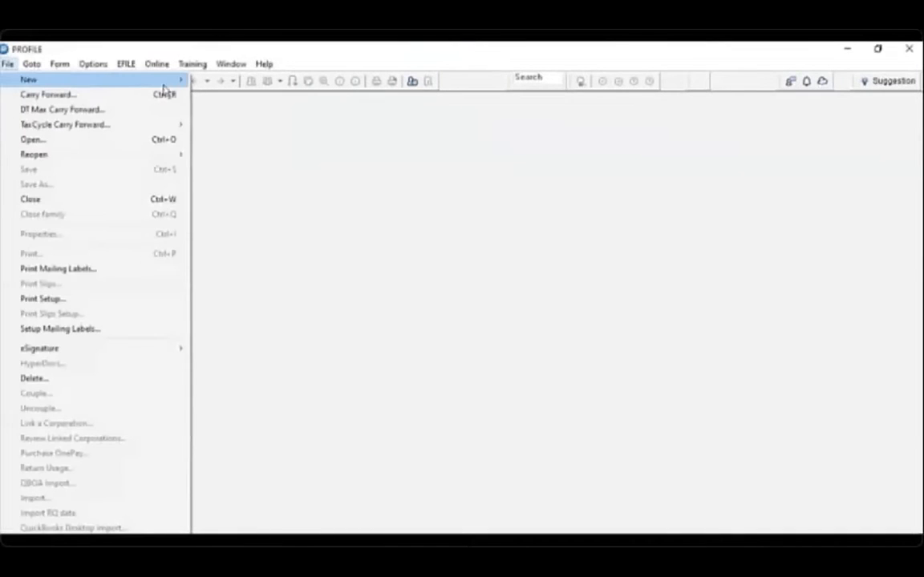
mouse_move(164, 83)
click(258, 125)
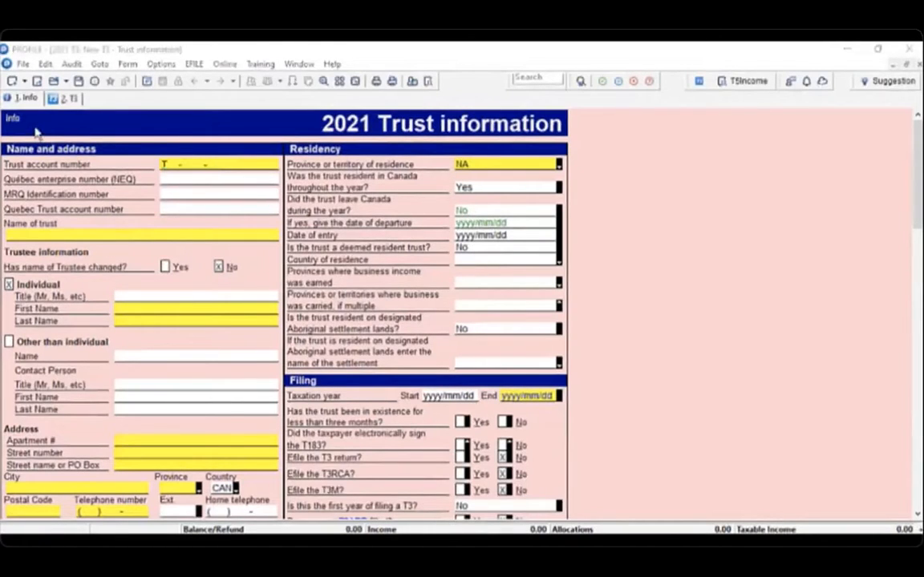
Check which years are offered for new returns under the older T3 modules.
click(25, 82)
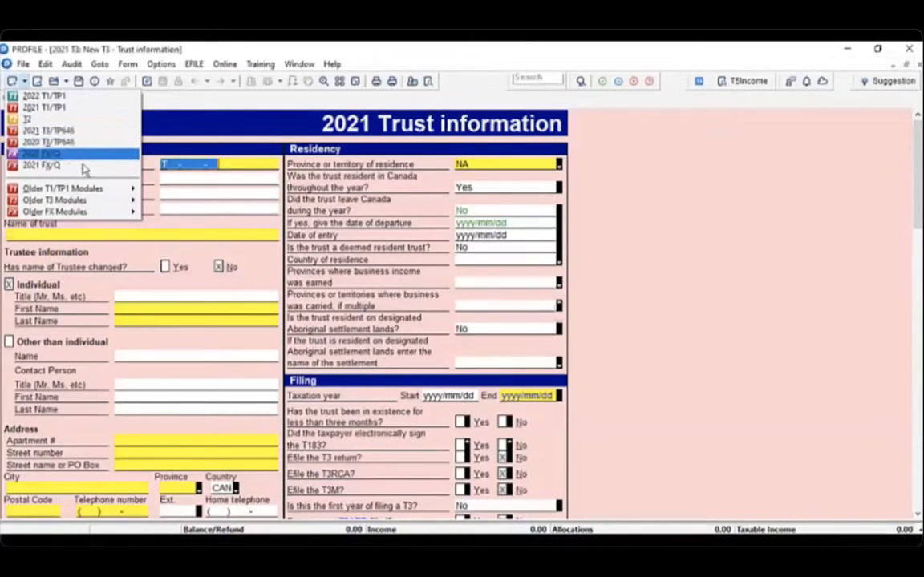
mouse_move(83, 201)
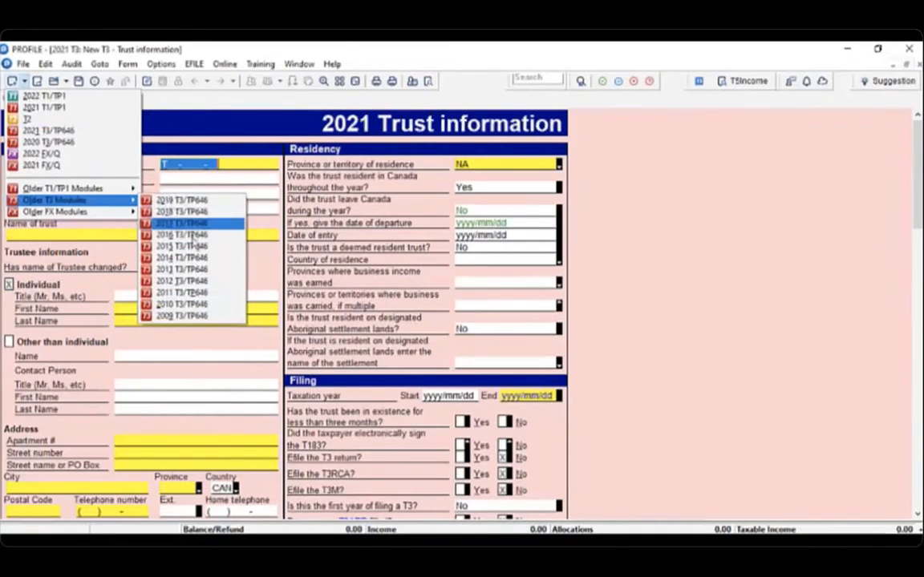
click(192, 316)
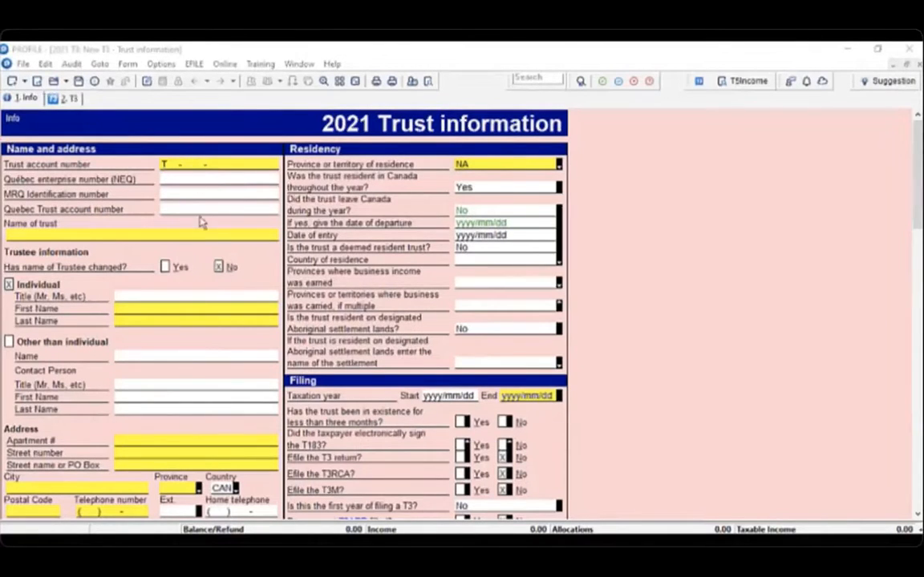
Look through the Trust information form, including the testamentary trust types, filing questions, preparer information and previous taxation years.
scroll(209, 224, down, 2)
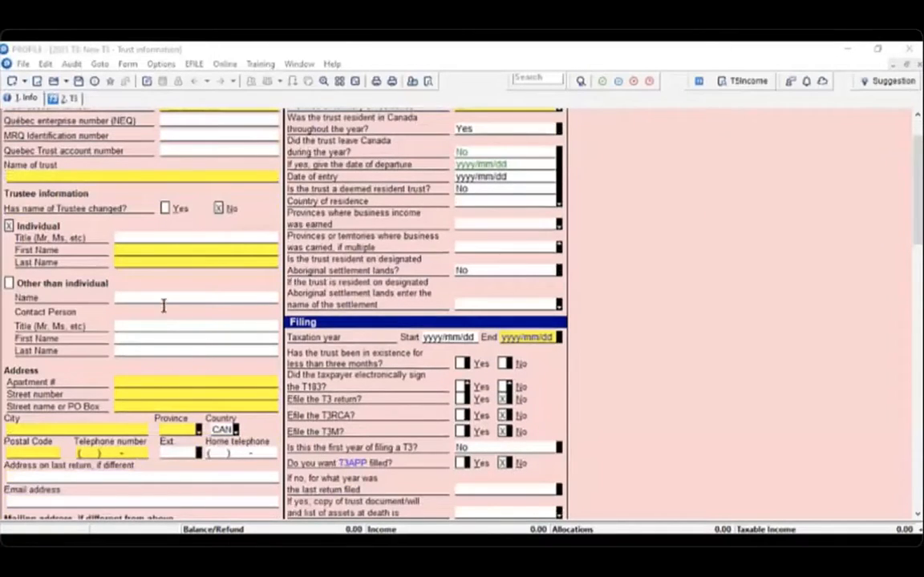
scroll(163, 305, down, 13)
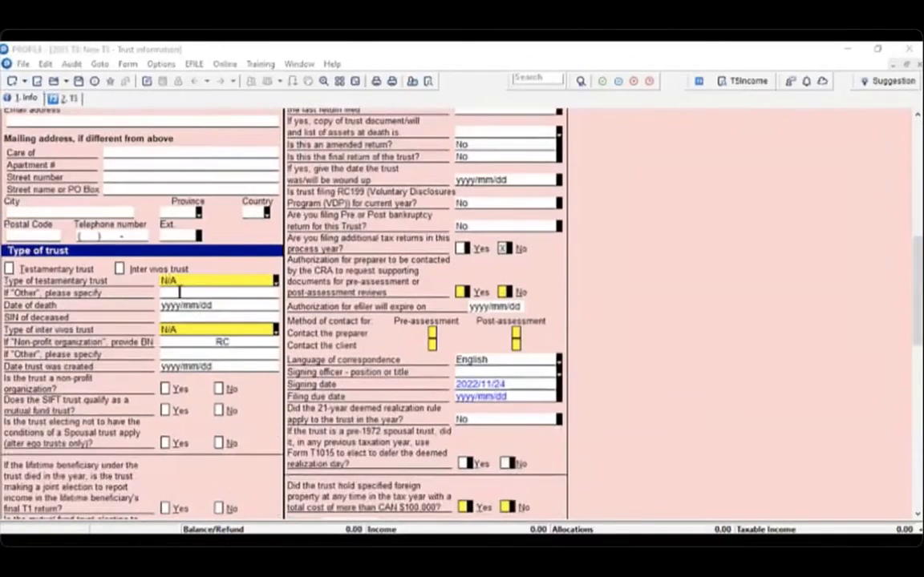
click(275, 281)
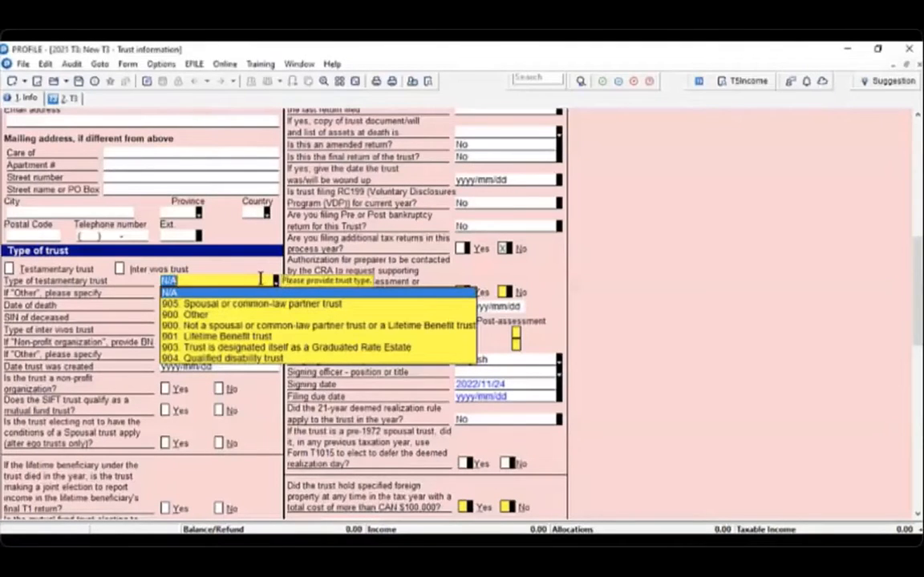
click(116, 370)
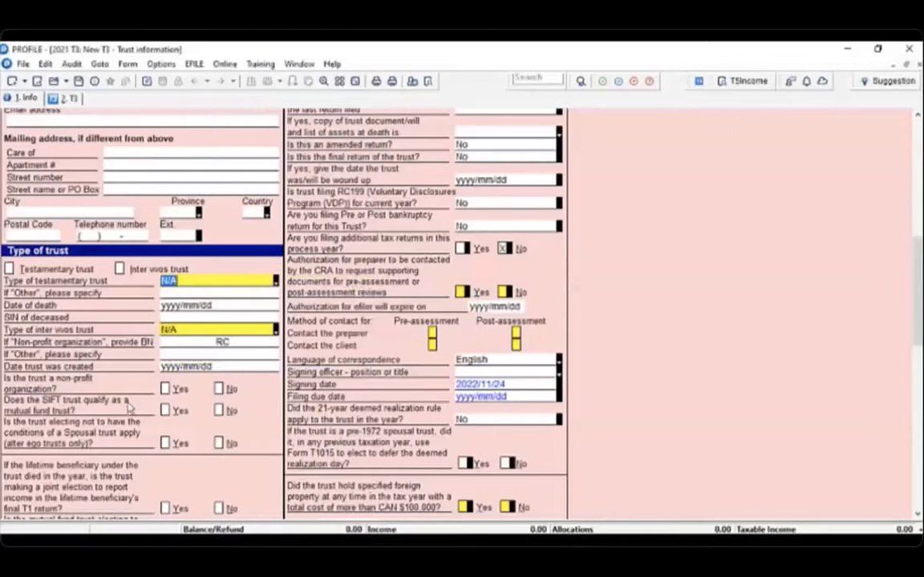
scroll(151, 370, down, 7)
scroll(151, 371, down, 8)
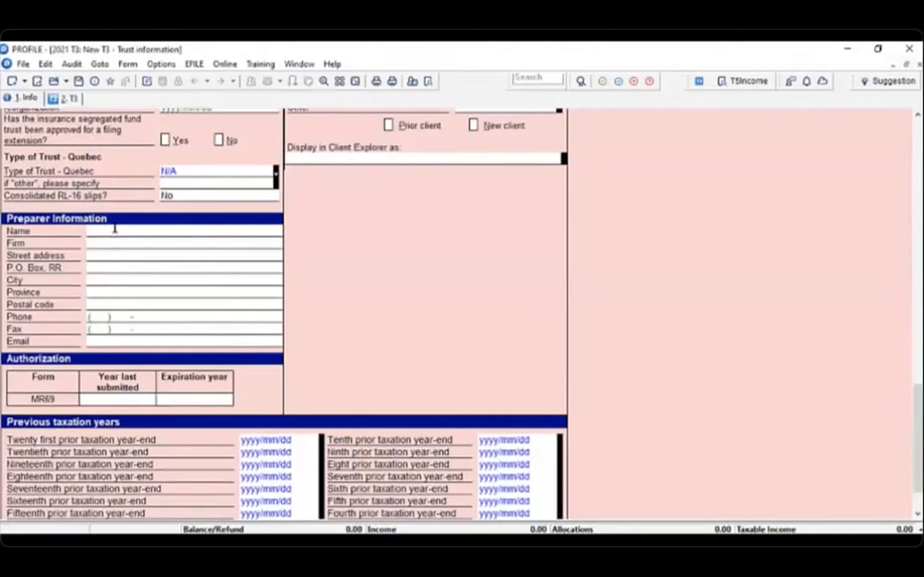
scroll(612, 421, up, 2)
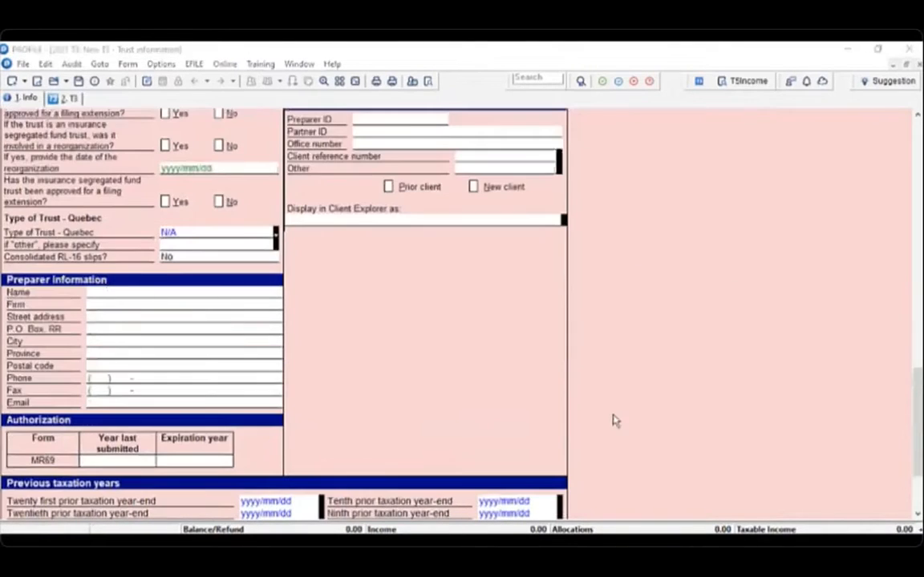
scroll(628, 459, up, 15)
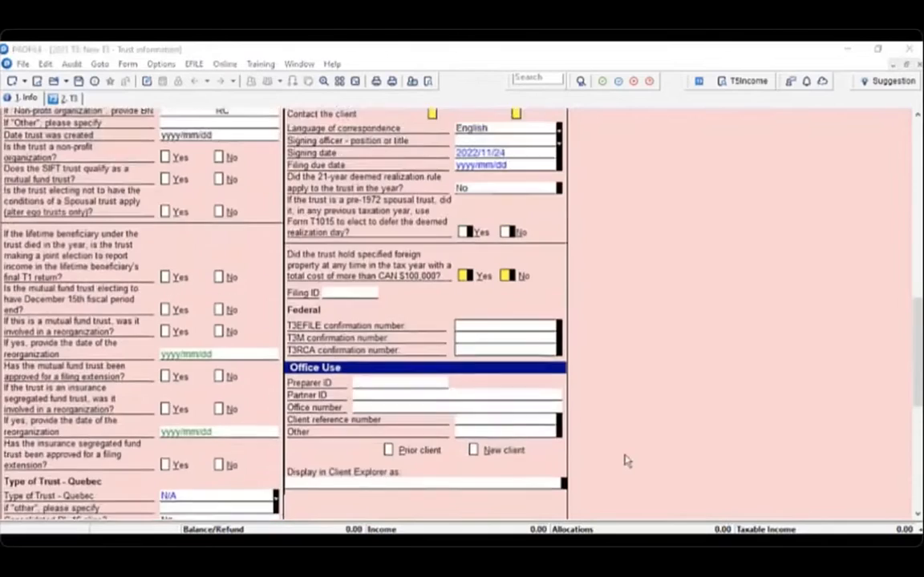
scroll(625, 464, up, 12)
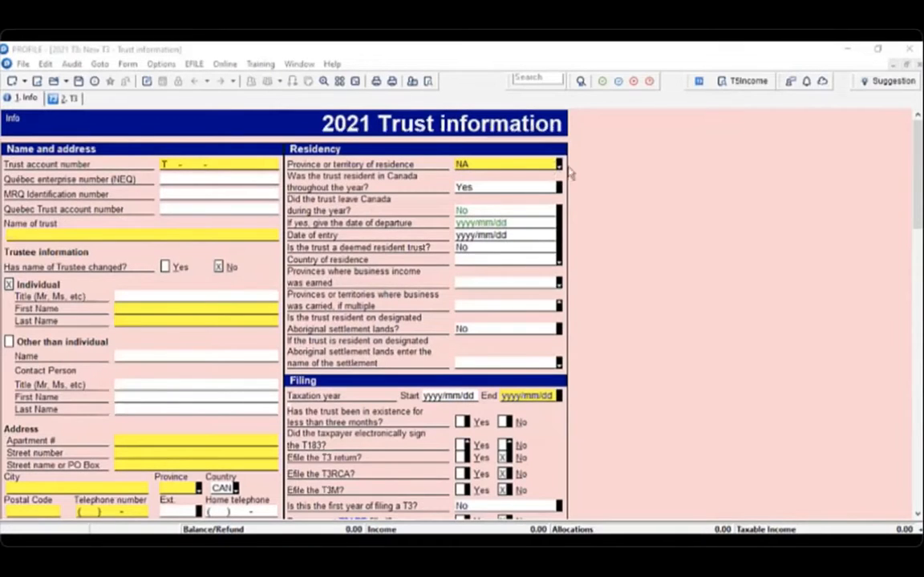
Set the trust's province or territory of residence to Québec and read the guidance for the trust account number.
click(505, 163)
click(477, 241)
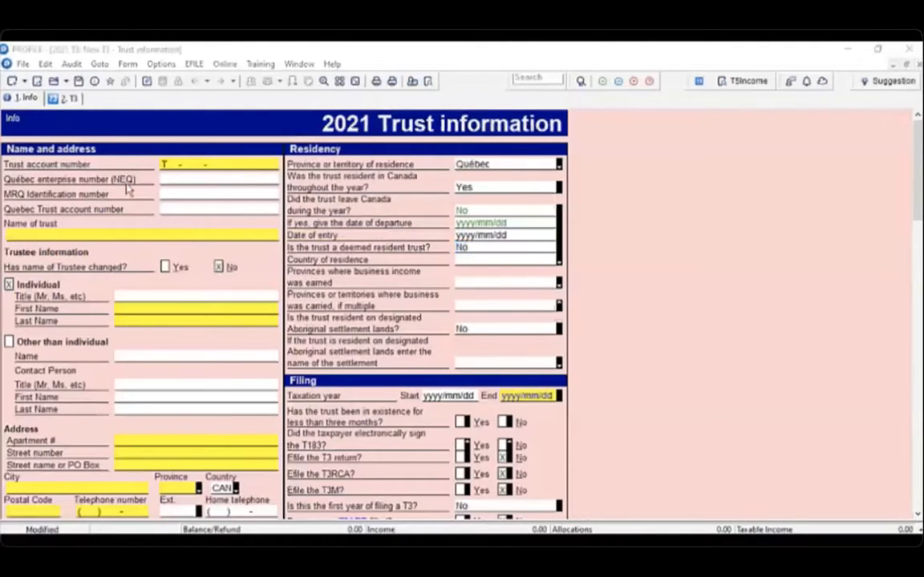
click(186, 165)
mouse_move(260, 164)
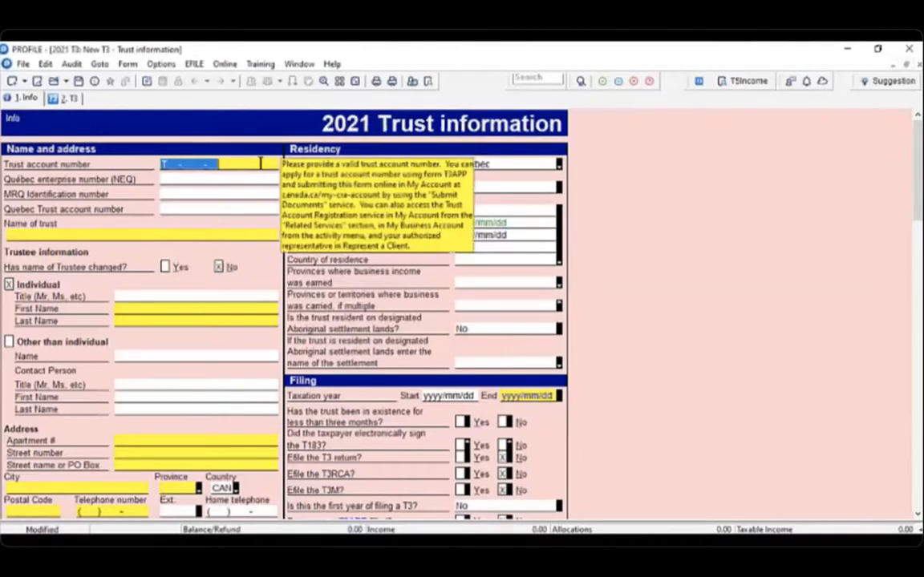
mouse_move(204, 233)
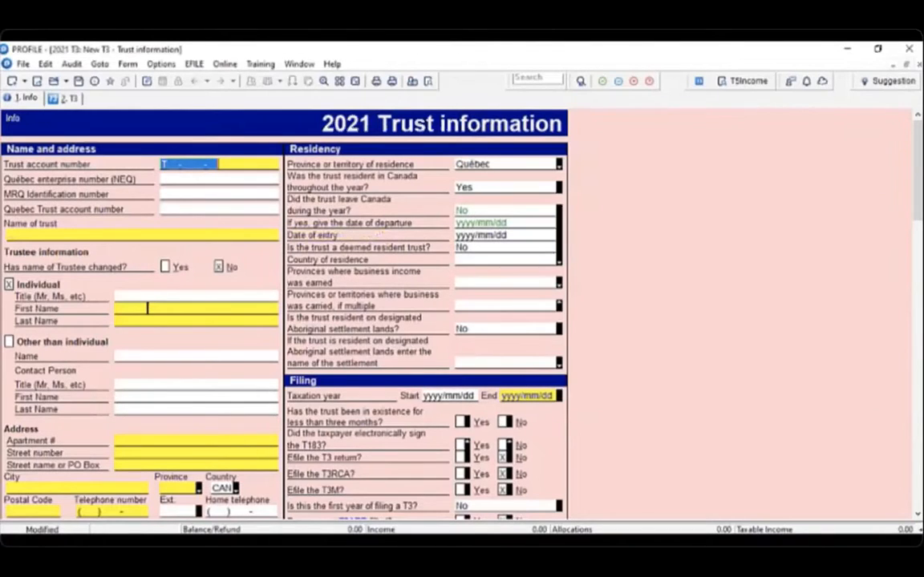
mouse_move(147, 308)
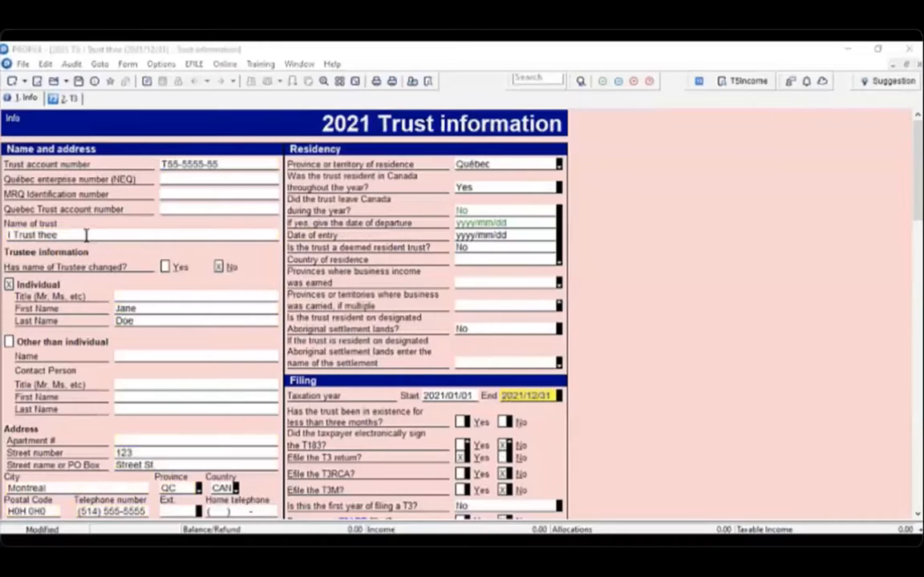
Examine the T3 return from the Step 1 identification and required questions to the Step 2 total income calculation.
click(64, 97)
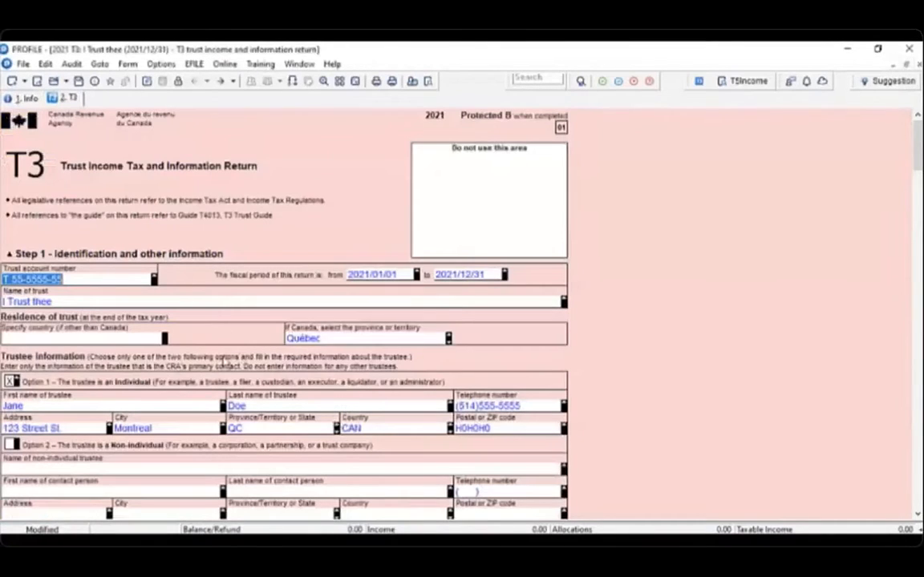
scroll(729, 321, down, 10)
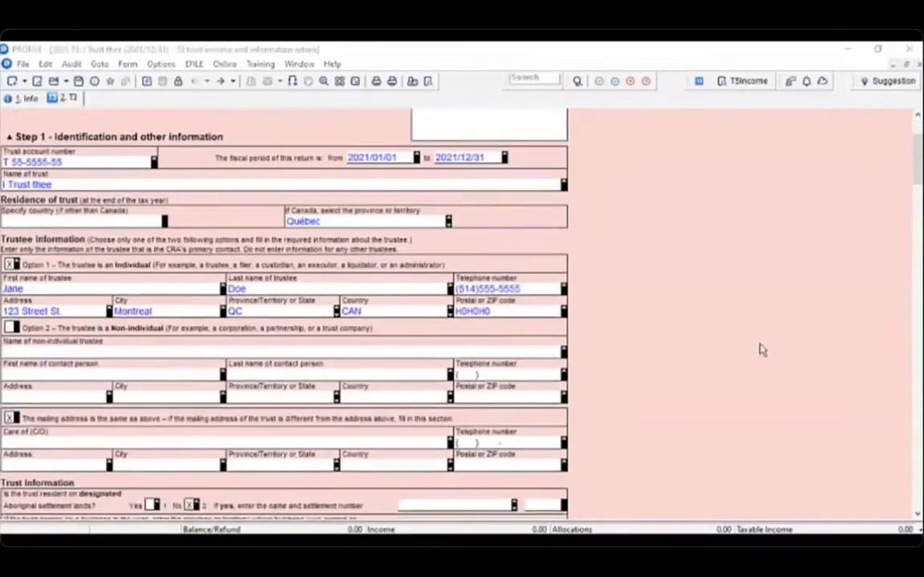
scroll(752, 347, down, 5)
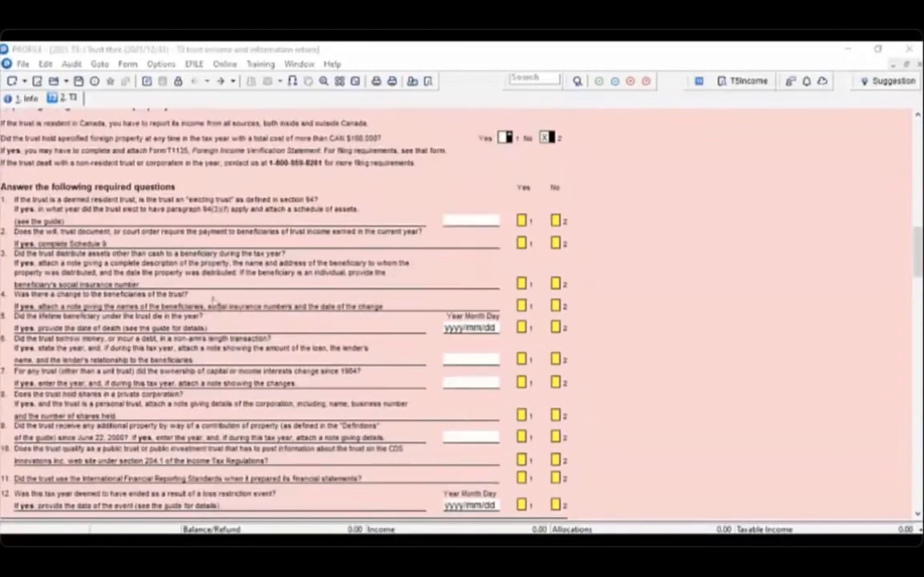
scroll(658, 370, down, 5)
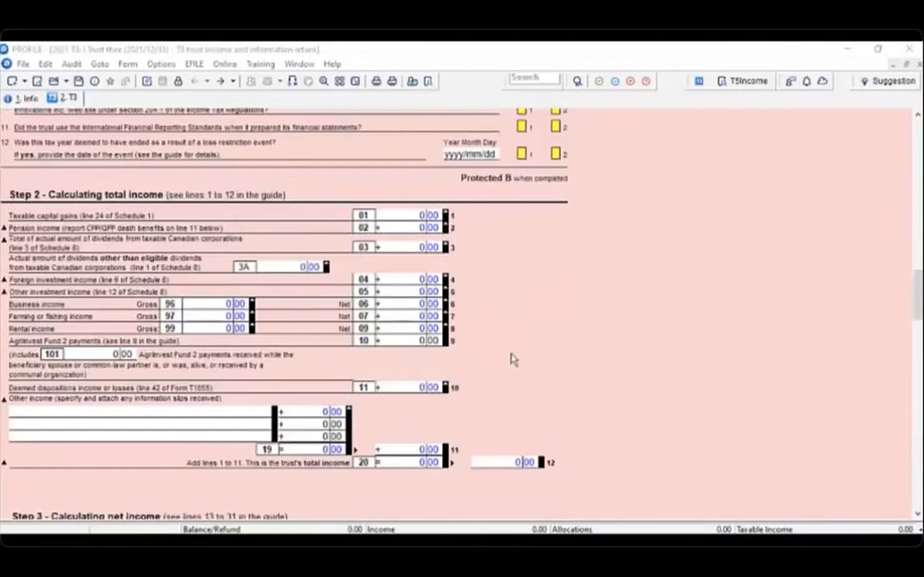
Look through the trust's income forms in Form Explorer and open the OtherIncome form.
click(428, 82)
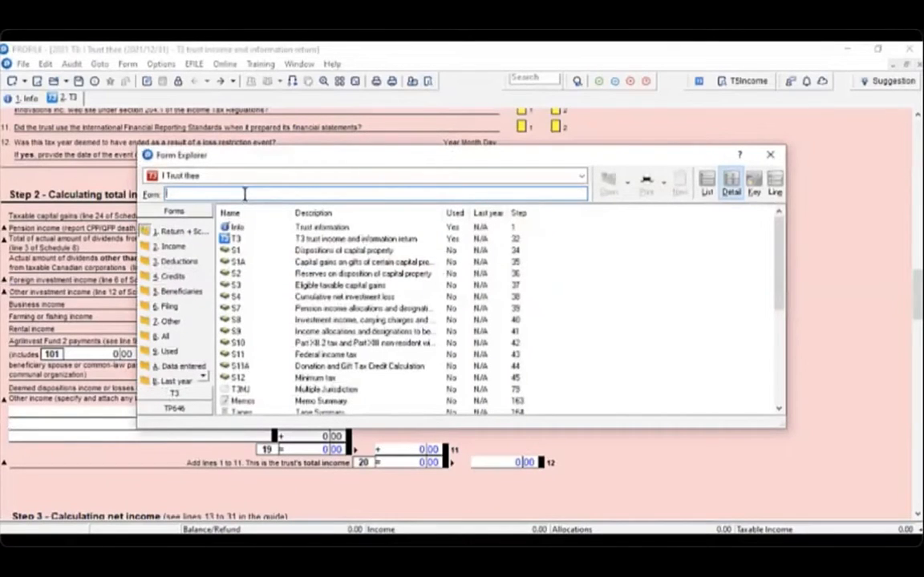
click(171, 249)
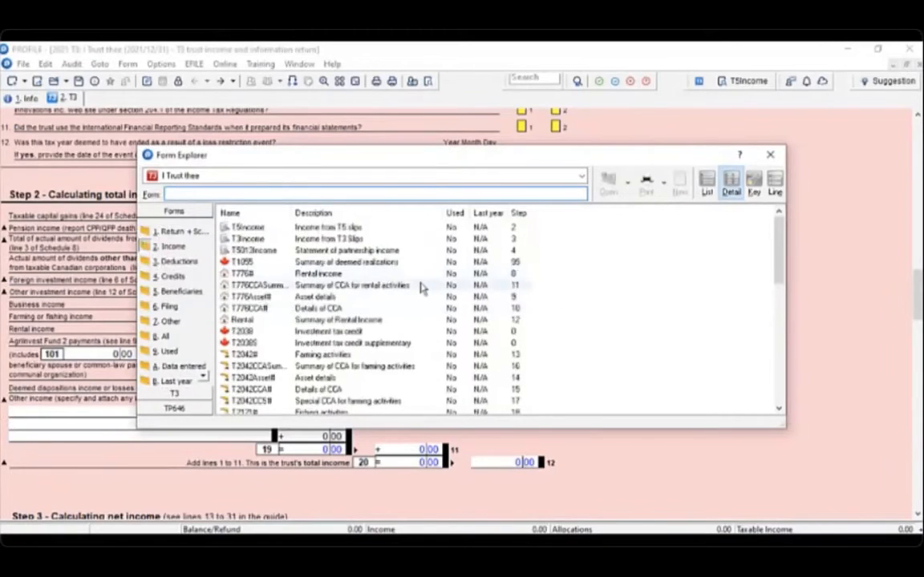
scroll(423, 289, down, 5)
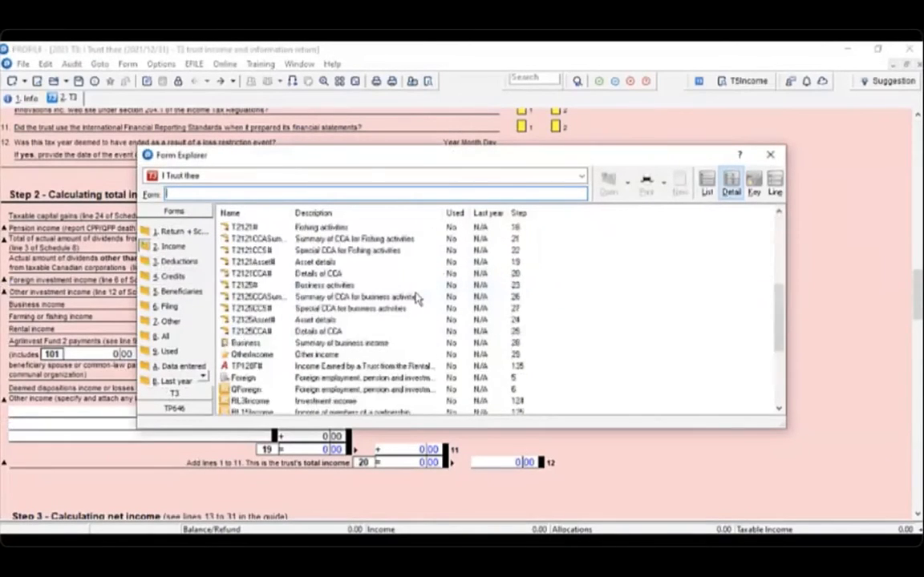
scroll(416, 299, up, 5)
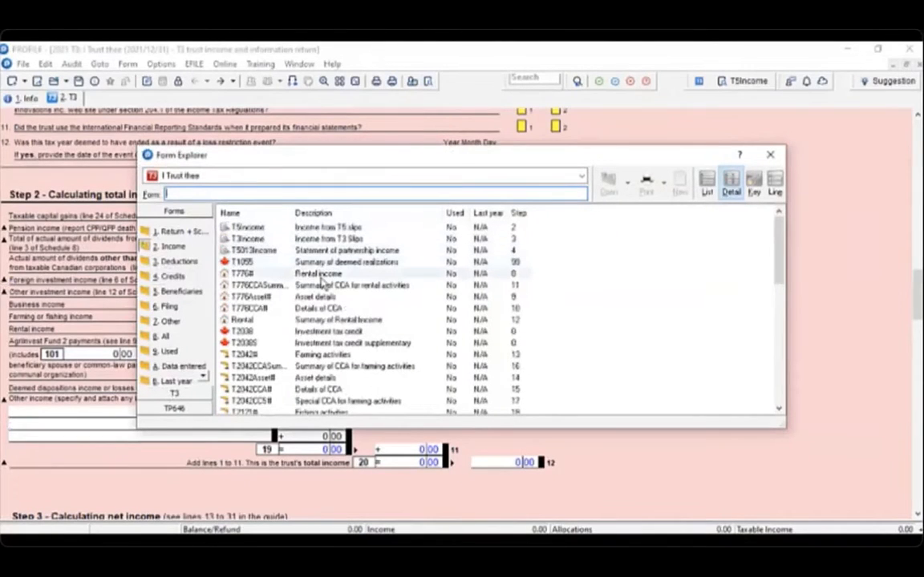
scroll(393, 354, down, 5)
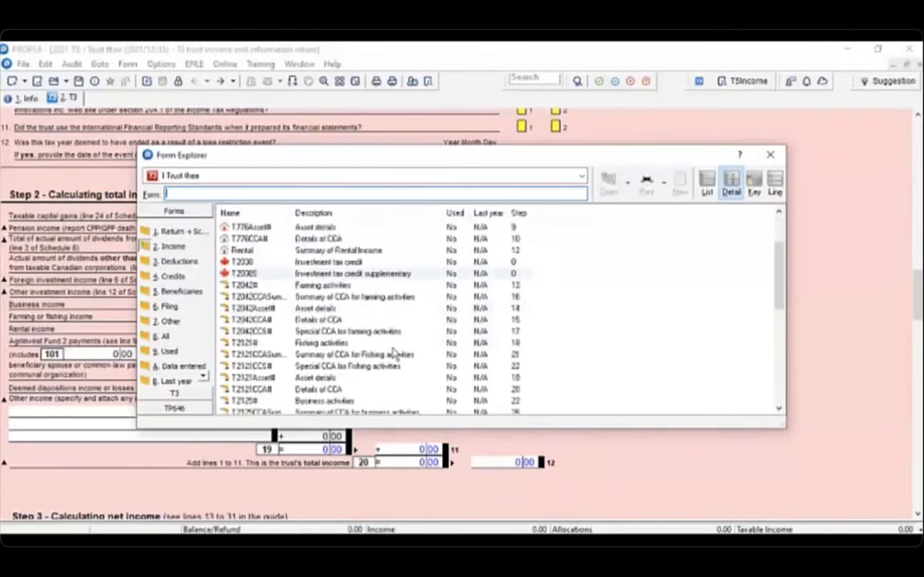
click(393, 354)
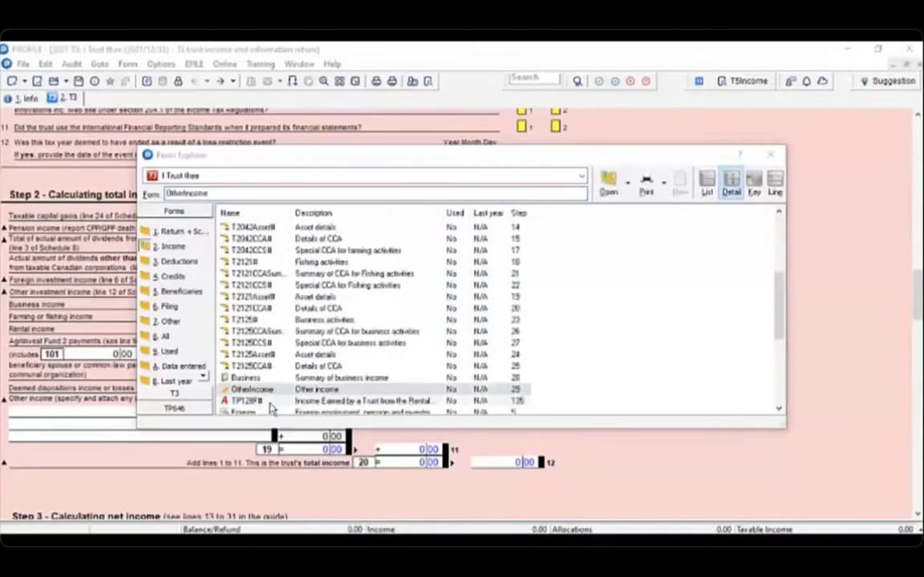
click(610, 183)
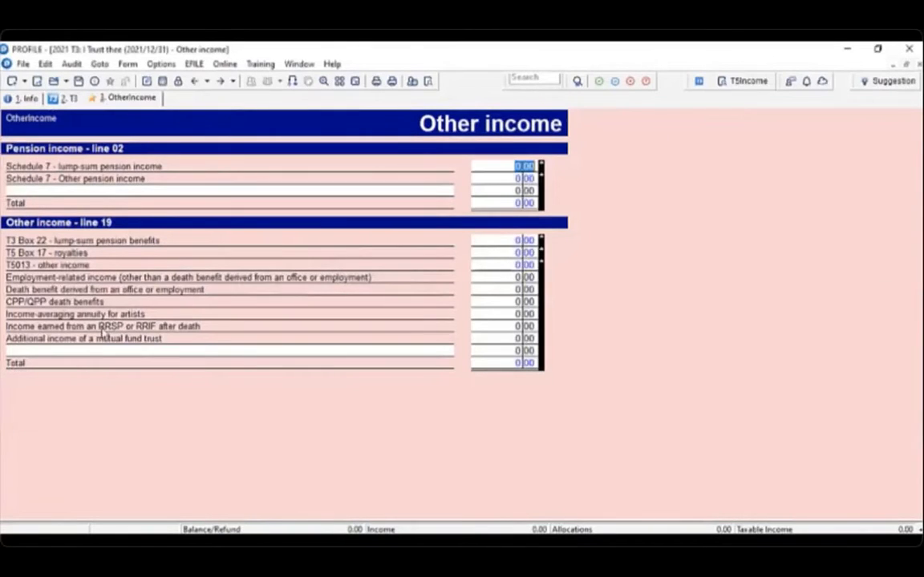
Open the Beneficiary details form from the Beneficiaries category of Form Explorer.
click(428, 82)
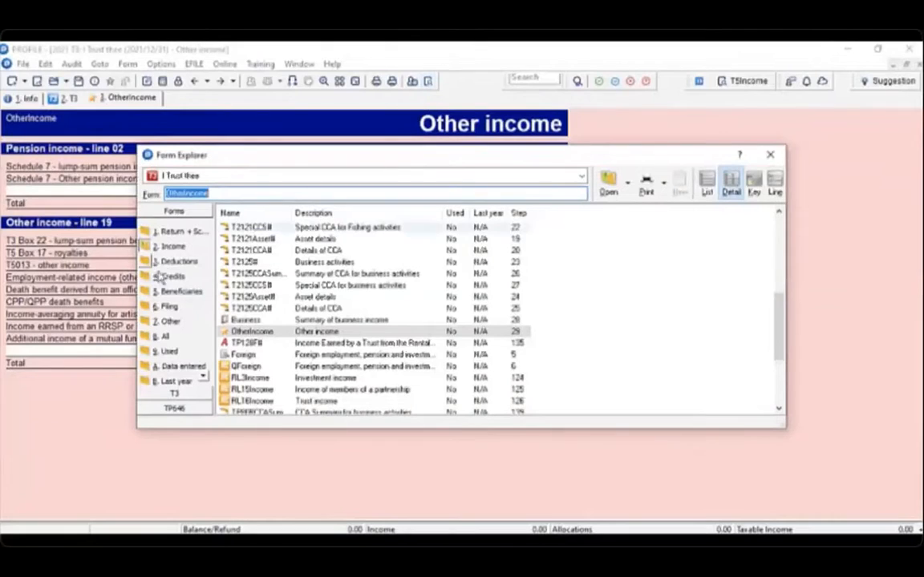
click(173, 291)
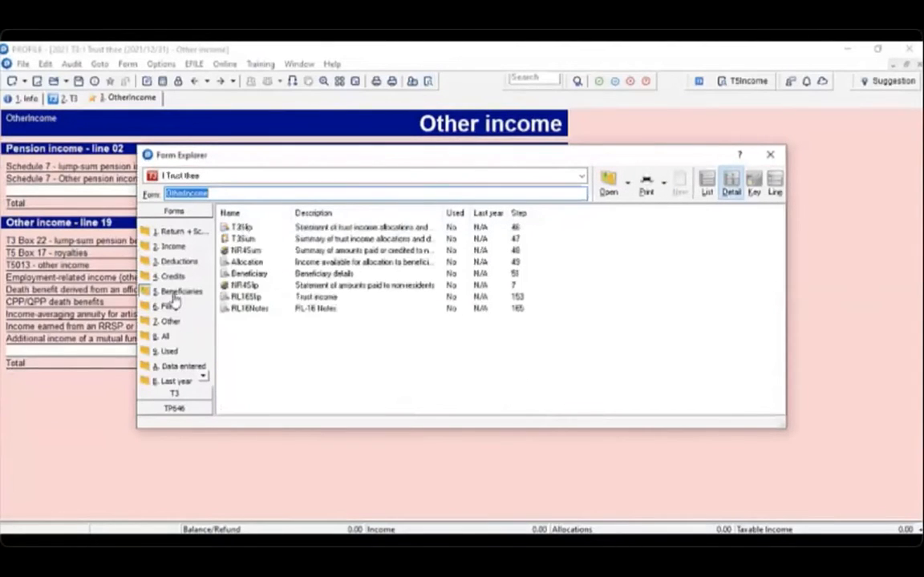
click(331, 274)
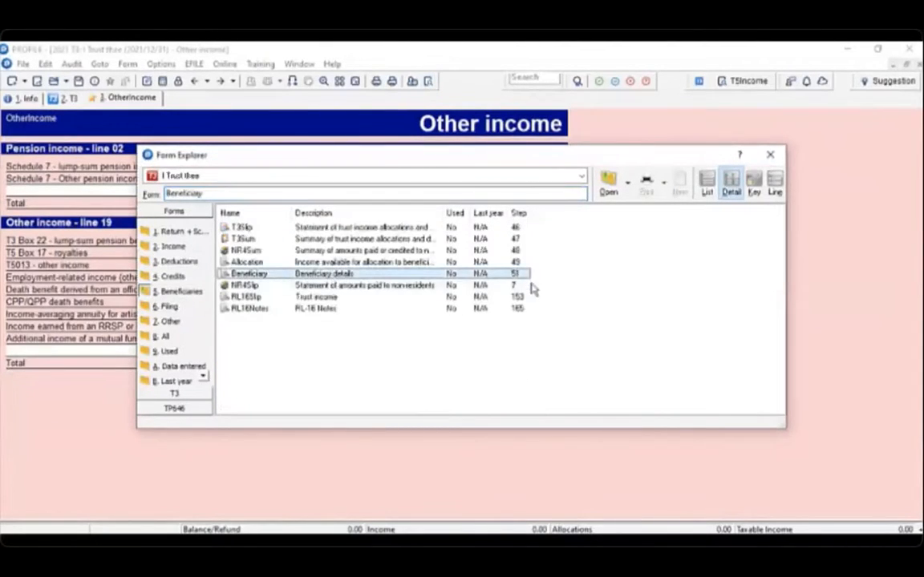
click(608, 182)
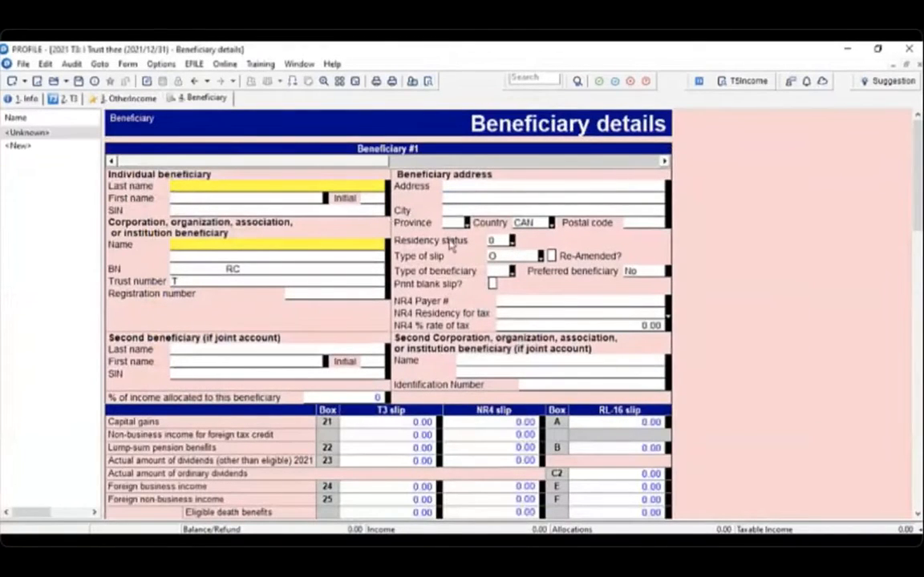
Switch between the first and second beneficiary records, finishing on the blank Beneficiary #2 entry.
click(664, 161)
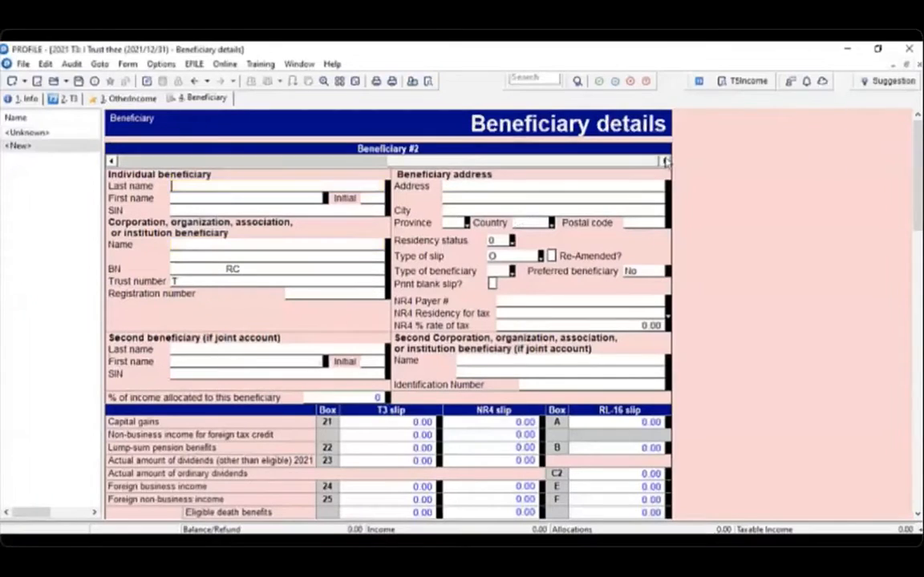
click(112, 161)
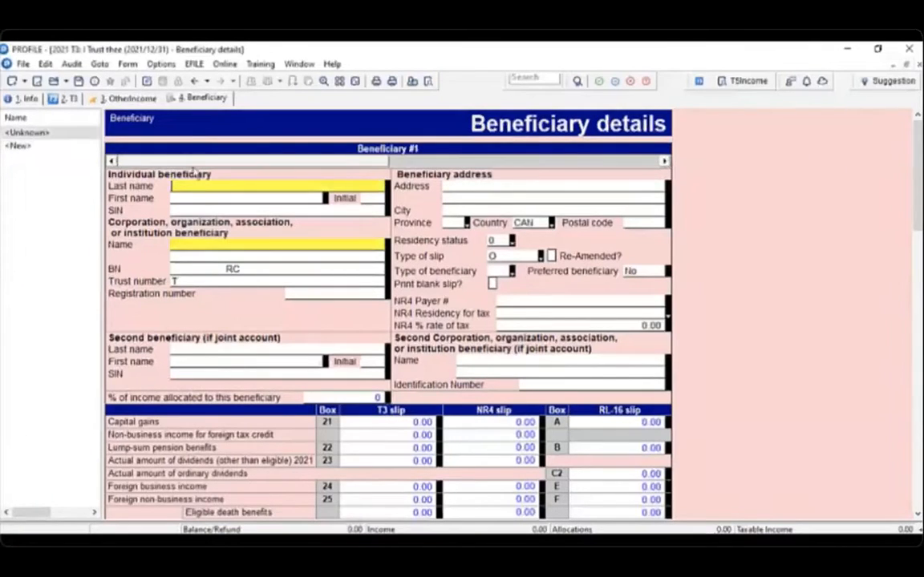
click(664, 161)
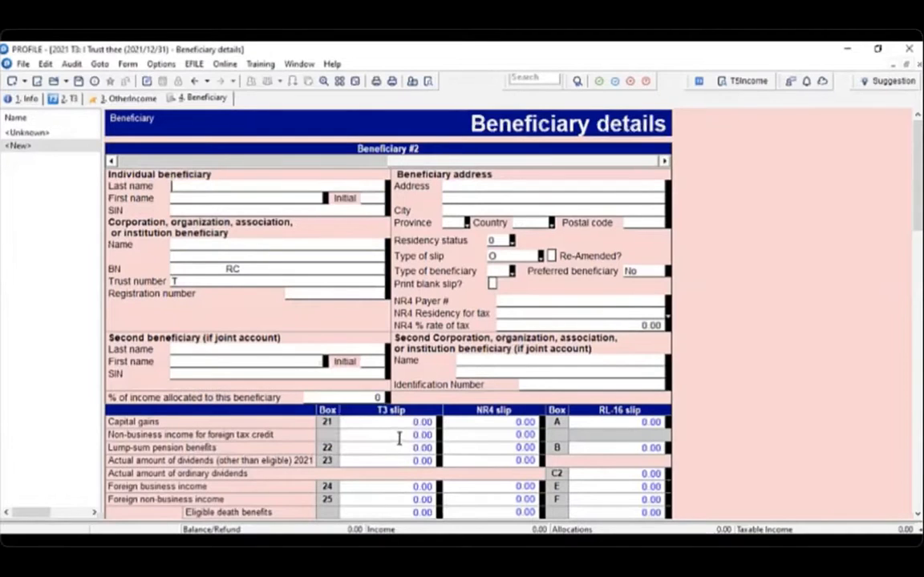
click(424, 101)
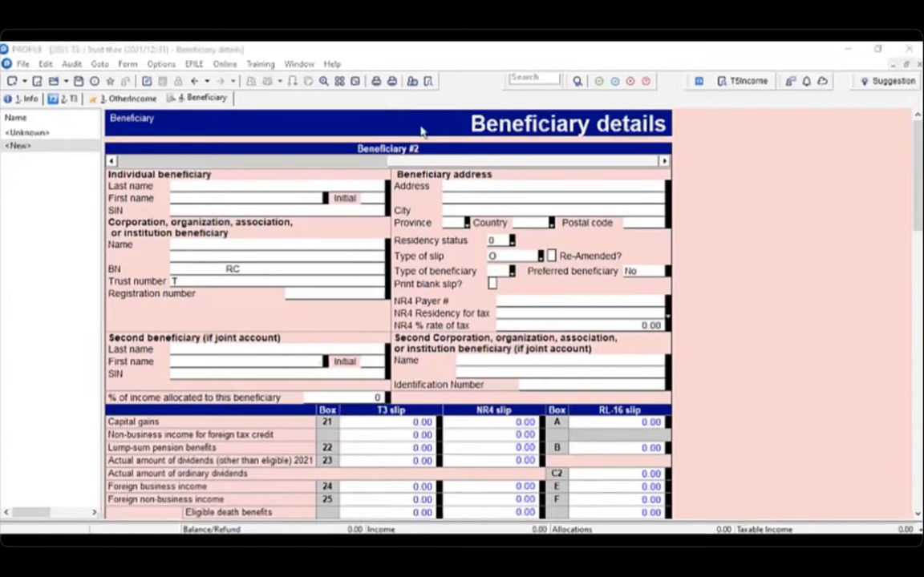
Open the Allocation form and choose "Share revenue equally among beneficiaries" as the option for allocating income.
click(428, 82)
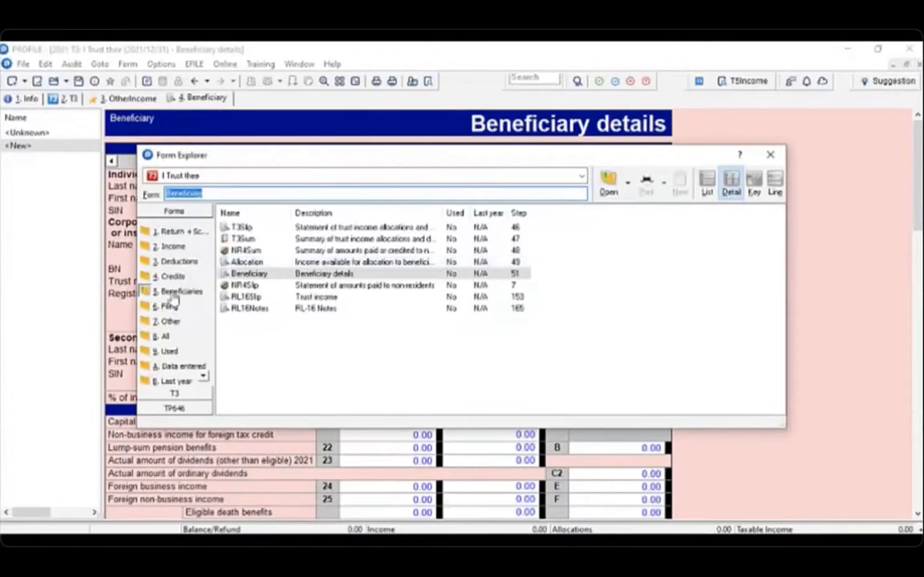
click(247, 263)
click(609, 189)
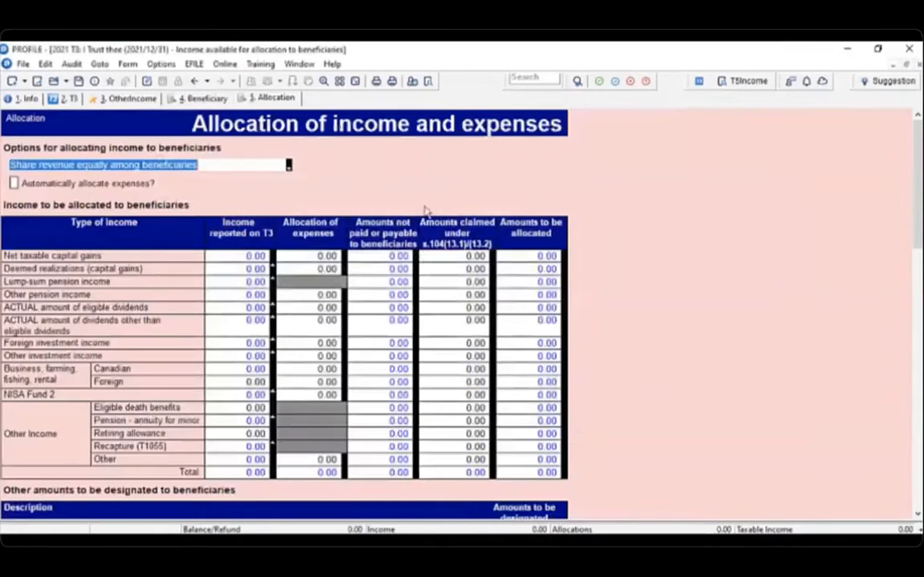
click(288, 165)
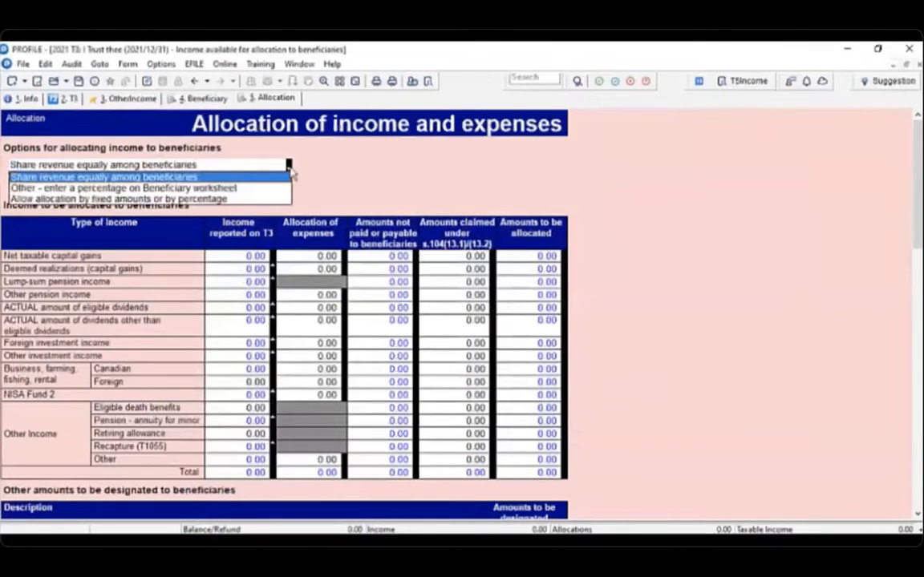
click(210, 178)
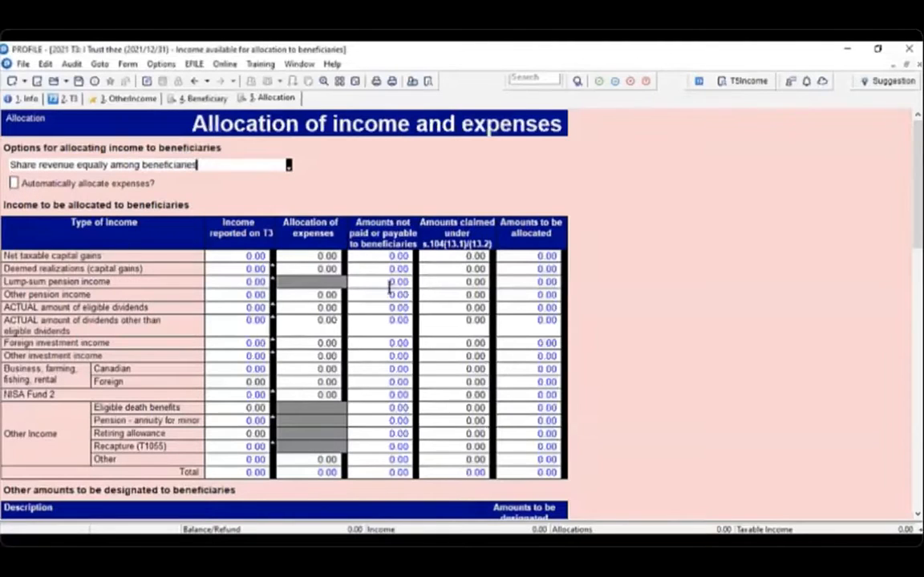
Examine the Allocation form's income and expense columns, other designated amounts and the Quebec Allocations table.
scroll(351, 253, down, 1)
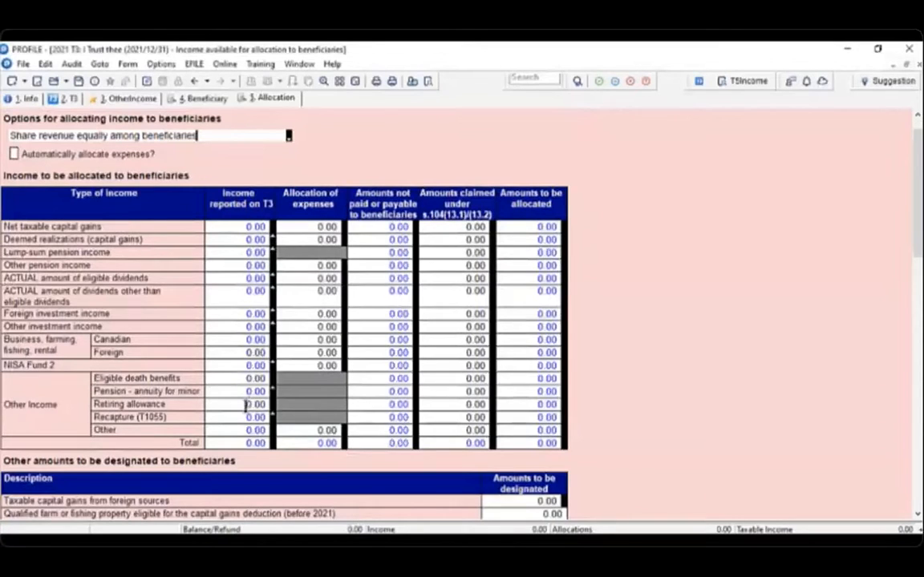
click(321, 228)
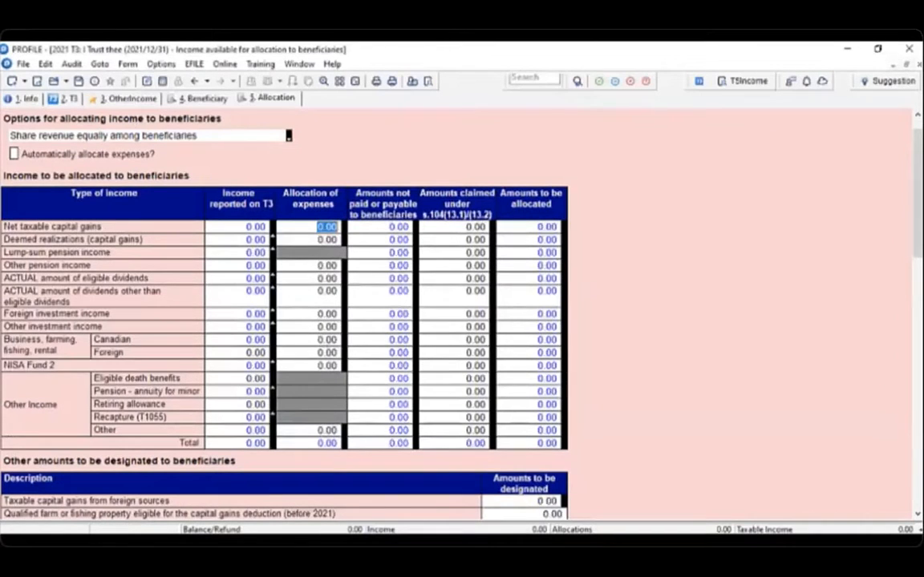
scroll(499, 305, down, 8)
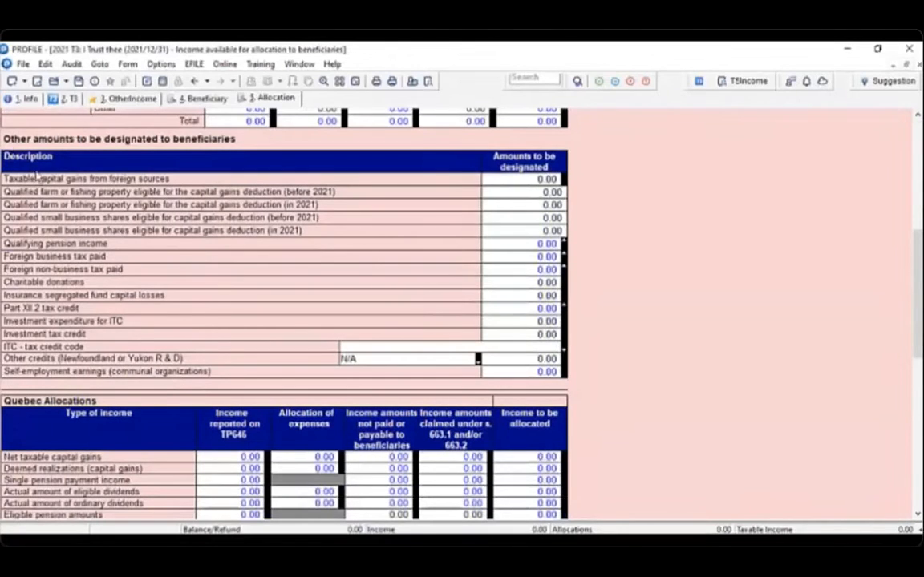
scroll(184, 251, down, 2)
scroll(186, 255, down, 4)
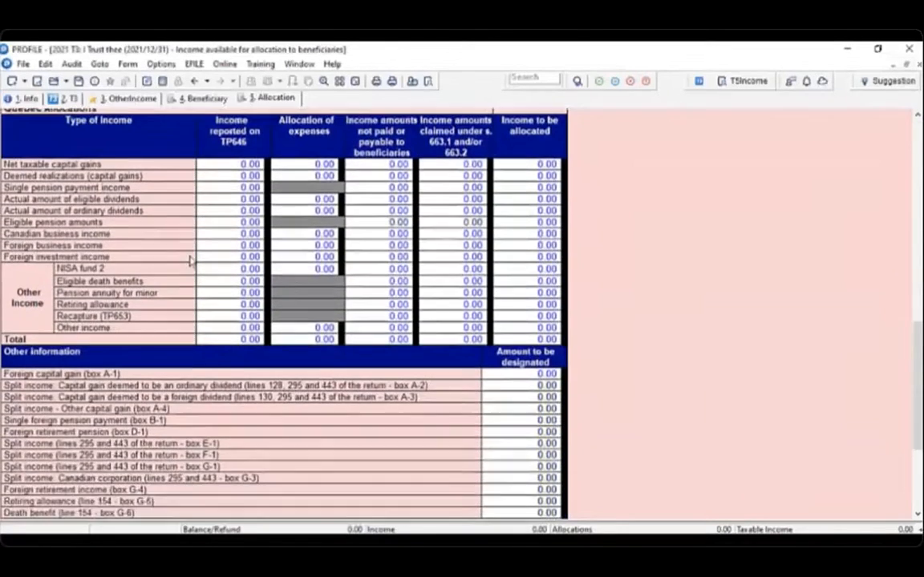
scroll(189, 259, up, 1)
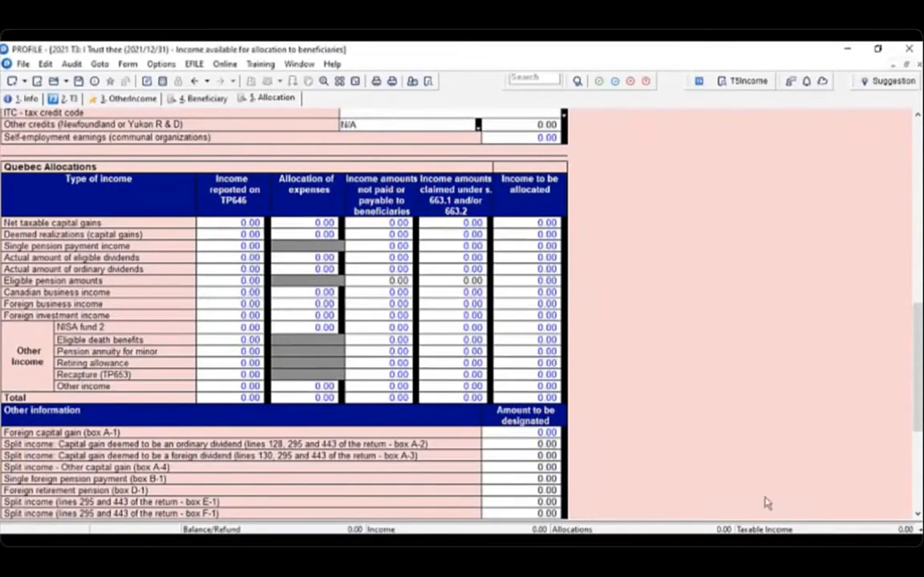
Look through the return and schedule forms in Form Explorer, from the federal T3 schedules to the Québec TP646 schedules.
key(F3)
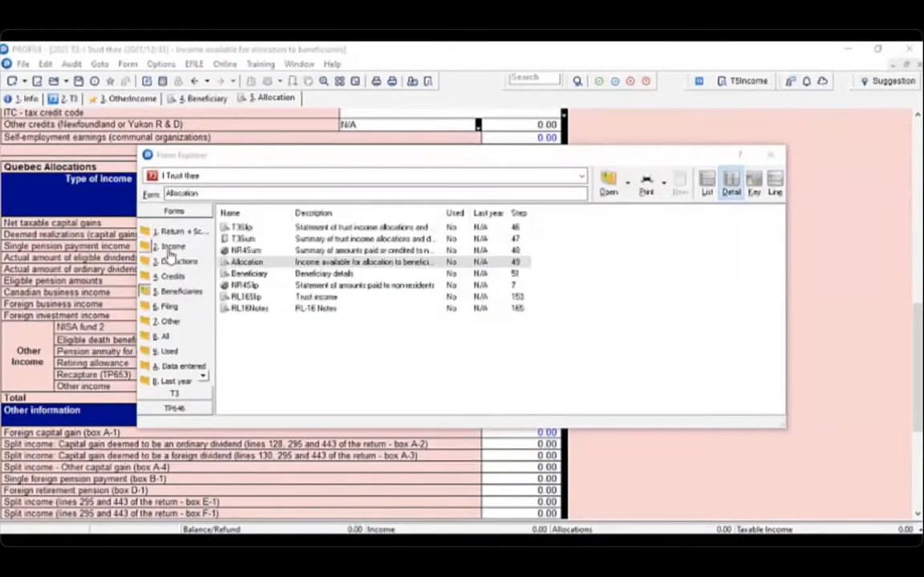
click(171, 232)
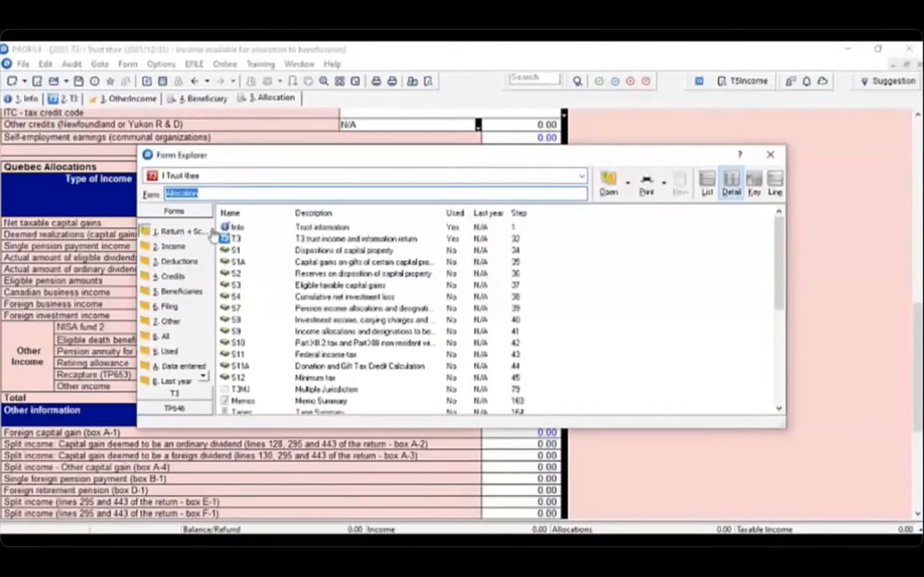
scroll(377, 300, down, 5)
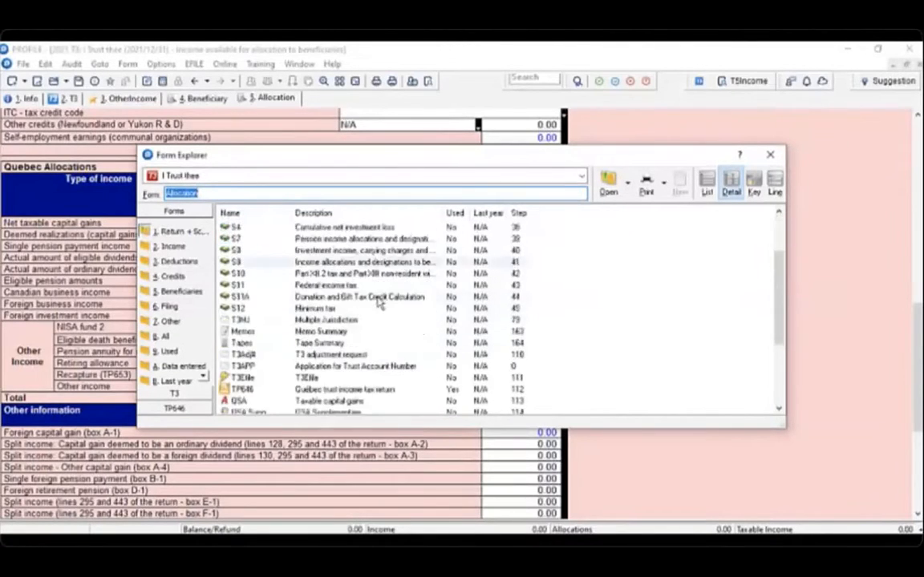
scroll(395, 311, up, 1)
scroll(394, 311, down, 1)
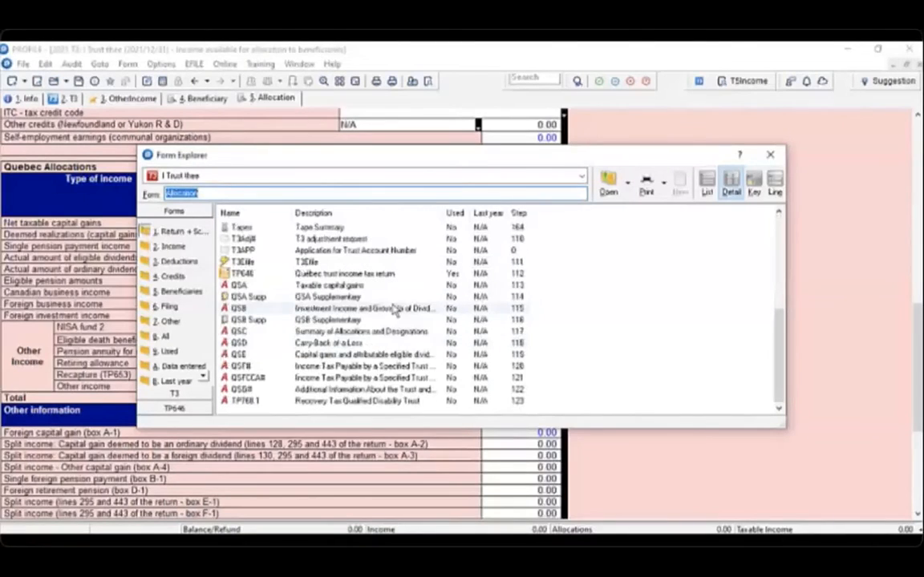
scroll(396, 307, up, 3)
scroll(396, 307, up, 3)
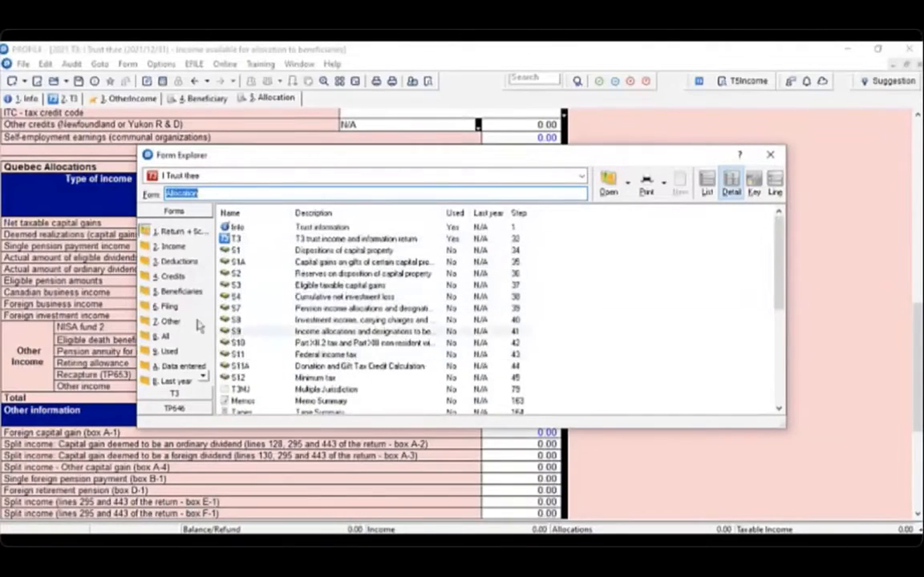
Browse the forms in the Other and Filing categories and list all forms available for the return.
click(168, 322)
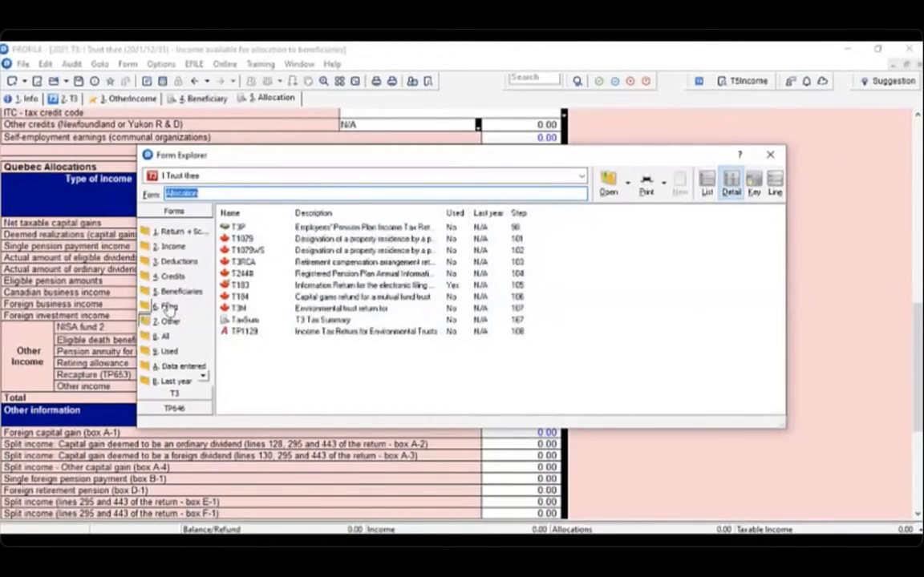
click(166, 307)
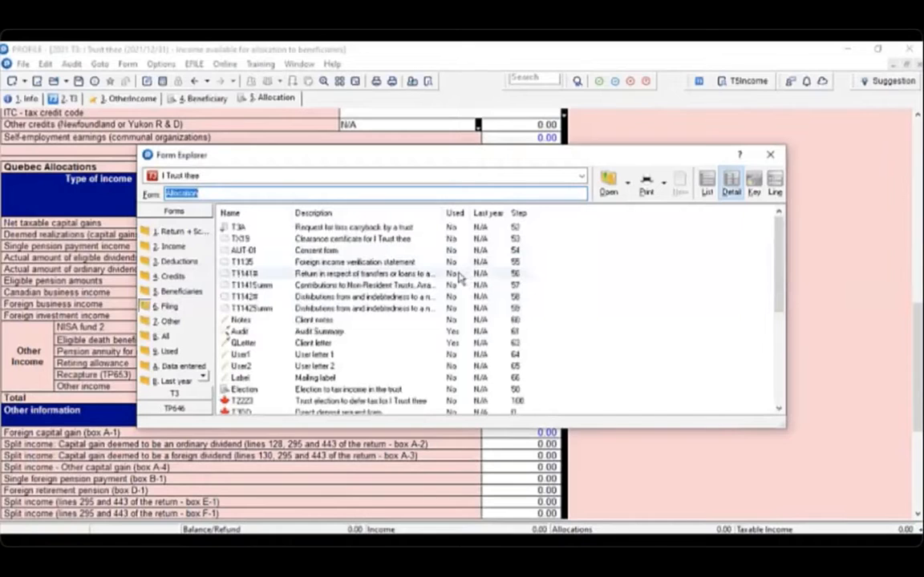
scroll(400, 314, down, 1)
scroll(361, 271, up, 1)
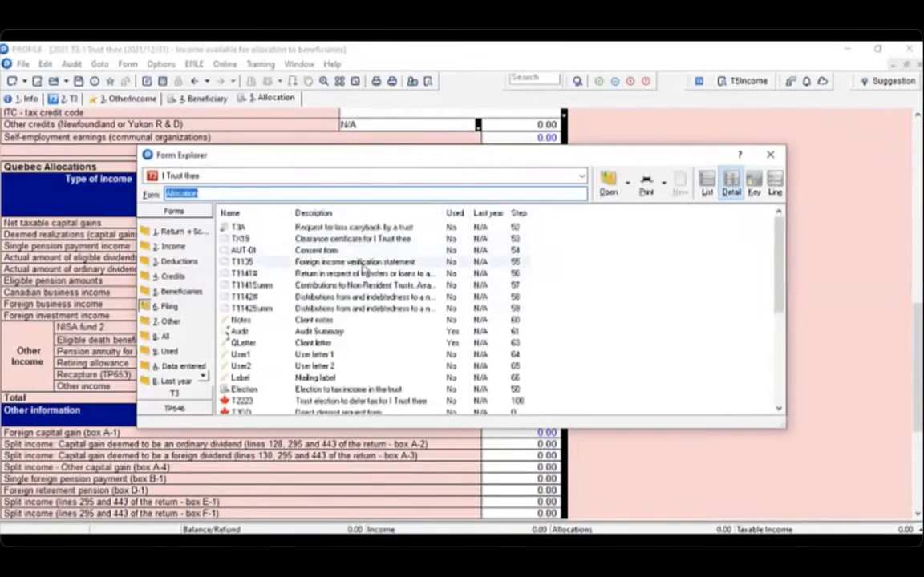
scroll(382, 321, down, 2)
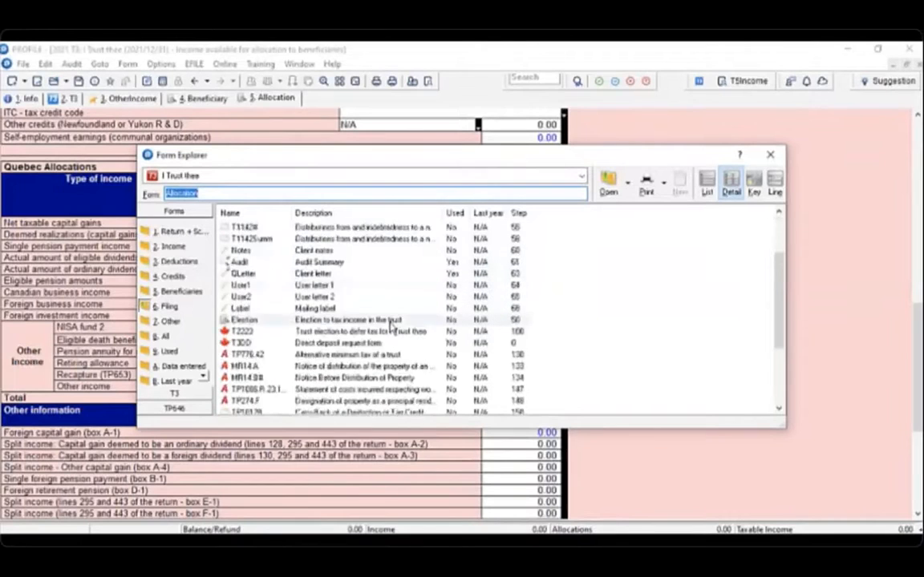
scroll(391, 327, down, 2)
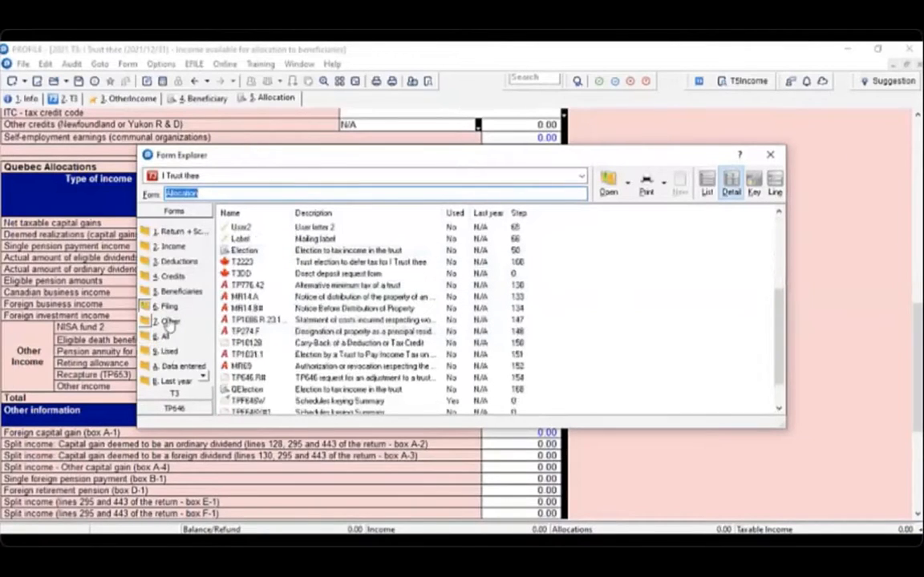
click(165, 336)
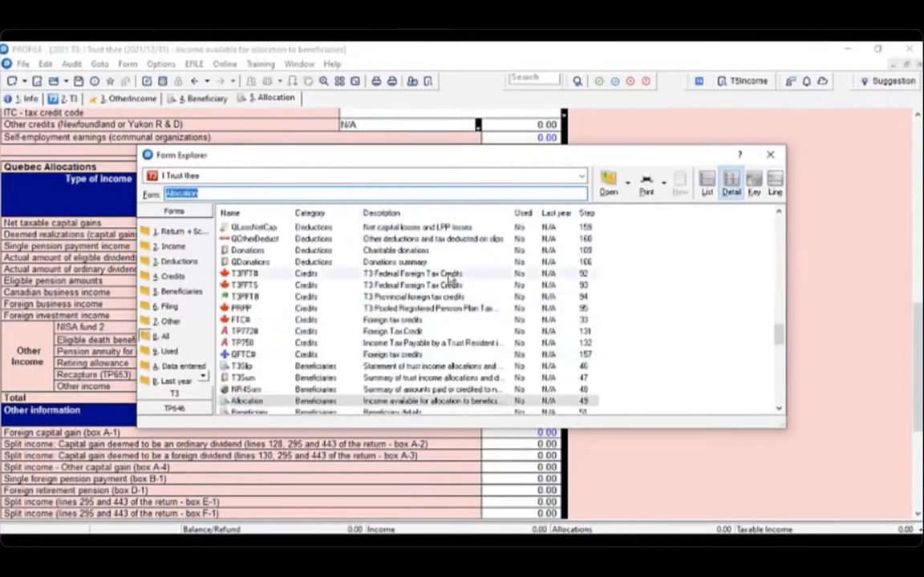
Look through the rest of the full form list and open the OtherIncome form by name.
scroll(452, 279, down, 6)
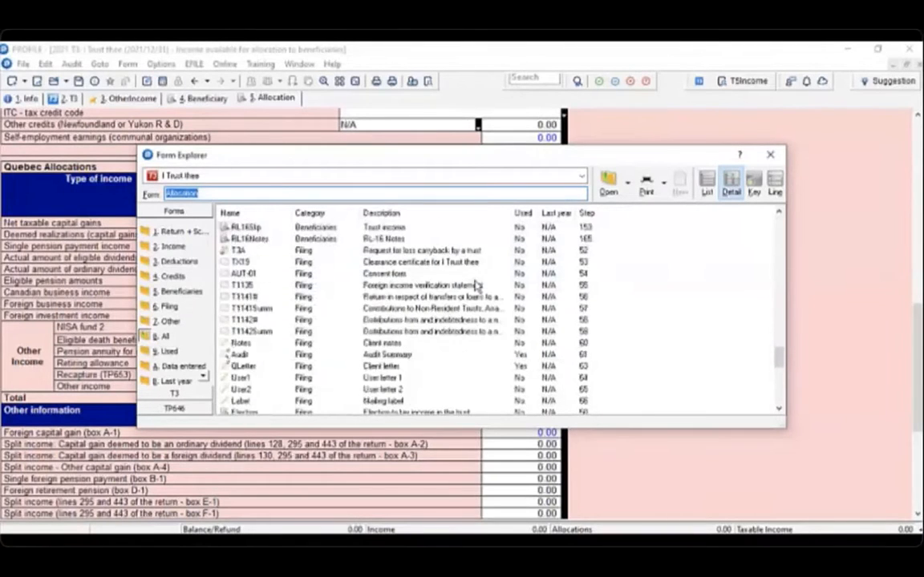
scroll(477, 284, down, 10)
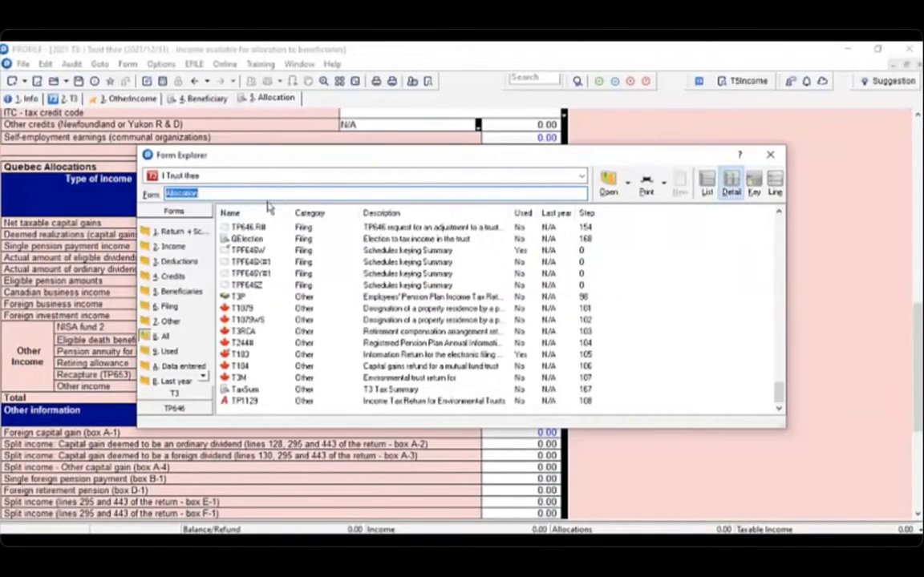
text(OtherIncome)
key(Return)
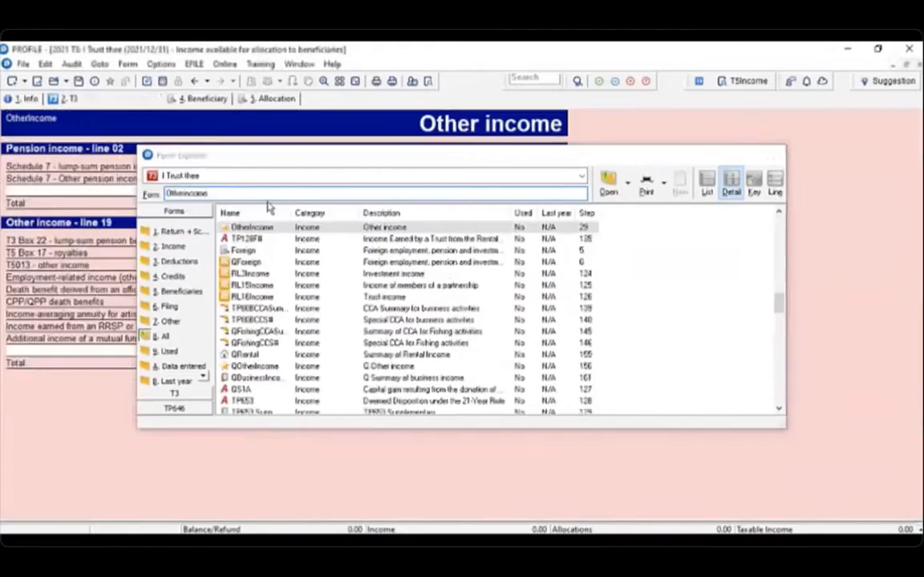
Search Form Explorer by keyword for dividend forms with "divi", and switch to searching by line.
click(429, 81)
click(757, 188)
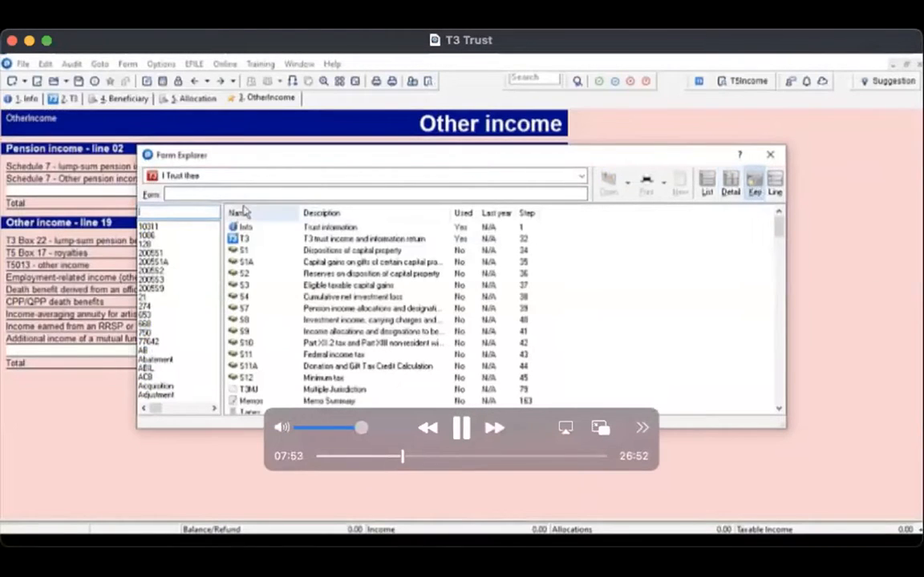
click(178, 213)
text(divi)
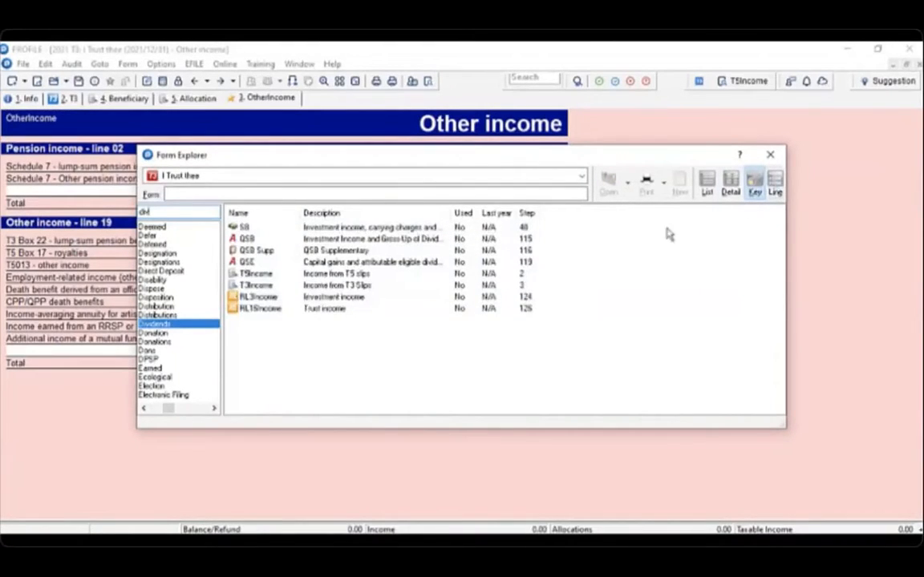
click(774, 183)
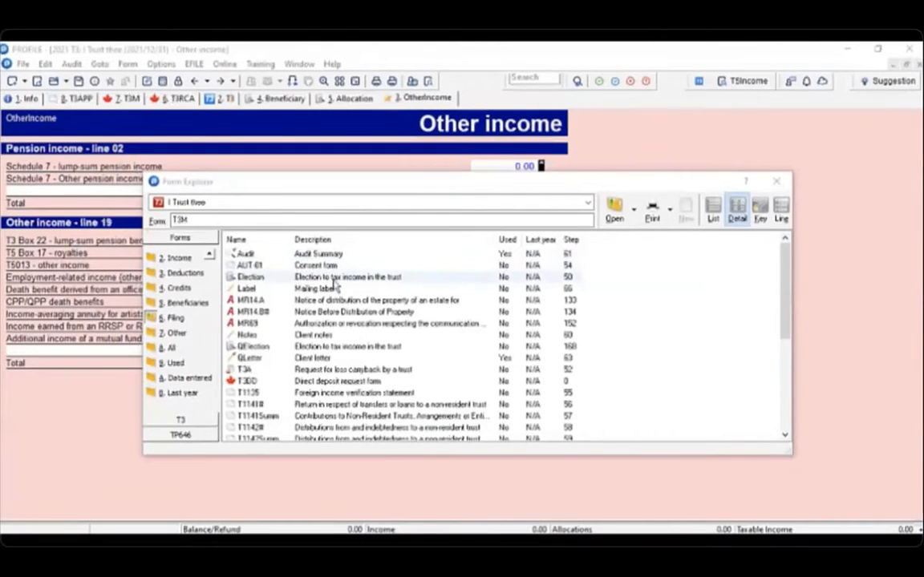
Look through the forms in the Filing category and list the forms of all categories.
scroll(335, 286, down, 1)
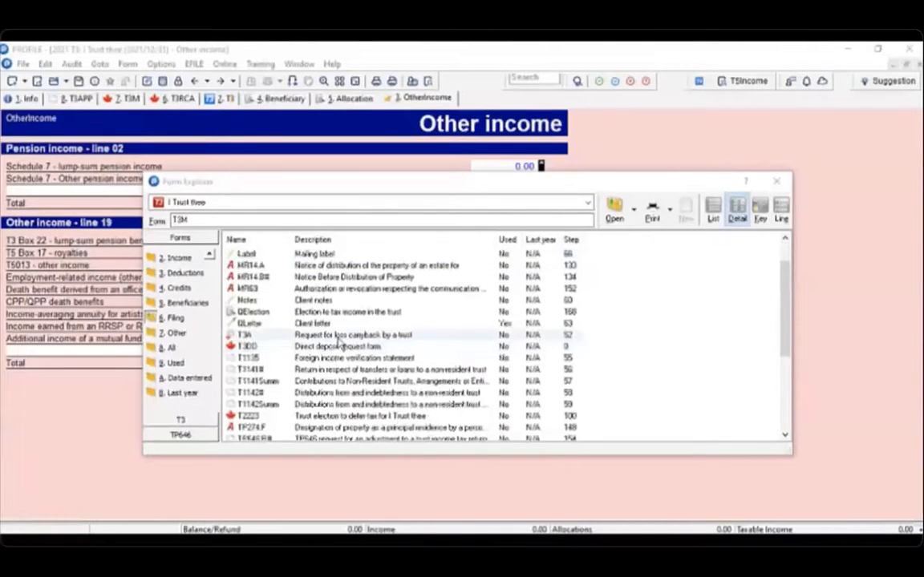
scroll(340, 344, down, 4)
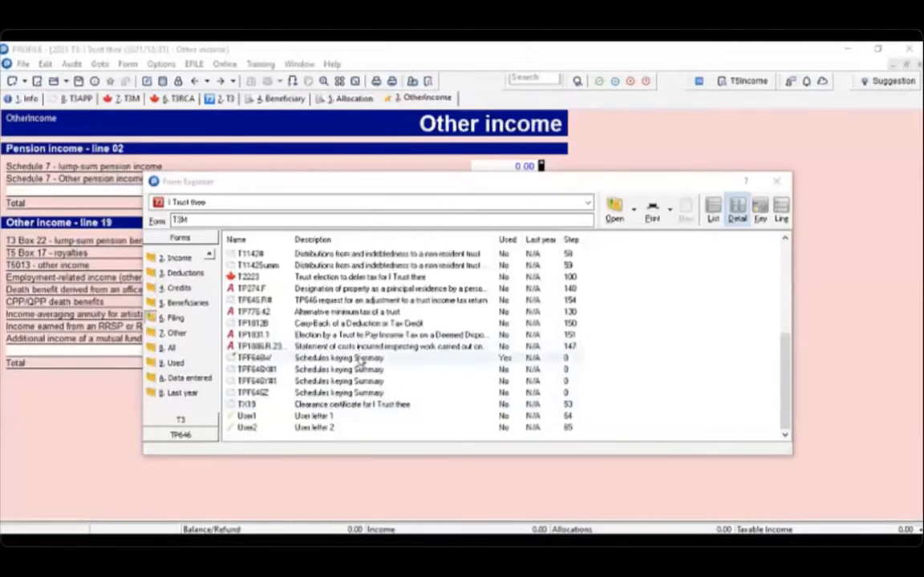
click(169, 348)
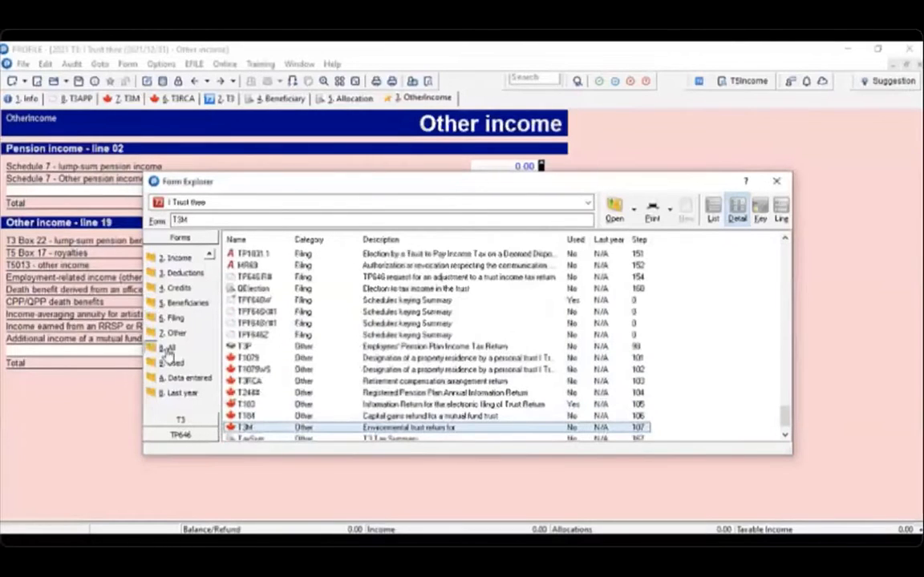
scroll(357, 308, up, 10)
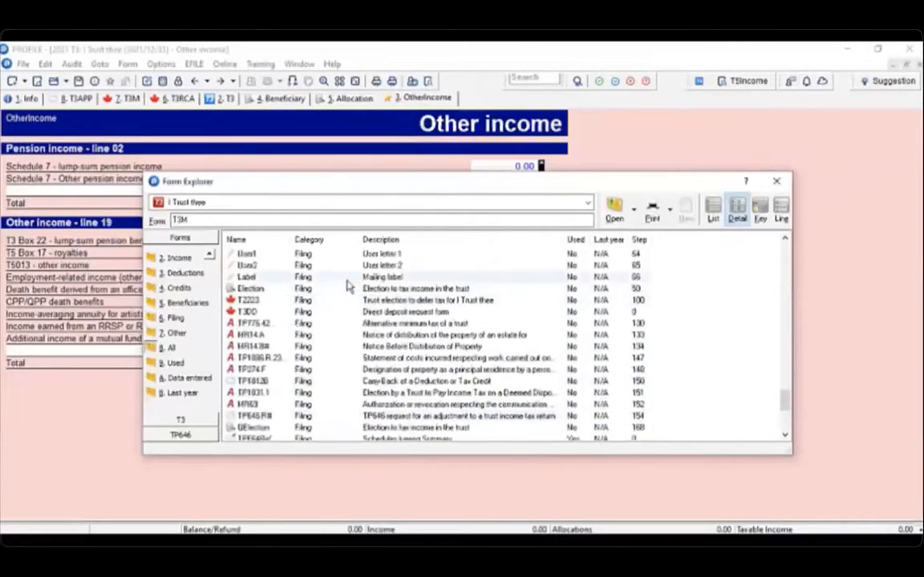
scroll(304, 273, up, 10)
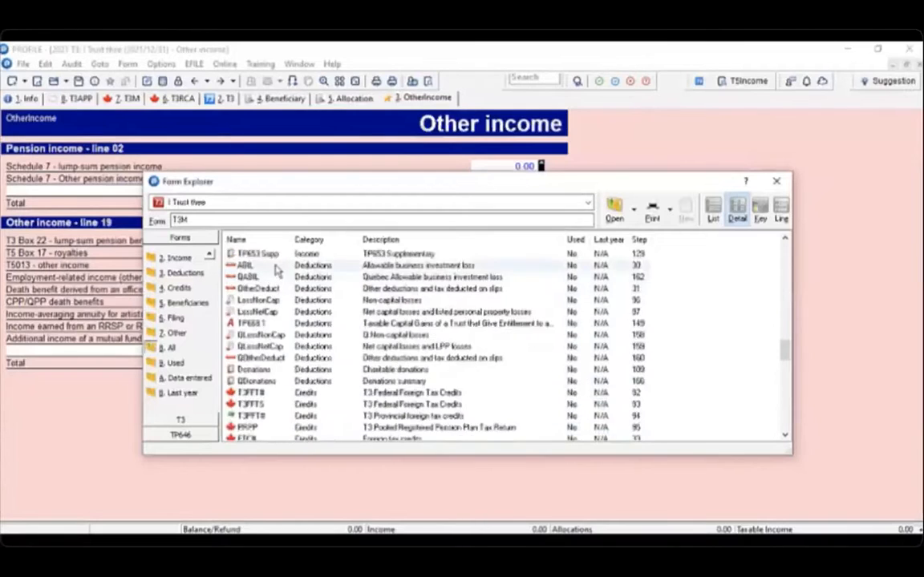
Sort the full form list by category and look through it from Return + Schedules onward.
click(311, 241)
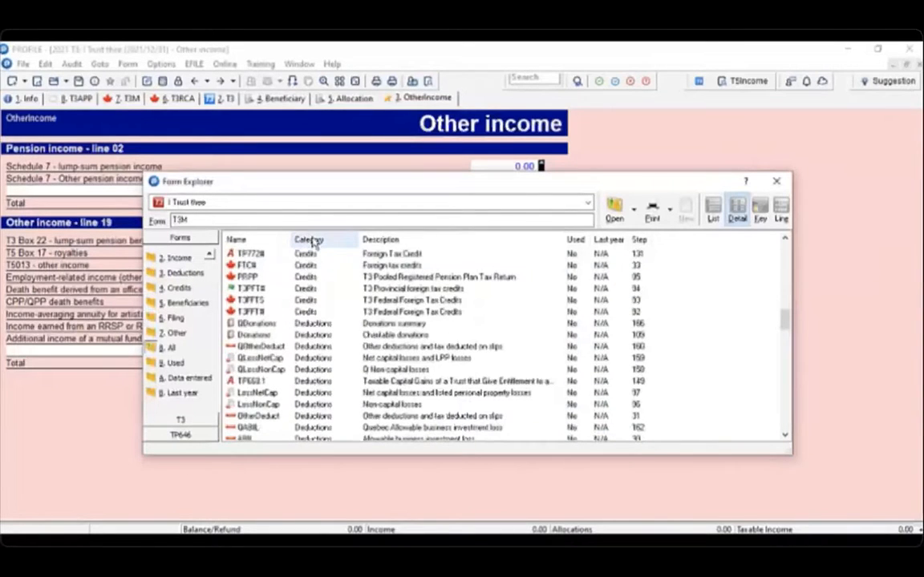
click(313, 241)
click(321, 241)
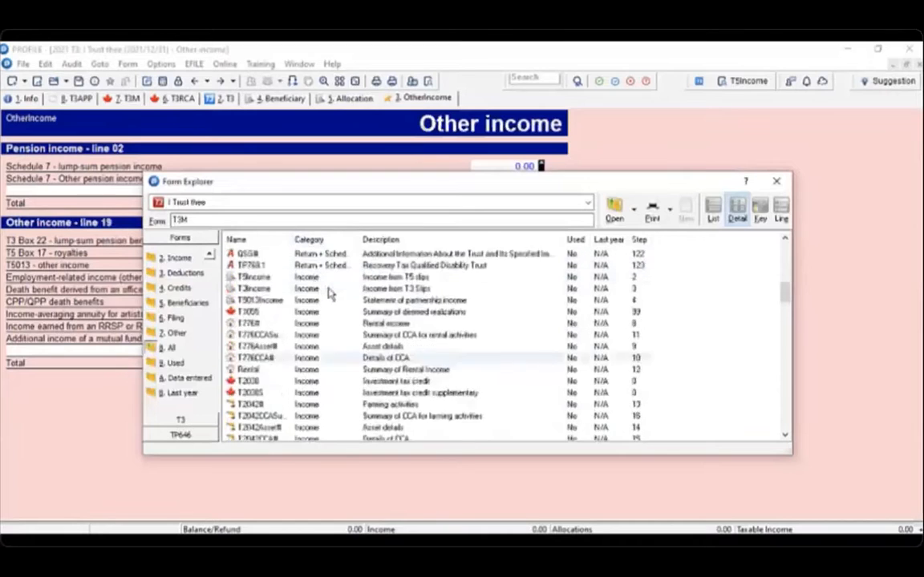
scroll(329, 294, up, 7)
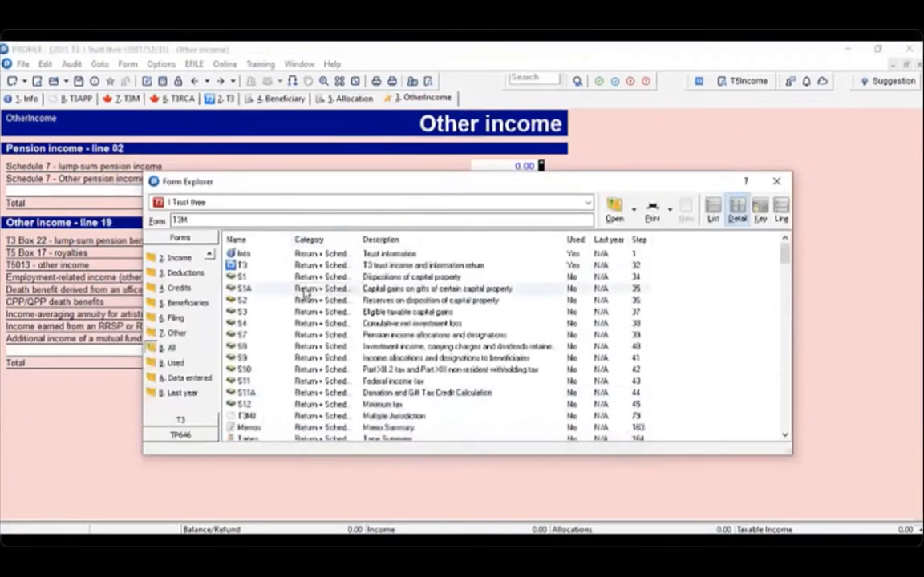
scroll(331, 302, down, 2)
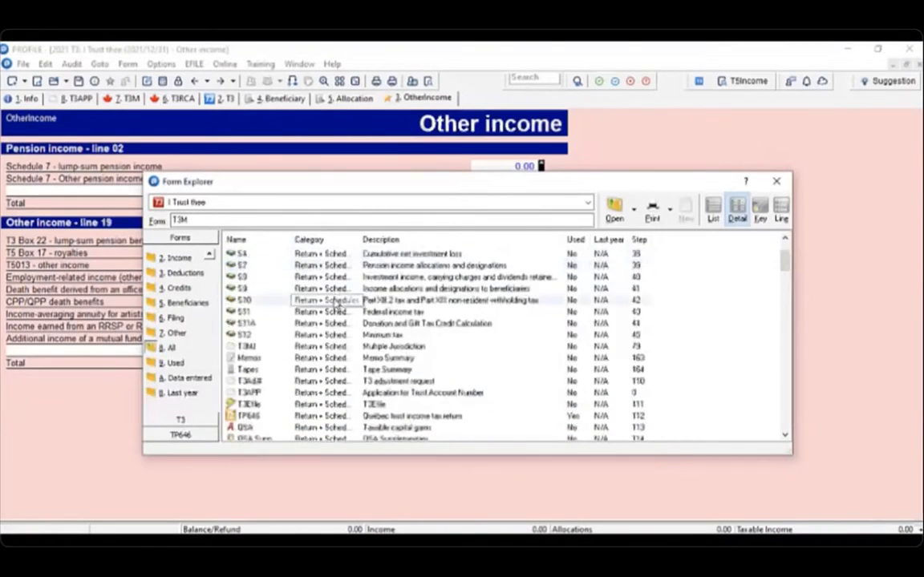
scroll(328, 299, down, 8)
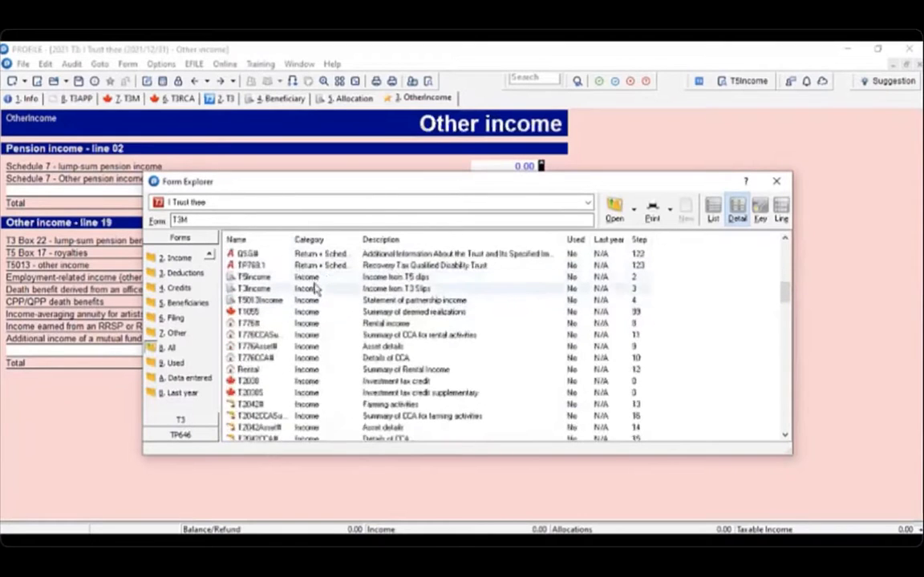
scroll(319, 336, down, 6)
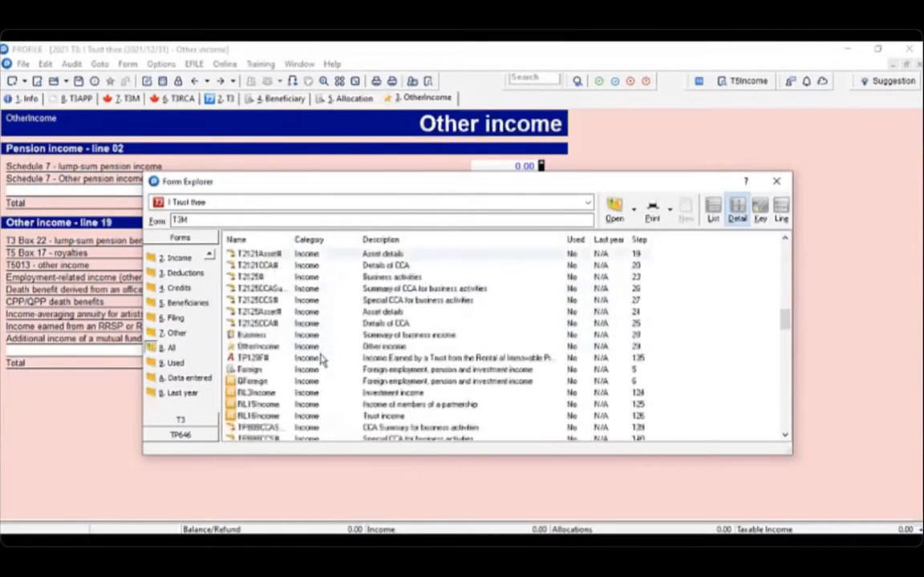
scroll(325, 362, down, 6)
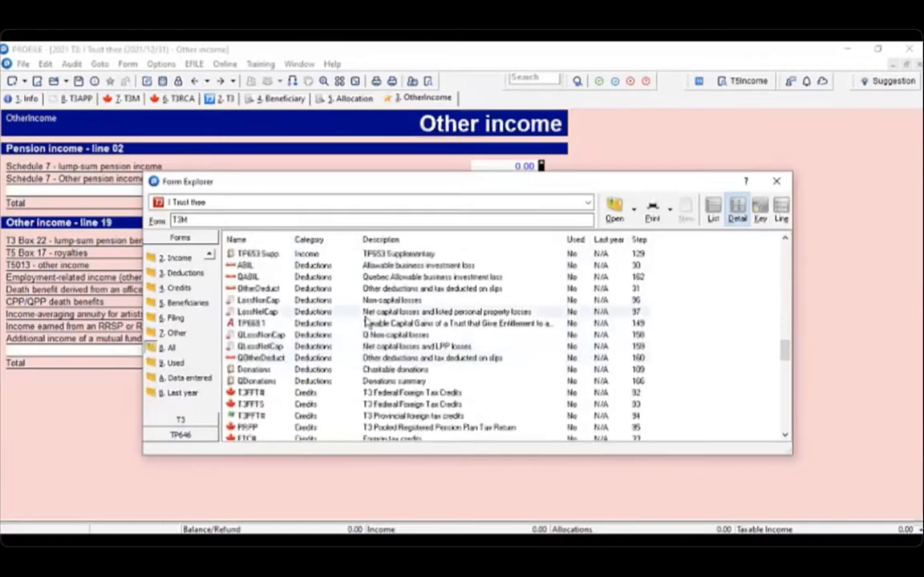
scroll(321, 369, down, 1)
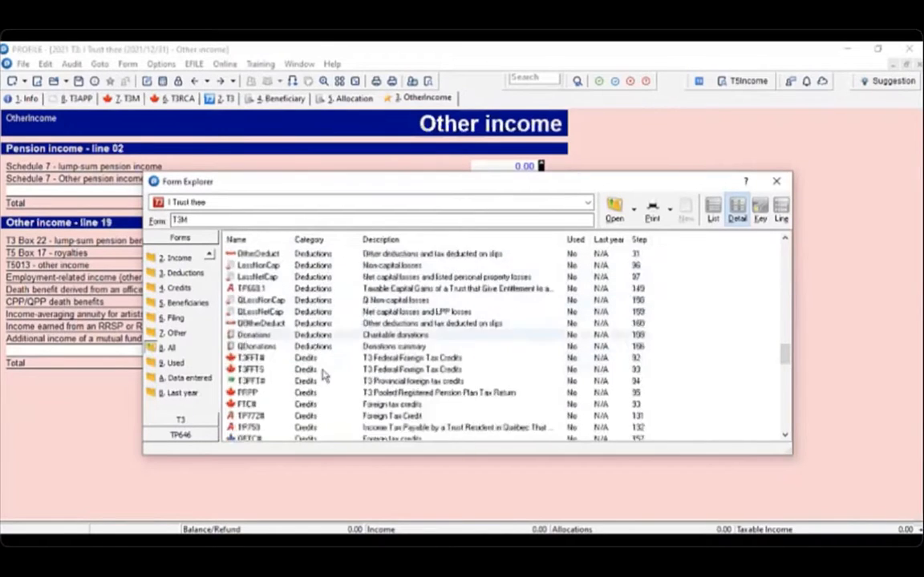
scroll(324, 375, down, 5)
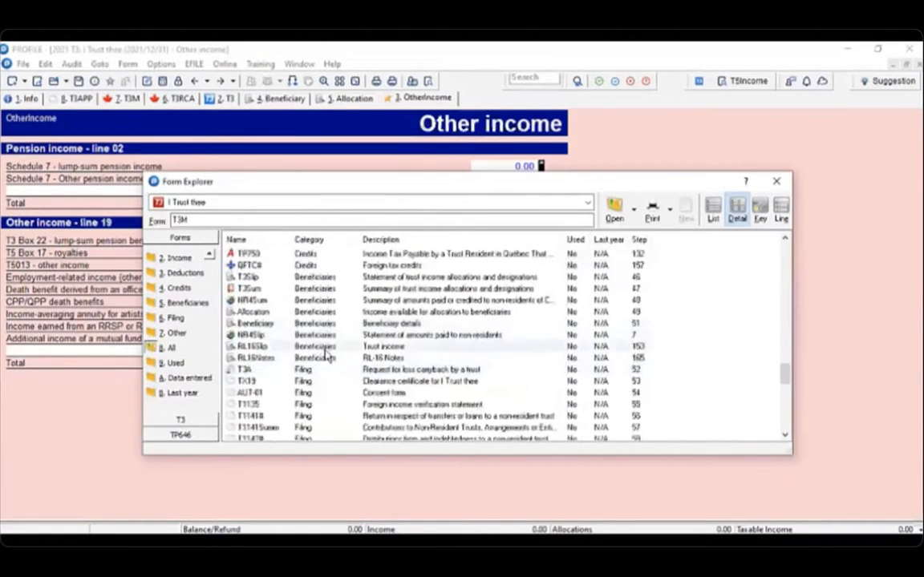
scroll(326, 353, down, 12)
scroll(327, 362, up, 1)
scroll(326, 362, down, 1)
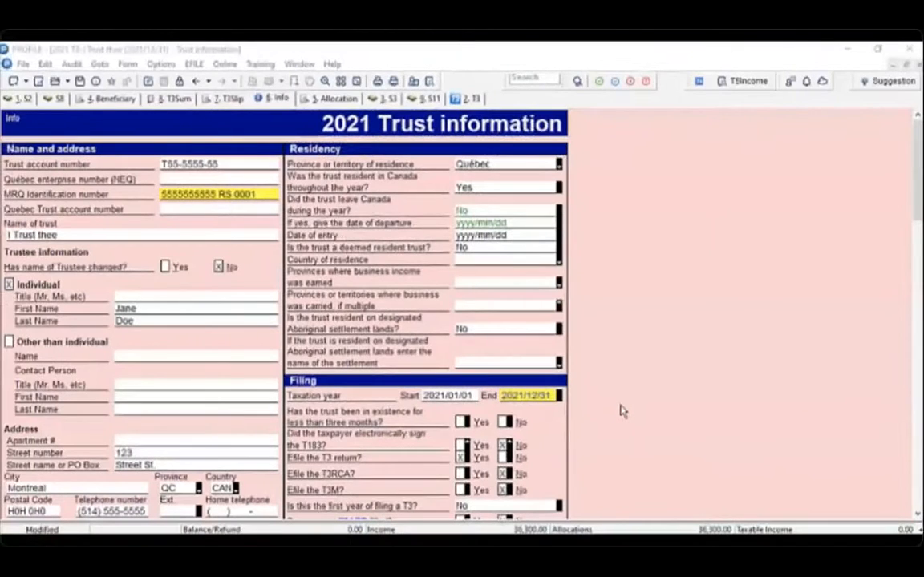
Examine the Efile questions in the Info form's Filing section together with the T3RCA and T3M returns.
scroll(621, 412, down, 6)
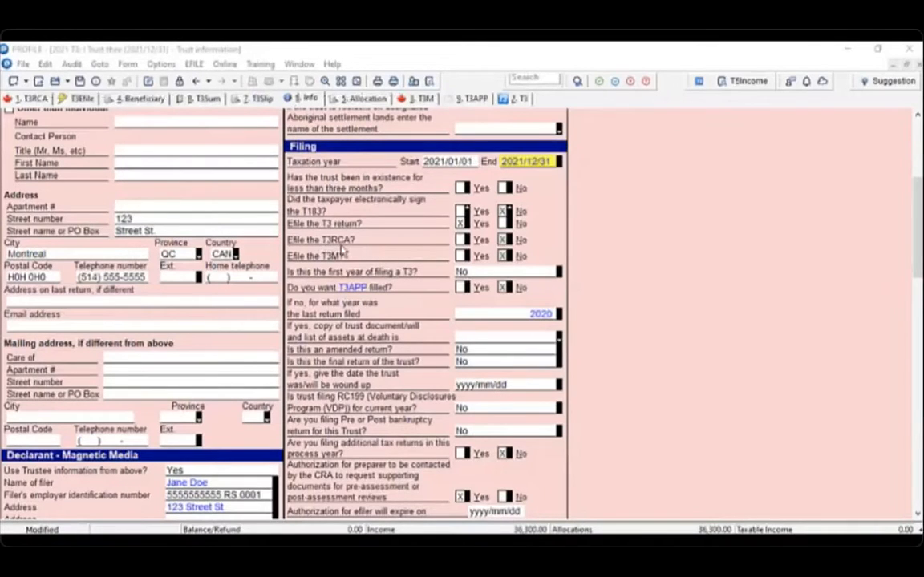
click(37, 96)
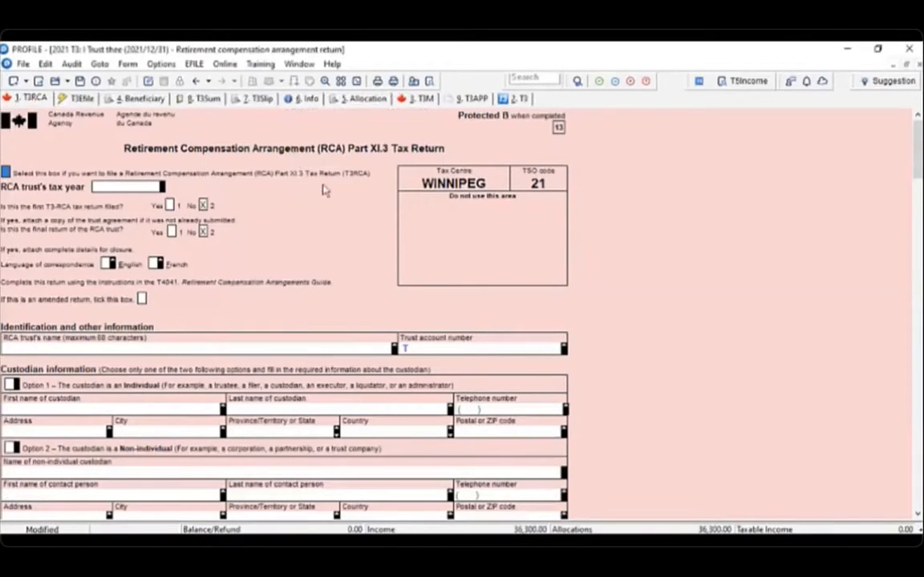
click(306, 99)
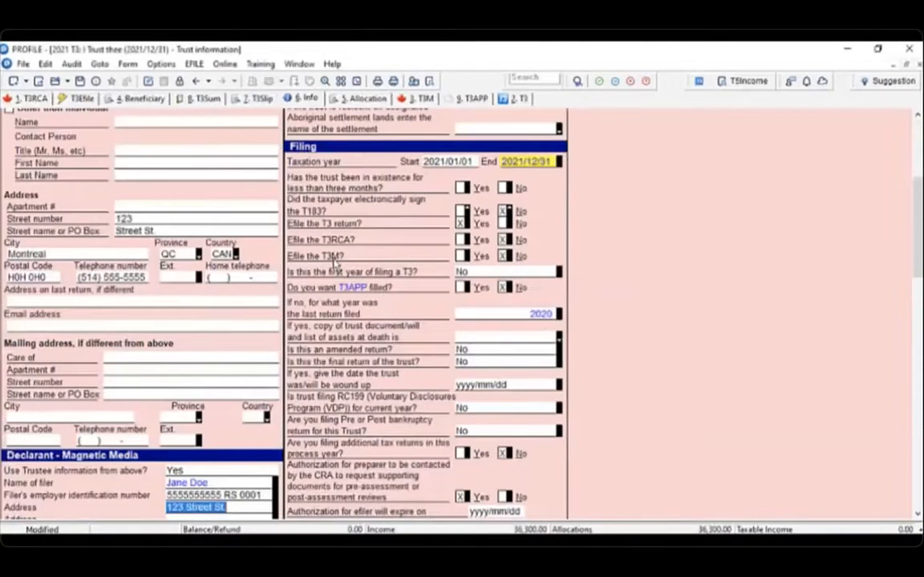
click(416, 97)
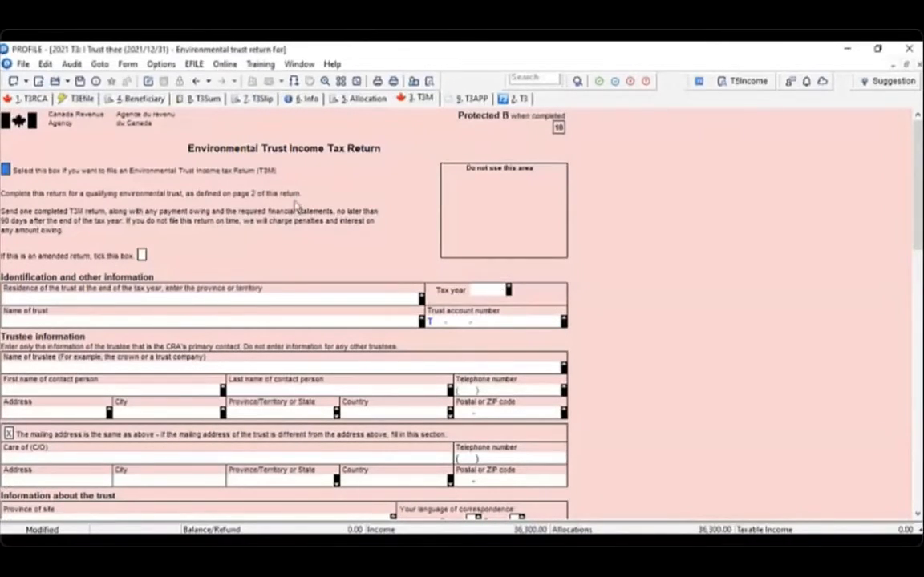
click(306, 98)
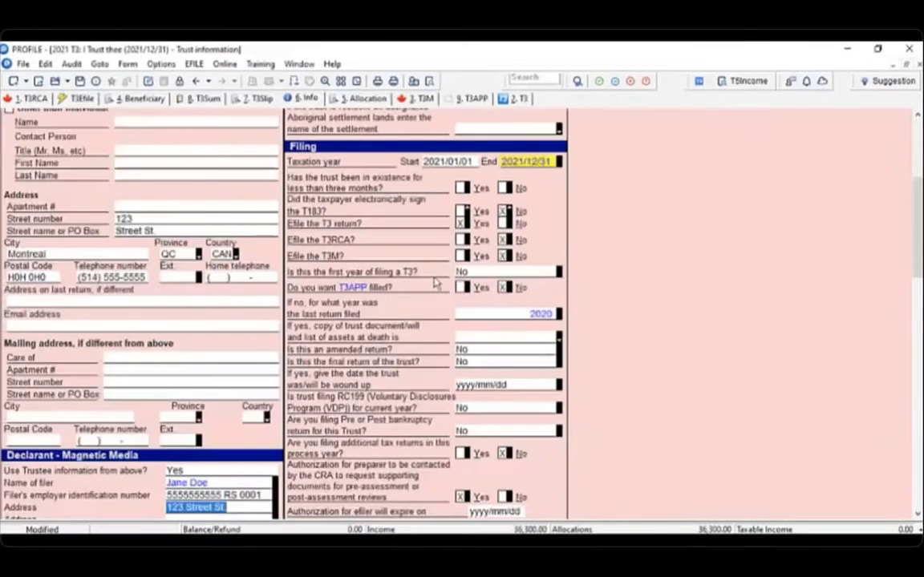
Examine the linked T3APP application, the Info form's trust account number field and its Filing questions.
click(353, 288)
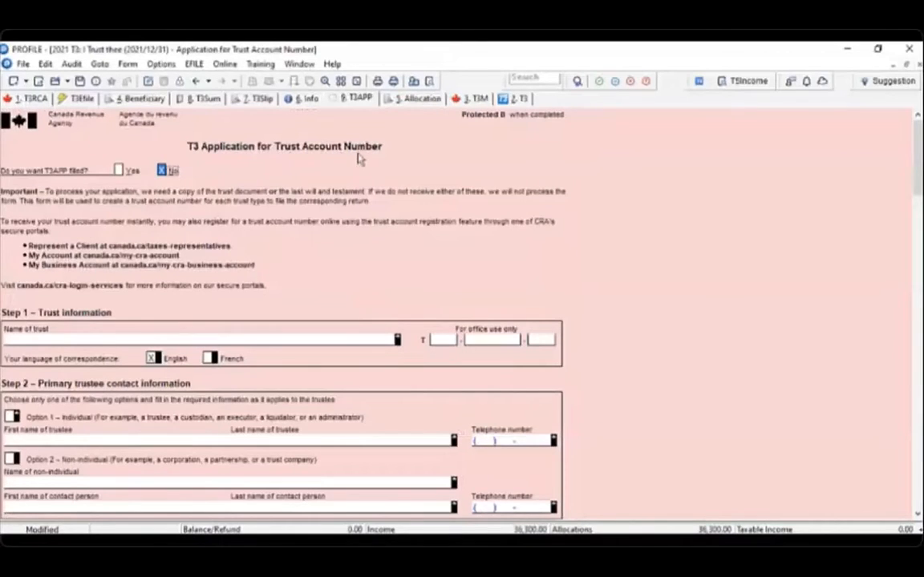
click(306, 97)
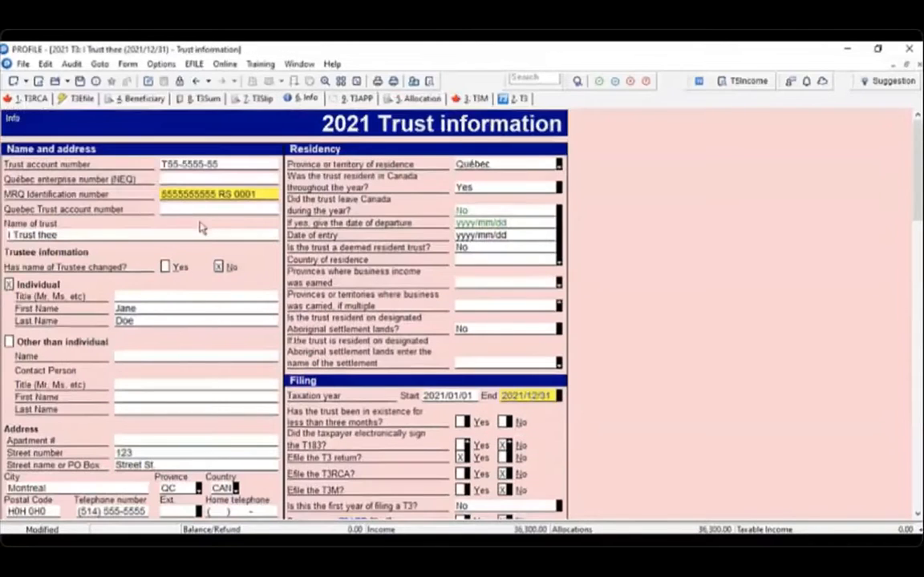
click(228, 167)
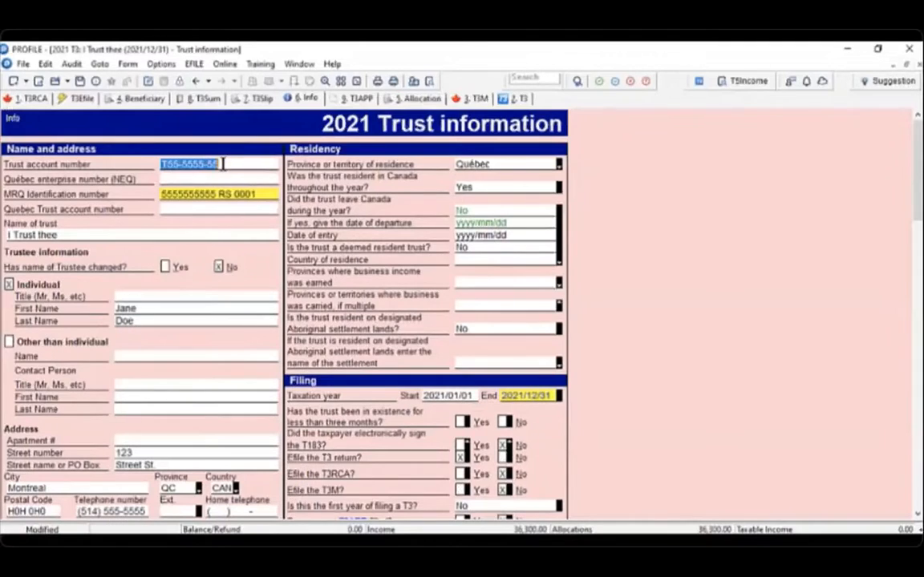
scroll(392, 257, down, 5)
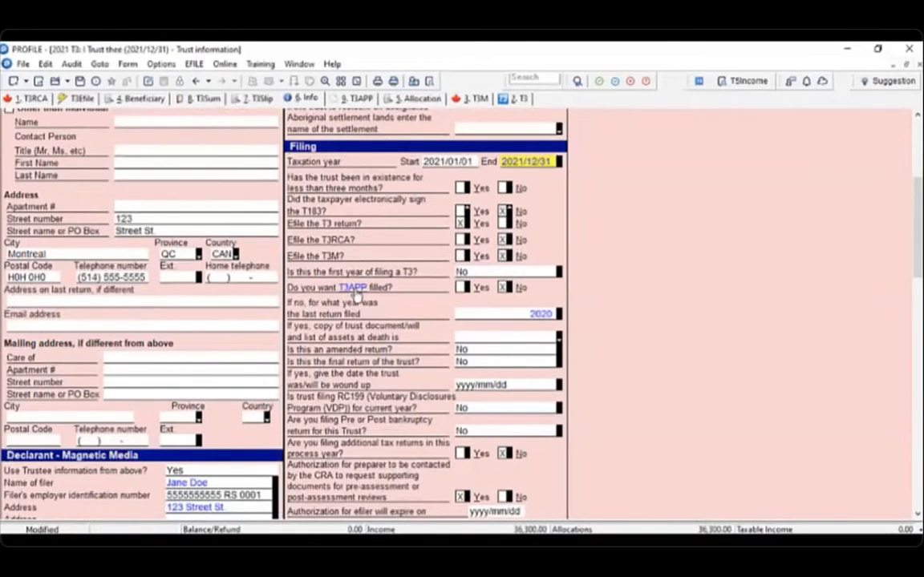
scroll(357, 295, up, 5)
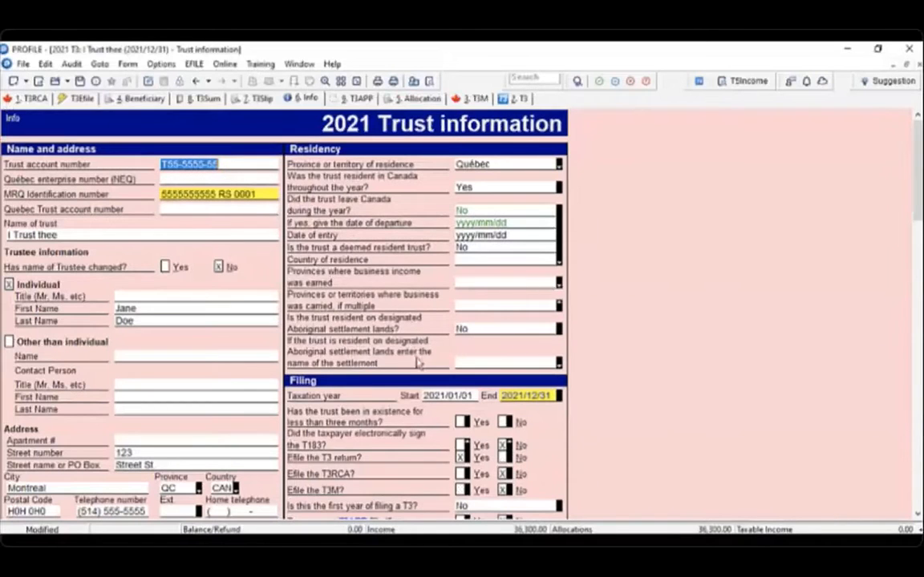
scroll(377, 327, down, 3)
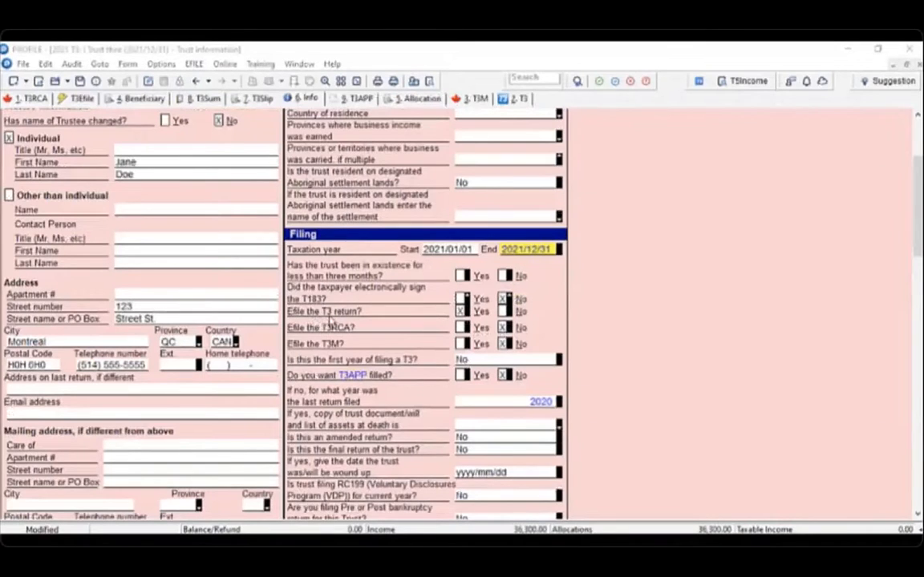
Open the T3Efile form to review the EFILE exclusions and list the return's audit warnings.
click(77, 98)
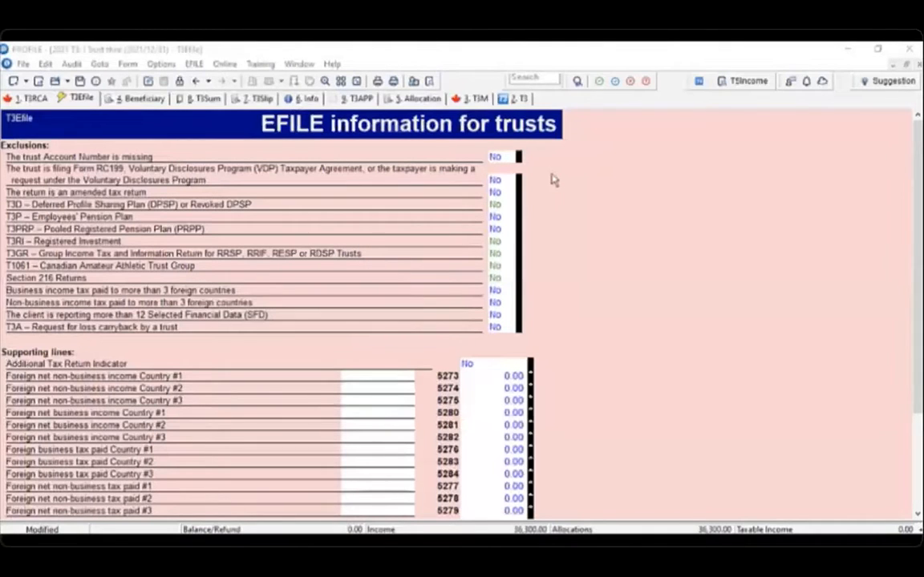
click(577, 82)
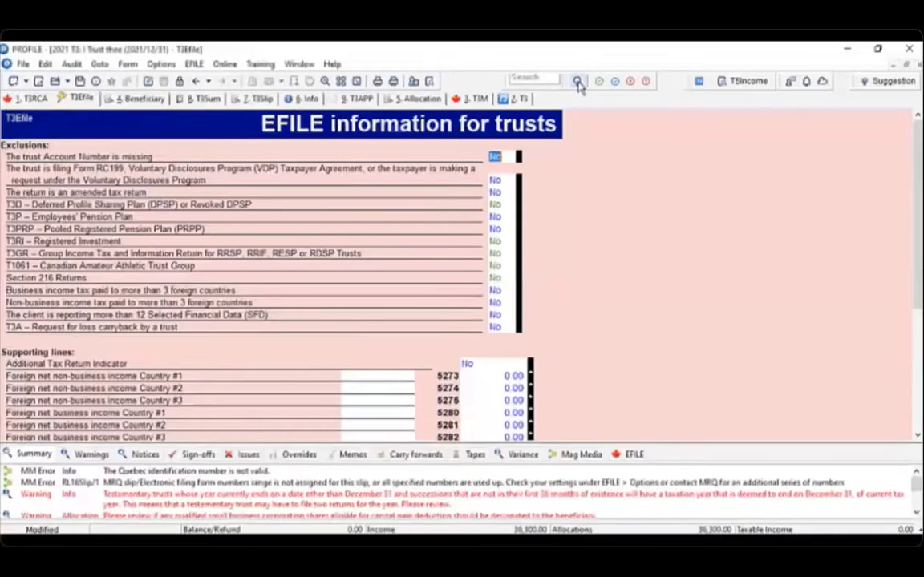
click(90, 455)
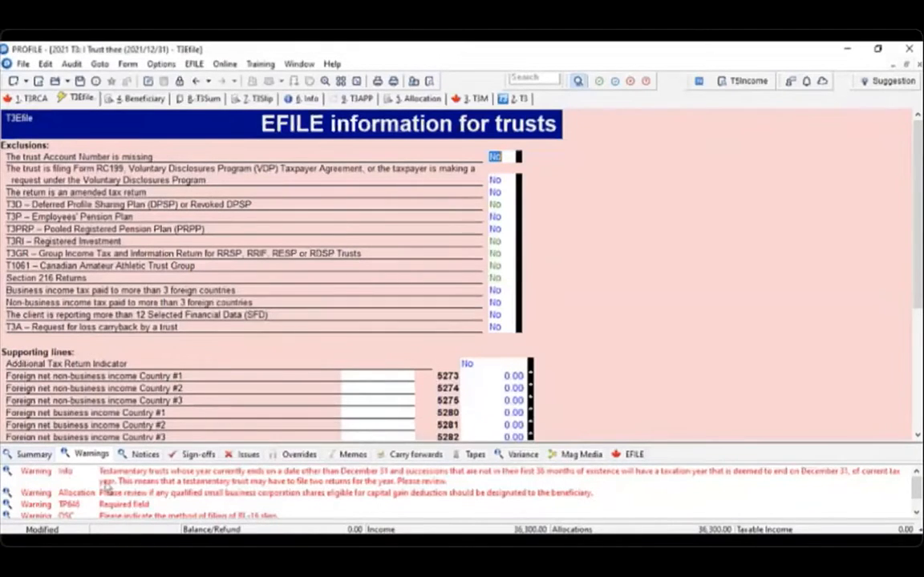
Sign off the Info warning about the testamentary trust's year end and the Allocation warning about qualified small business corporation shares.
double_click(140, 475)
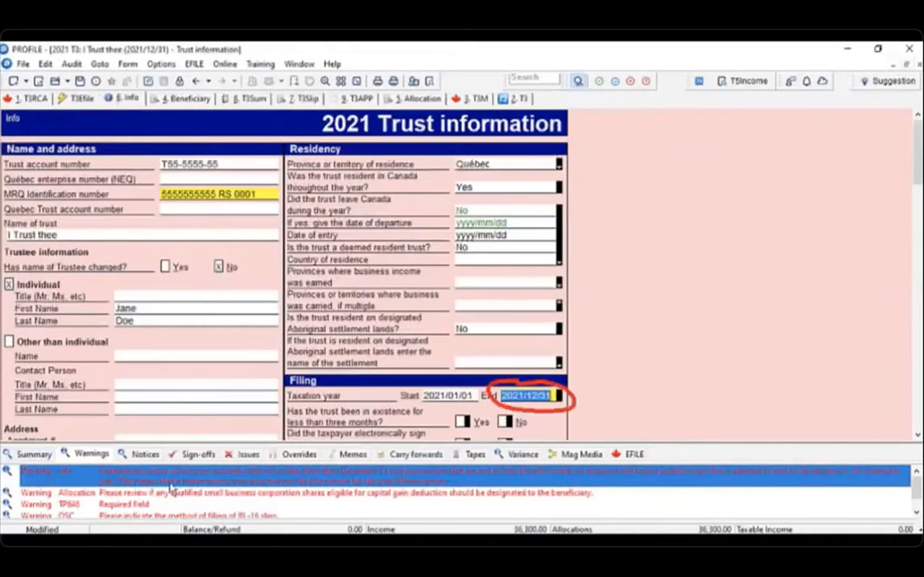
right_click(164, 440)
click(228, 359)
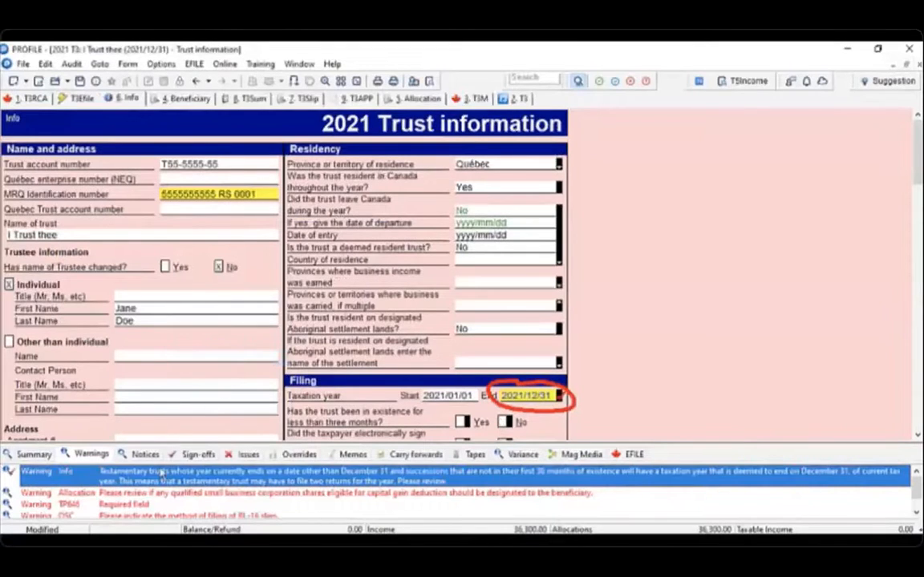
double_click(149, 493)
right_click(148, 493)
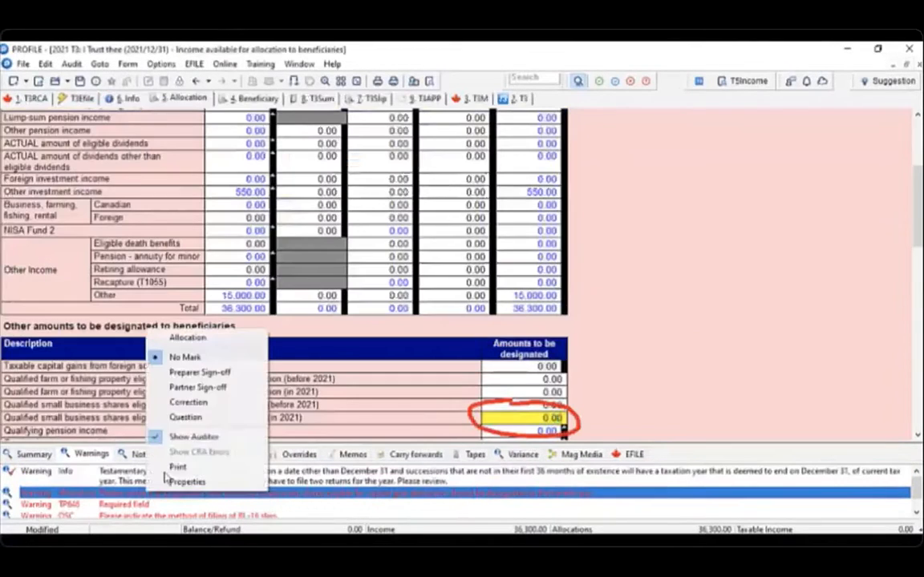
click(219, 386)
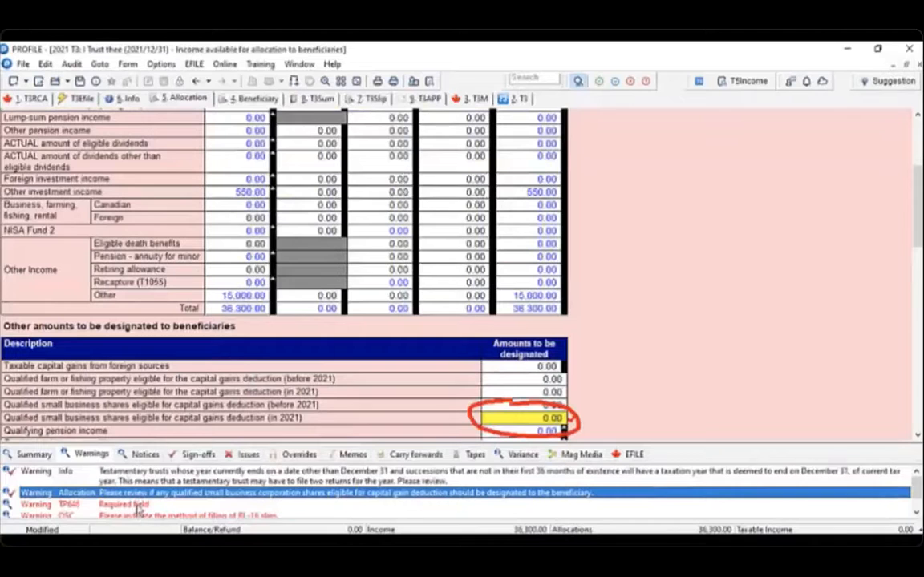
Open the TP646 required field from its warning, and set Schedule C's RL-16 slip filing method to online (in an XML file).
scroll(139, 510, down, 1)
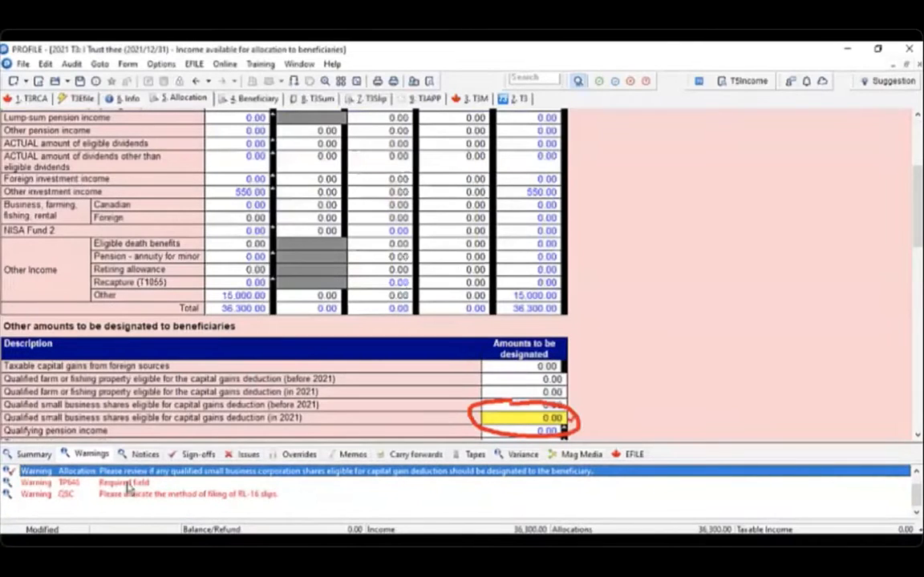
double_click(128, 484)
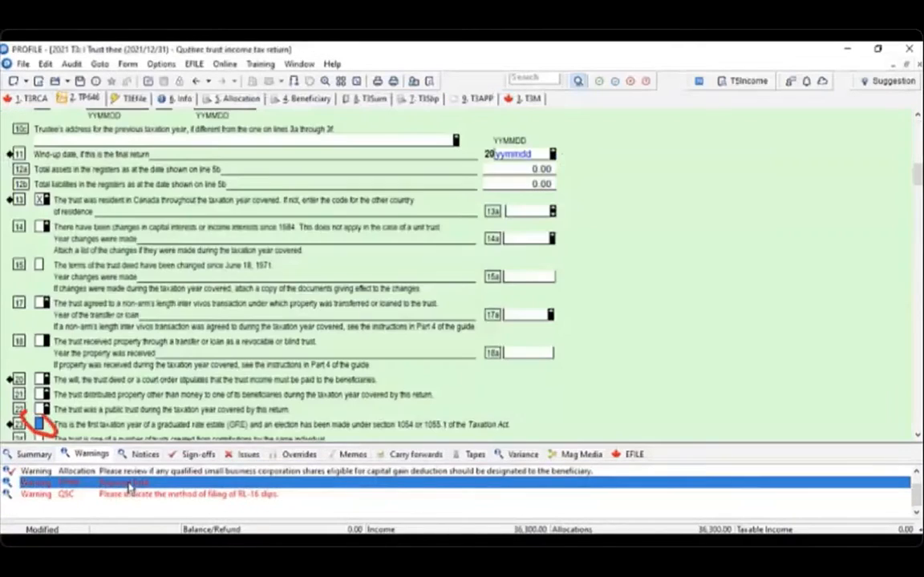
double_click(129, 494)
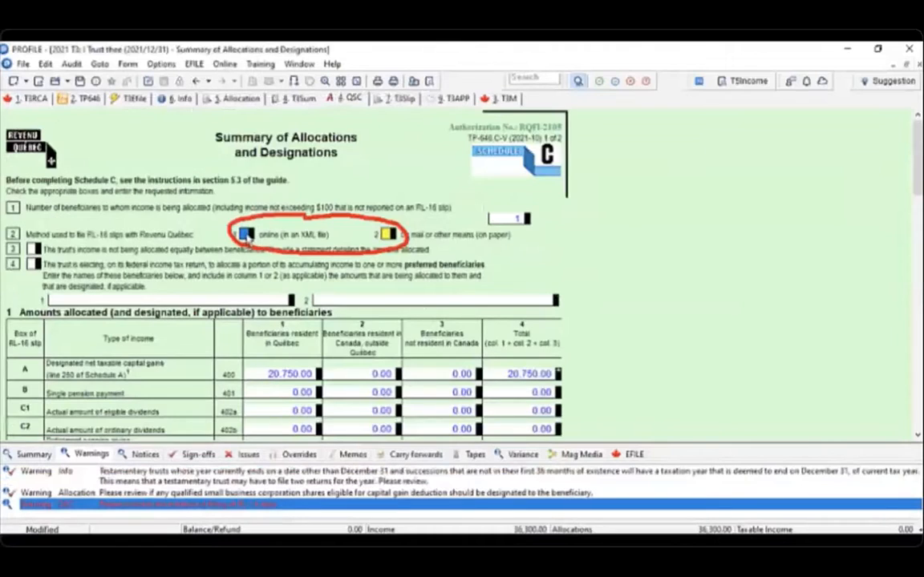
click(245, 234)
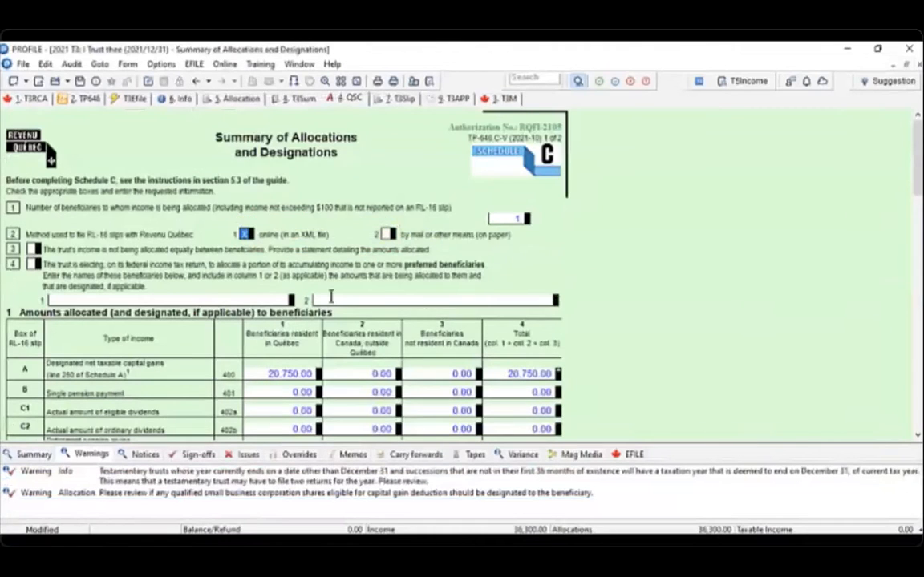
Examine the fields behind the audit summary's Quebec identification number and RL-16 slip number errors, and return to the warnings list.
click(30, 454)
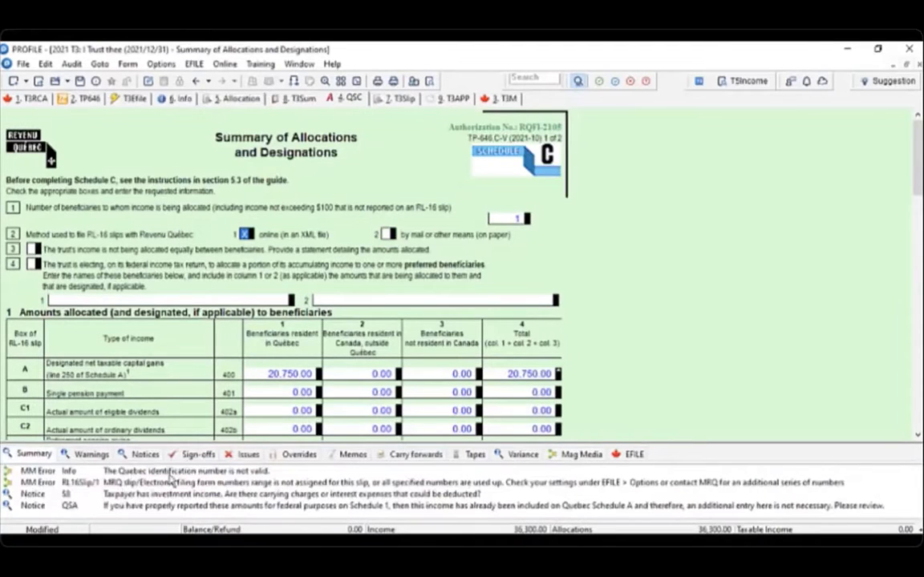
double_click(171, 473)
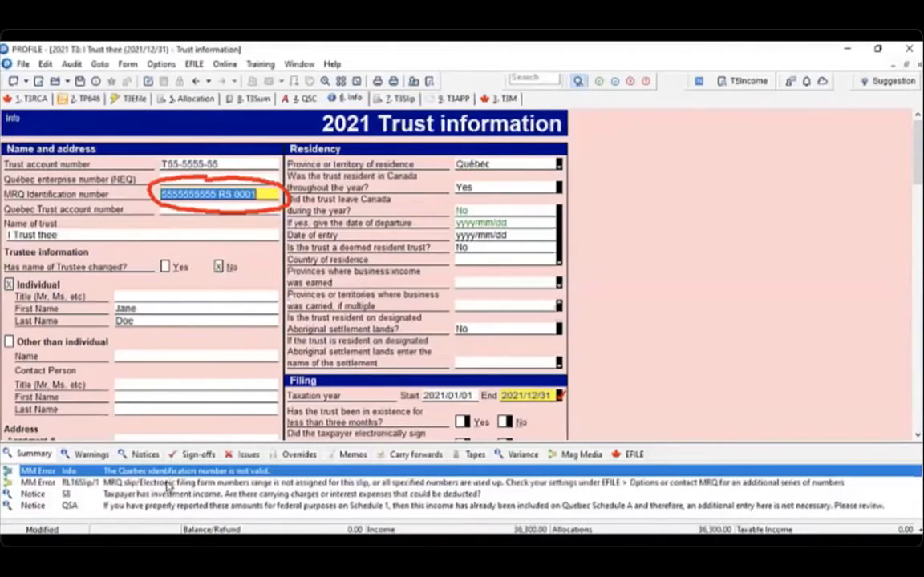
double_click(169, 483)
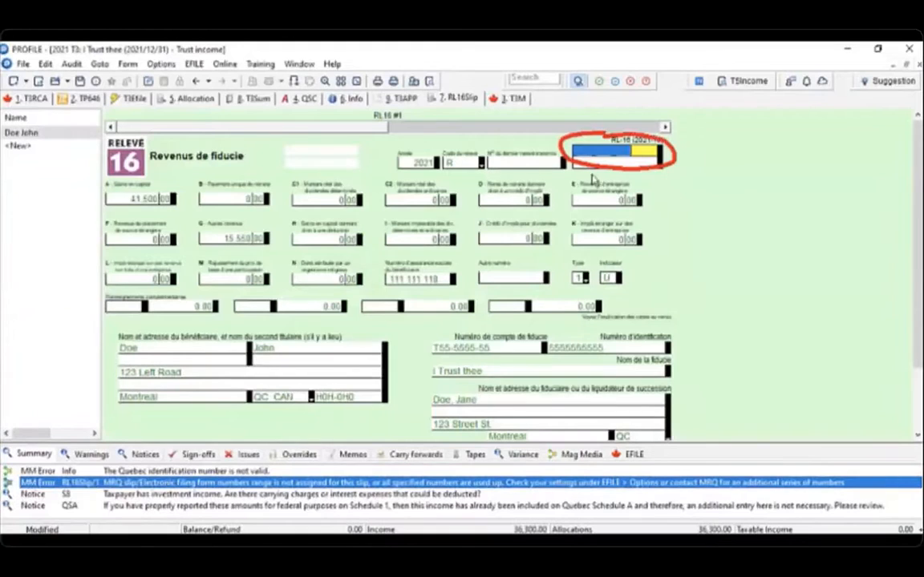
mouse_move(612, 154)
click(95, 455)
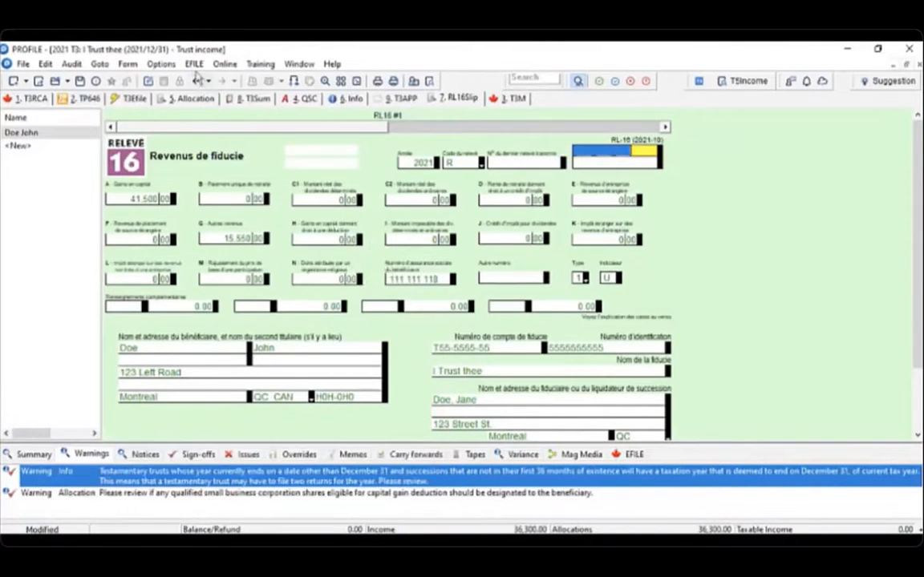
Open the T3 return, hide the audit pane, and look over the identification, trustee and trust information sections.
click(255, 97)
scroll(282, 273, down, 5)
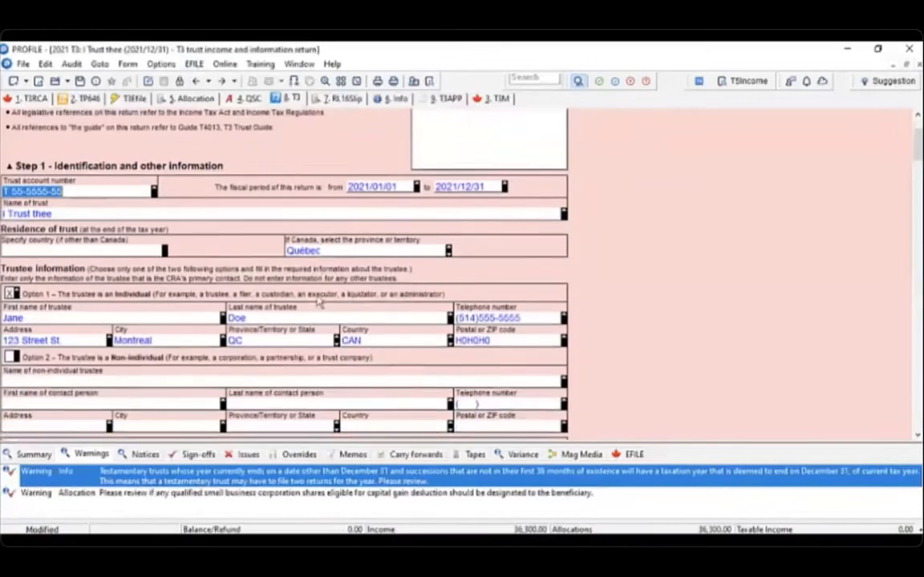
click(579, 84)
scroll(476, 266, down, 7)
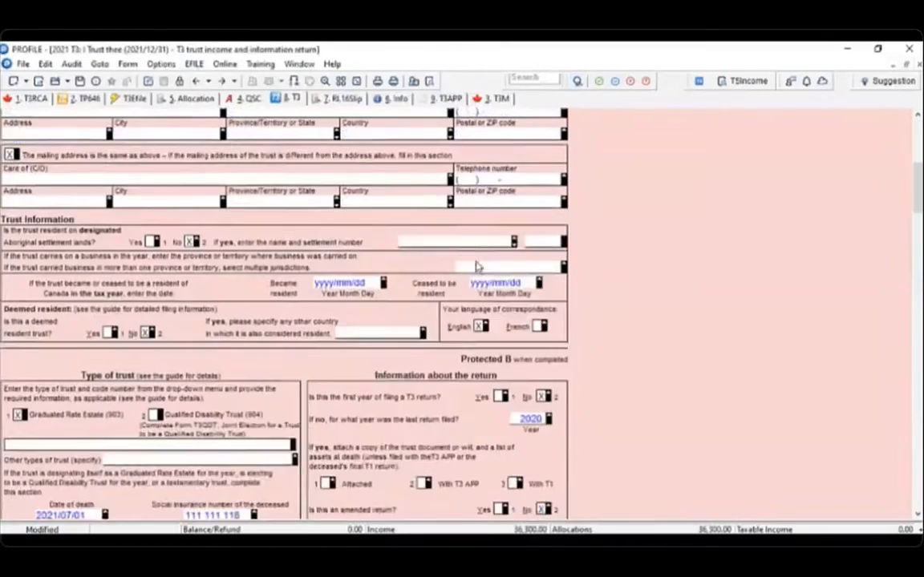
scroll(538, 281, up, 2)
scroll(538, 277, up, 8)
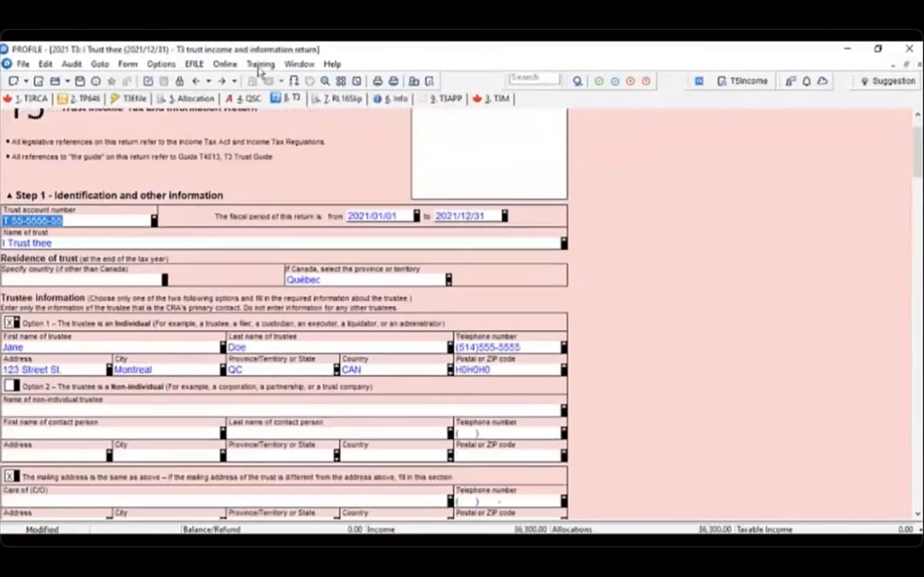
Try to transmit the T3 return electronically with the T3 Return filing type, and close the filing session.
click(195, 64)
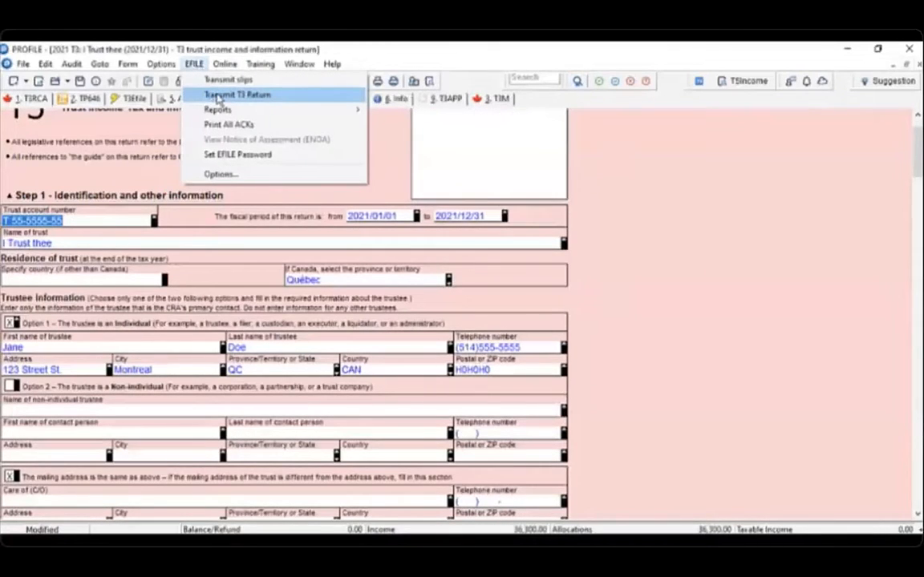
click(217, 97)
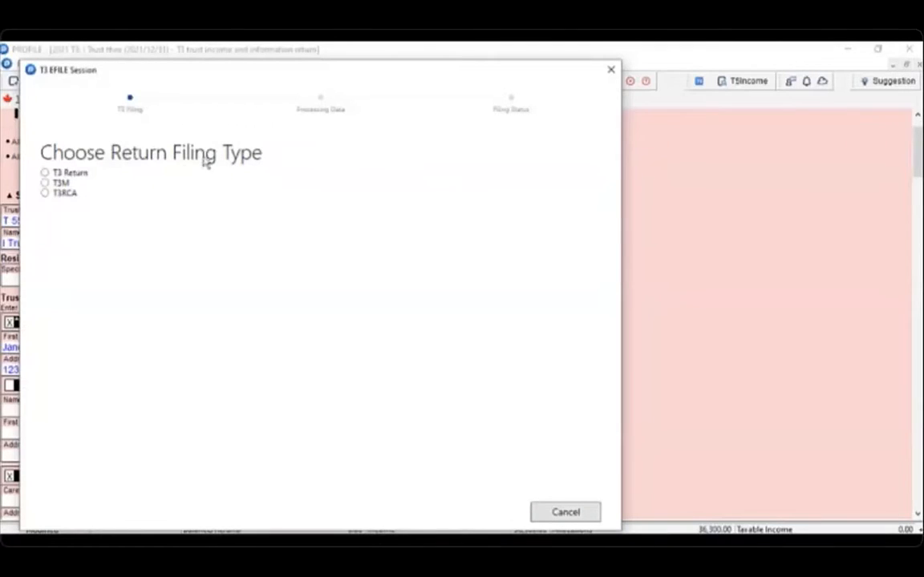
click(45, 172)
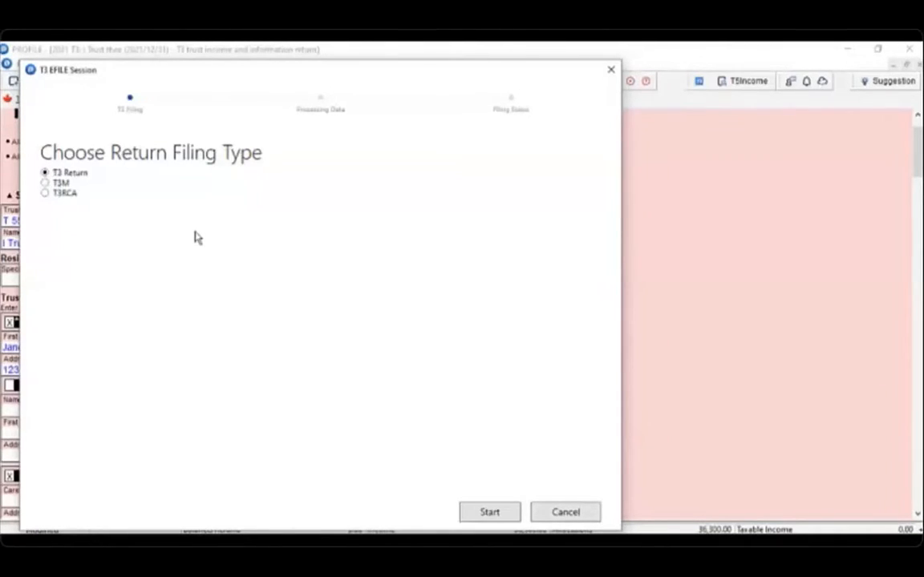
click(489, 512)
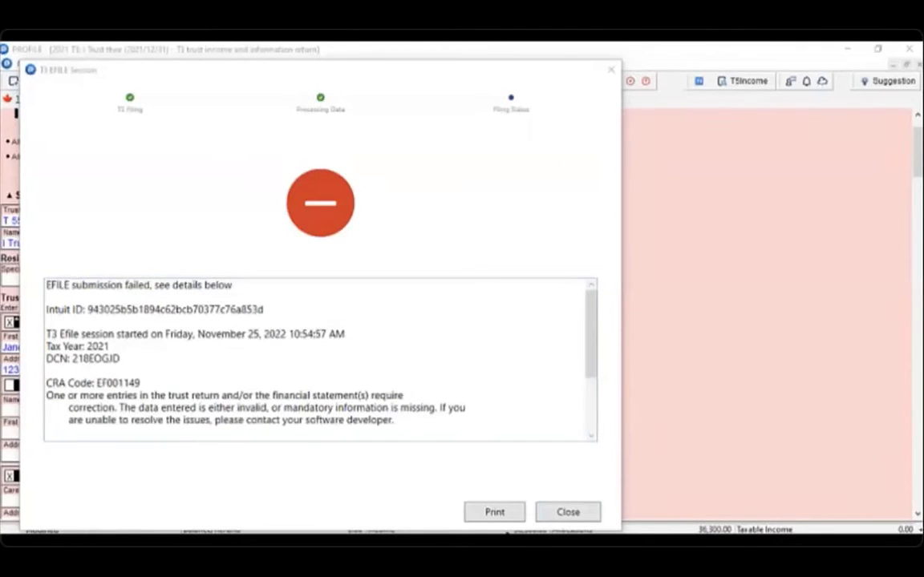
click(578, 517)
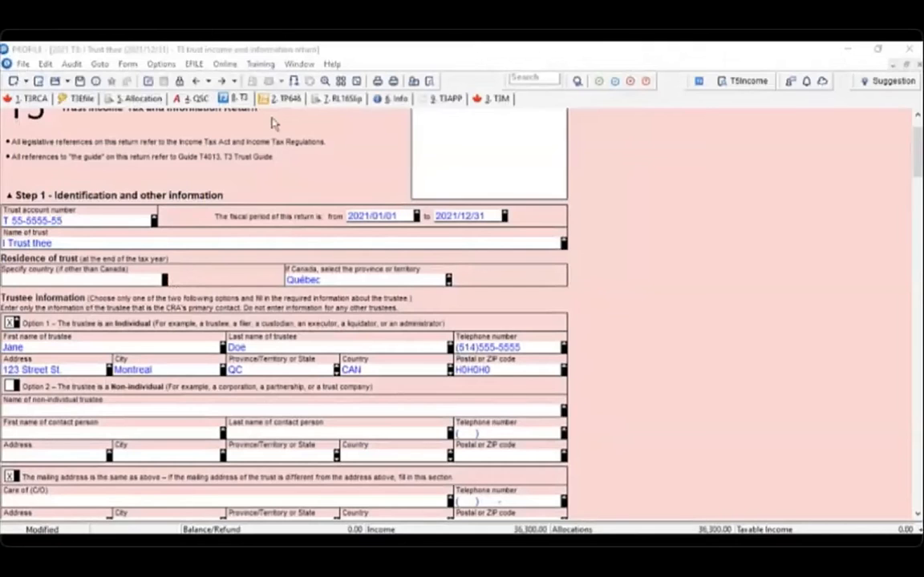
Examine the TP646 return, the T3 slip, and the T3 Summary's slip totals and mandatory electronic filing instructions.
click(269, 98)
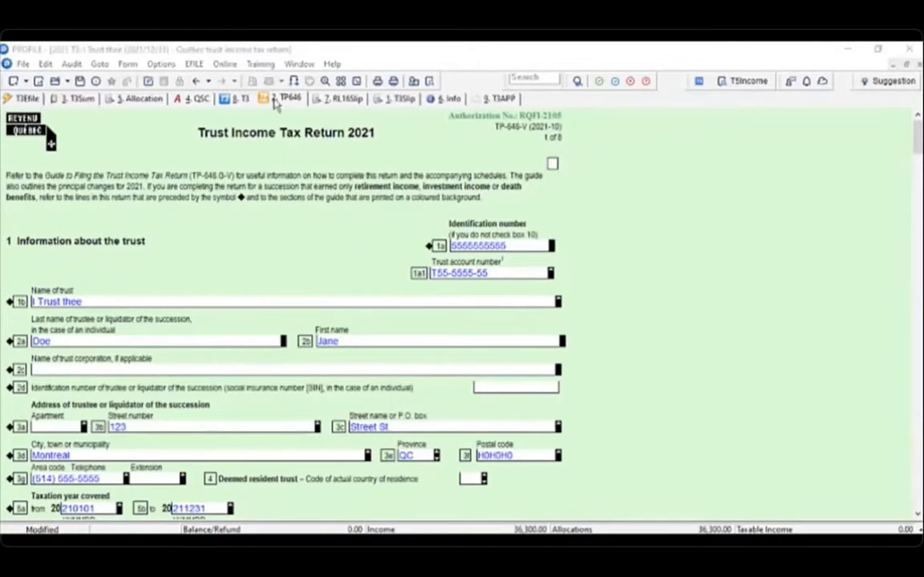
click(399, 98)
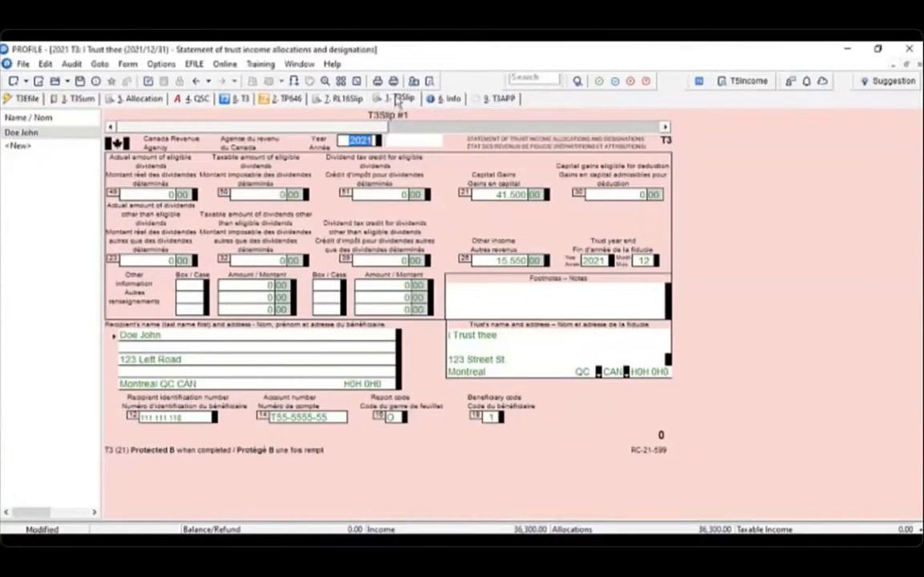
click(85, 98)
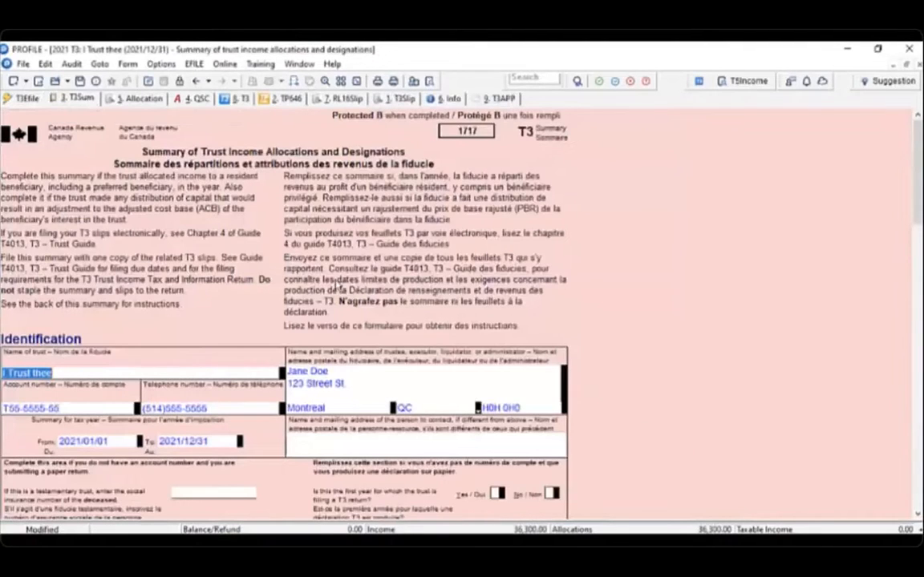
scroll(334, 281, down, 3)
scroll(334, 281, down, 10)
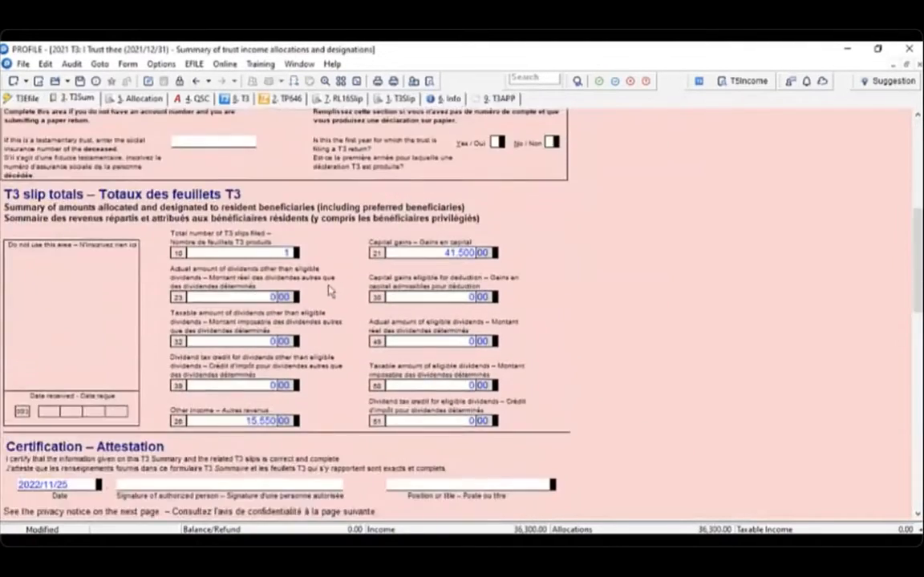
scroll(331, 290, down, 6)
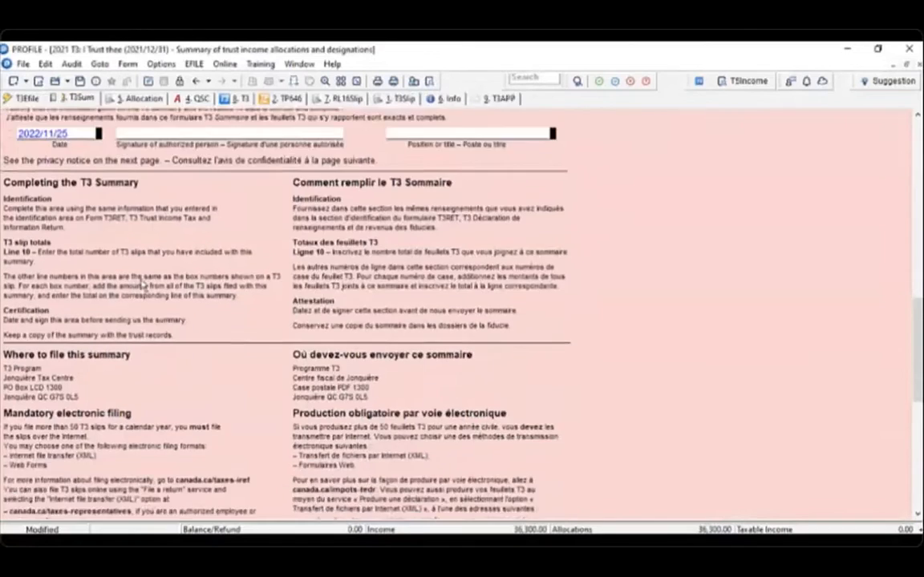
scroll(127, 249, down, 3)
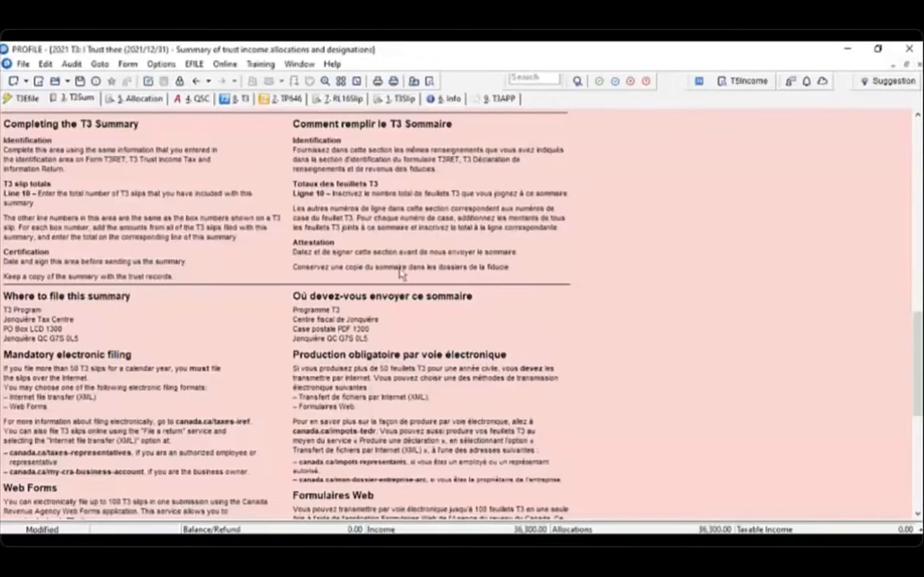
Start a slip transmission from the T3 slip and complete the EFILE Wizard past its technical contact page.
click(397, 99)
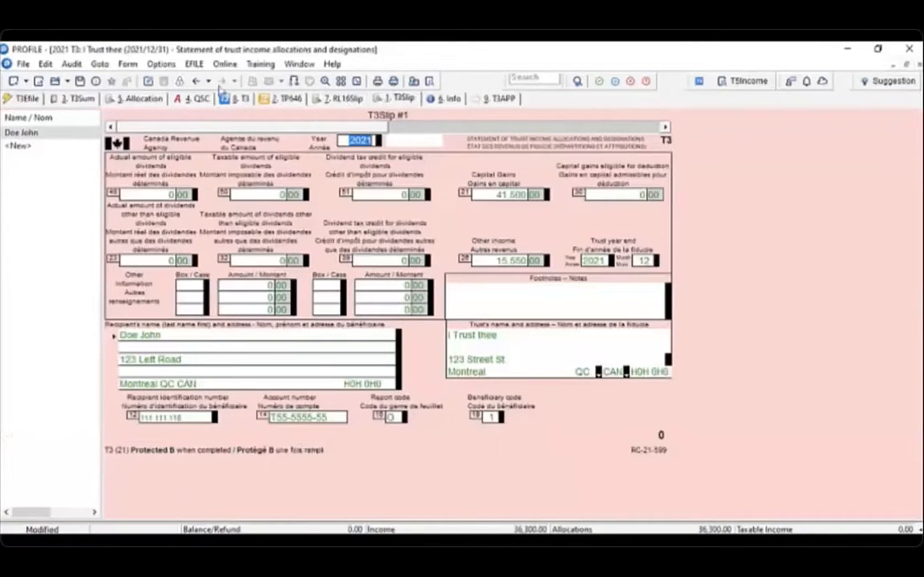
click(191, 64)
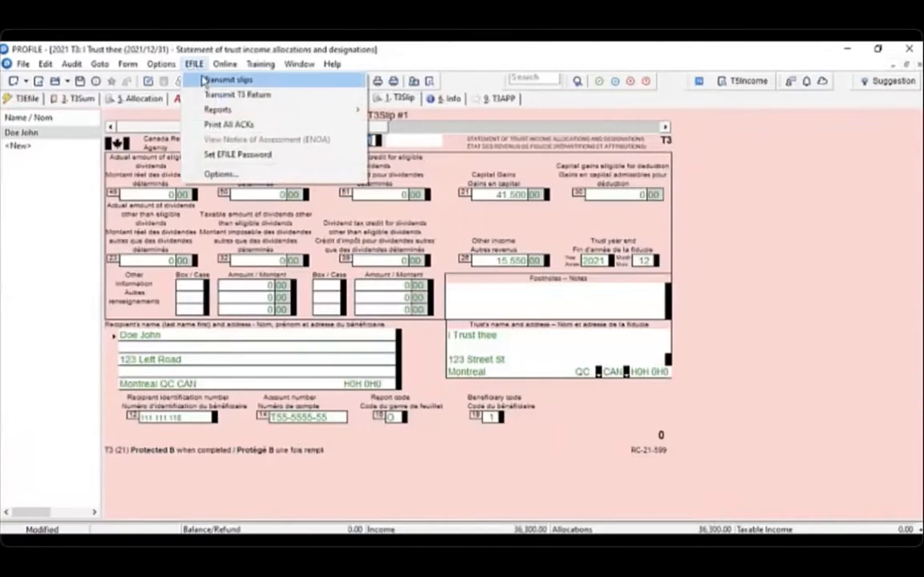
click(215, 80)
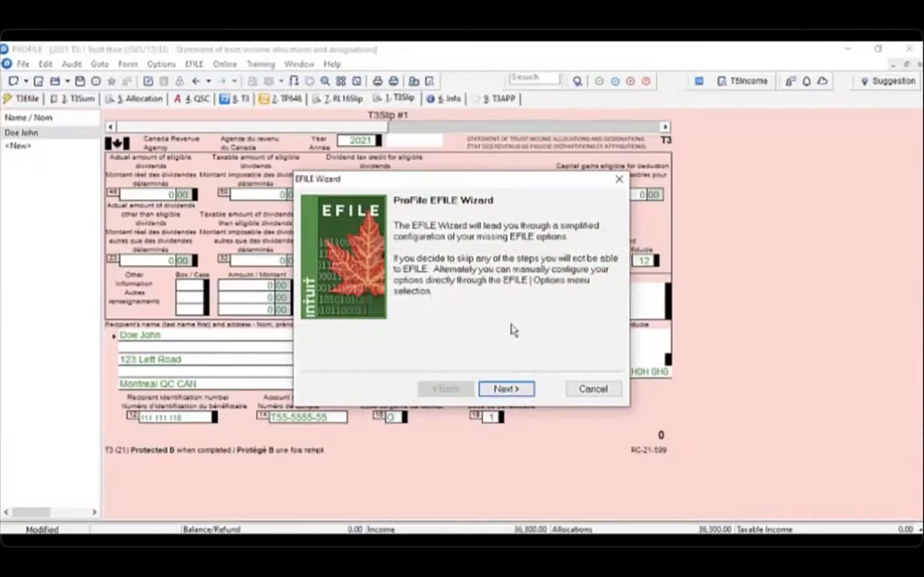
click(507, 391)
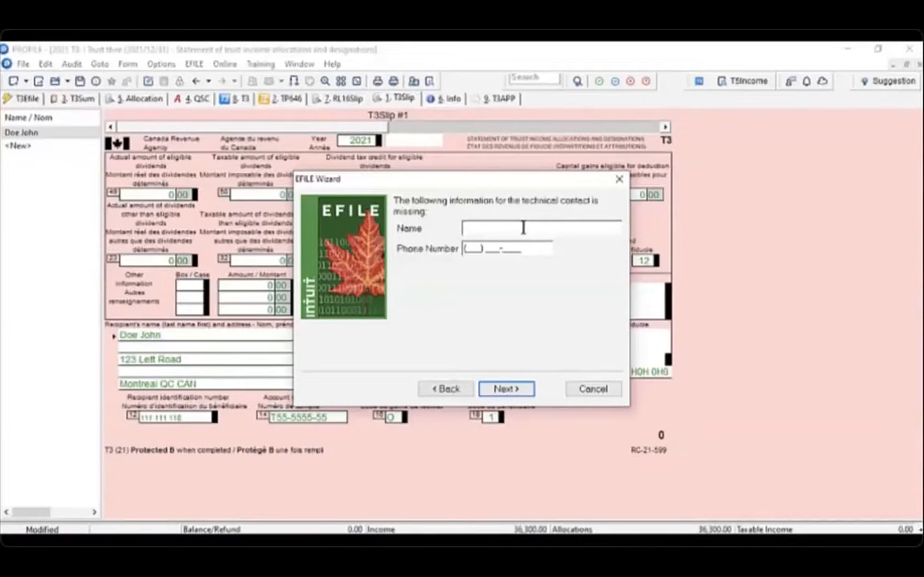
key(Return)
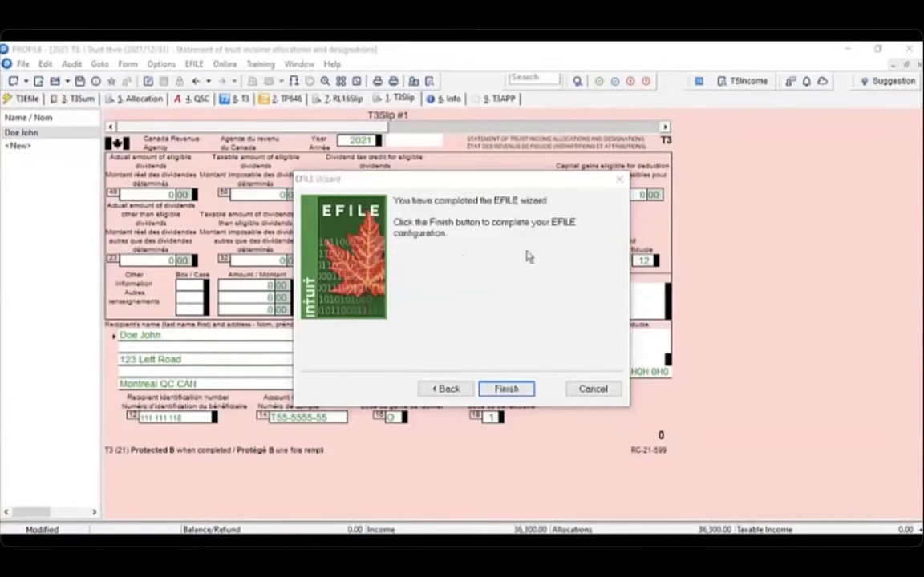
click(506, 389)
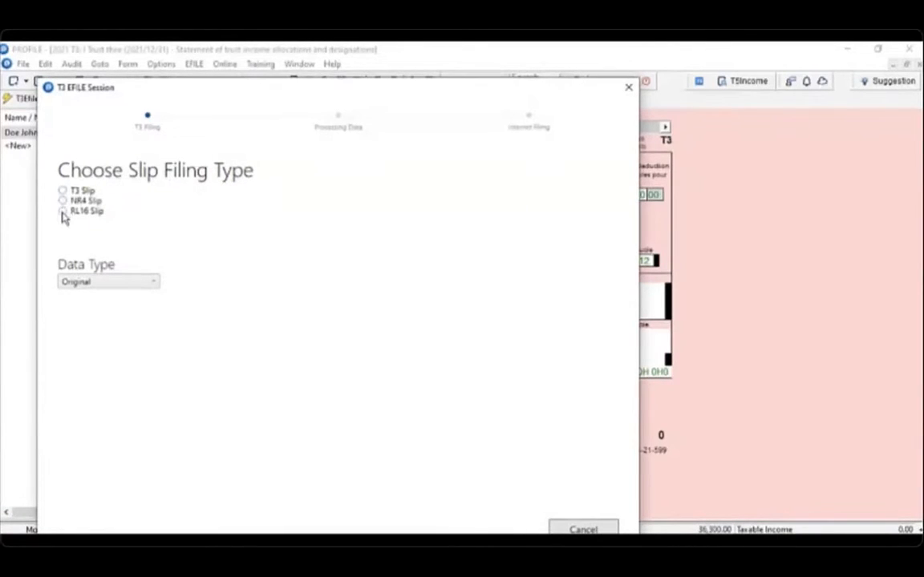
Check the available data types, keep Original, and choose T3 Slip as the slip filing type.
click(153, 284)
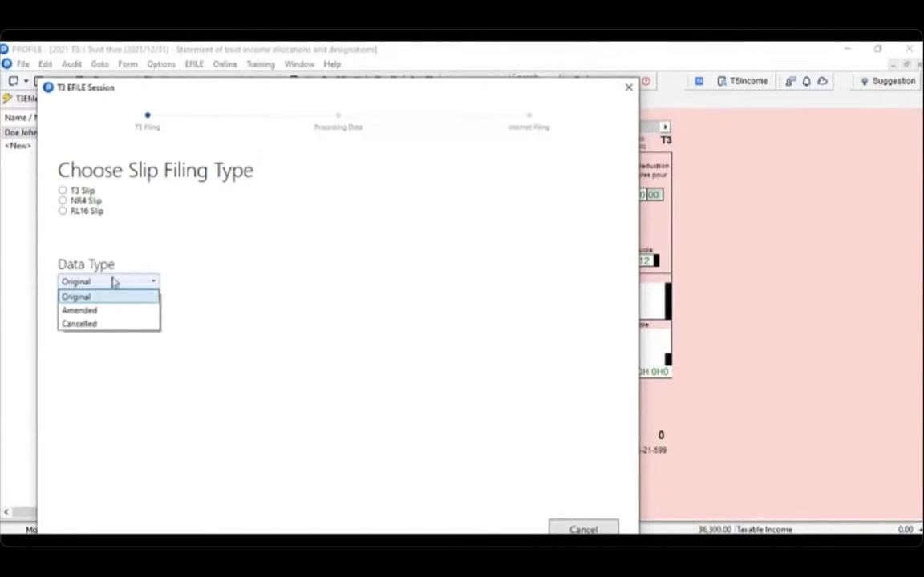
click(98, 257)
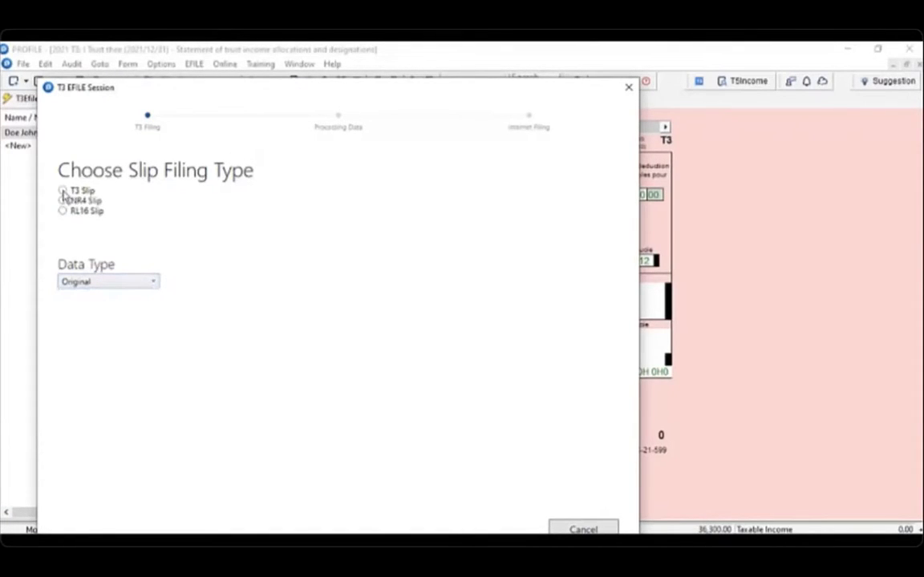
click(63, 191)
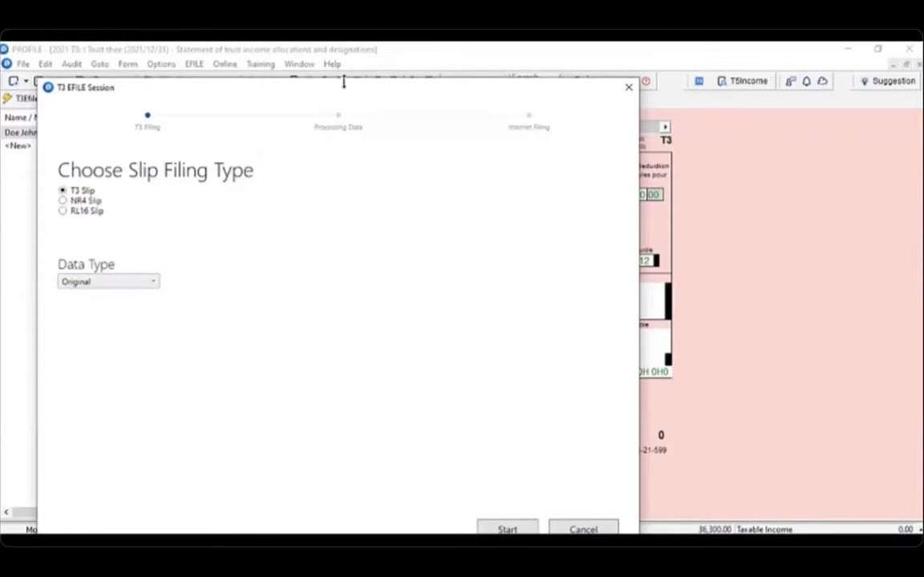
Start the original T3 slip filing and agree to the CRA Internet file transfer terms of use.
drag(349, 84, 341, 67)
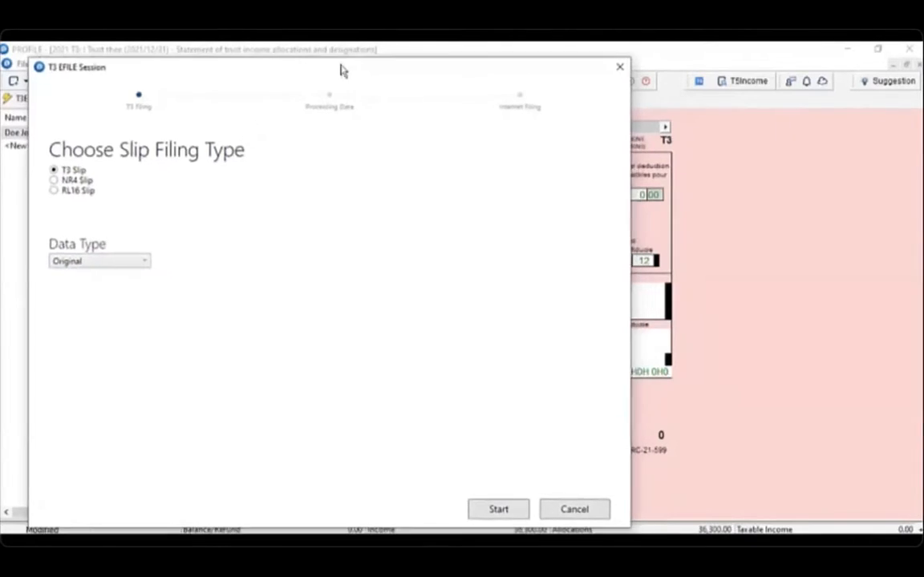
click(494, 513)
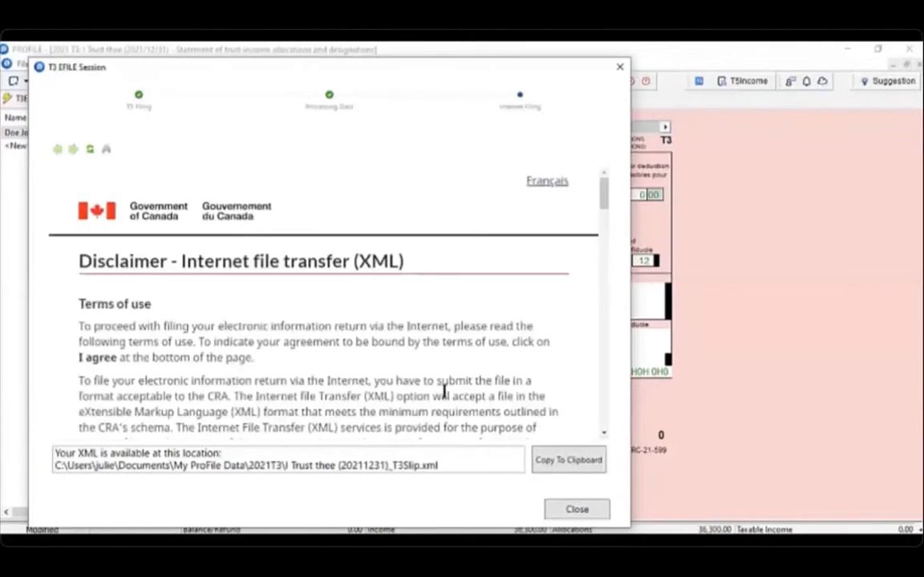
scroll(355, 381, down, 15)
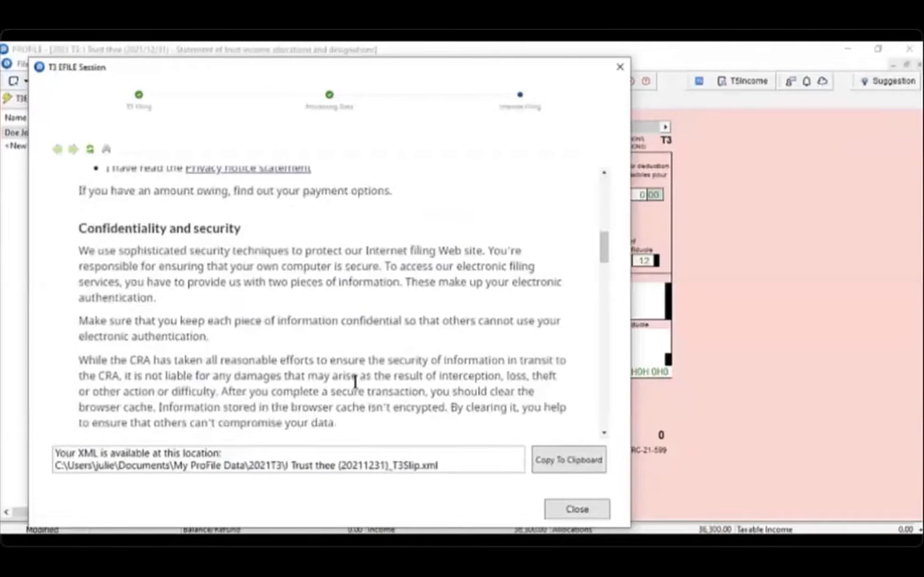
scroll(355, 381, down, 15)
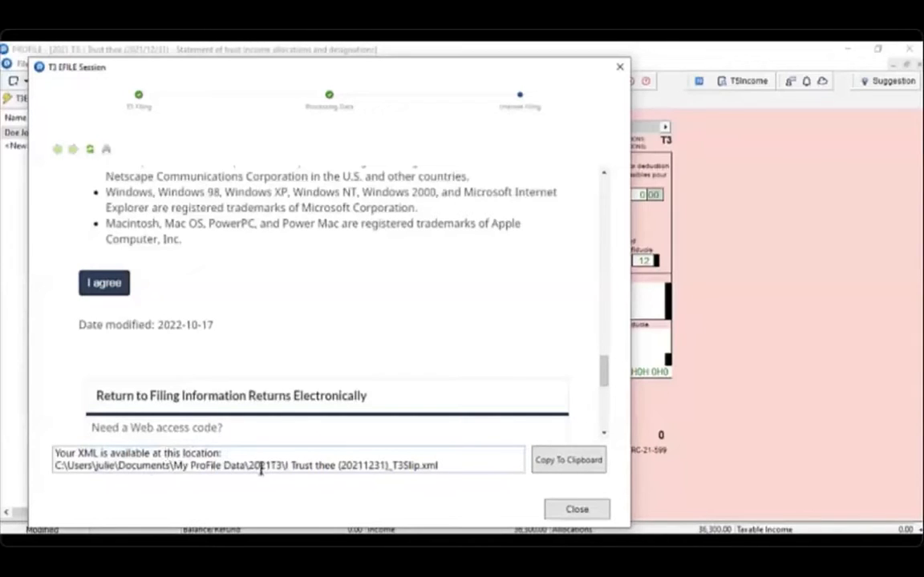
click(118, 286)
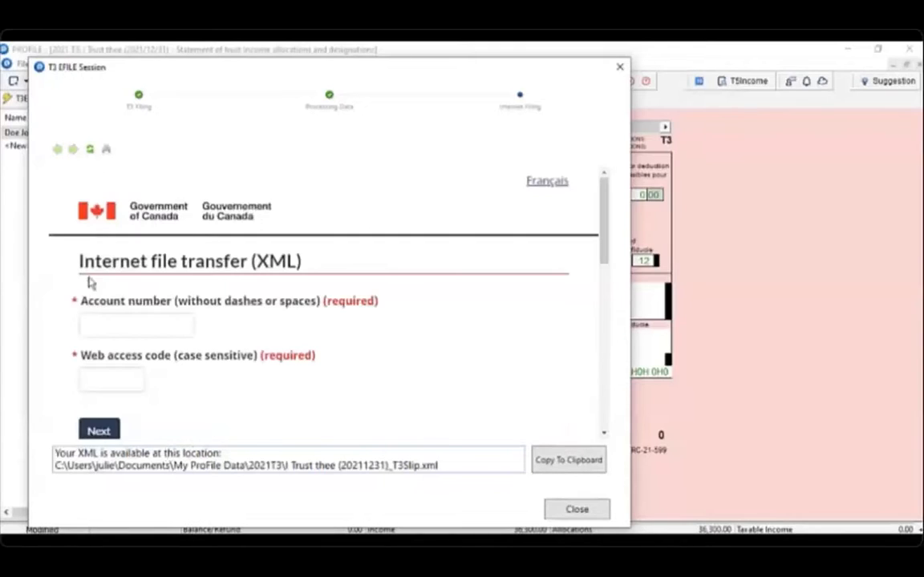
Check the account number and web access code fields on the Internet file transfer page and close the filing session.
scroll(145, 277, down, 1)
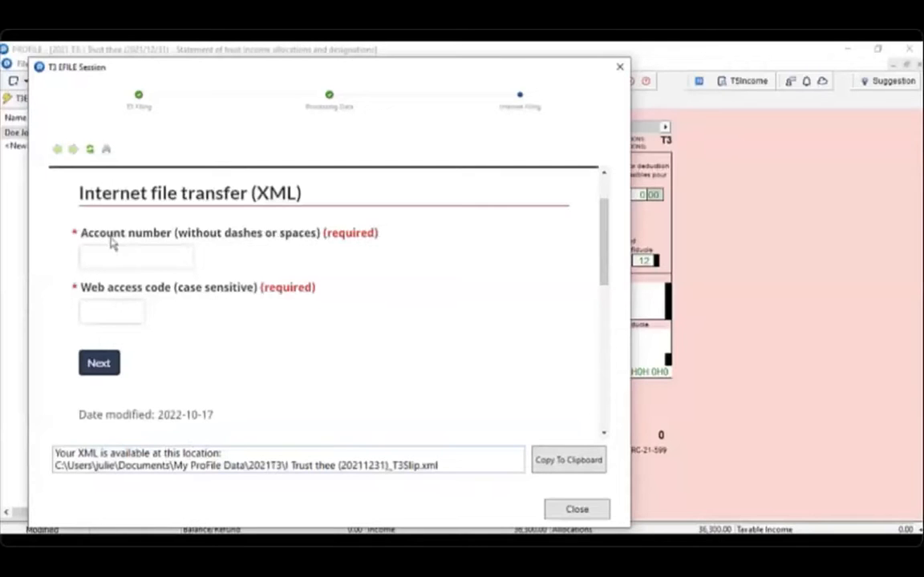
drag(169, 69, 211, 64)
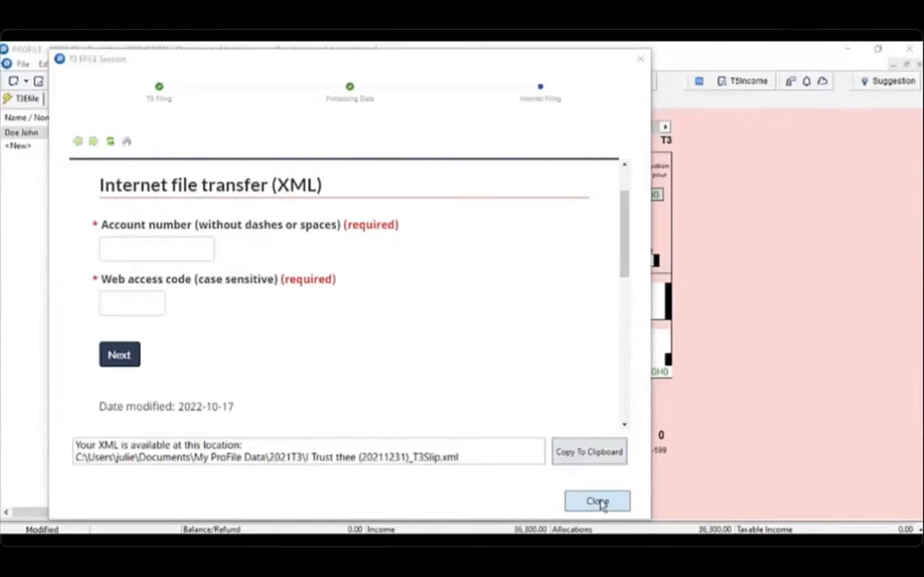
click(599, 502)
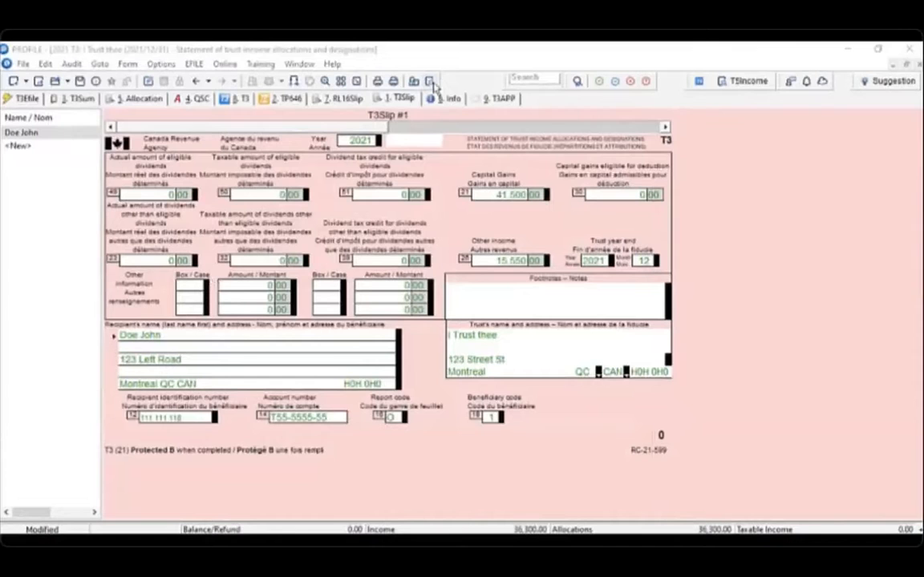
Open the Beneficiary details form from the beneficiaries forms and set the type of slip to Amended.
click(431, 81)
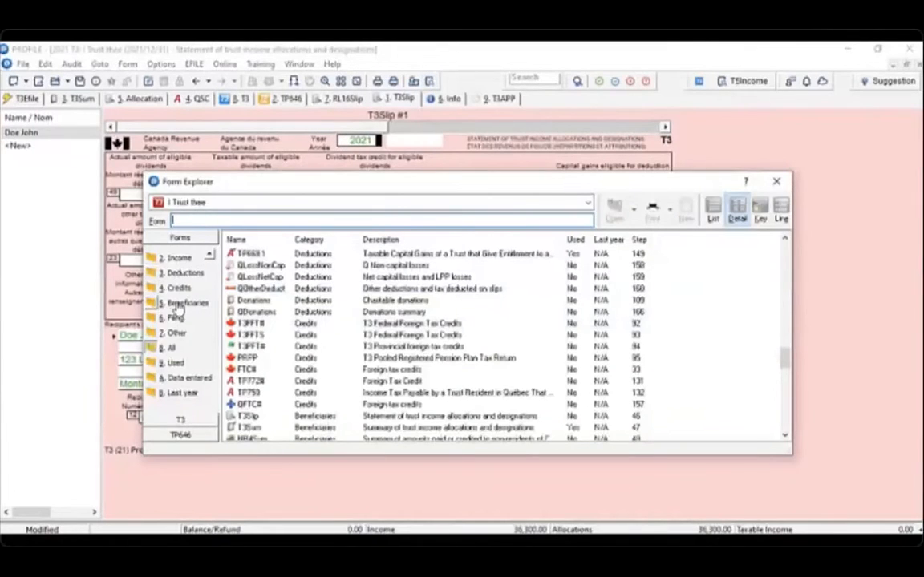
text(Allocation)
click(265, 300)
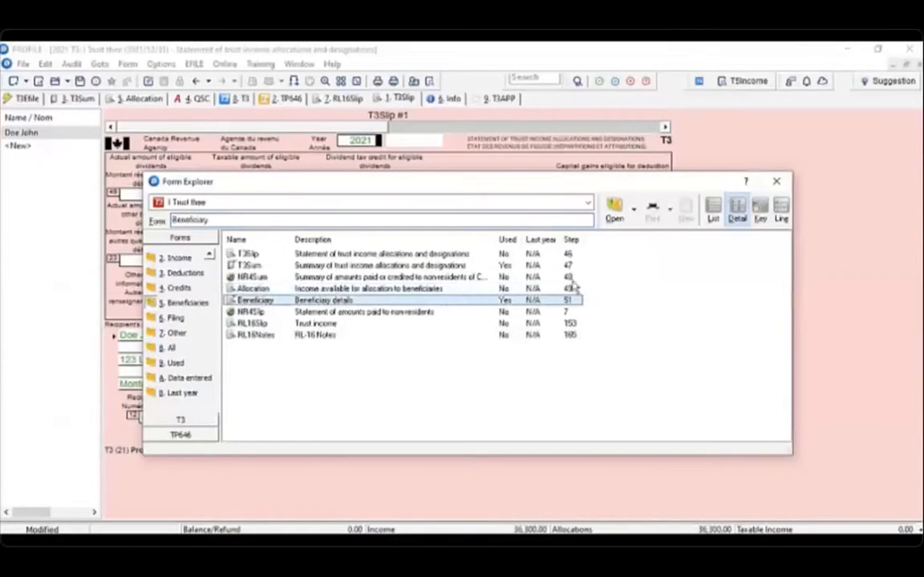
click(614, 211)
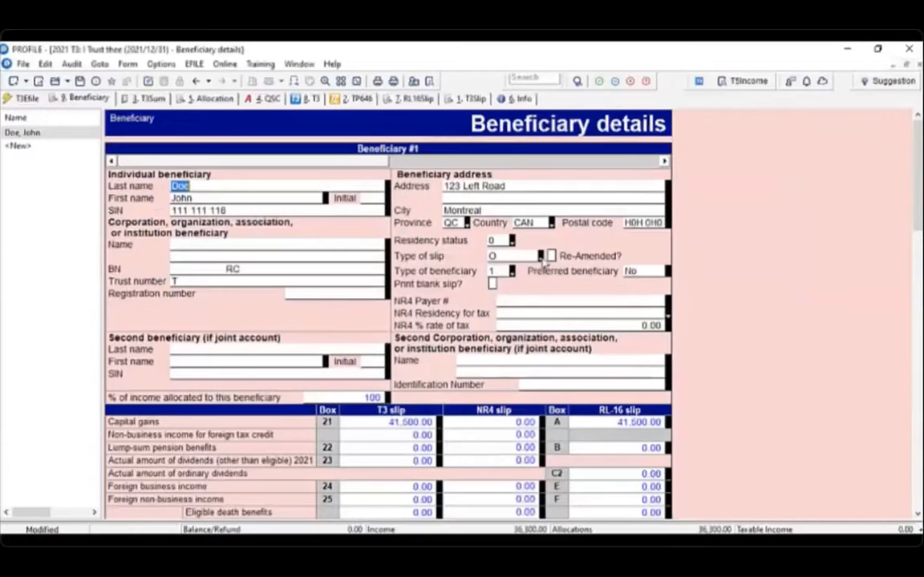
click(541, 255)
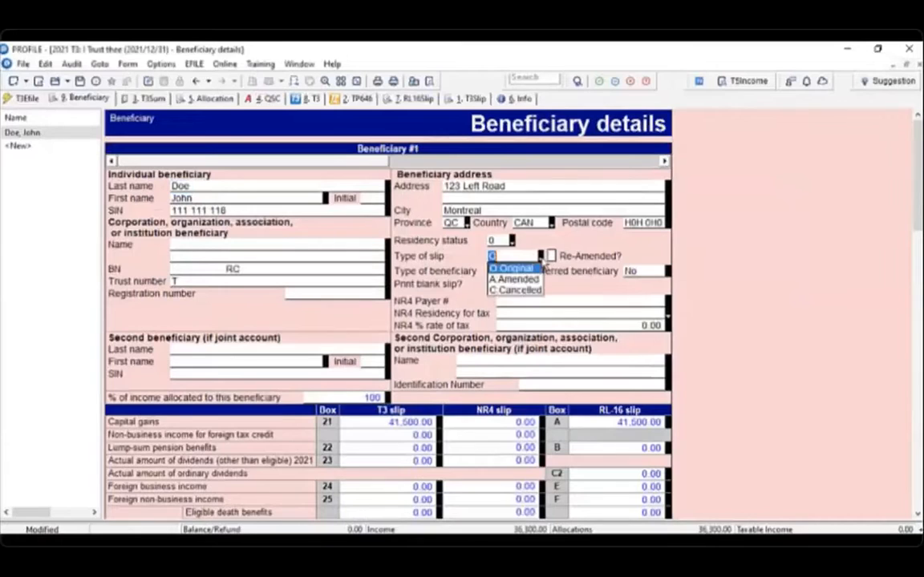
click(531, 280)
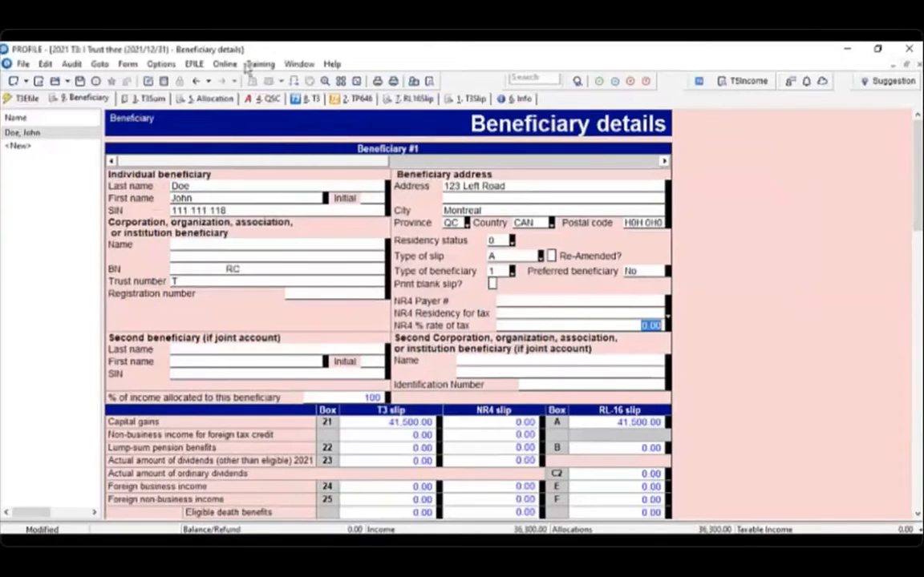
Begin a slip transmission with the Amended data type and the T3 Slip filing type.
click(195, 64)
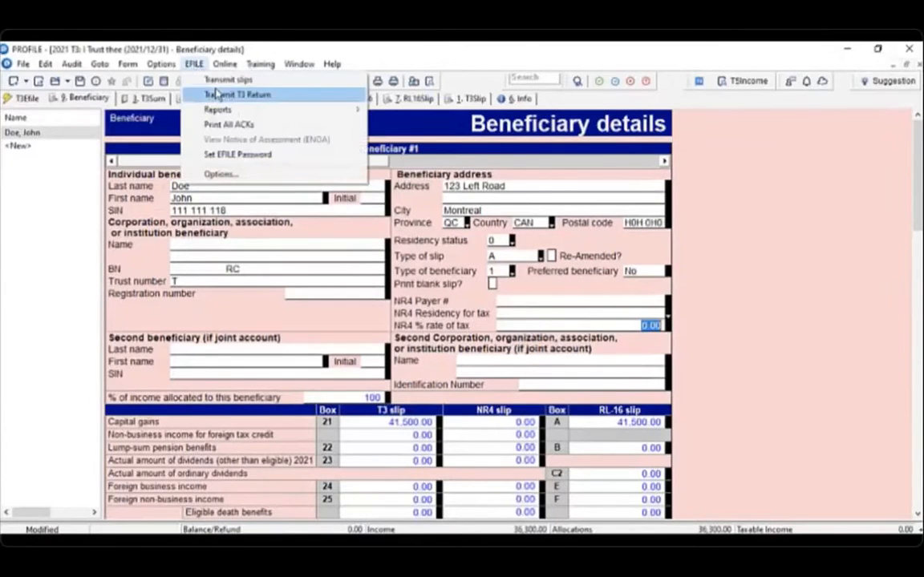
click(217, 81)
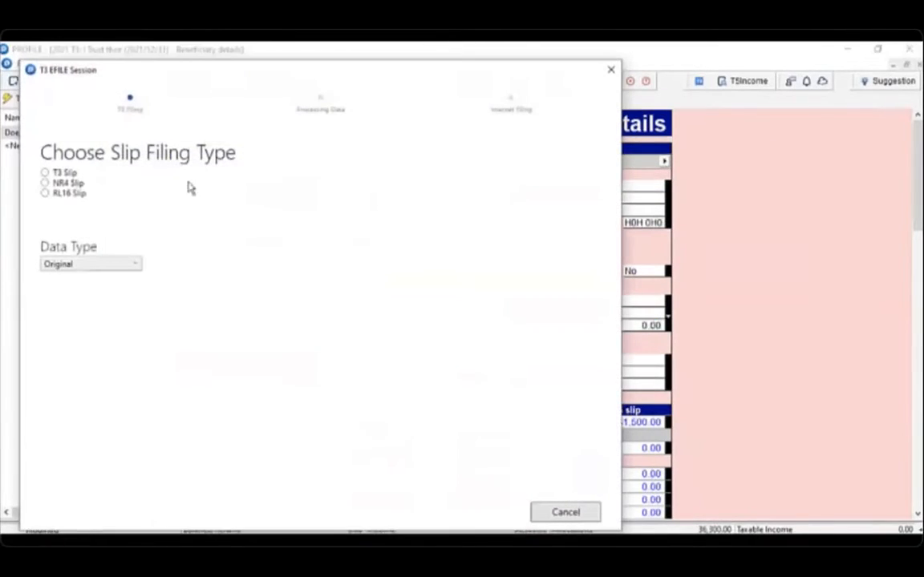
click(134, 265)
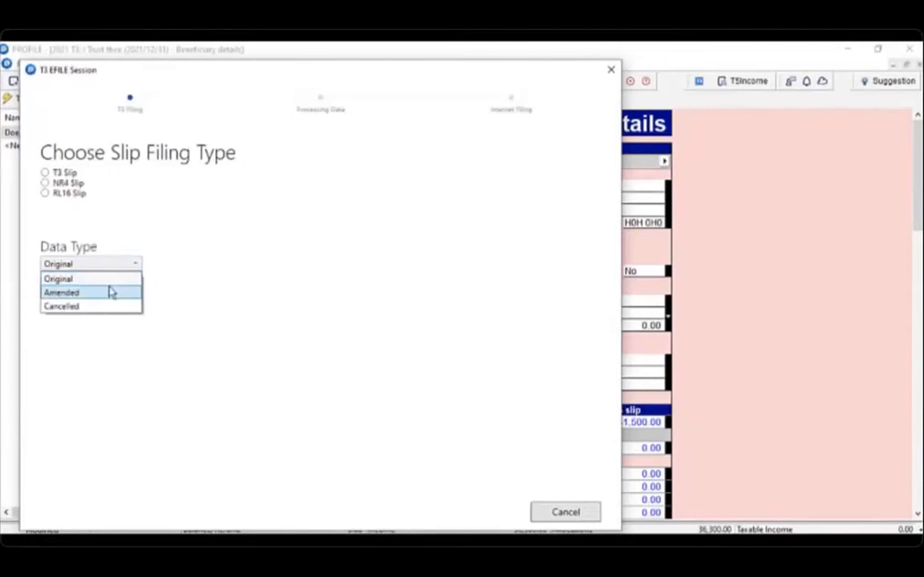
click(111, 292)
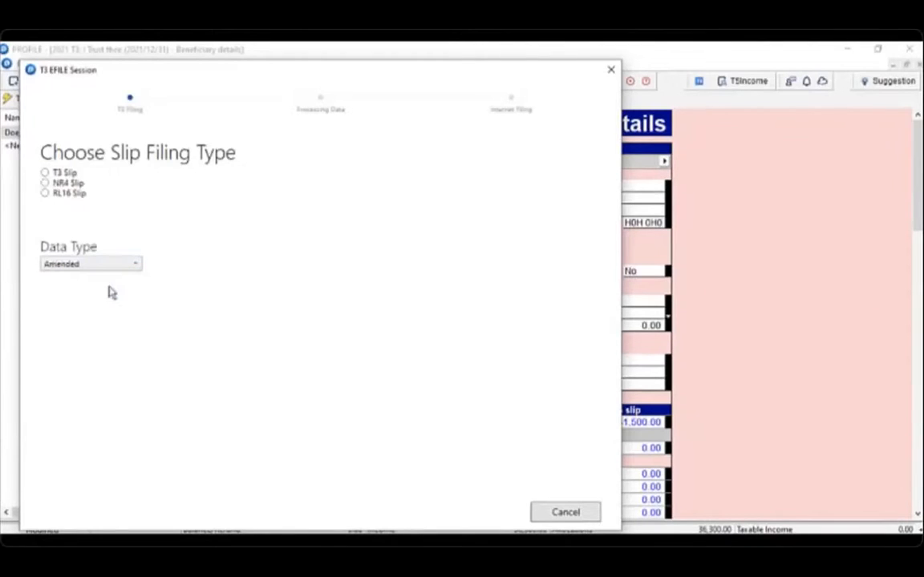
click(45, 173)
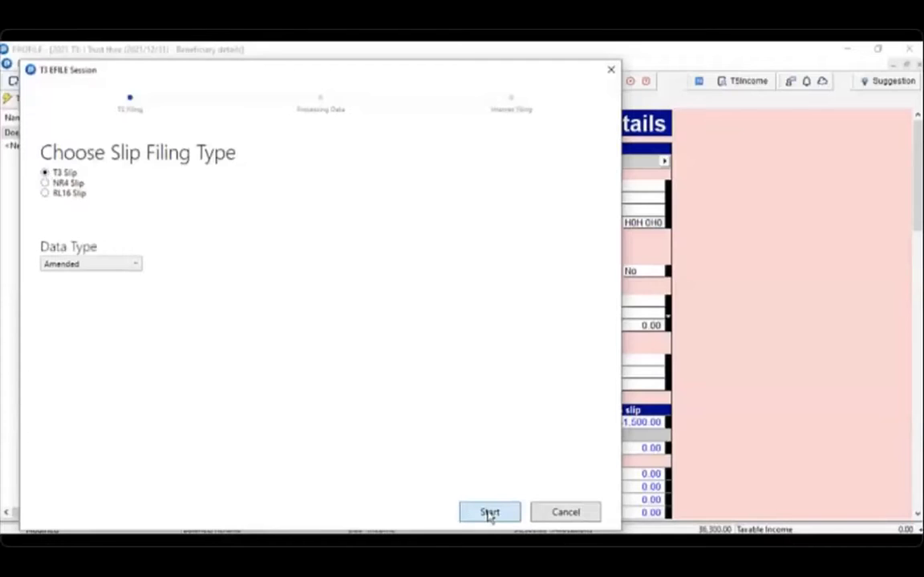
Switch the slip filing's data type to Cancelled and cancel the filing session without starting it.
click(136, 266)
click(80, 306)
click(135, 267)
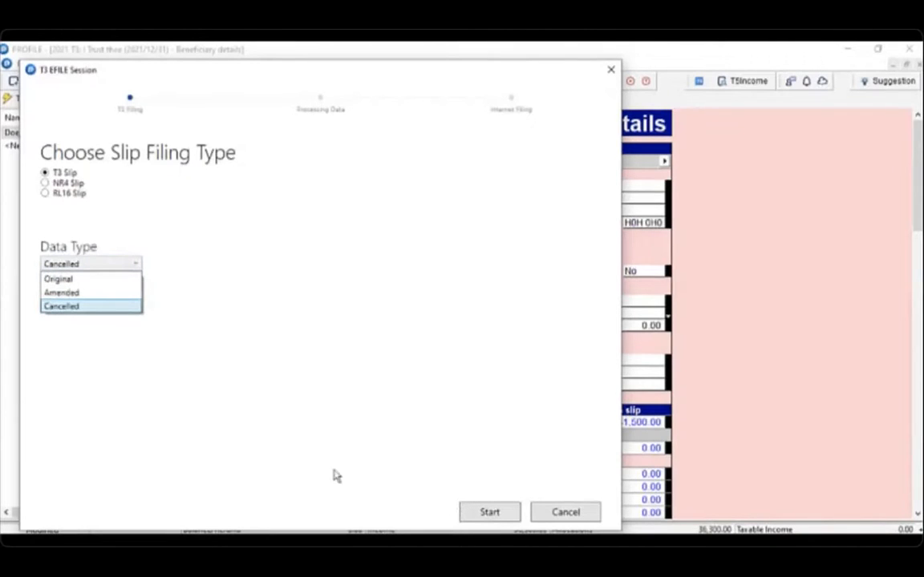
click(109, 308)
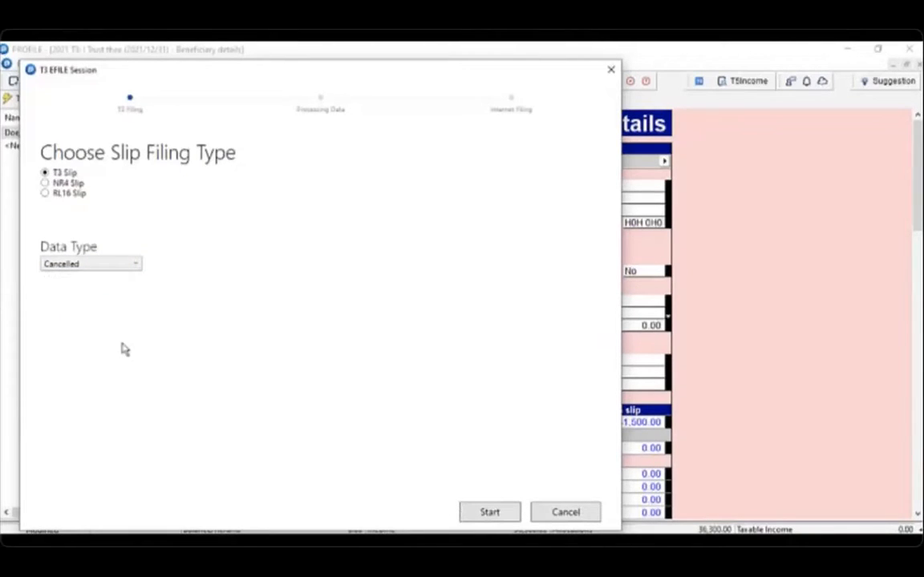
click(584, 507)
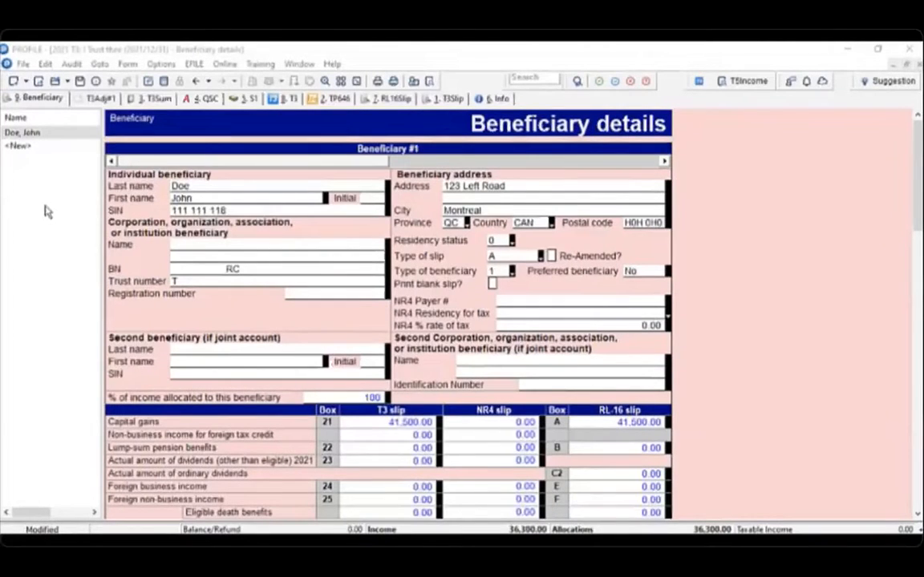
Examine the T3 Adjustment Request form's identification, authorization and adjustment details sections.
click(90, 94)
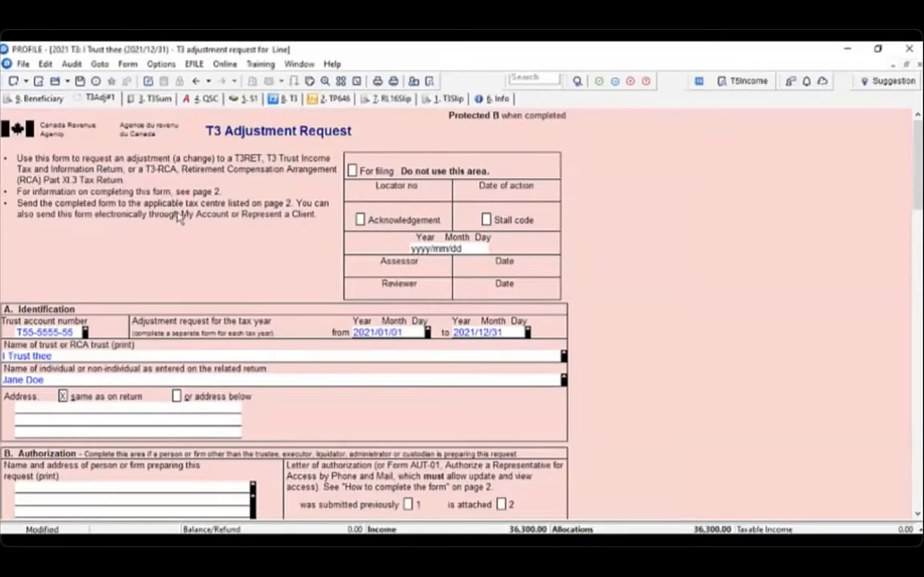
scroll(215, 237, down, 5)
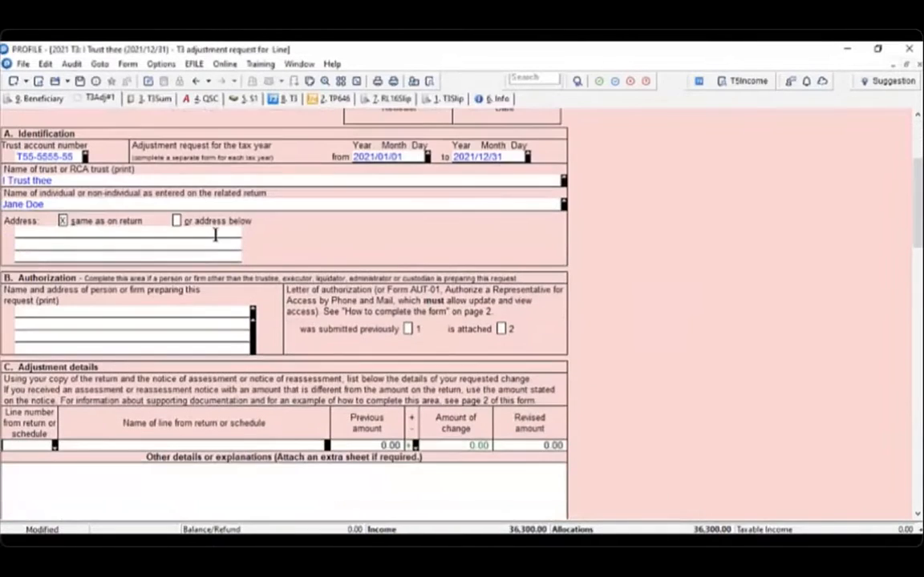
scroll(225, 256, up, 5)
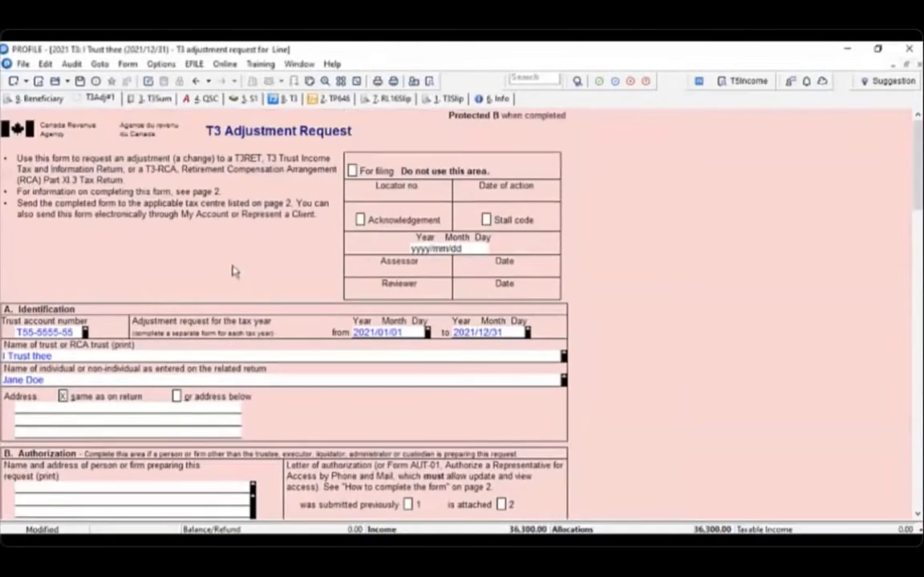
Take a snapshot of the return, keeping the description Snapshot #1 and activating it for variance tracking.
click(71, 64)
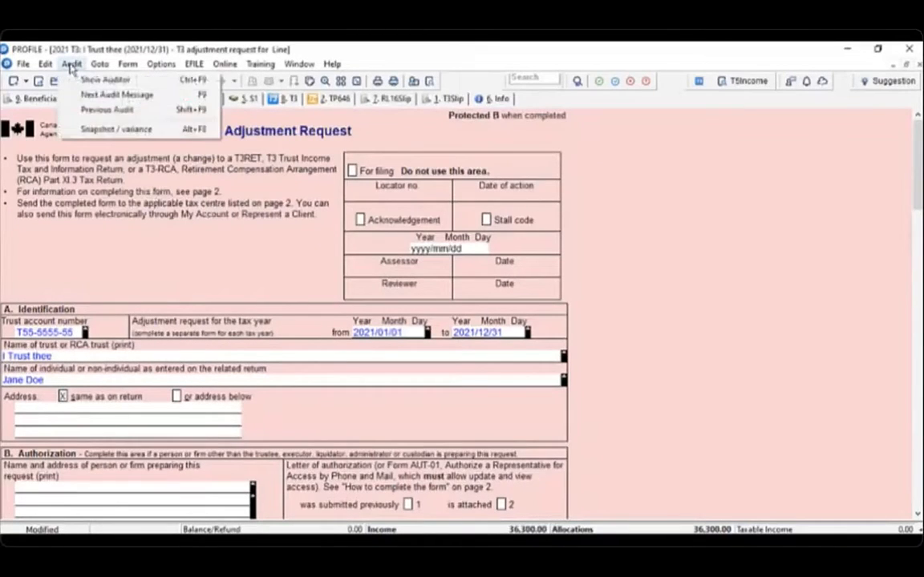
click(73, 128)
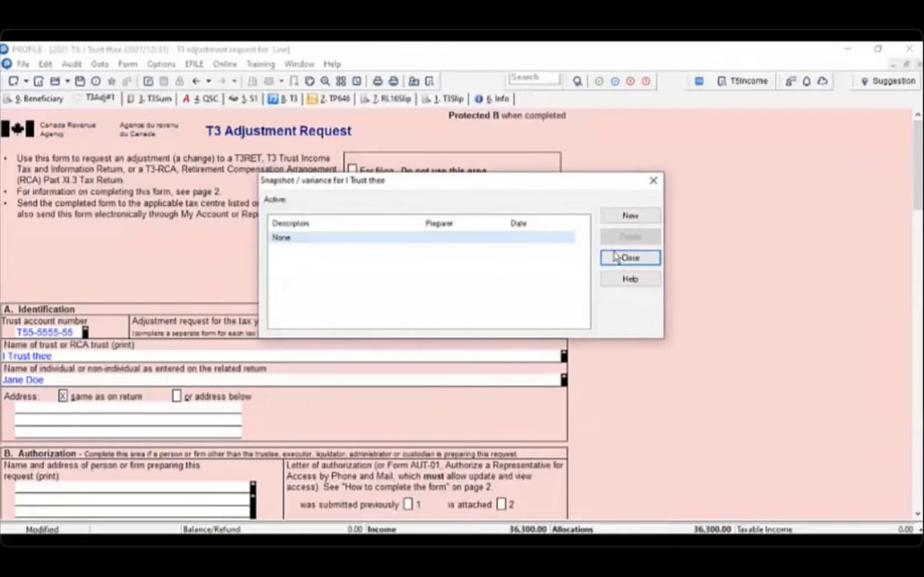
click(632, 217)
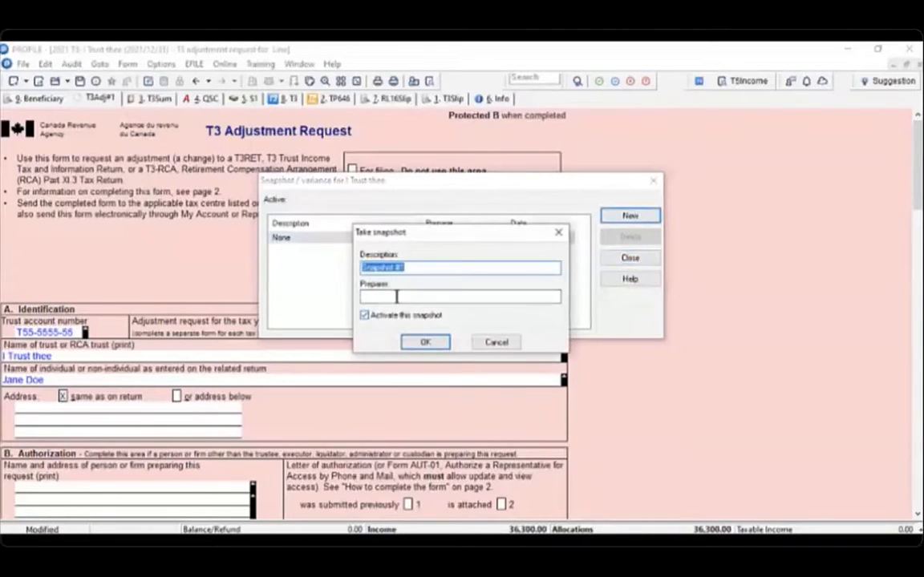
click(425, 341)
click(625, 258)
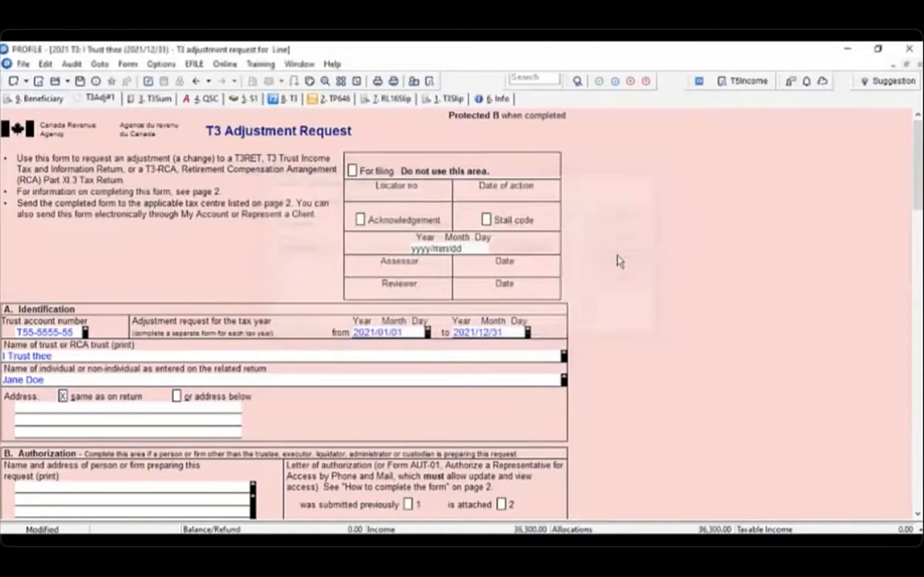
Set the proceeds of disposition of the qualified small business corporation shares on Schedule 1 to 100,000.
click(244, 99)
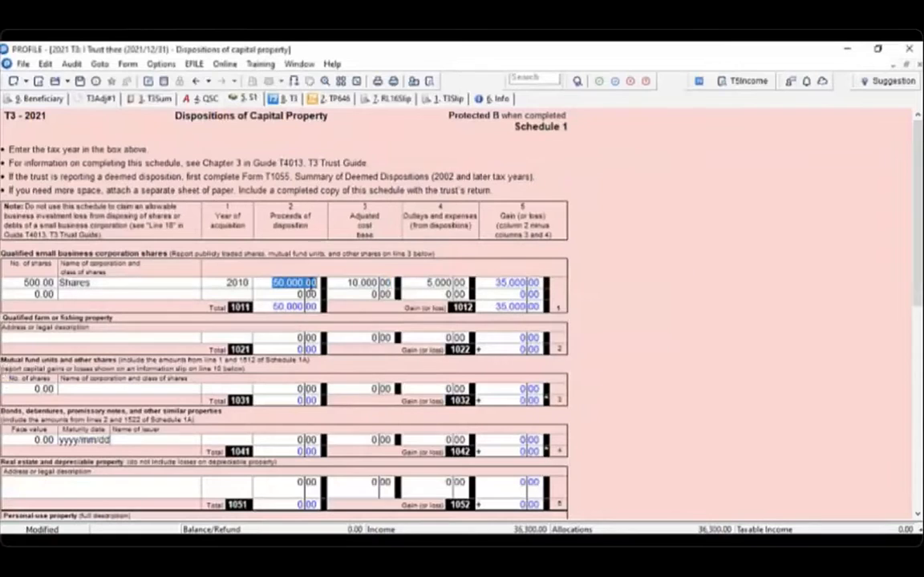
key(BackSpace)
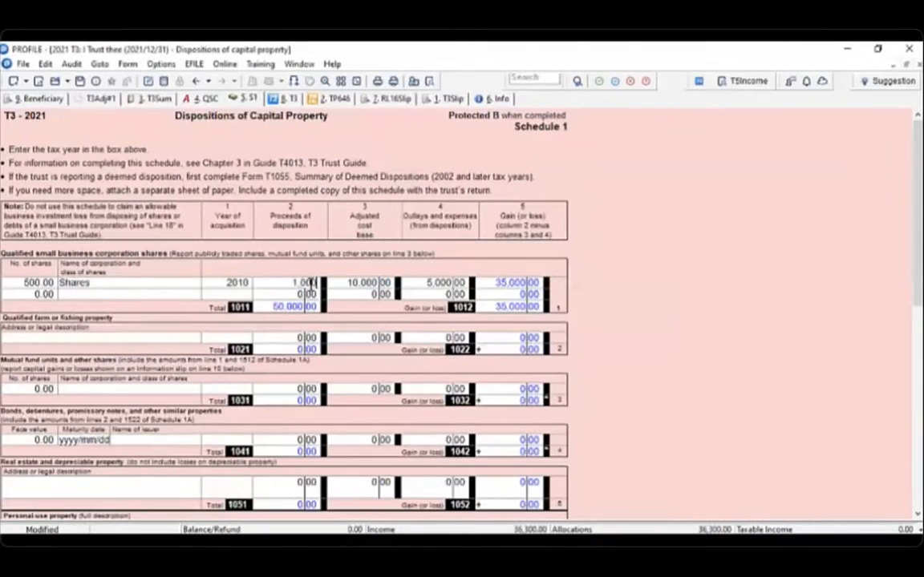
key(Tab)
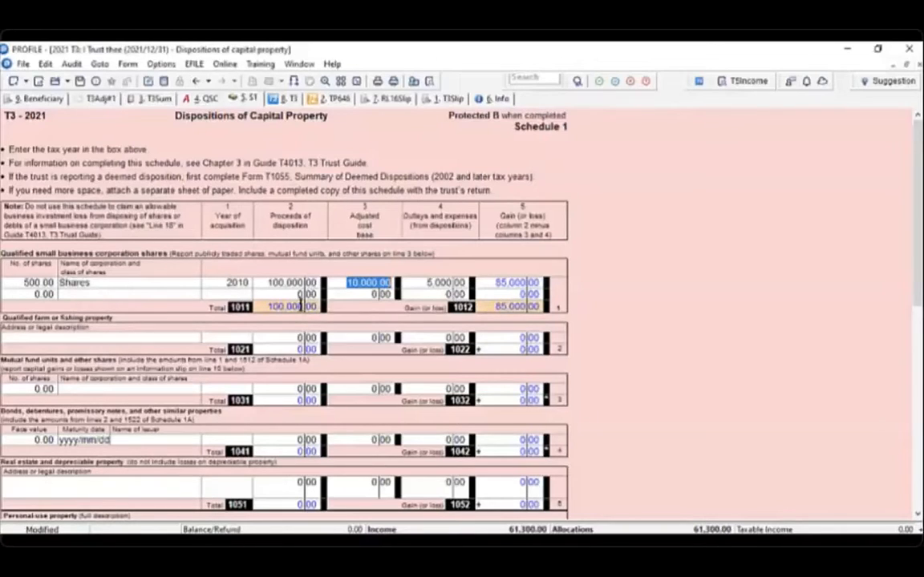
mouse_move(301, 307)
Fill the adjustment details on the T3 Adjustment Request with the changes from Snapshot #1.
click(101, 99)
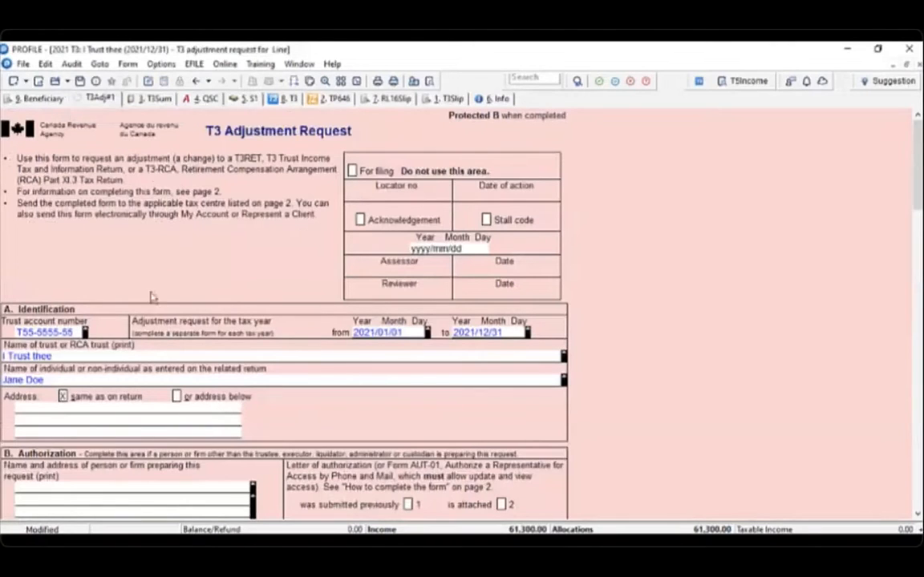
scroll(164, 313, down, 4)
scroll(190, 351, down, 2)
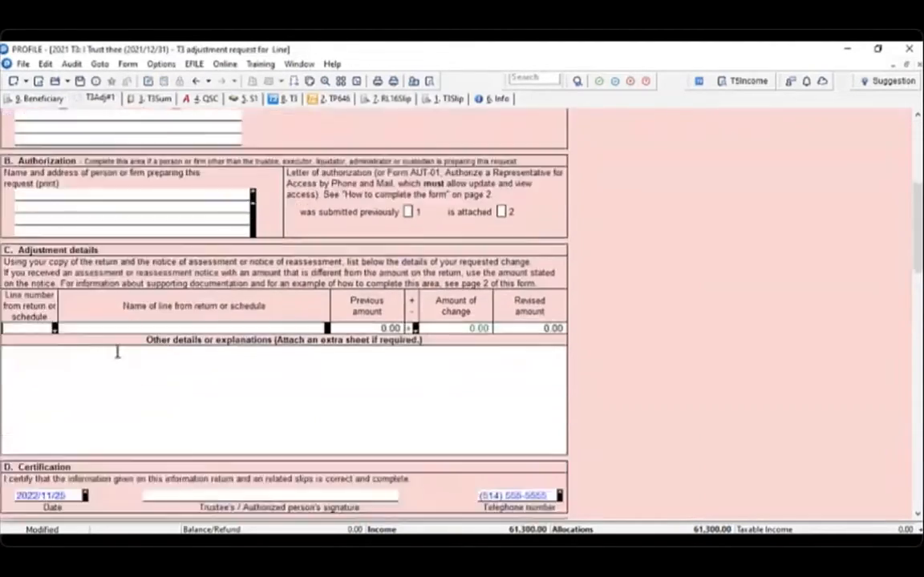
click(23, 328)
right_click(22, 328)
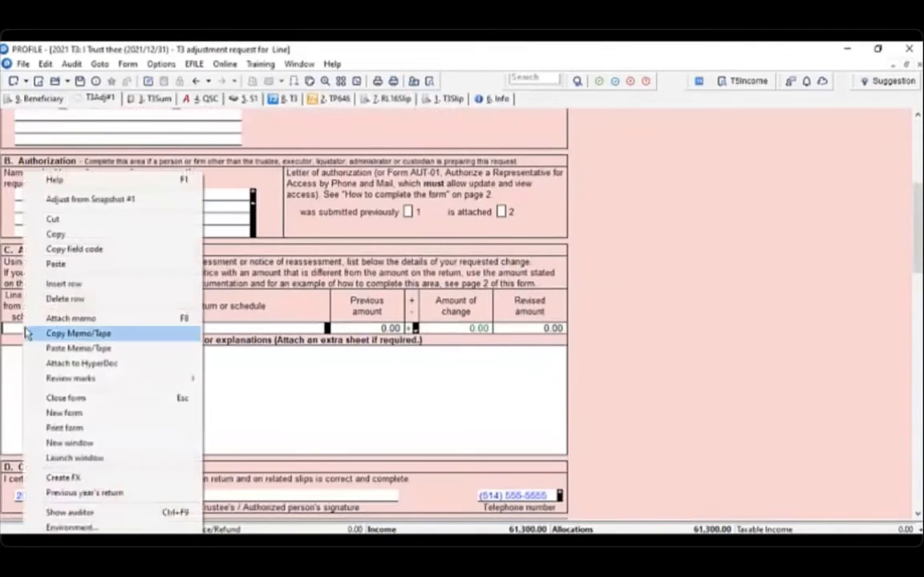
click(84, 201)
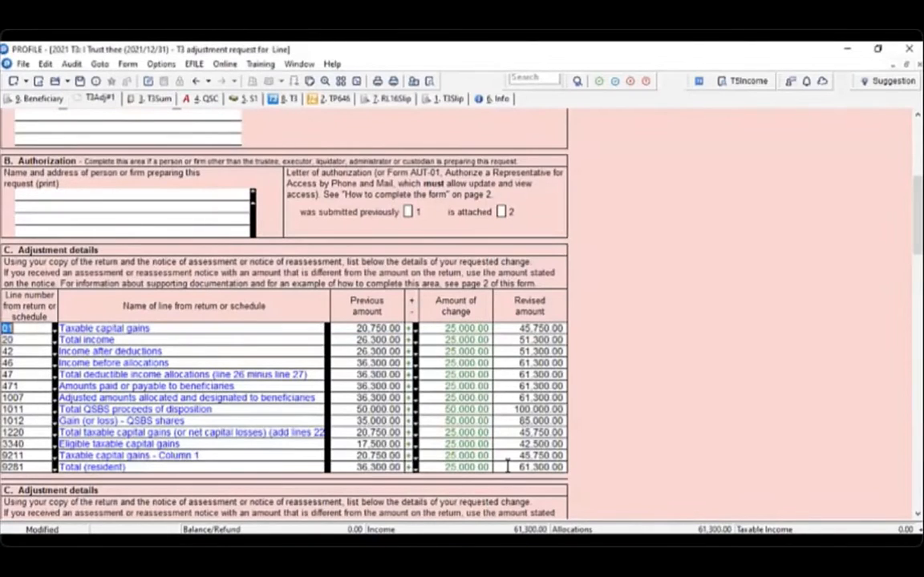
Review the completed T3 Adjustment Request, covering its adjustment details, other explanations, certification and identification sections.
scroll(505, 463, down, 5)
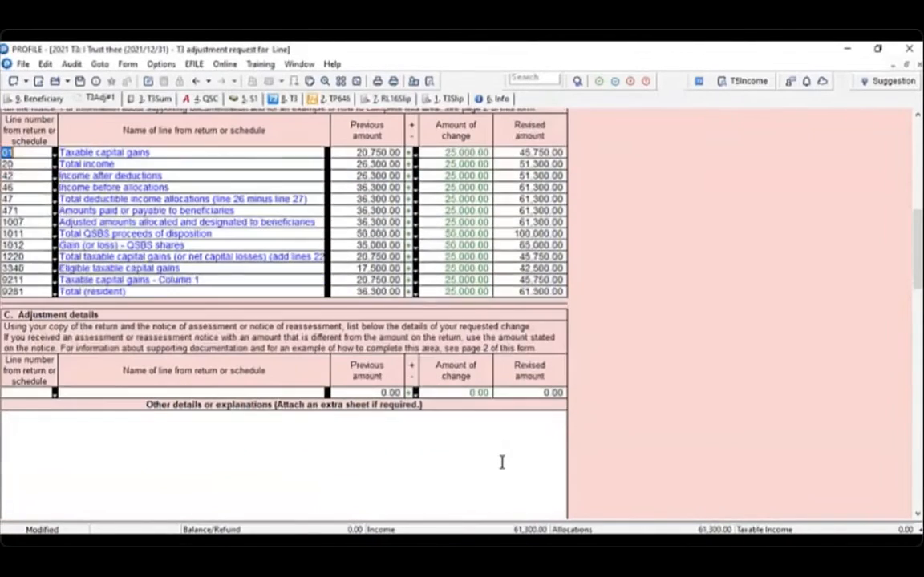
scroll(502, 463, up, 2)
scroll(501, 464, down, 3)
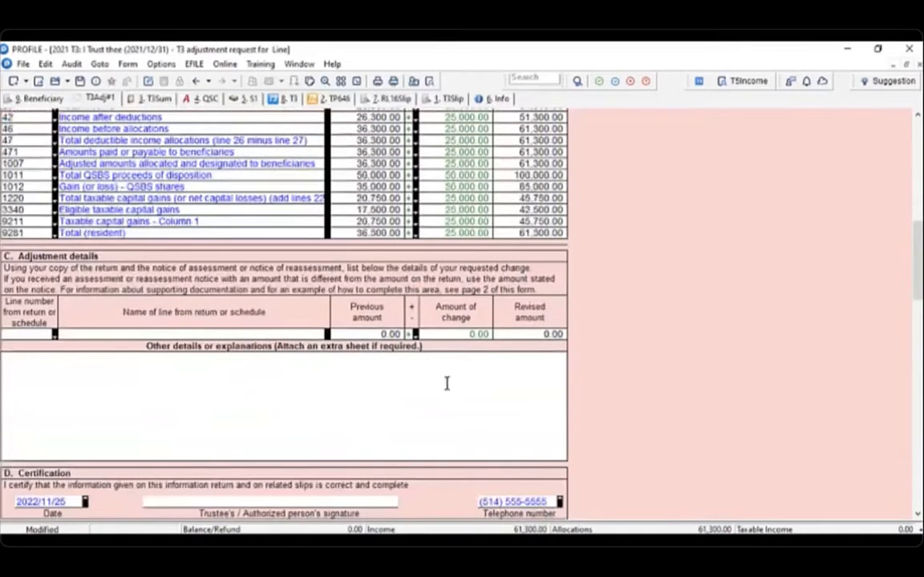
scroll(337, 397, down, 1)
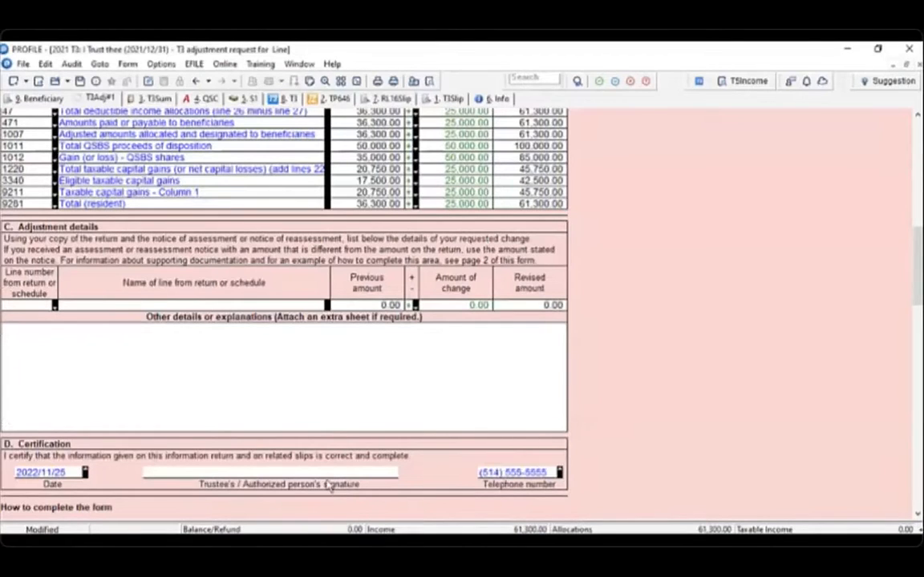
scroll(561, 473, up, 15)
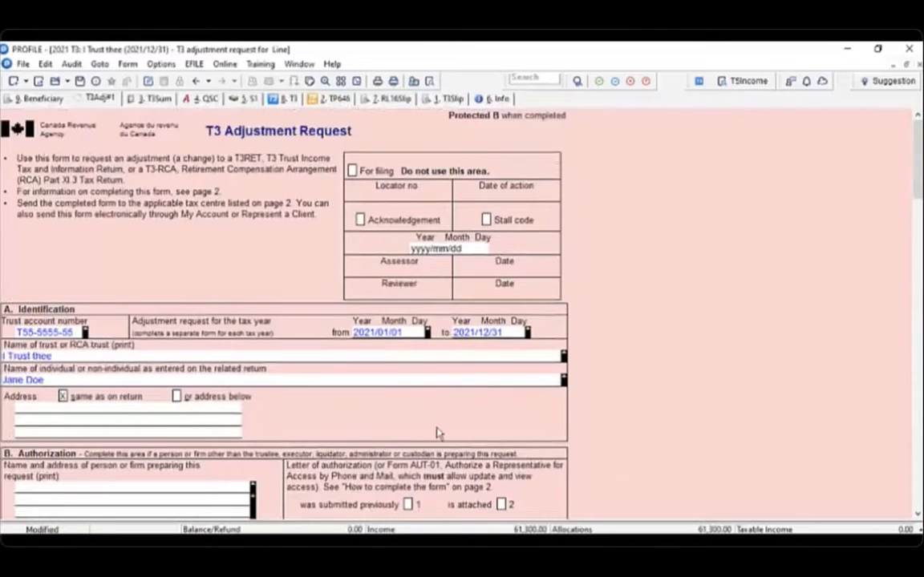
scroll(397, 417, down, 2)
scroll(401, 415, up, 1)
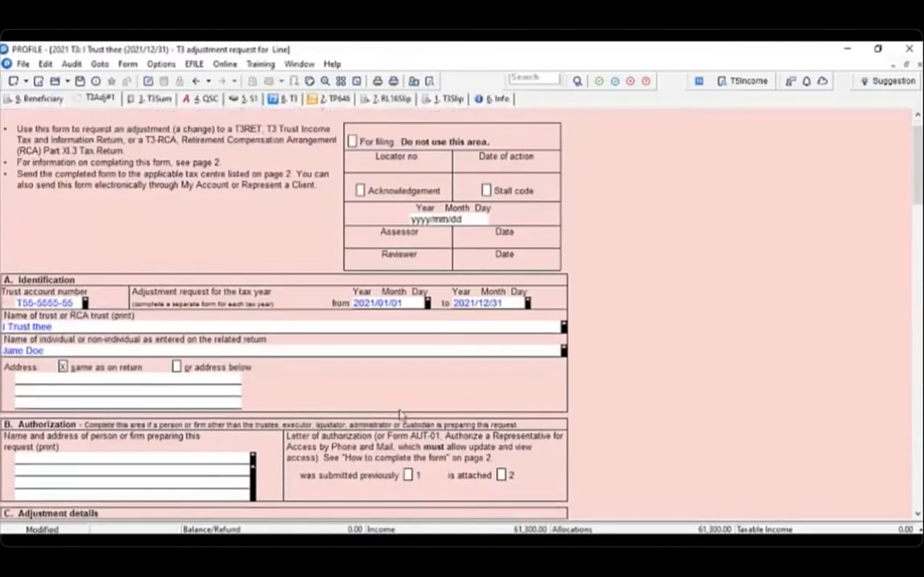
Read the T3 Adjustment Request's completion instructions, worked example and sending options, and go back to the T3 return.
scroll(377, 393, down, 4)
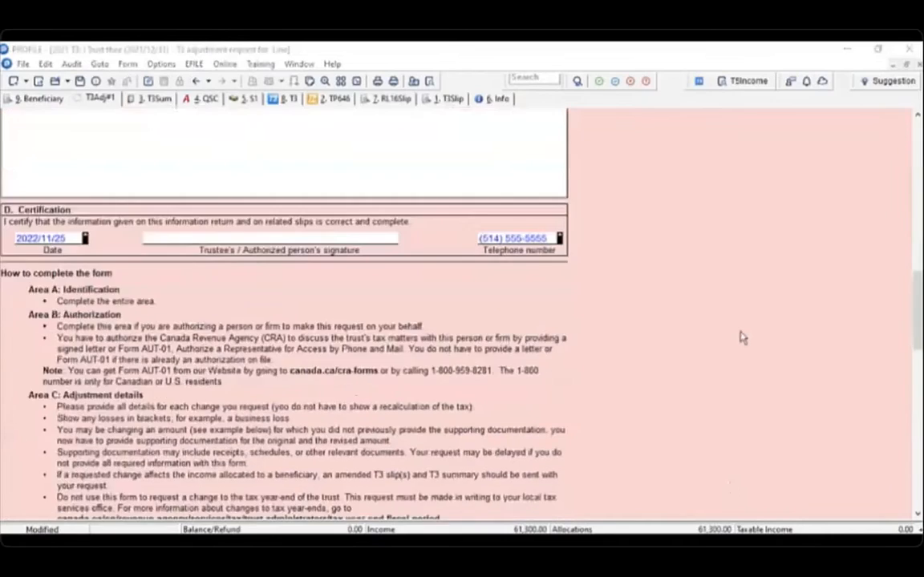
scroll(742, 337, down, 2)
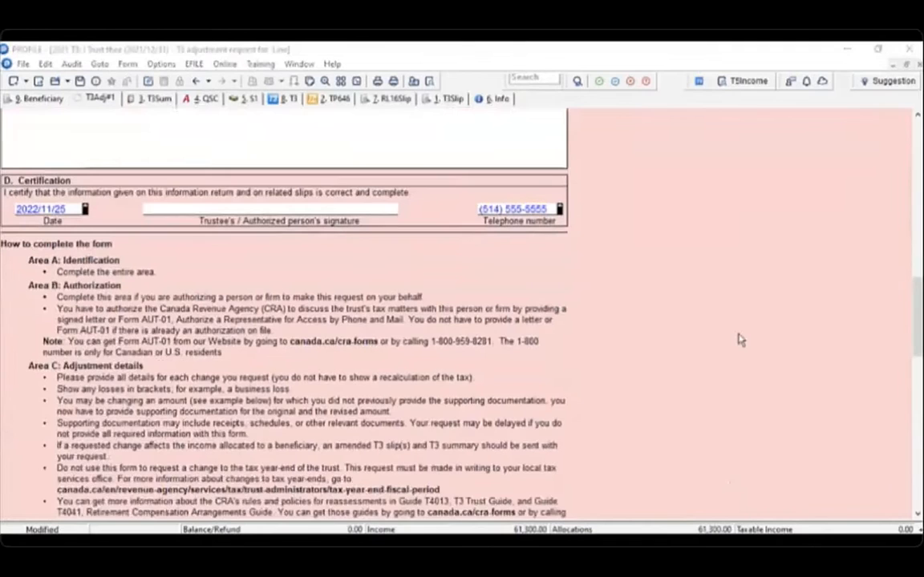
scroll(360, 339, down, 1)
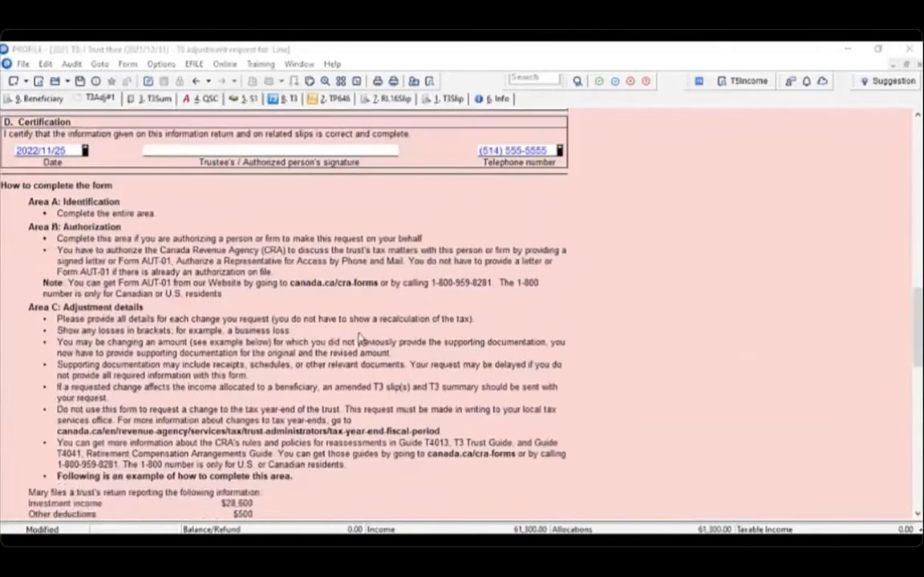
scroll(360, 338, down, 8)
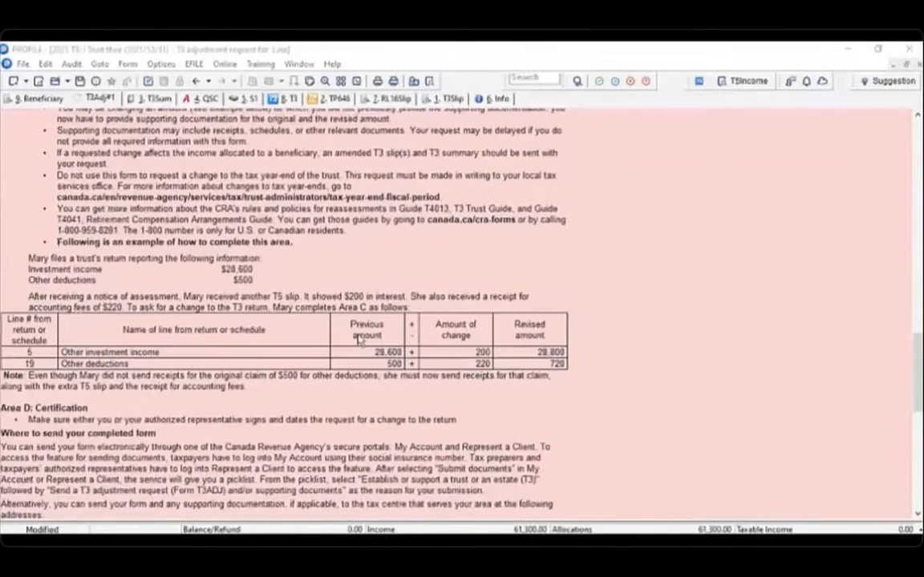
scroll(260, 330, down, 1)
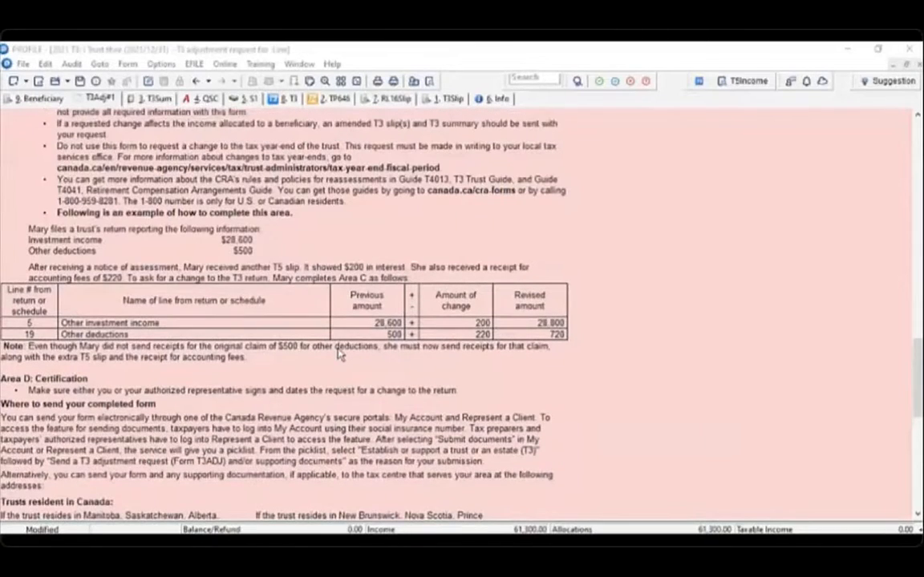
scroll(345, 356, down, 9)
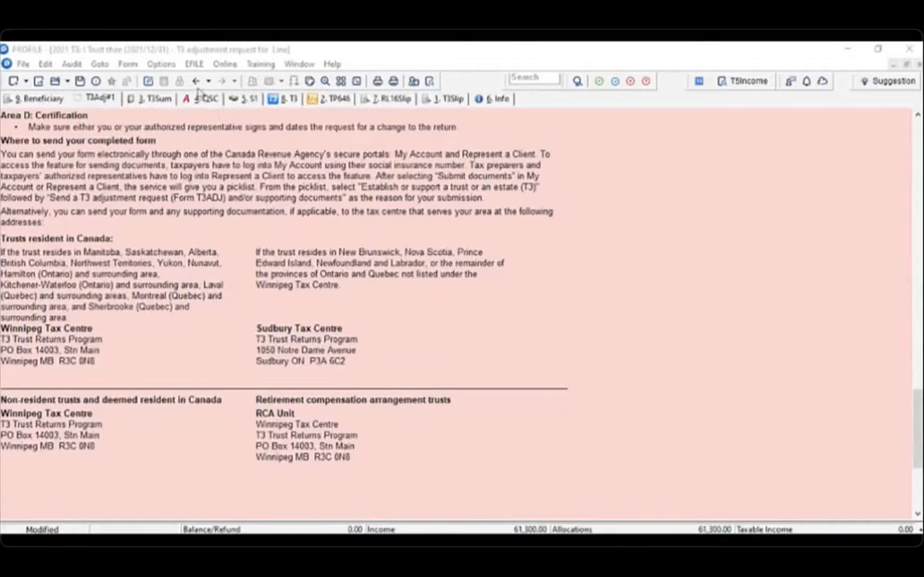
click(286, 98)
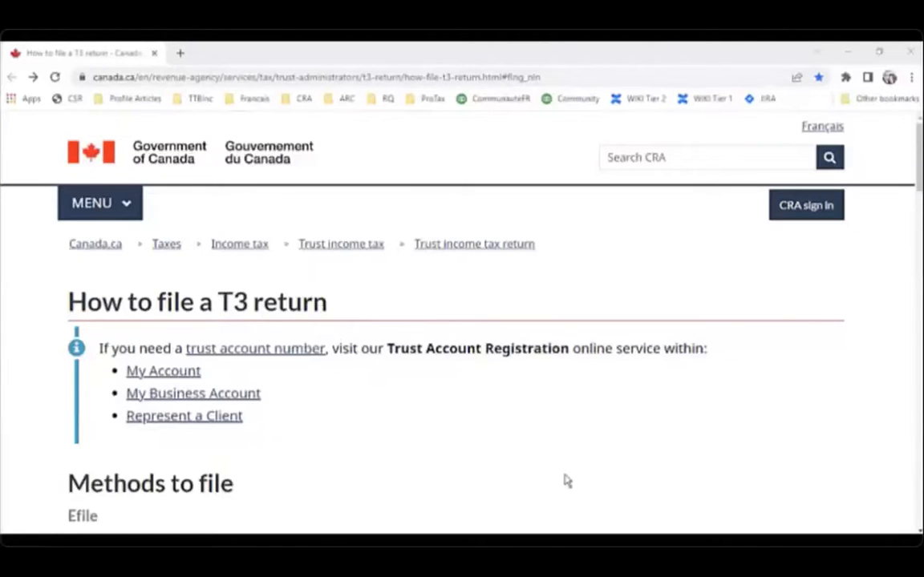
In the browser, expand the steps to file a T3 return by XML on the CRA page and open Internet file transfer (XML).
scroll(473, 429, down, 5)
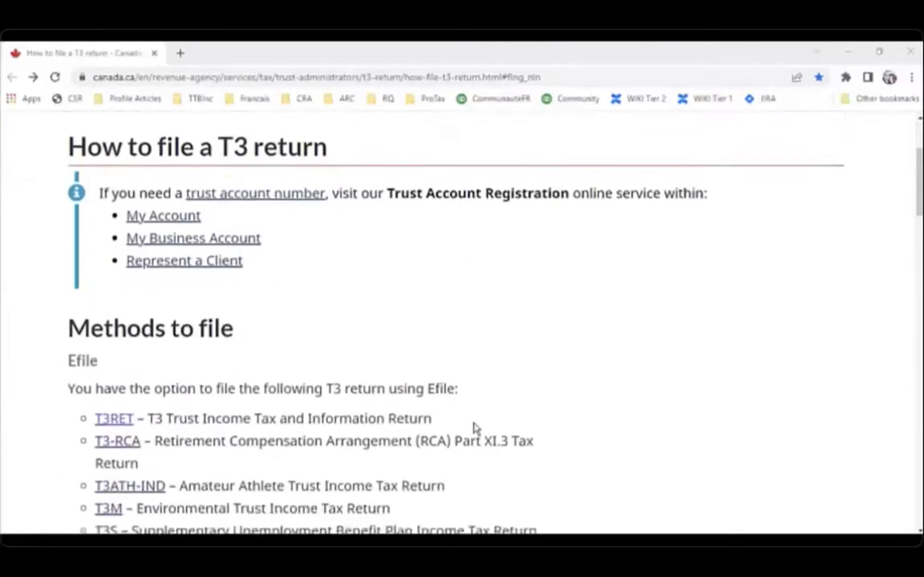
scroll(477, 429, down, 6)
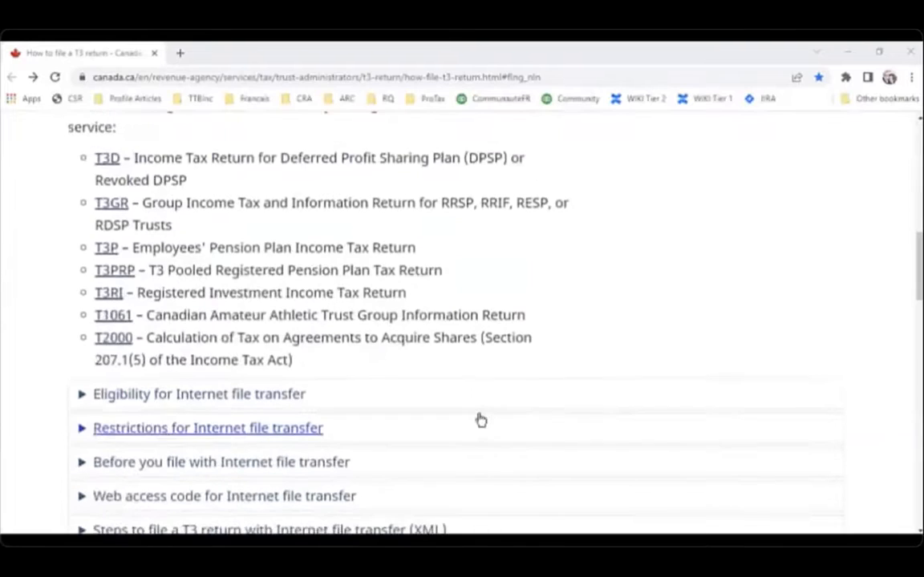
scroll(487, 410, down, 2)
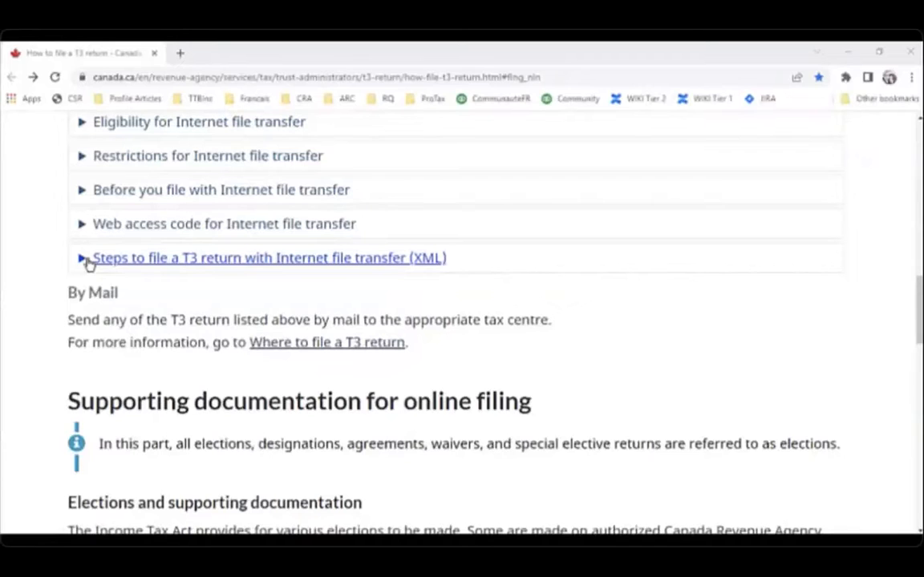
click(89, 261)
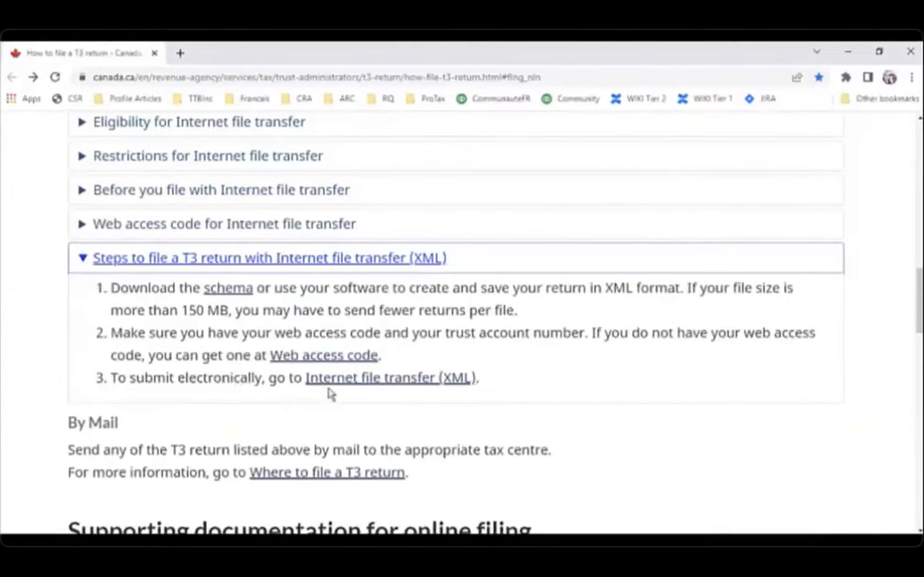
click(377, 384)
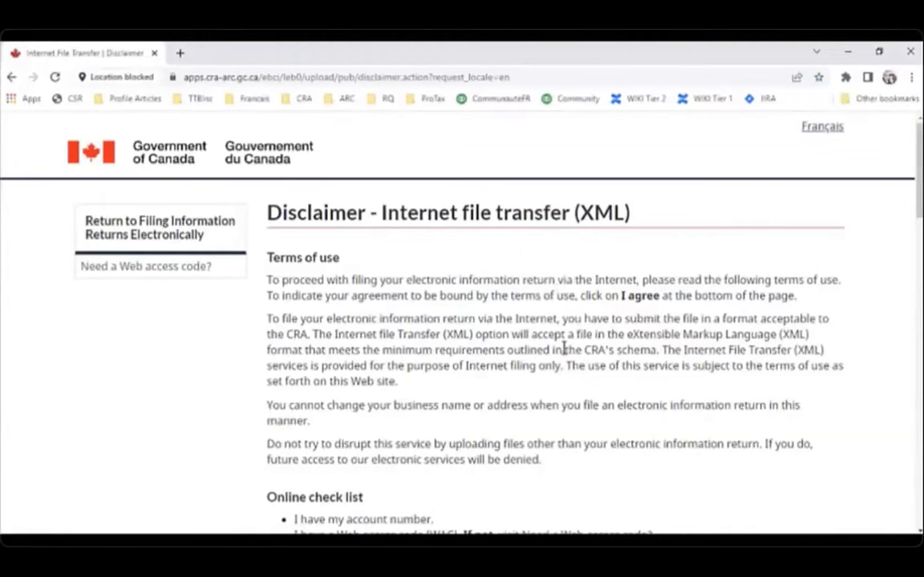
Agree to the Internet file transfer terms of use, and check the path of the 2021T3 folder in File Explorer.
scroll(567, 357, down, 5)
scroll(567, 357, down, 10)
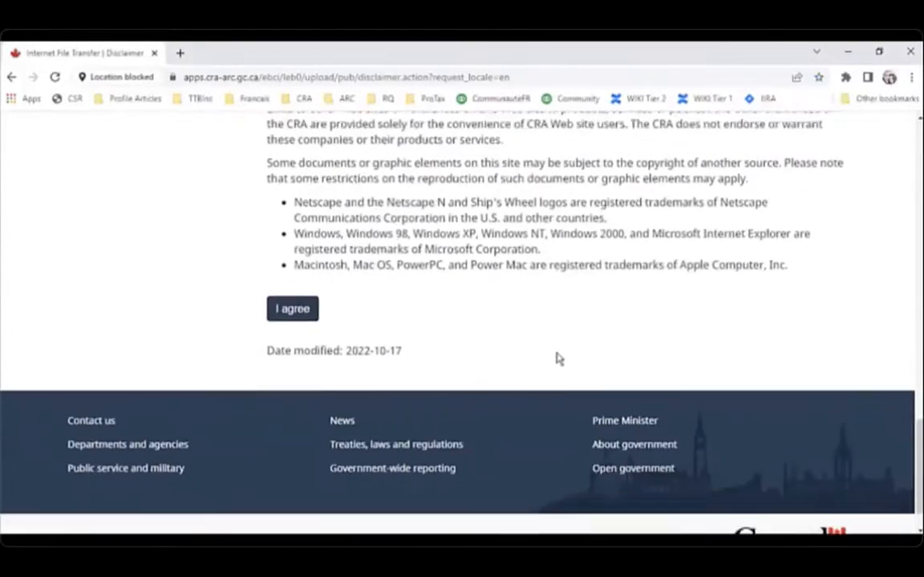
click(291, 287)
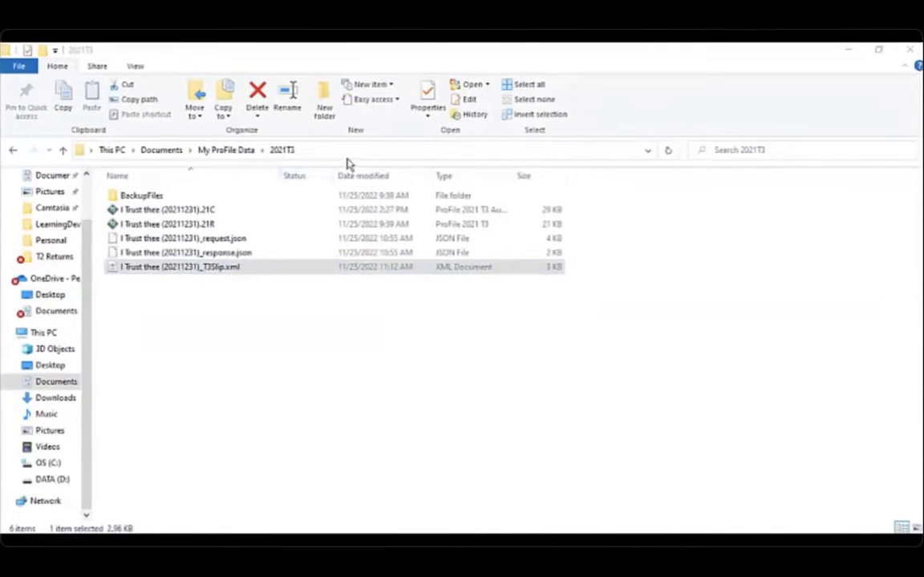
click(317, 149)
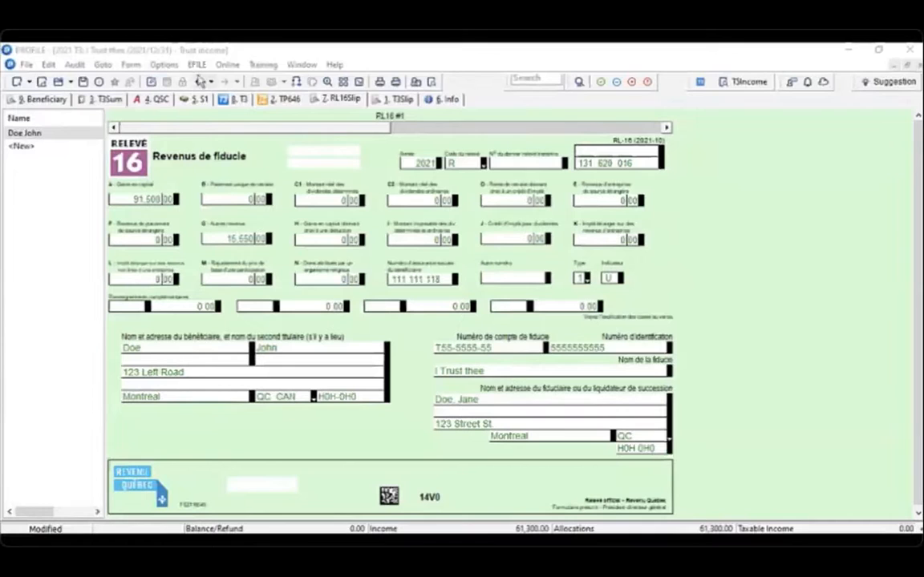
In ProFile, check the RL16 number range among the MRQ slip numbers in the electronic filing options.
click(196, 64)
click(207, 175)
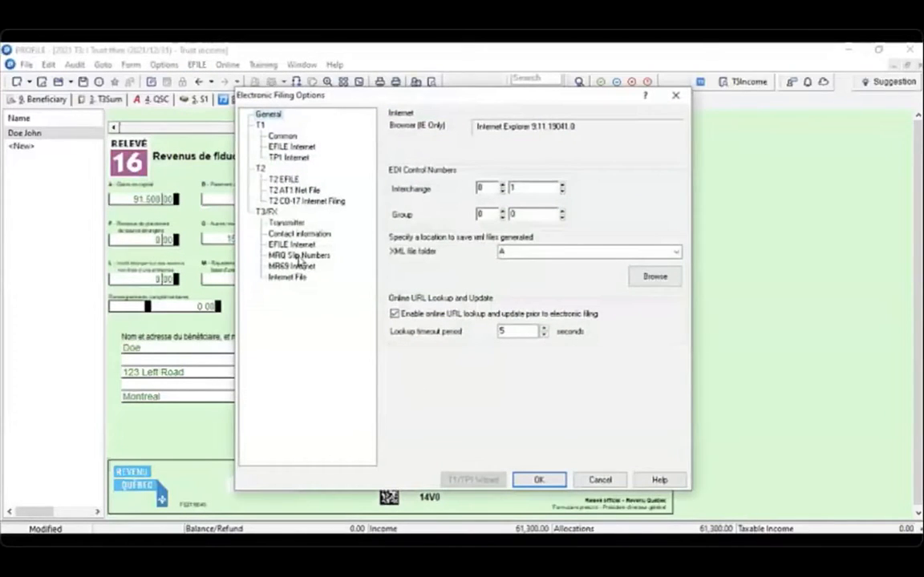
click(298, 257)
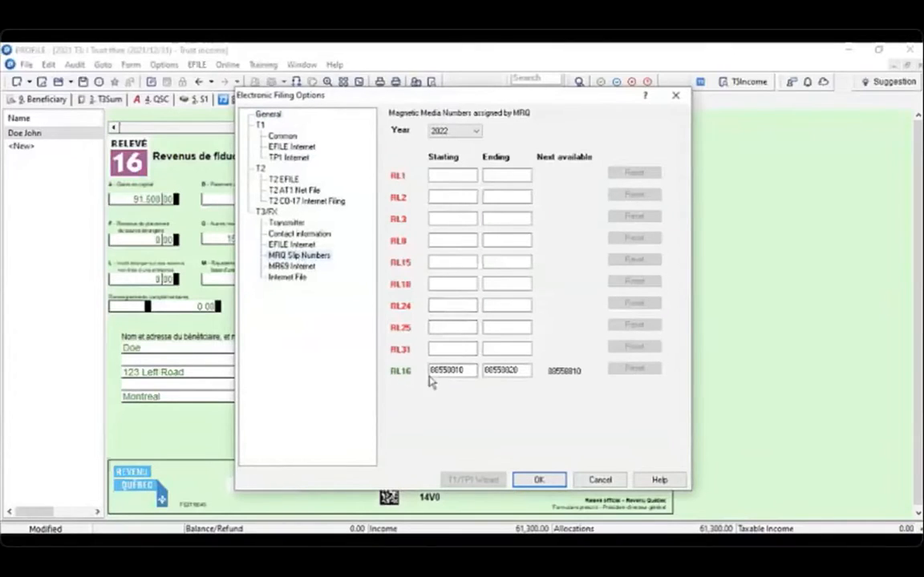
click(538, 479)
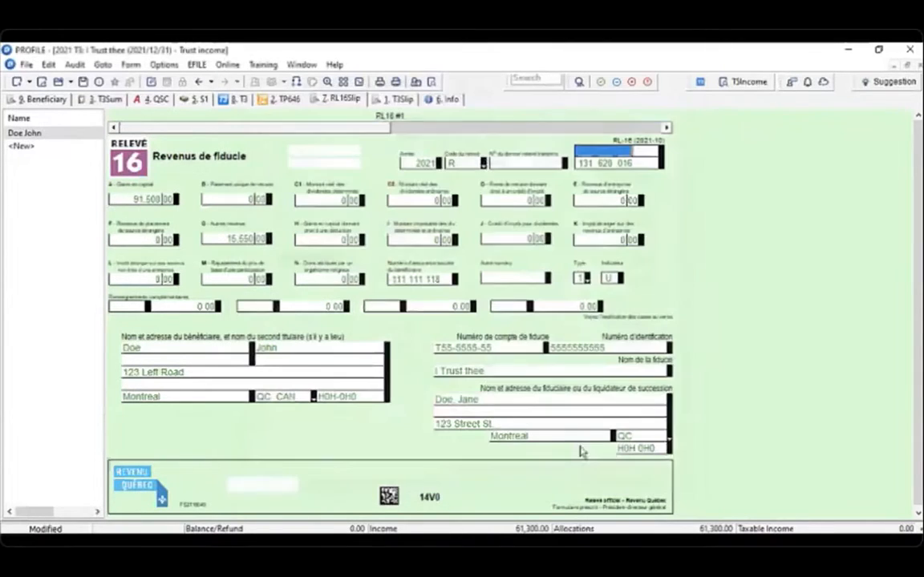
Try to transmit the RL16 slips with Original as the data type.
click(196, 66)
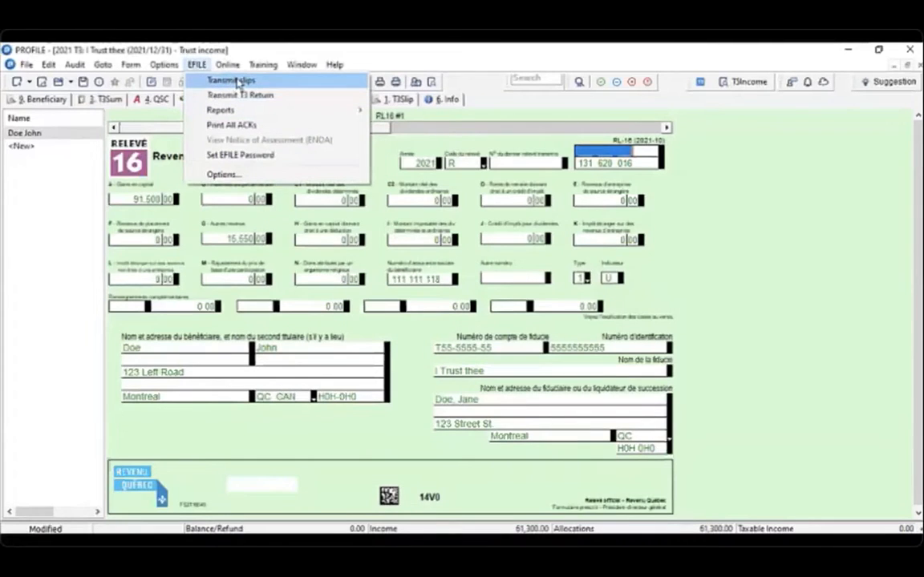
click(233, 81)
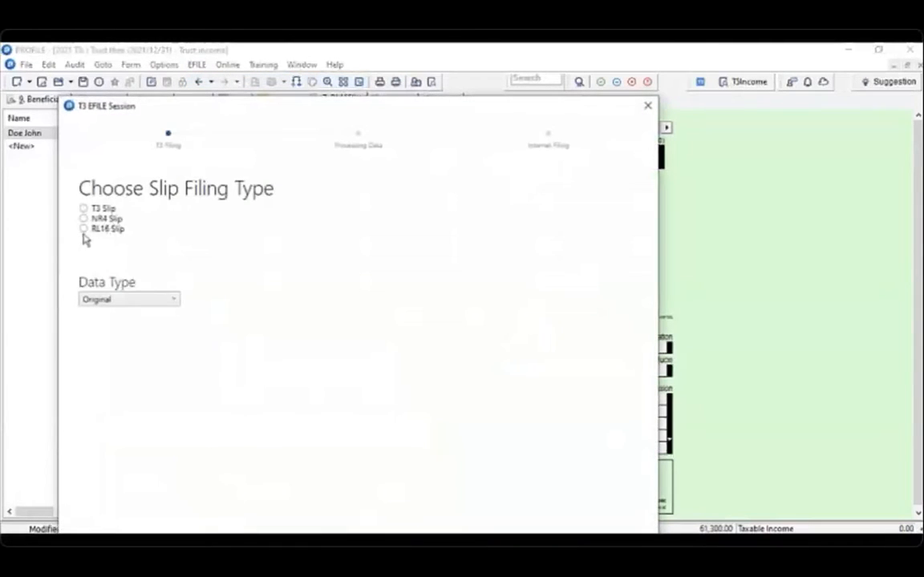
click(83, 229)
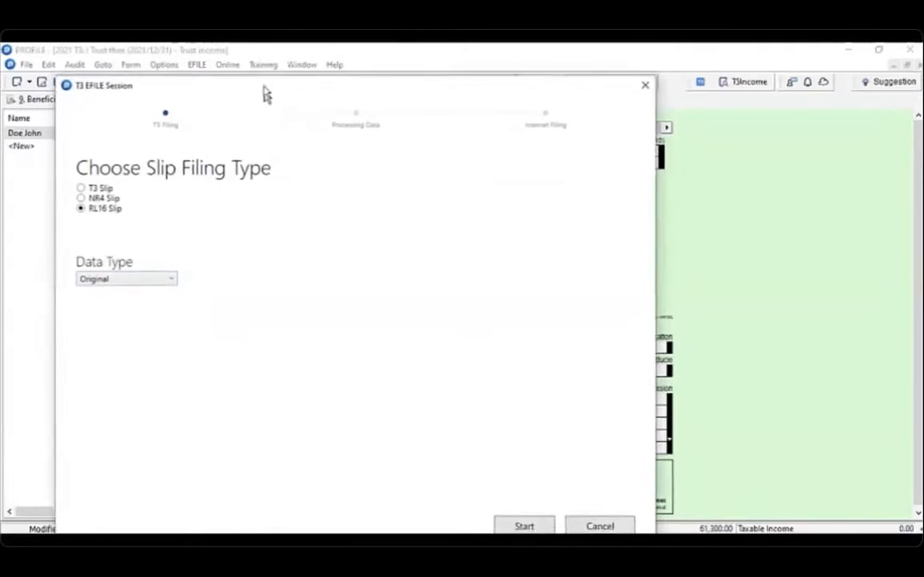
click(524, 512)
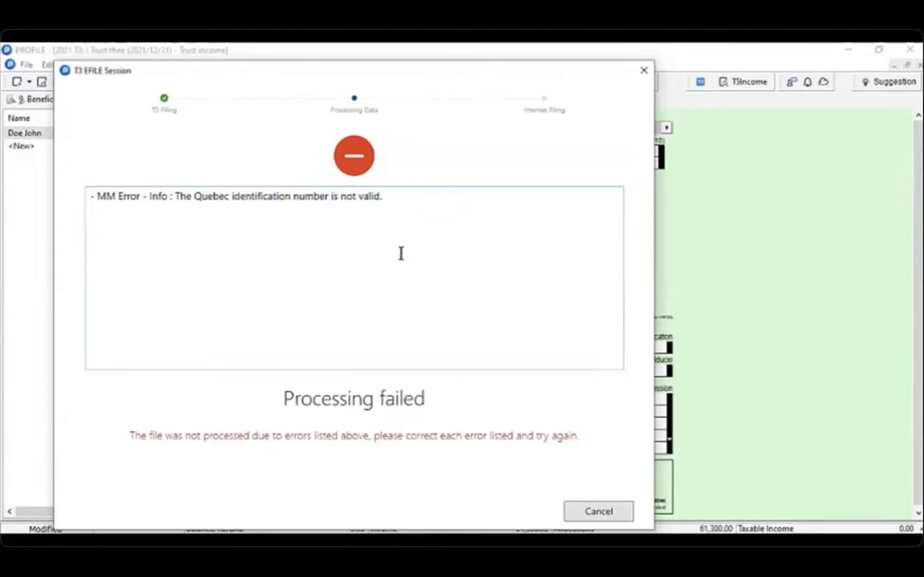
Open the print selection from the T3 return and exclude TP646 so that only the T3 print job is selected.
key(alt+Tab)
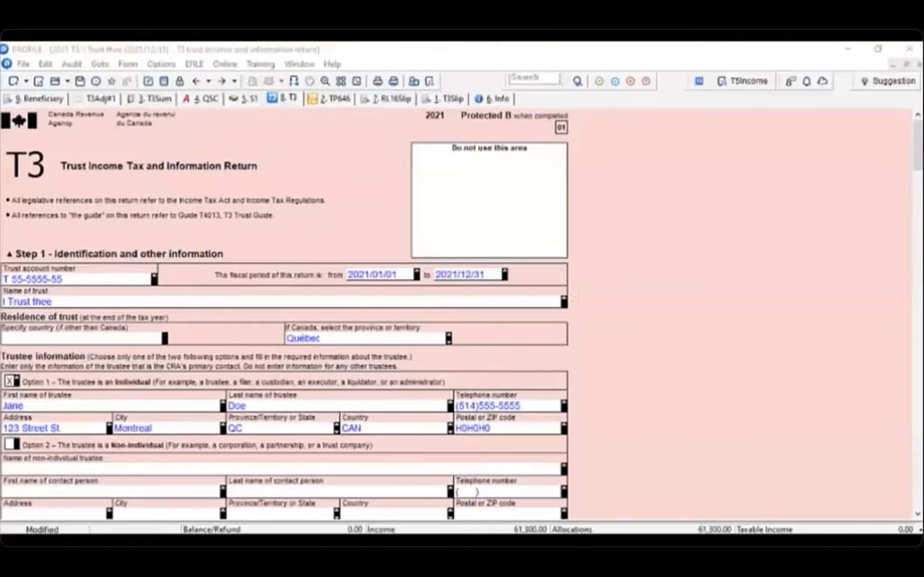
click(21, 64)
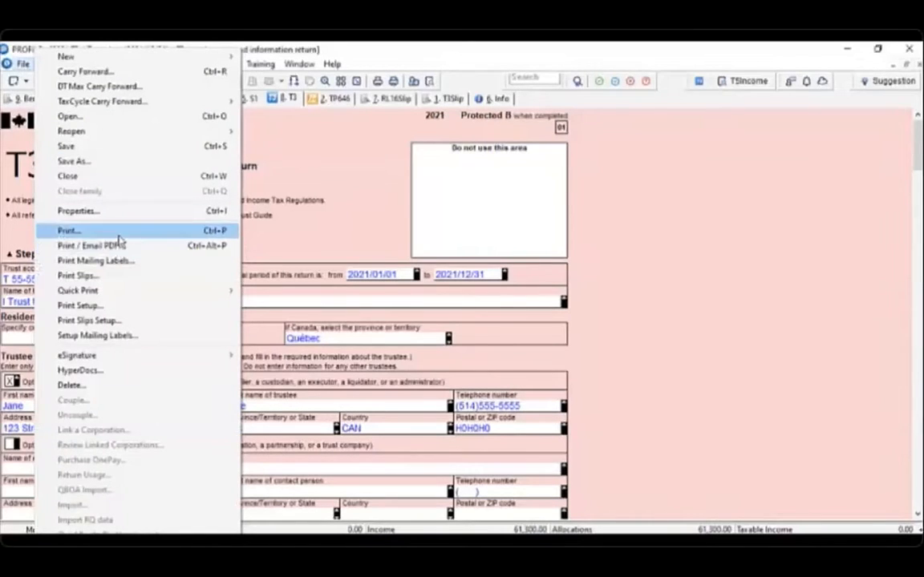
click(117, 233)
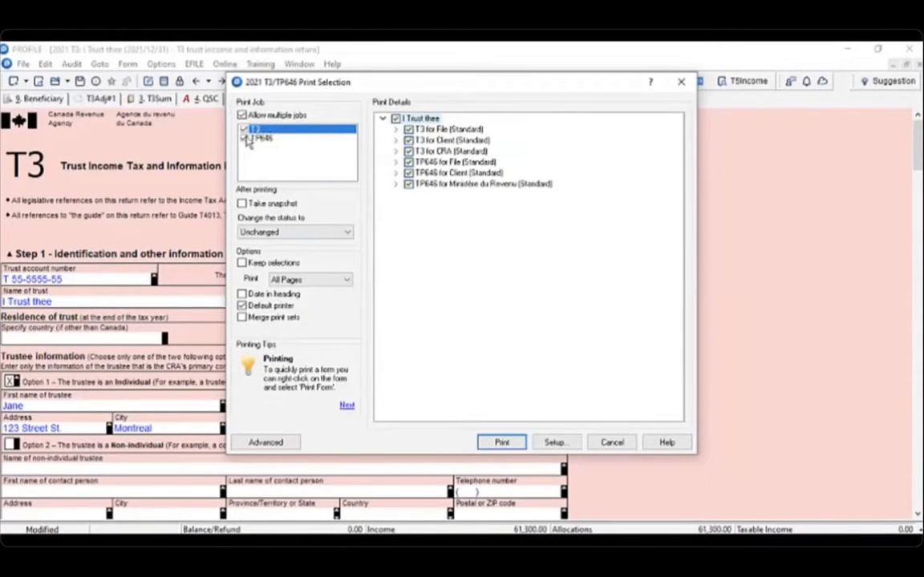
click(245, 139)
click(254, 130)
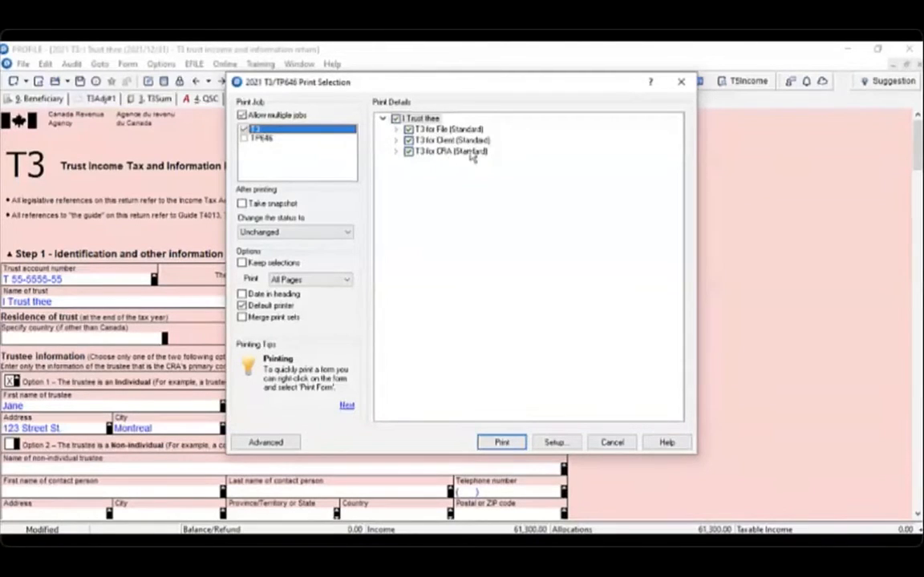
Expand the T3 for CRA print set and exclude the T3 for Client and T3 for File sets.
click(396, 152)
click(409, 140)
click(409, 129)
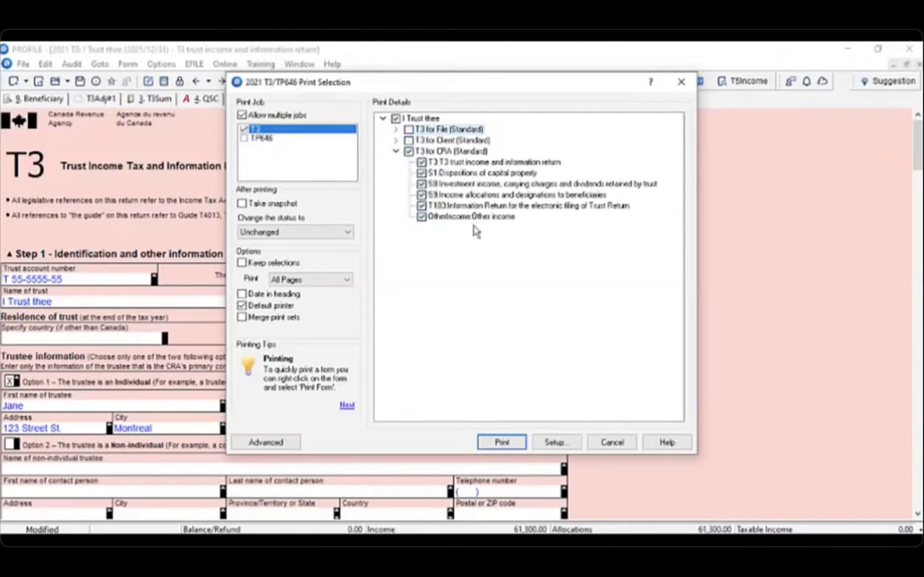
Replace the T3 for CRA set with T3 for Client, then with T3 for File, listing the forms in each set.
click(409, 152)
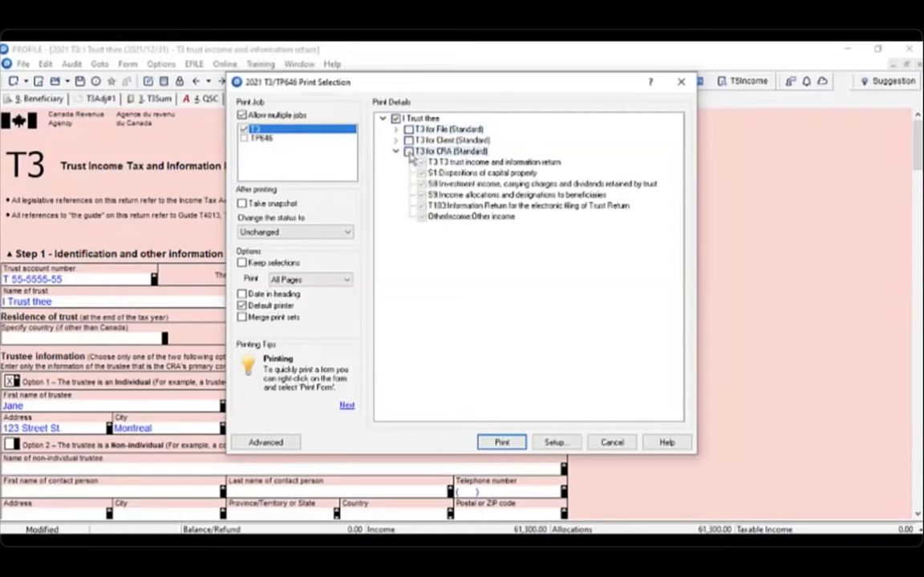
click(409, 141)
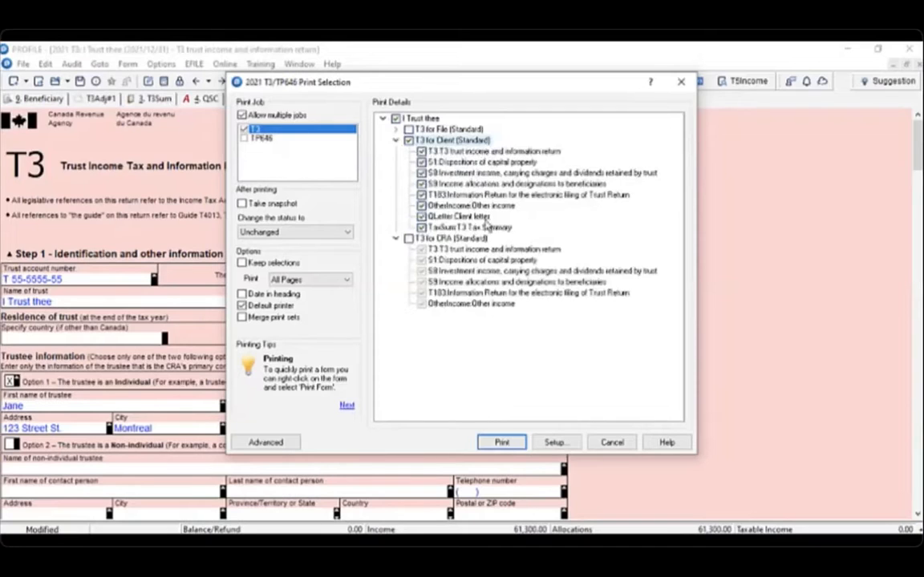
click(409, 140)
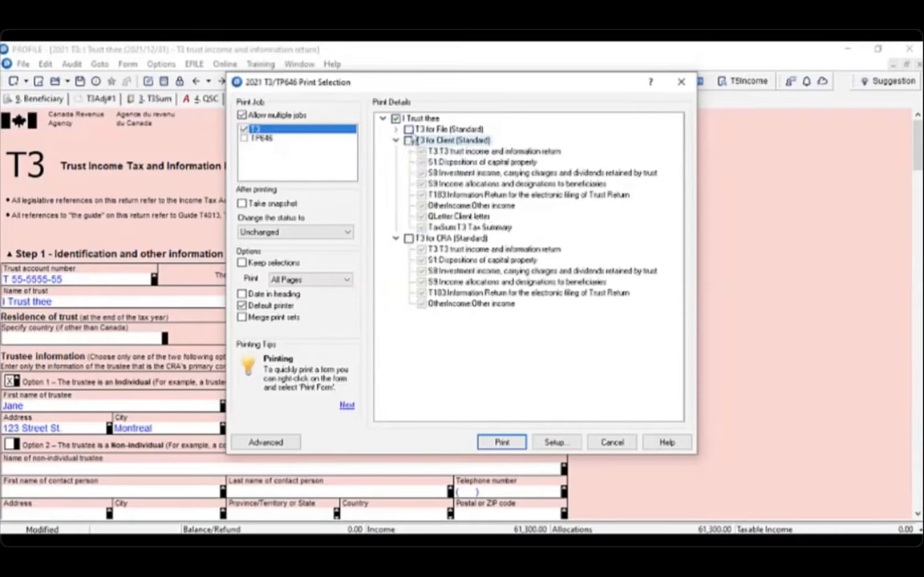
click(408, 130)
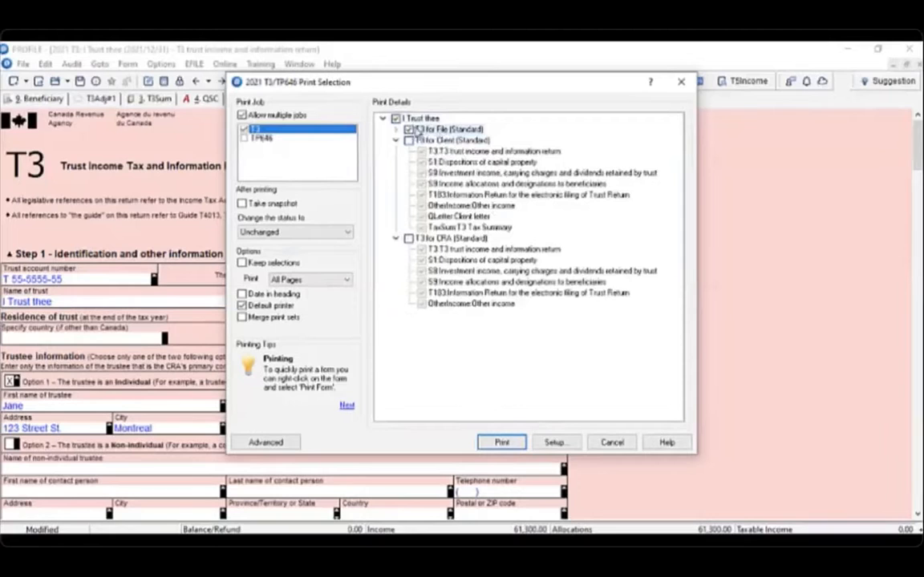
click(395, 130)
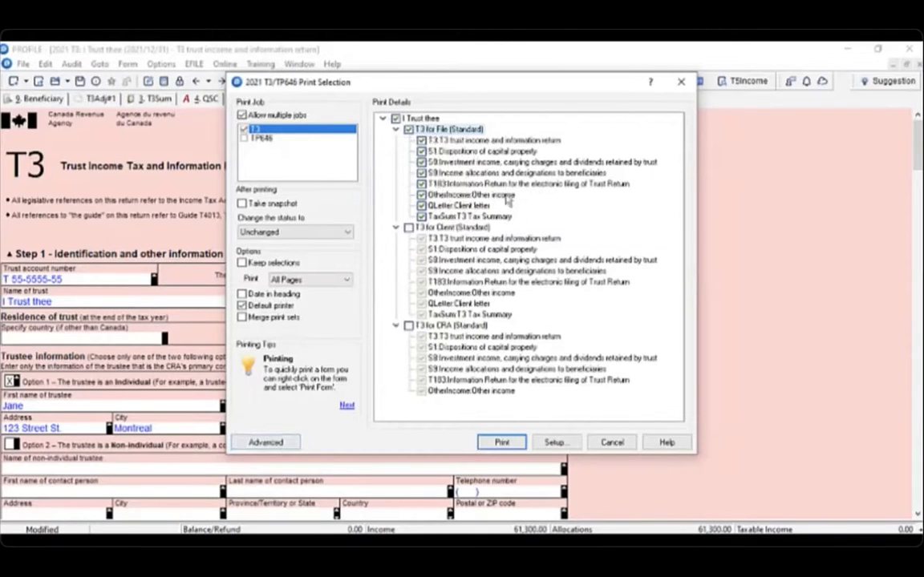
Switch the print selection to the advanced view and leave only set 2 active among the sets to print.
click(264, 441)
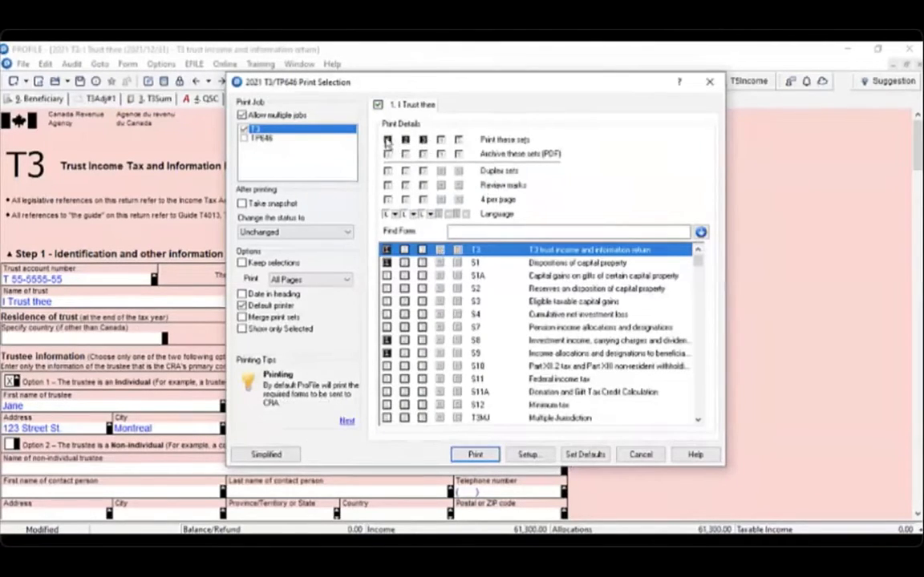
click(387, 139)
click(423, 140)
click(406, 140)
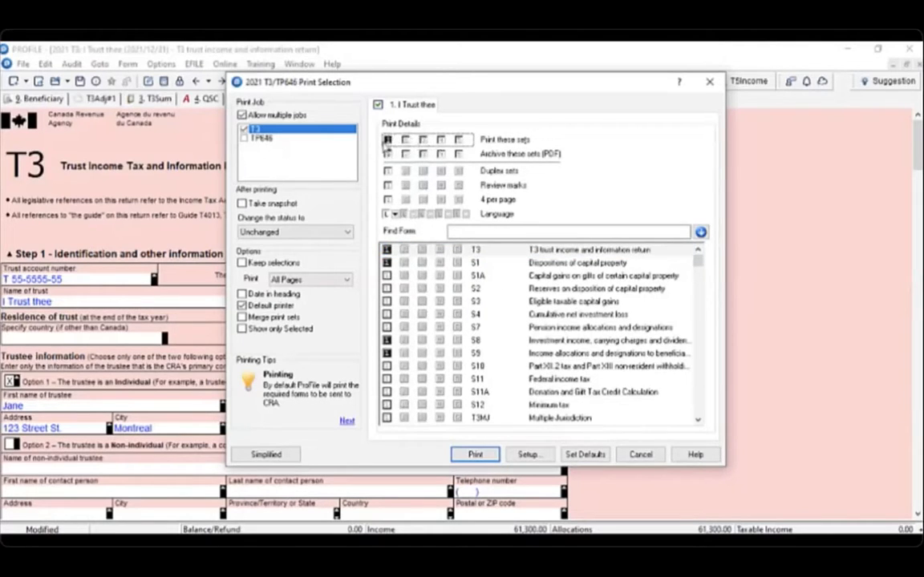
click(387, 140)
click(406, 140)
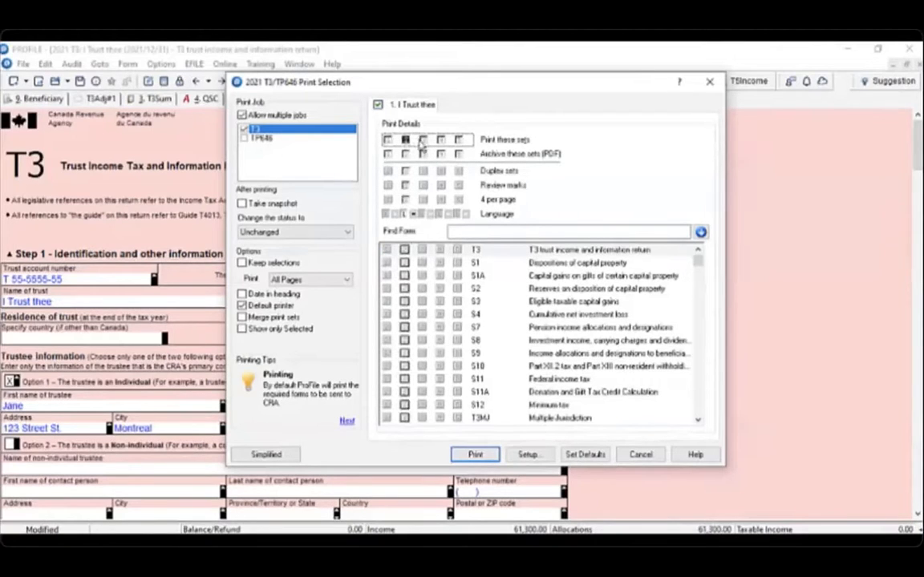
click(422, 140)
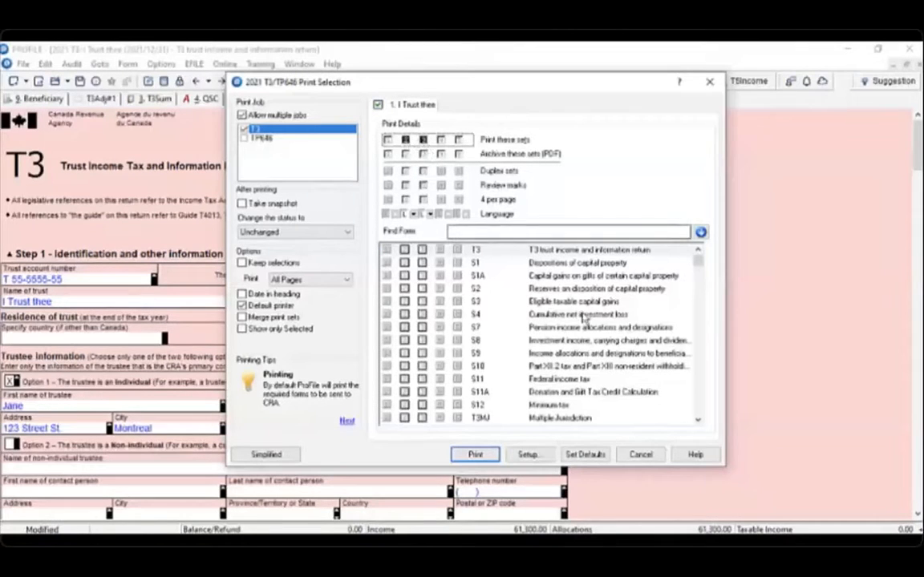
click(405, 141)
click(423, 141)
click(405, 140)
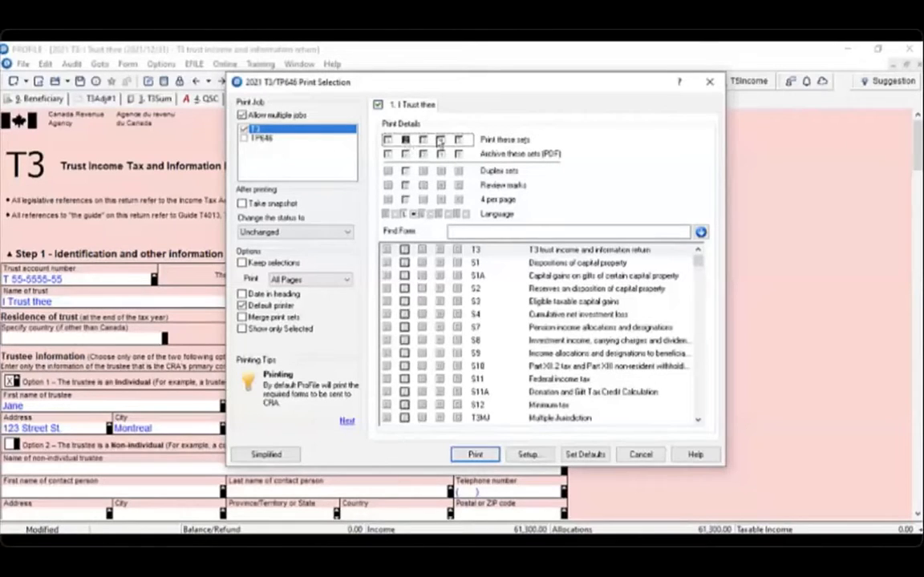
Look through the form list and include the T3 trust income and information return in print set 2.
scroll(418, 337, down, 2)
scroll(418, 337, down, 15)
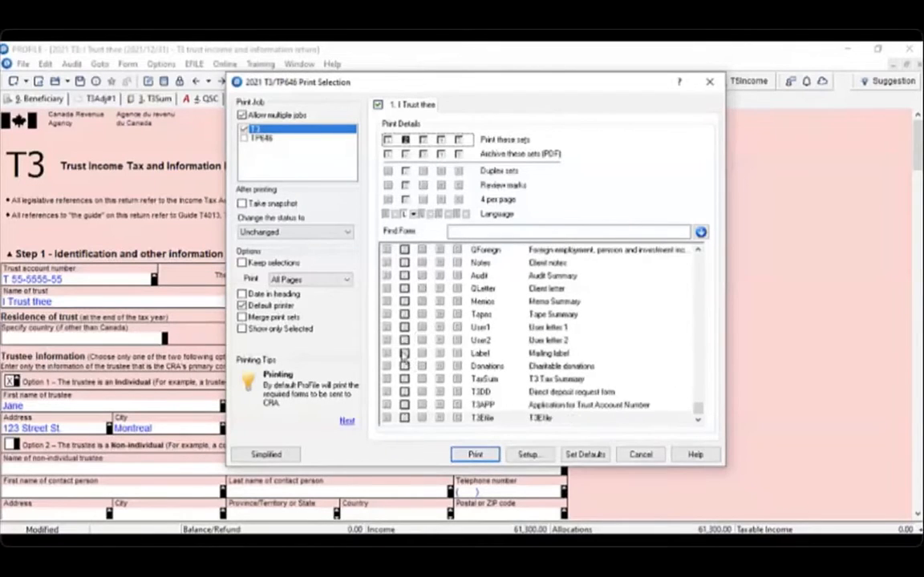
scroll(407, 337, up, 10)
scroll(410, 314, up, 8)
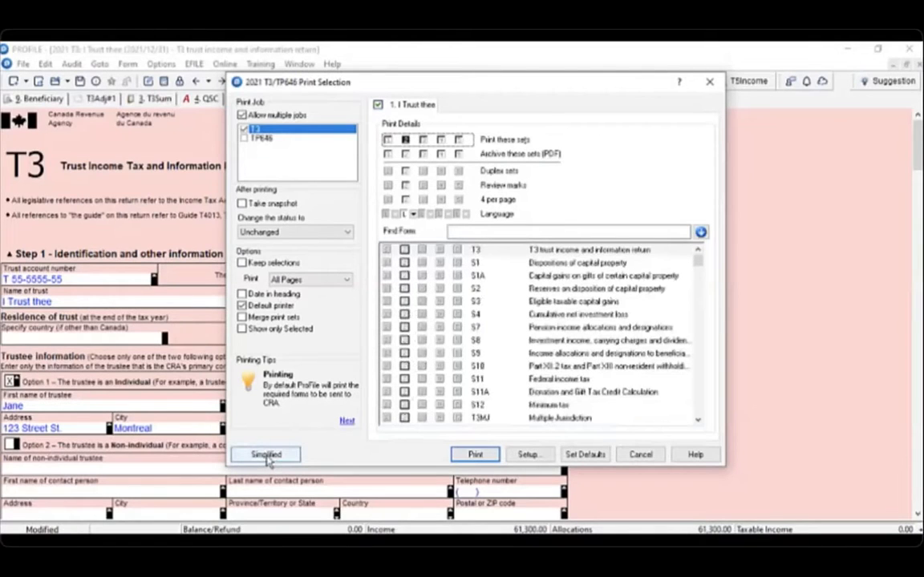
click(404, 252)
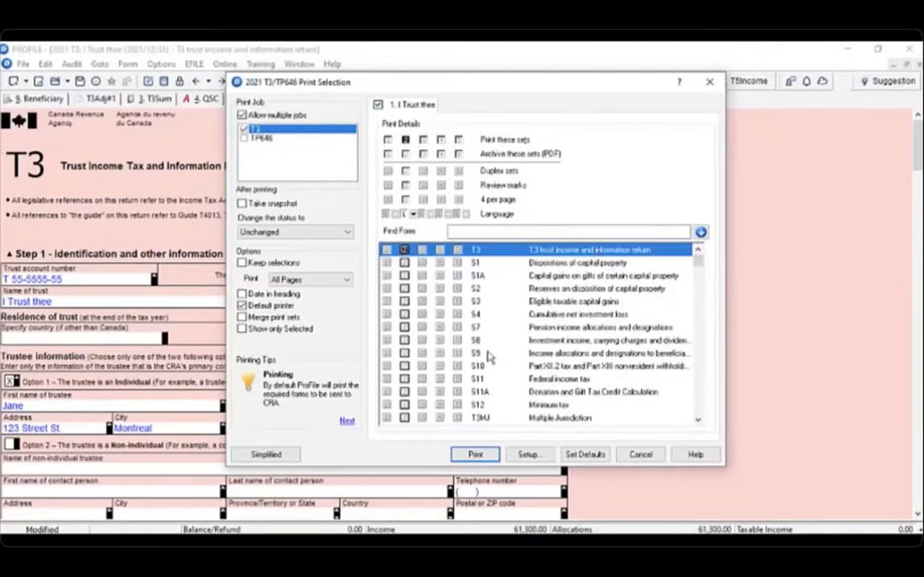
key(Down)
key(Down)
key(Down)
key(Down)
key(Down)
key(Down)
key(Down)
key(Down)
key(Down)
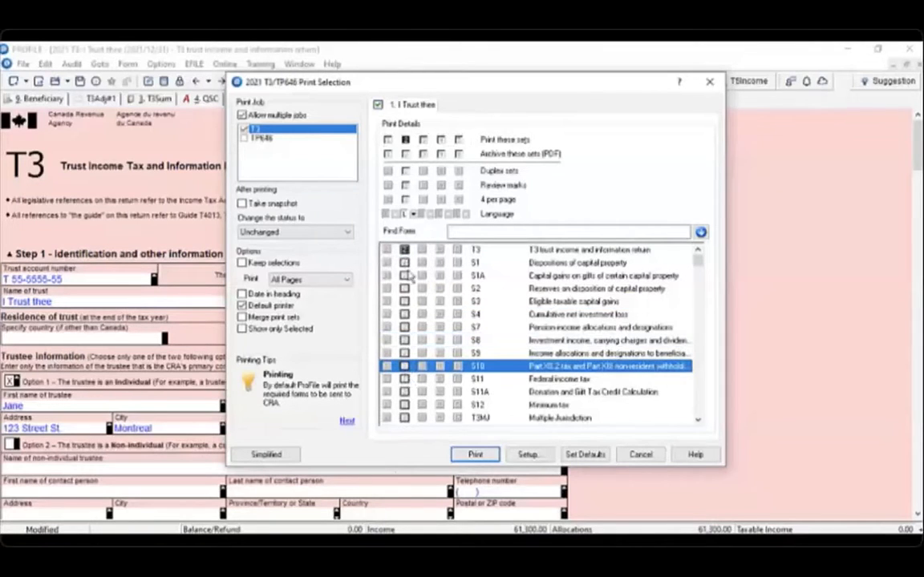
Print the T3 job to a PDF named T3 on the Desktop and look through its pages.
click(476, 454)
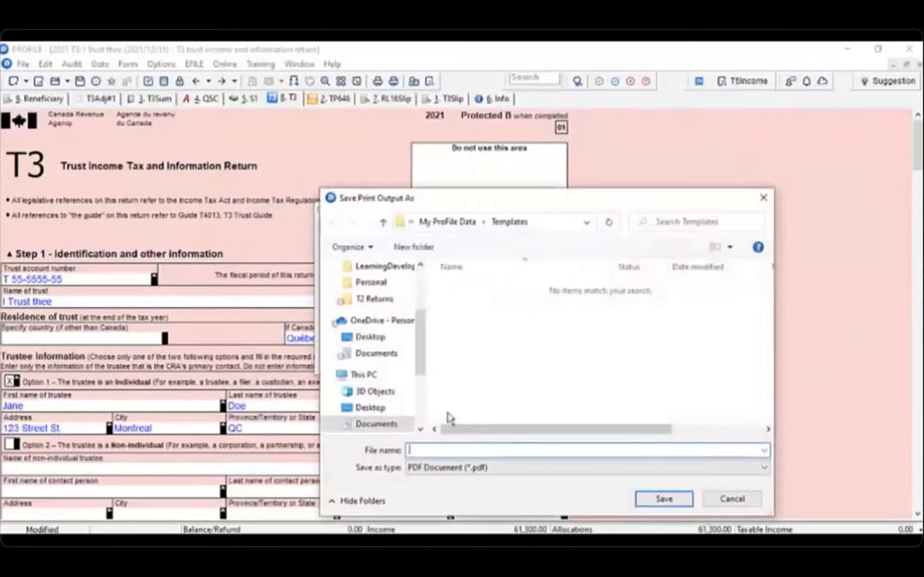
drag(476, 199, 347, 134)
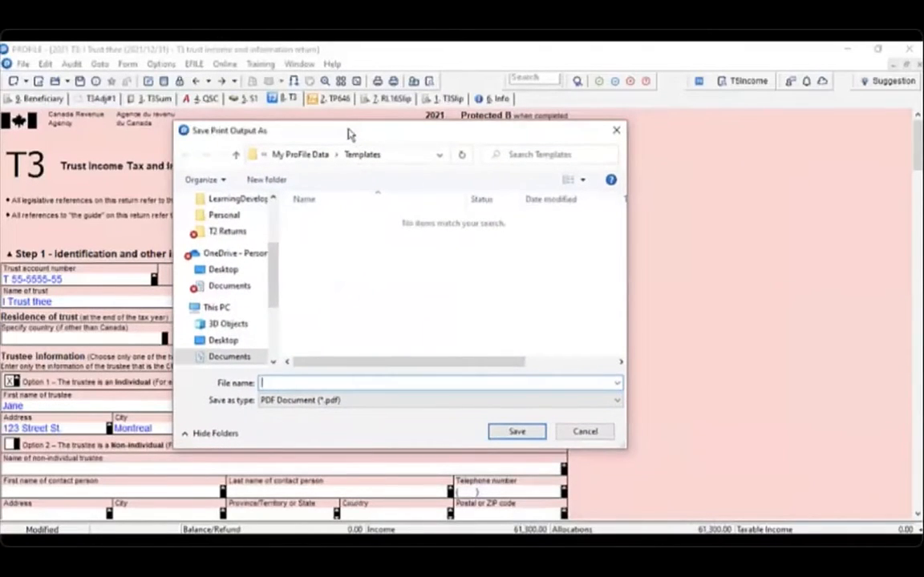
click(223, 341)
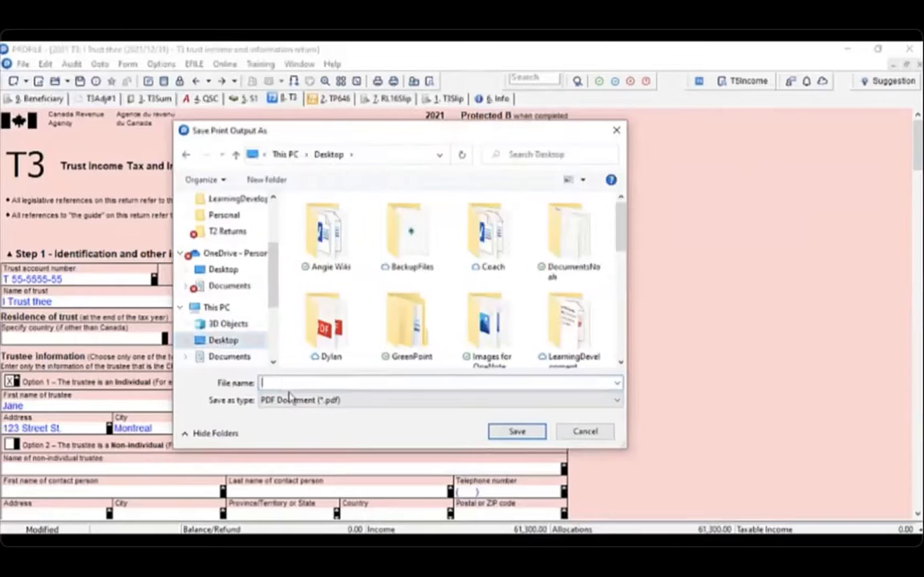
text(T3)
click(516, 431)
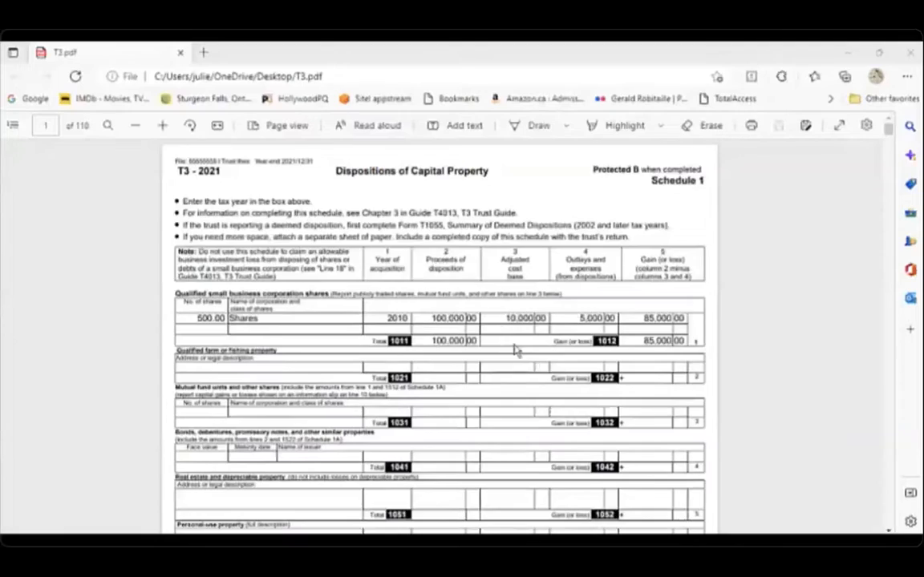
scroll(516, 350, down, 15)
scroll(587, 362, down, 20)
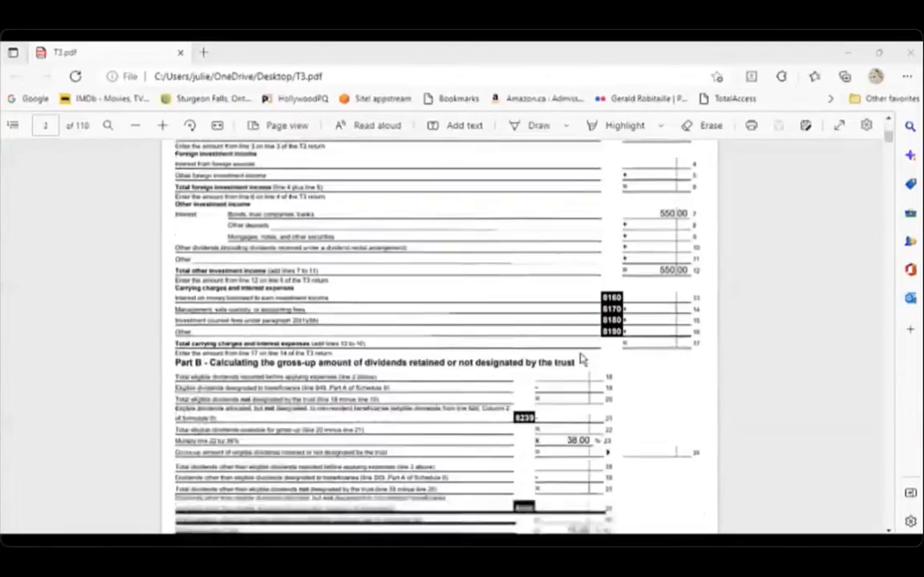
scroll(584, 368, down, 10)
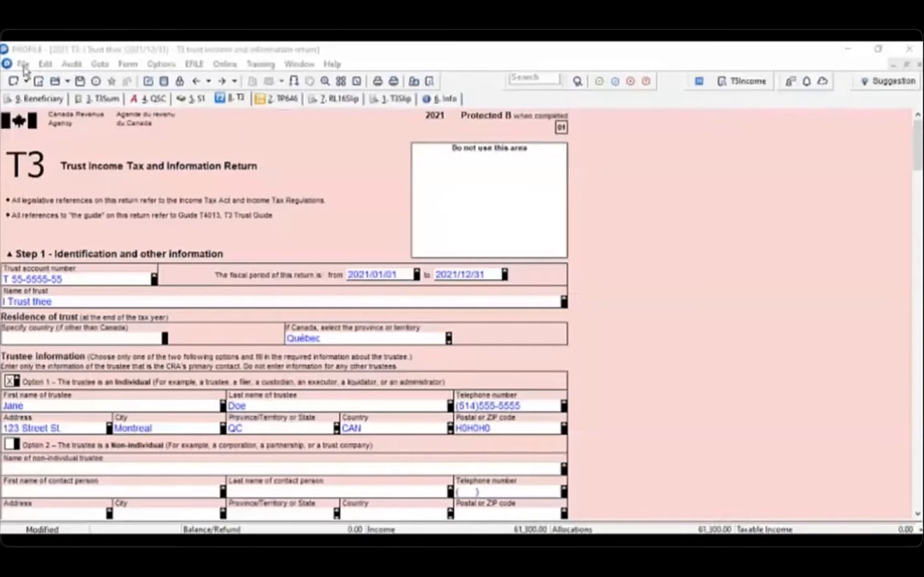
Reopen ProFile's print selection, select only the TP646 job, and leave only print set 3 active.
click(22, 64)
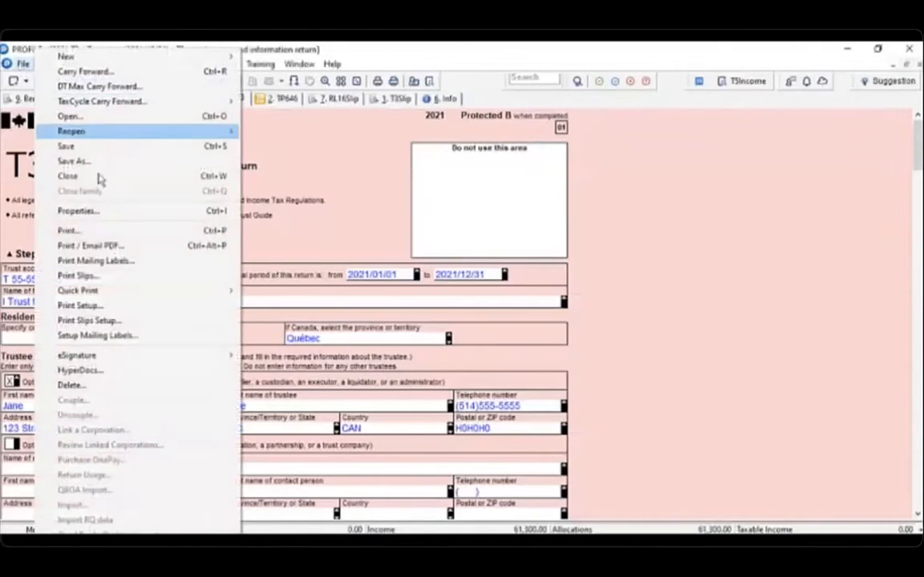
click(120, 230)
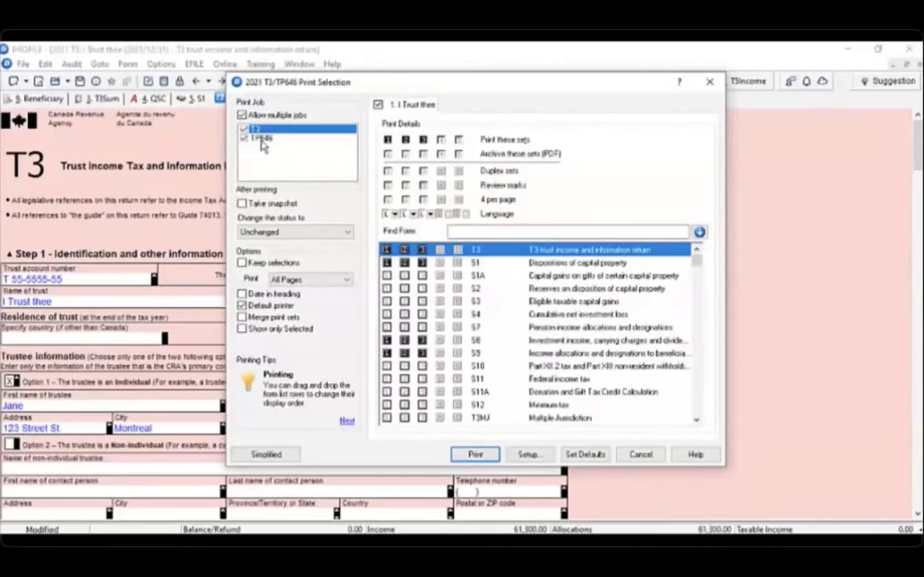
click(262, 141)
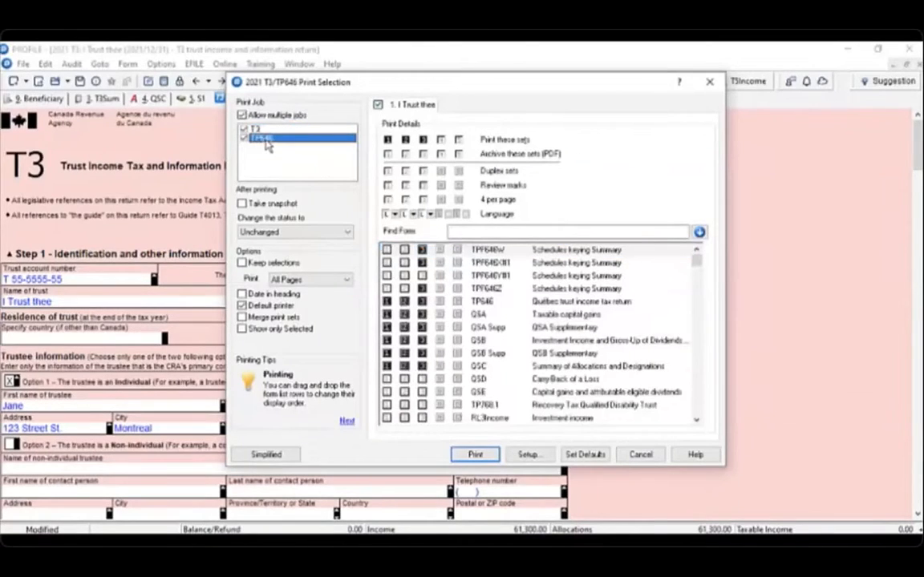
click(244, 130)
click(256, 138)
click(406, 140)
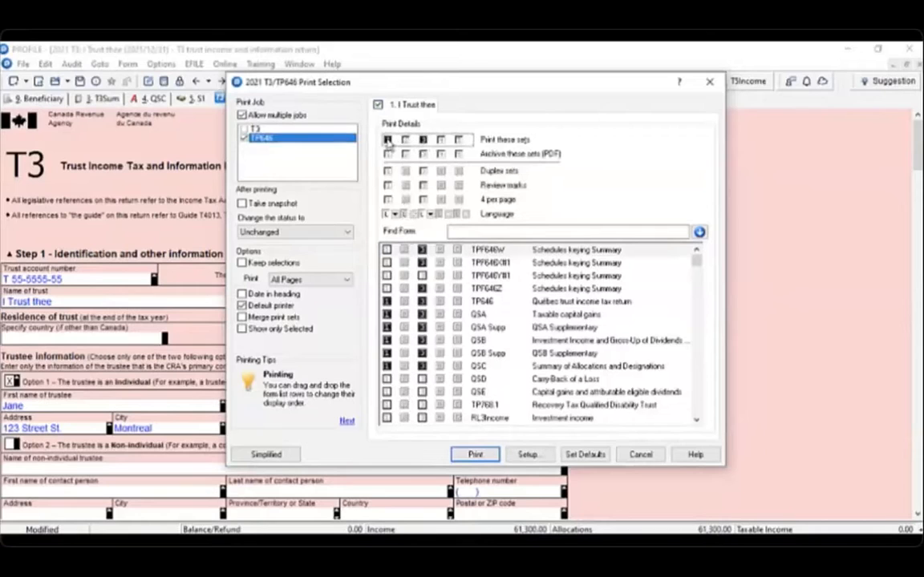
click(388, 140)
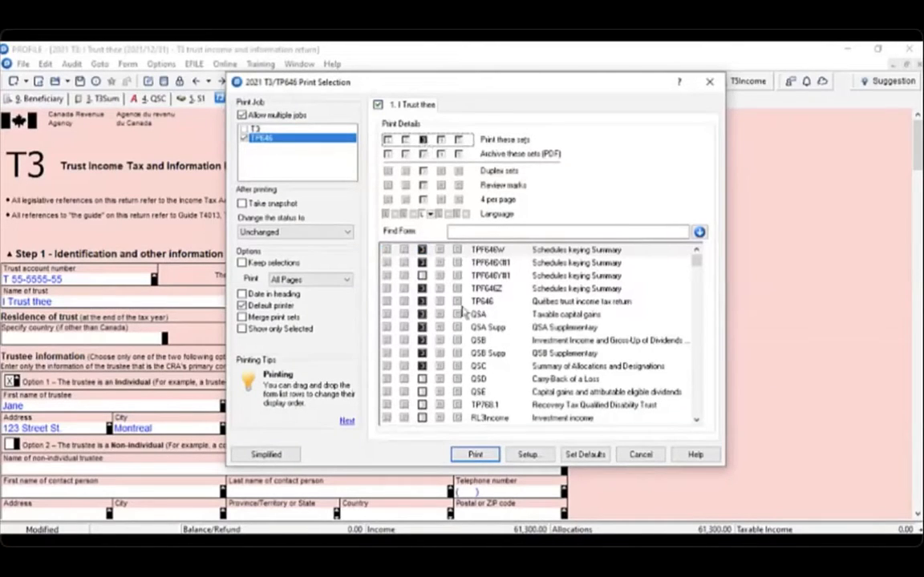
Print the TP646 job to a PDF named TP646 on the Desktop, look through its pages, and return to ProFile.
click(476, 454)
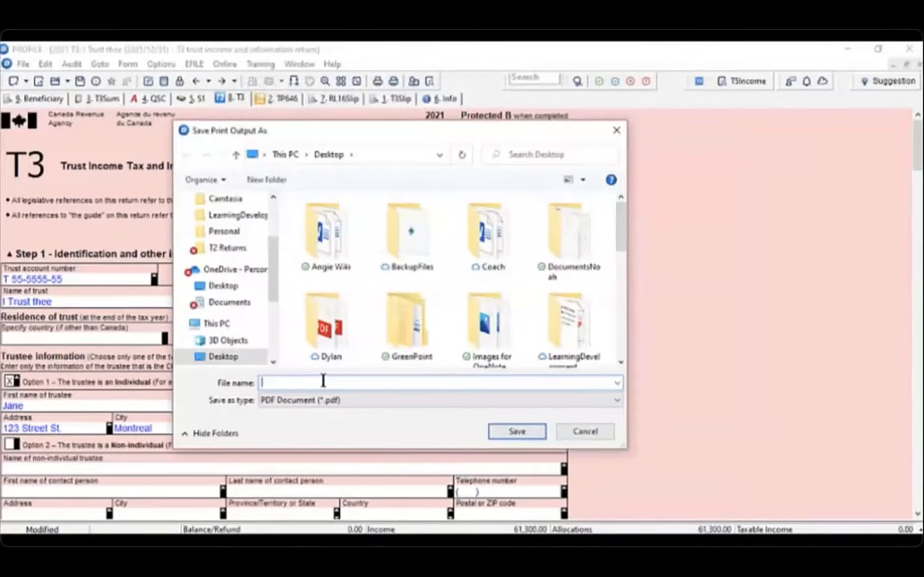
text(TP)
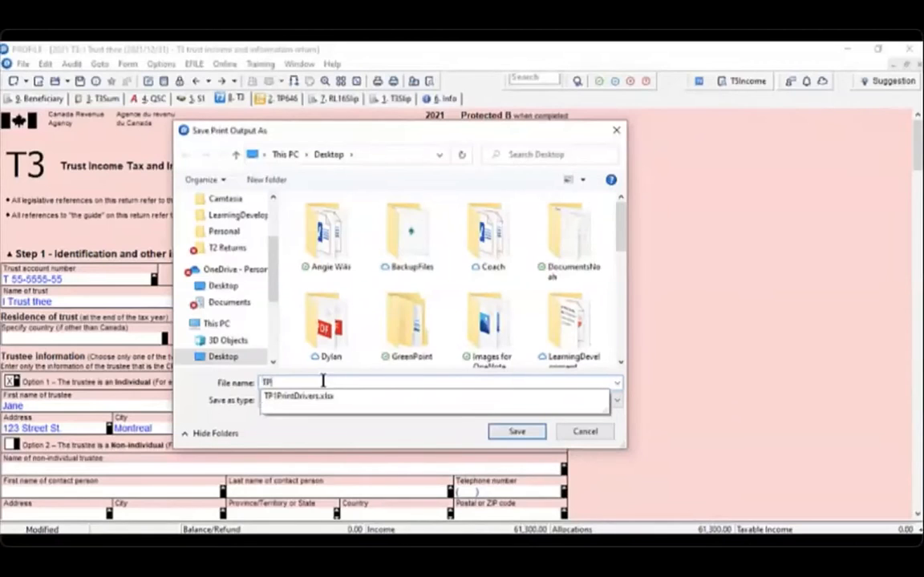
text(I)
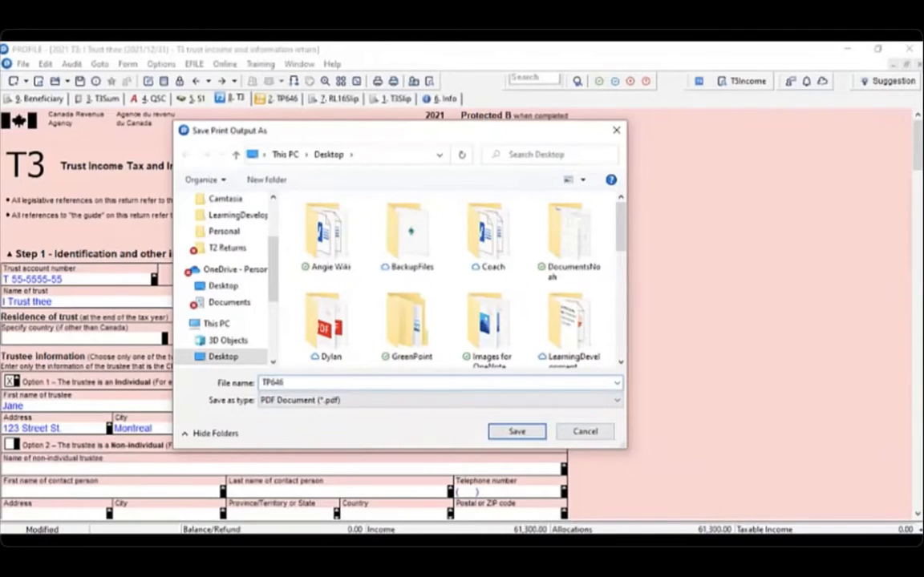
click(517, 431)
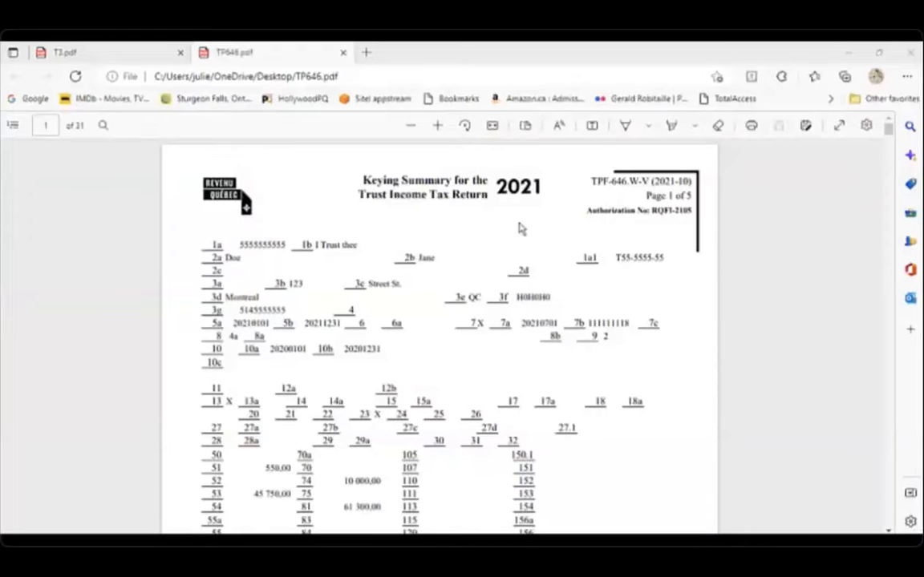
scroll(471, 270, down, 2)
scroll(471, 271, down, 20)
scroll(550, 343, down, 20)
scroll(550, 343, down, 20)
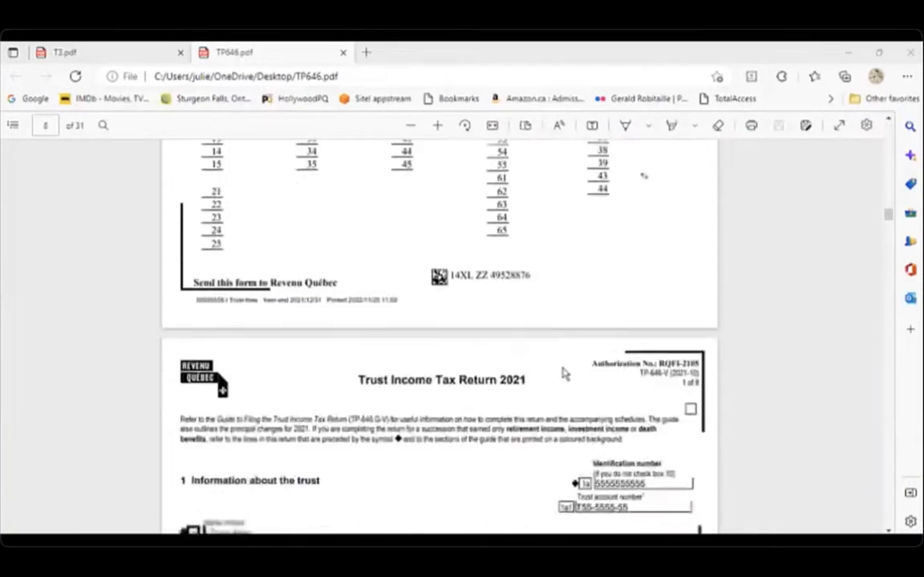
scroll(565, 374, down, 7)
click(848, 53)
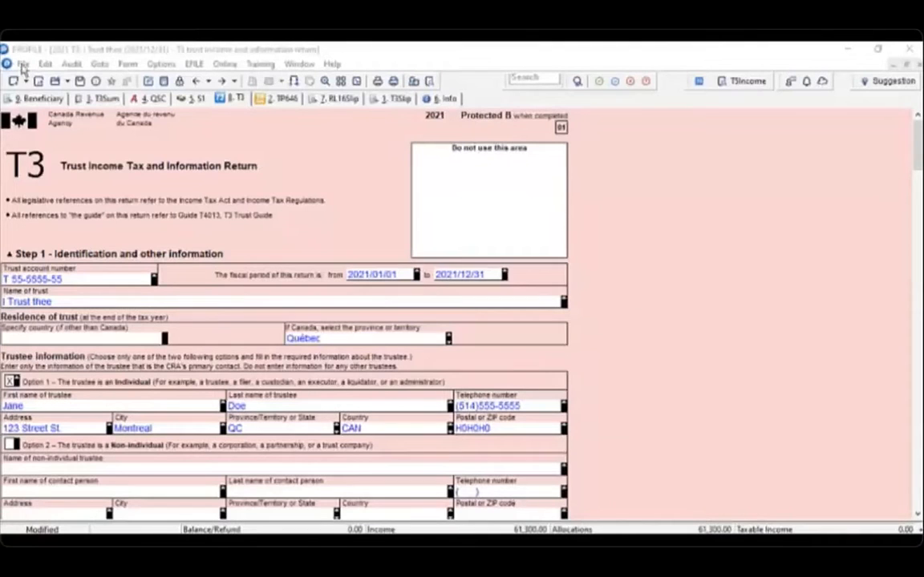
In Print Setup, turn off always using the default Windows printer and assign the HP DeskJet 2700 series printer to Forms.
click(23, 65)
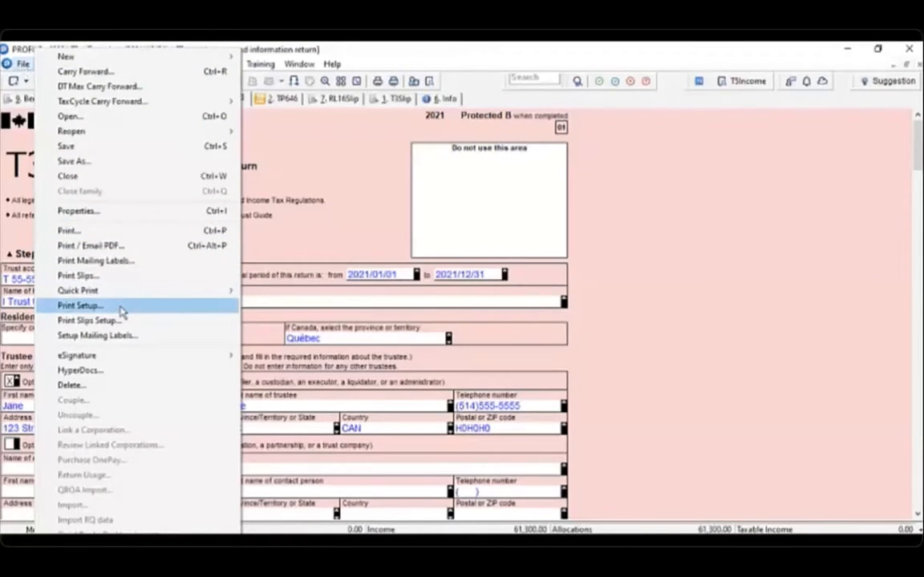
click(80, 305)
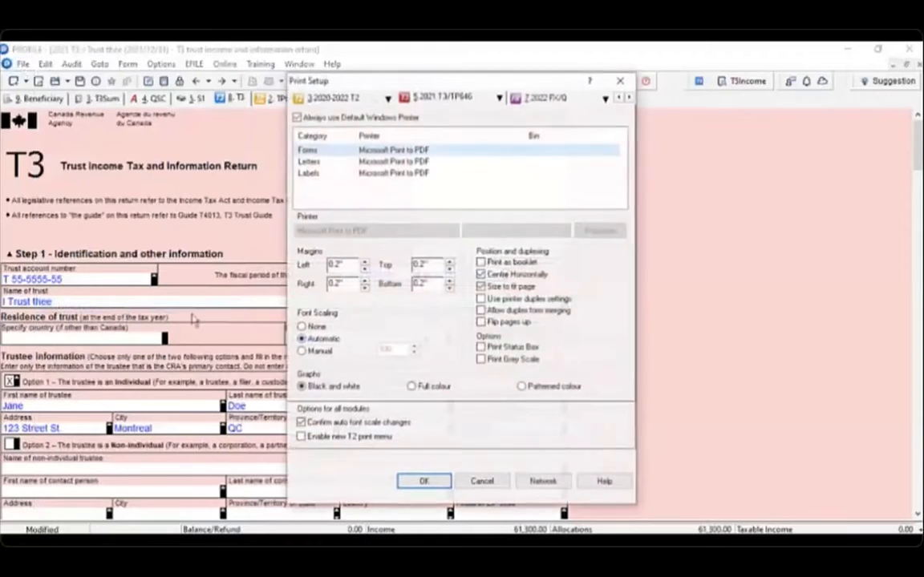
click(299, 118)
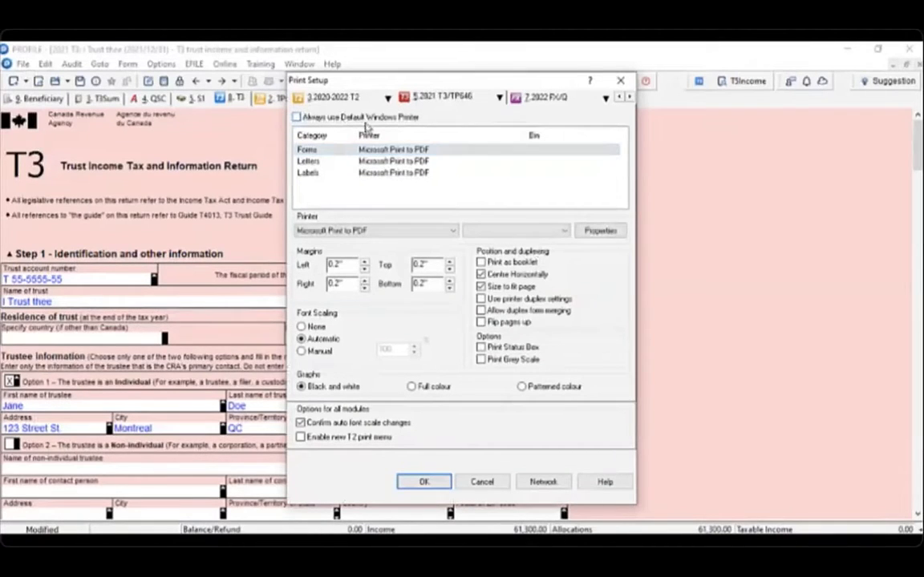
click(320, 153)
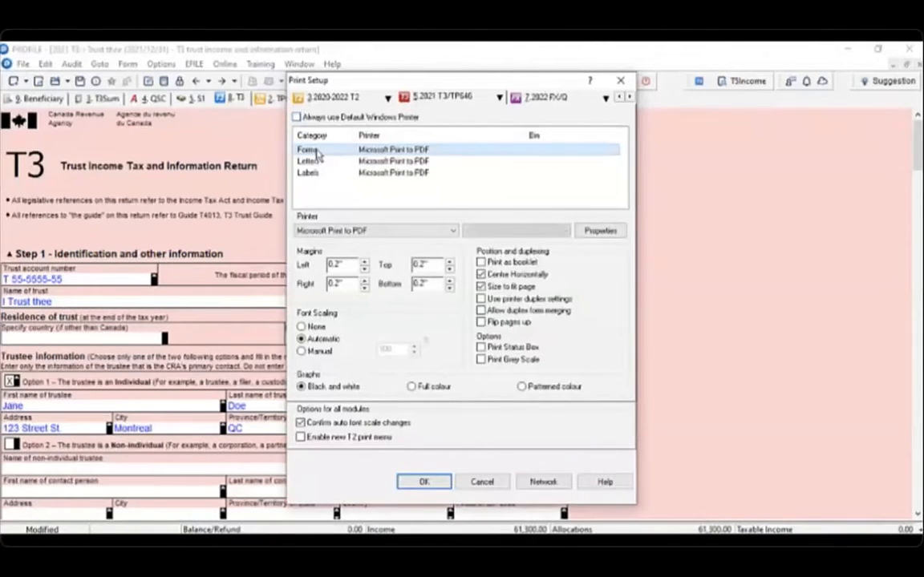
click(454, 231)
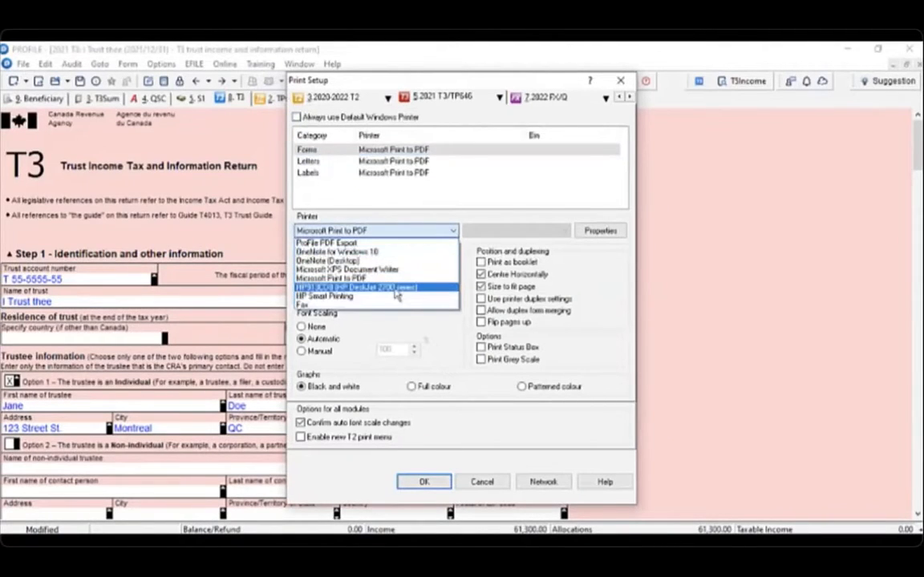
click(357, 287)
Keep Microsoft Print to PDF for Letters and assign the HP DeskJet 2700 series printer to Labels.
click(308, 162)
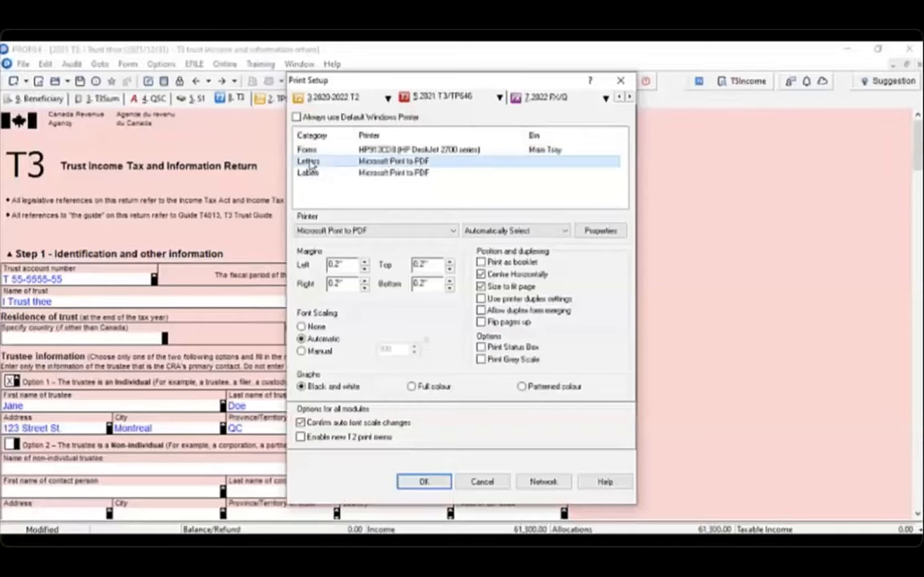
click(454, 231)
click(357, 282)
click(310, 174)
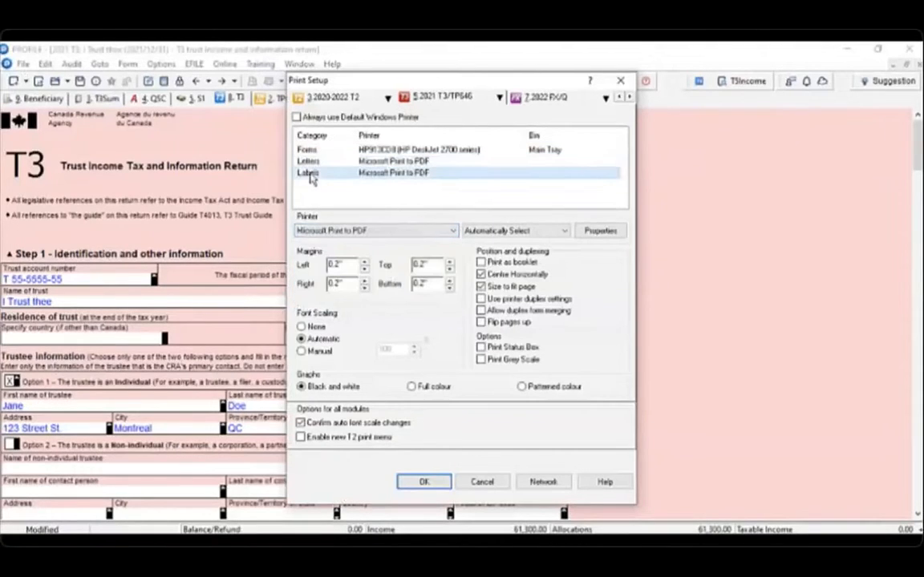
click(454, 231)
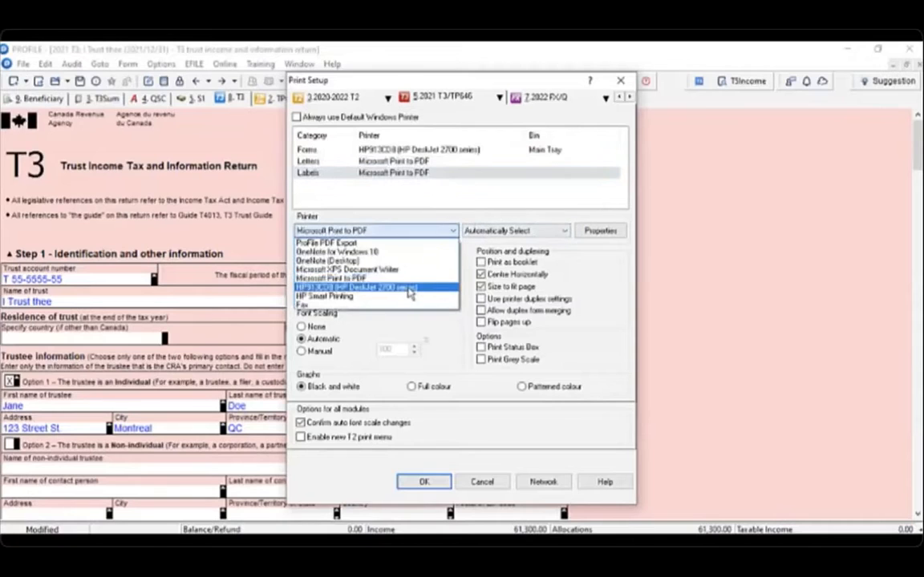
click(405, 283)
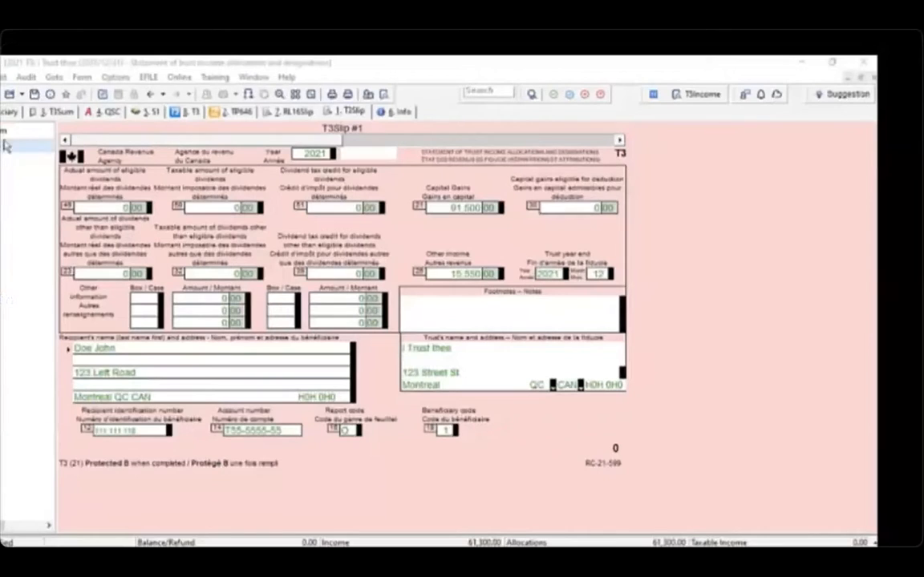
Start printing the T3 slips and choose the Magnetic Media print set.
click(2, 78)
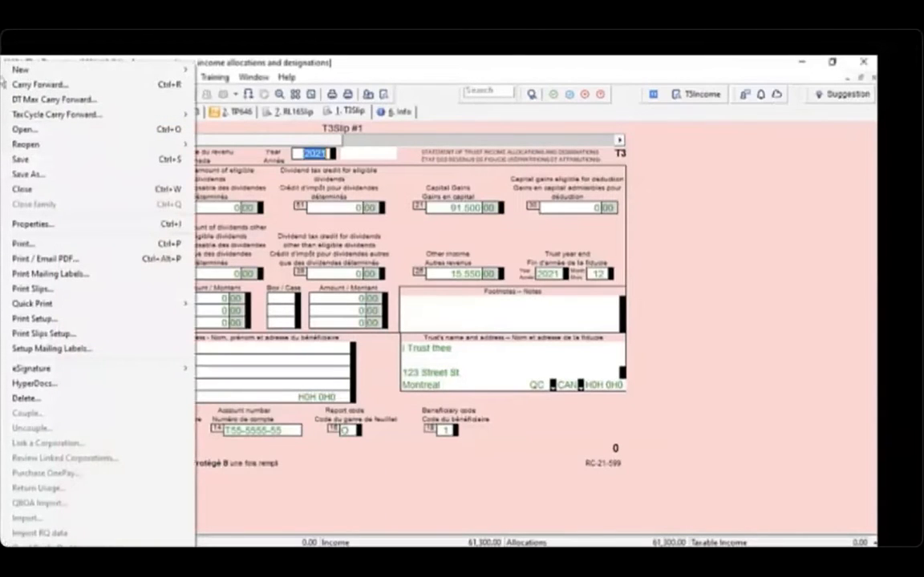
click(32, 289)
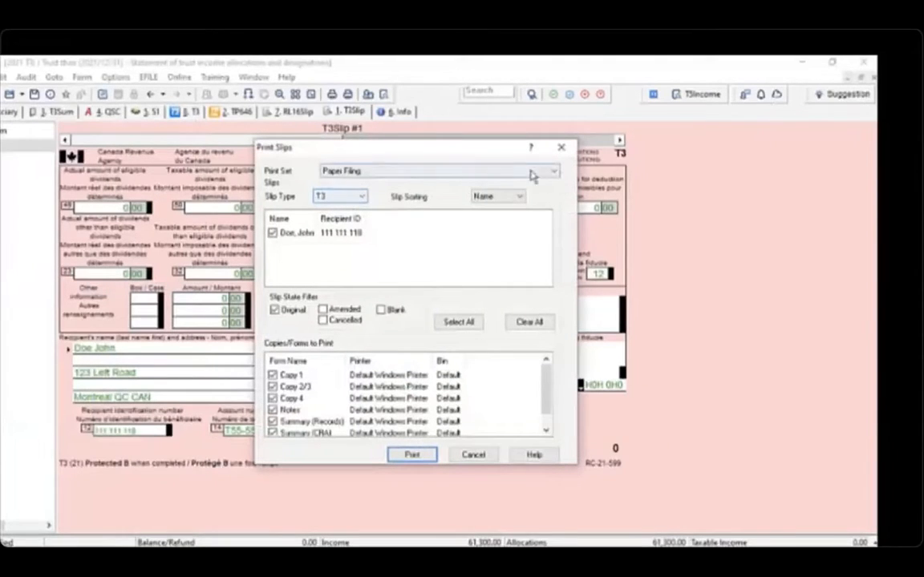
click(554, 172)
click(552, 192)
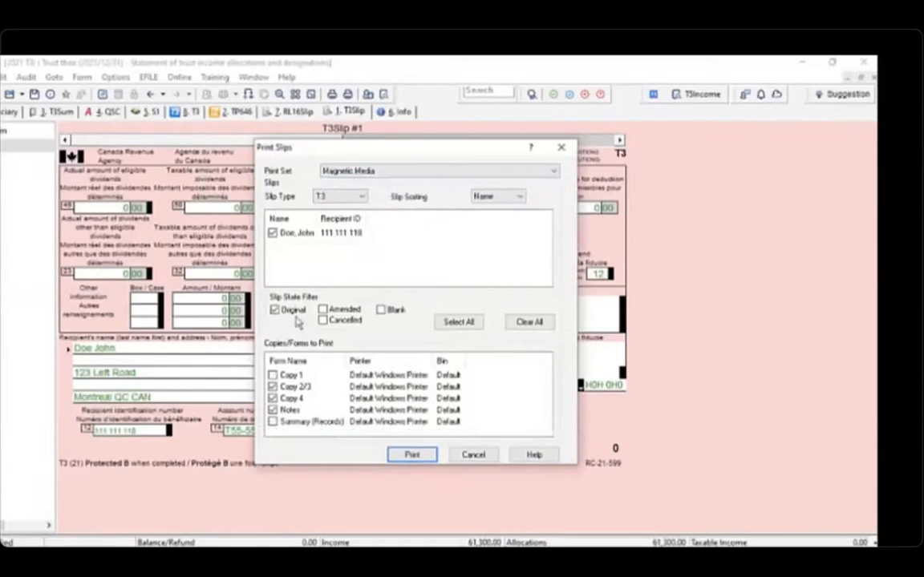
Limit the T3 copies to print to Copy 2/3, Notes and Summary (Records).
click(273, 375)
click(273, 386)
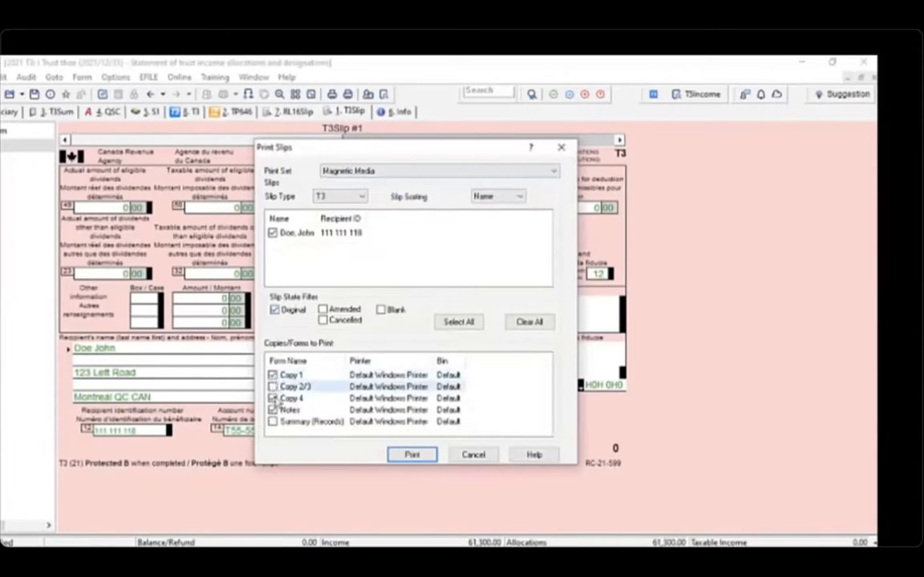
click(272, 398)
click(272, 386)
click(273, 375)
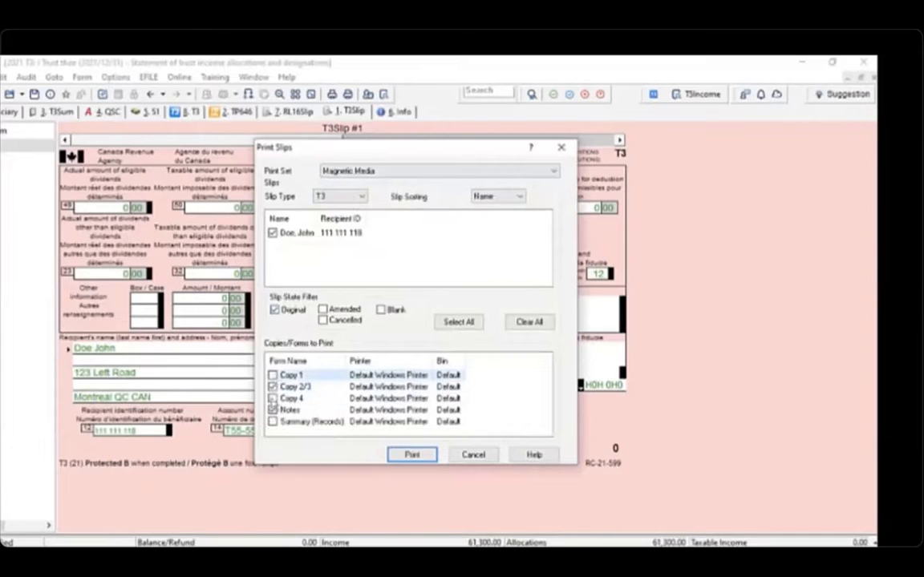
click(273, 423)
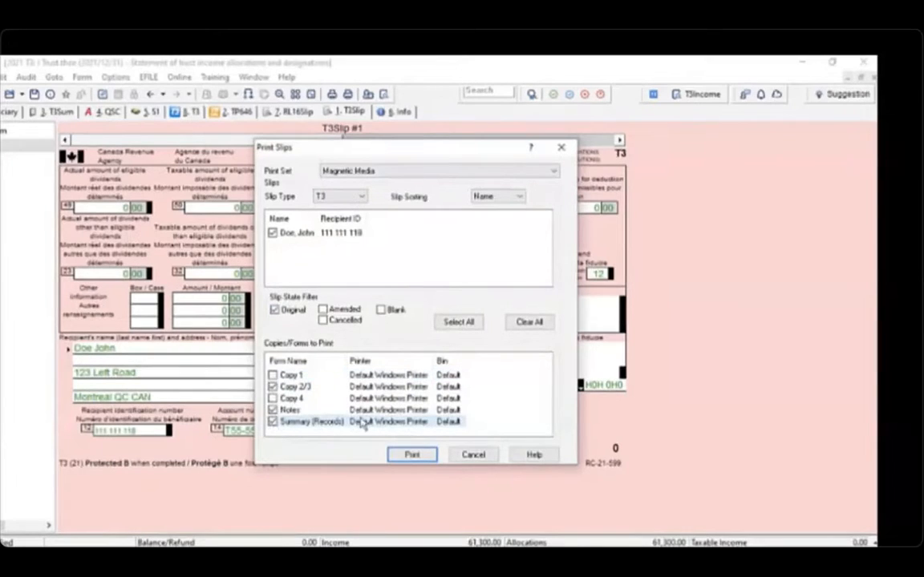
Print the T3 slip to a PDF named Slips on the OneDrive Desktop and look through its pages.
click(413, 454)
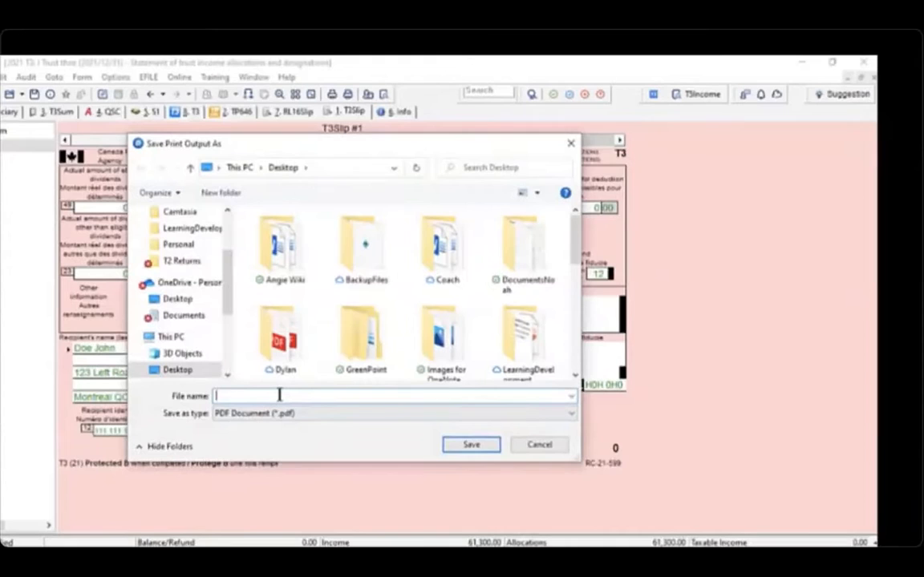
text(Slips)
click(172, 299)
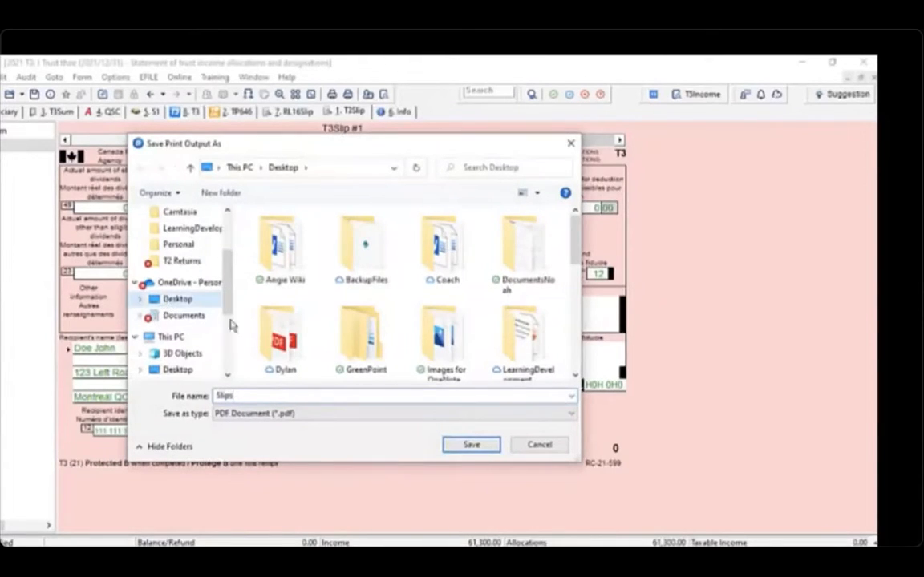
click(471, 444)
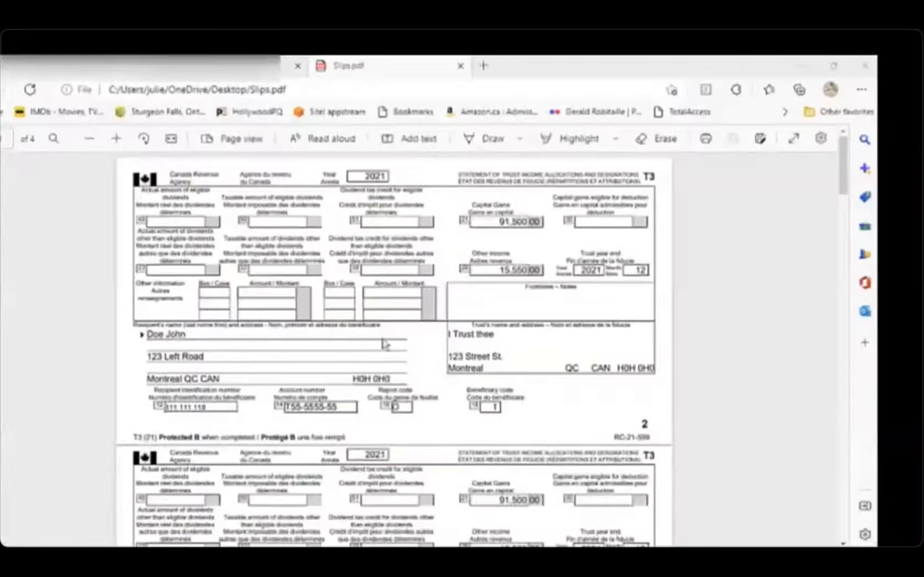
scroll(422, 346, down, 5)
scroll(497, 393, down, 10)
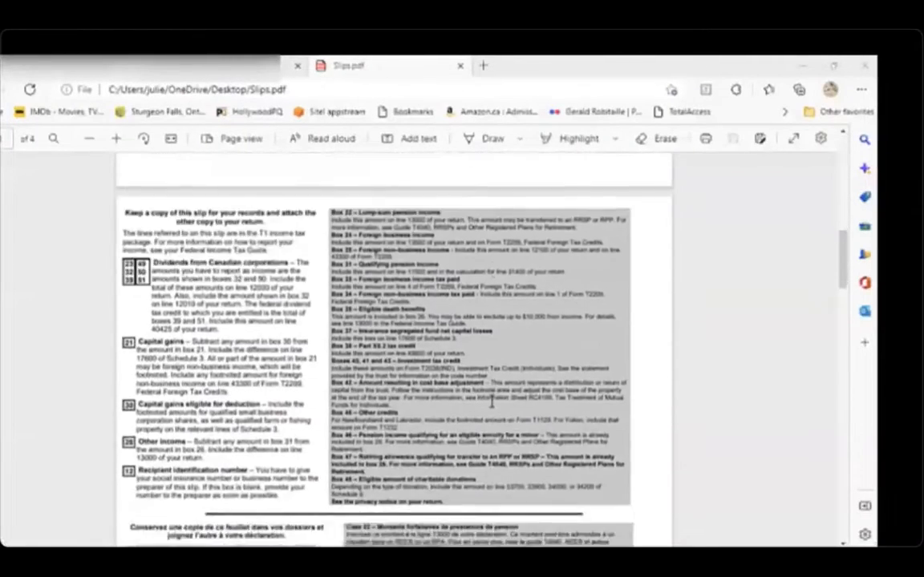
scroll(504, 410, down, 10)
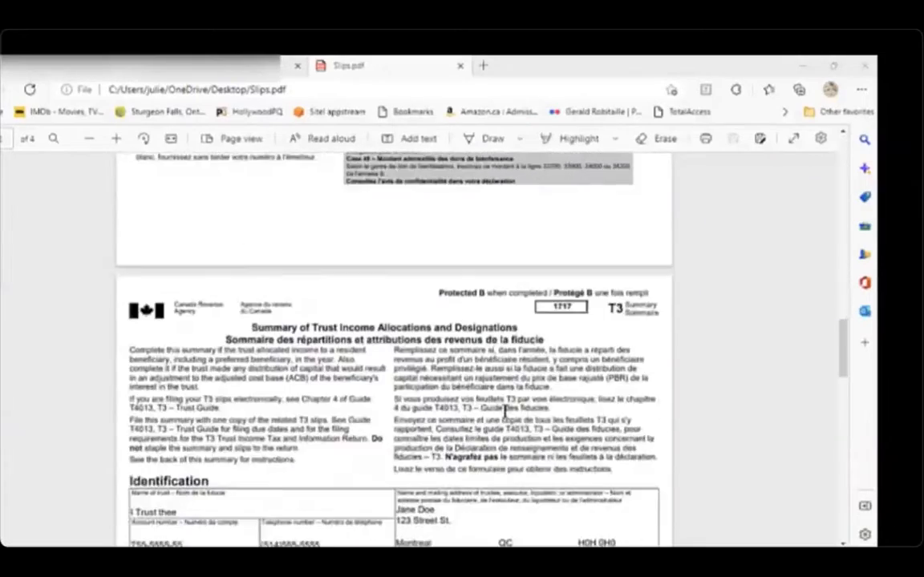
scroll(504, 418, down, 5)
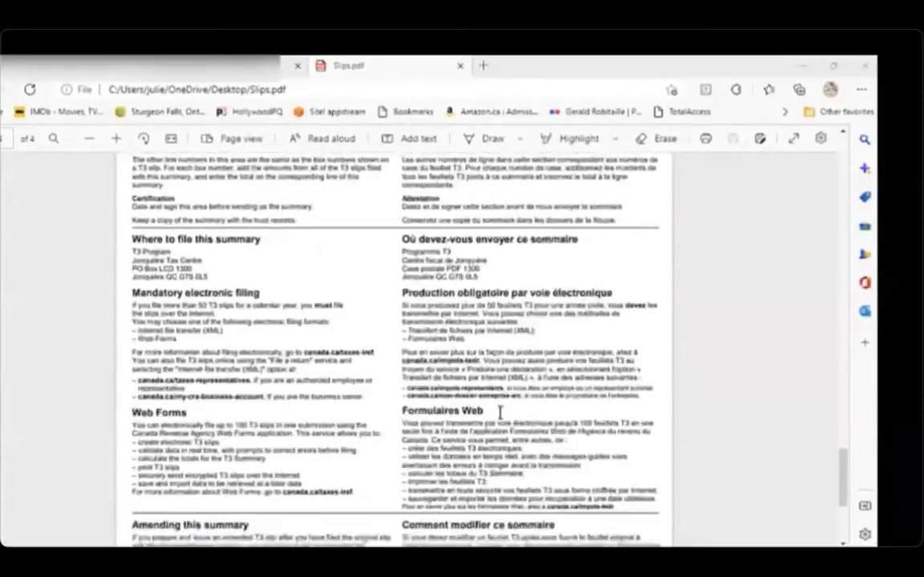
scroll(504, 417, up, 10)
scroll(502, 415, up, 12)
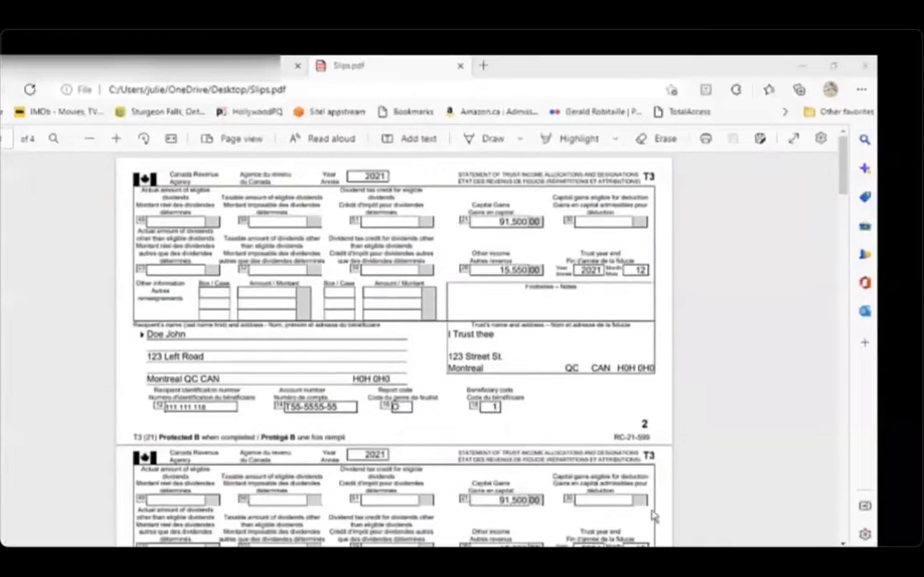
Return to ProFile and set up slip printing for RL16 slips with the Magnetic Media print set, adding Copy 1 and English Notes.
key(alt+Tab)
click(25, 65)
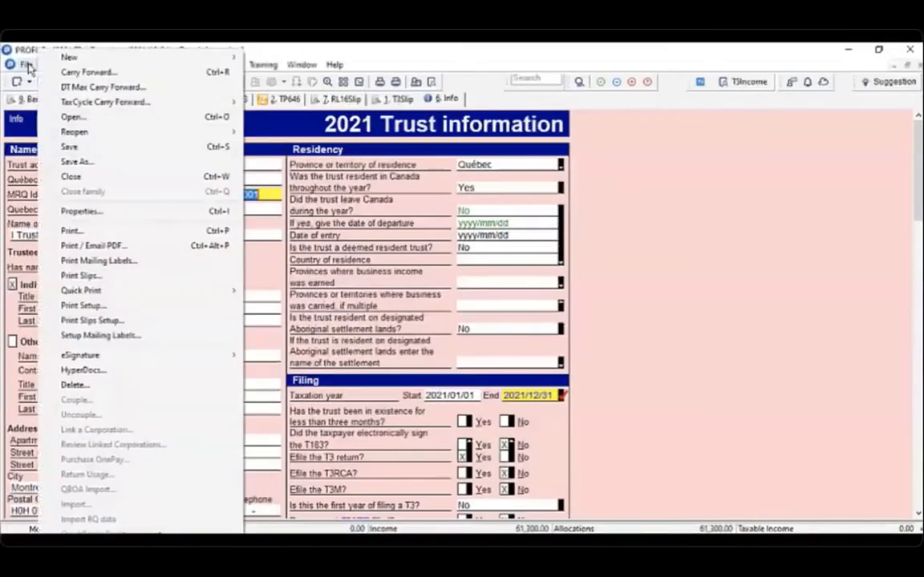
click(118, 275)
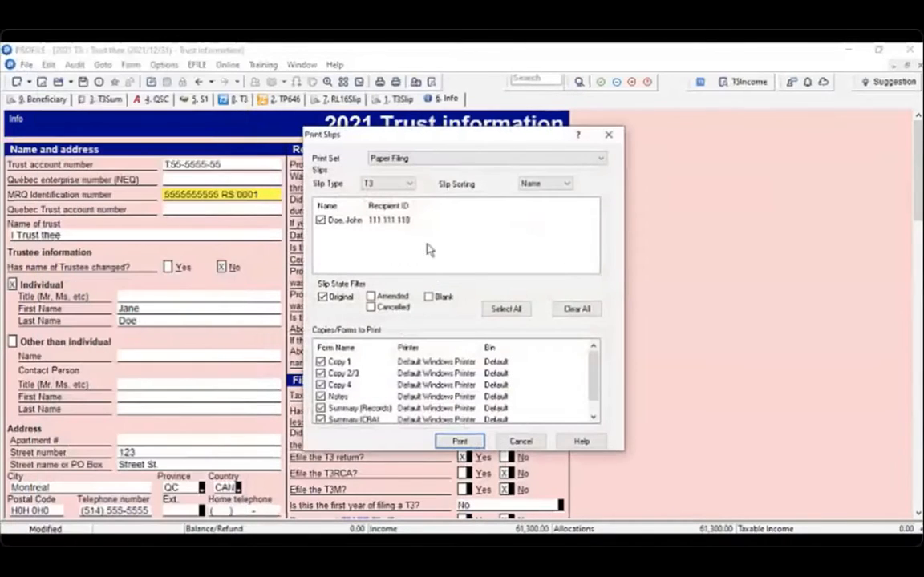
click(465, 158)
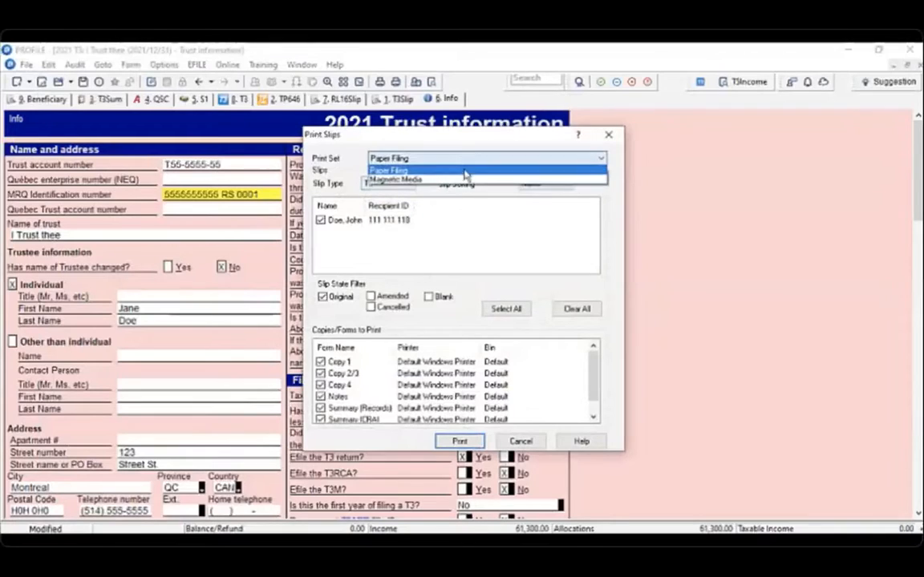
click(469, 181)
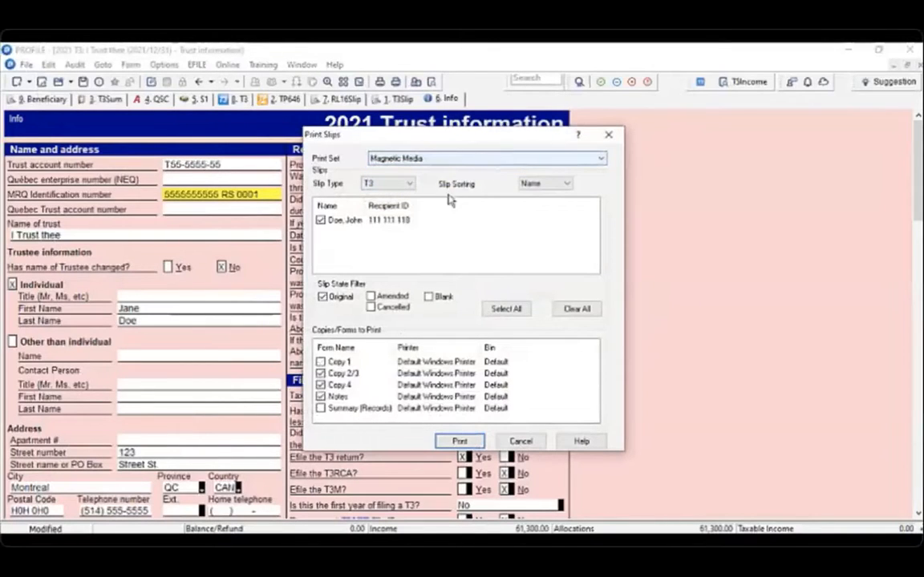
click(409, 183)
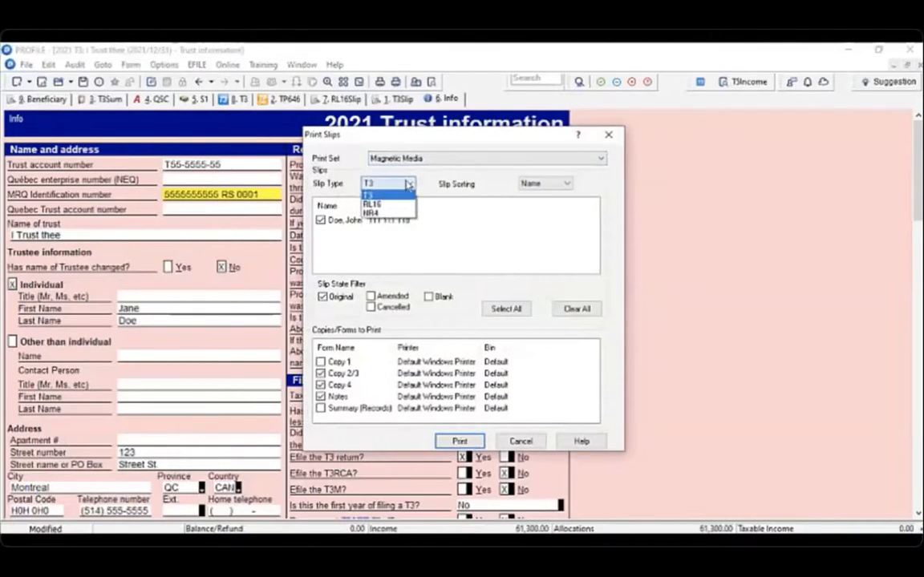
click(401, 204)
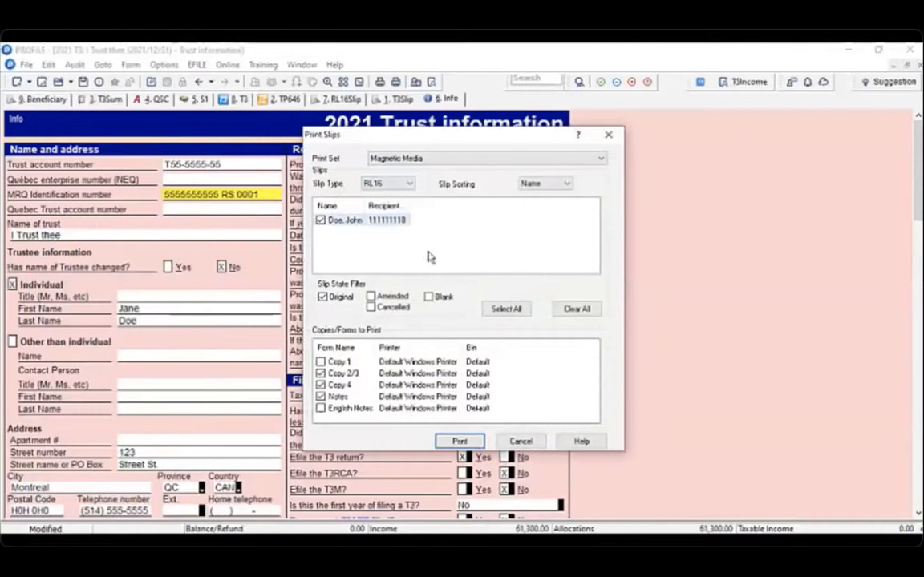
click(321, 362)
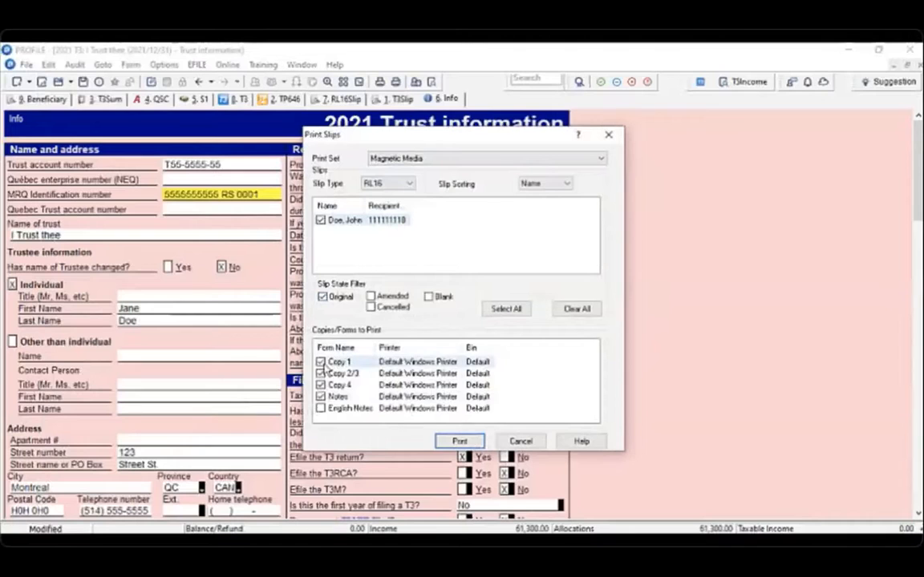
click(320, 409)
Print the RL16 slip to a PDF named rl16 on the OneDrive Desktop and look through its pages.
click(459, 441)
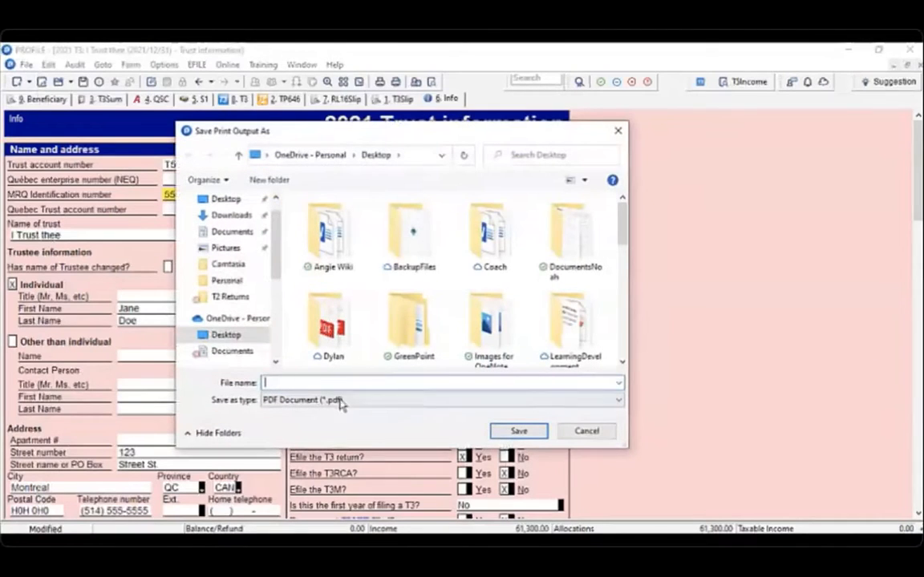
text(rl16)
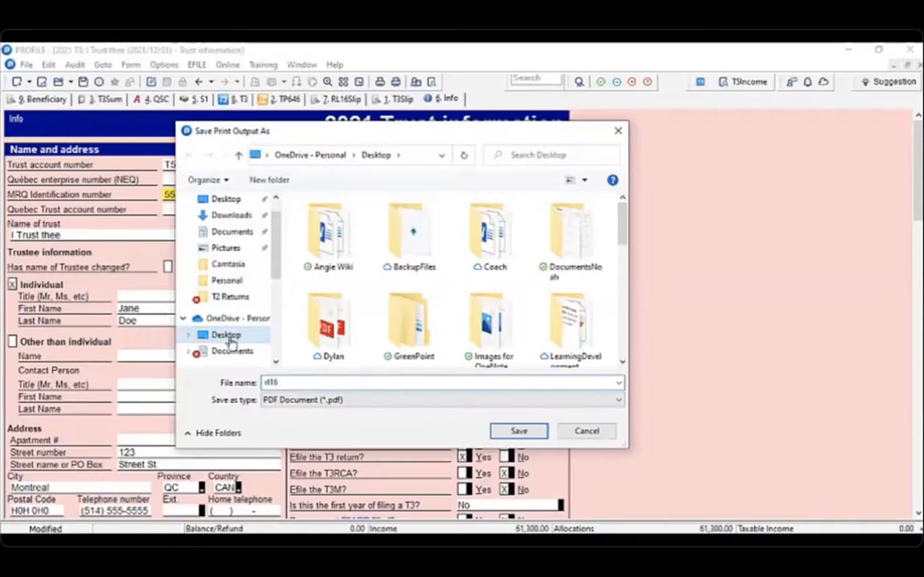
click(520, 432)
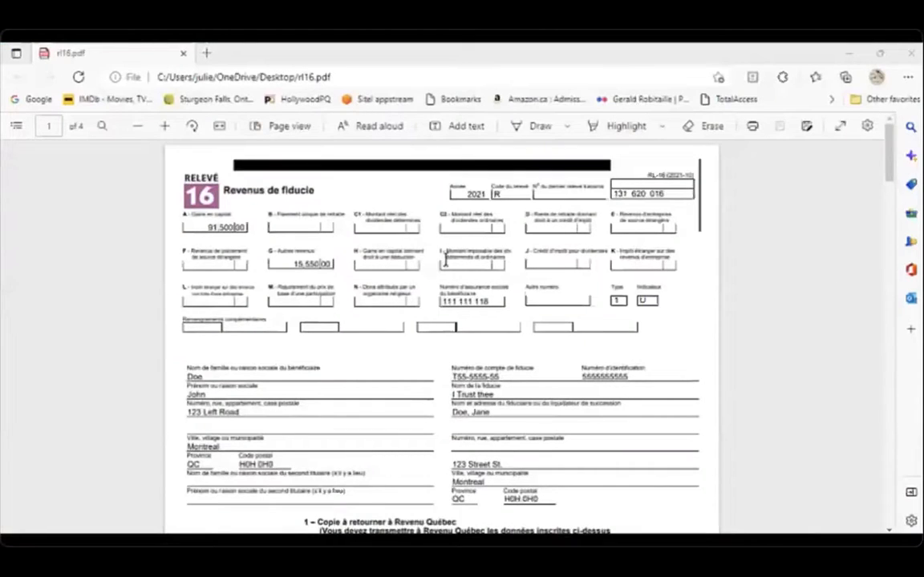
scroll(414, 340, down, 10)
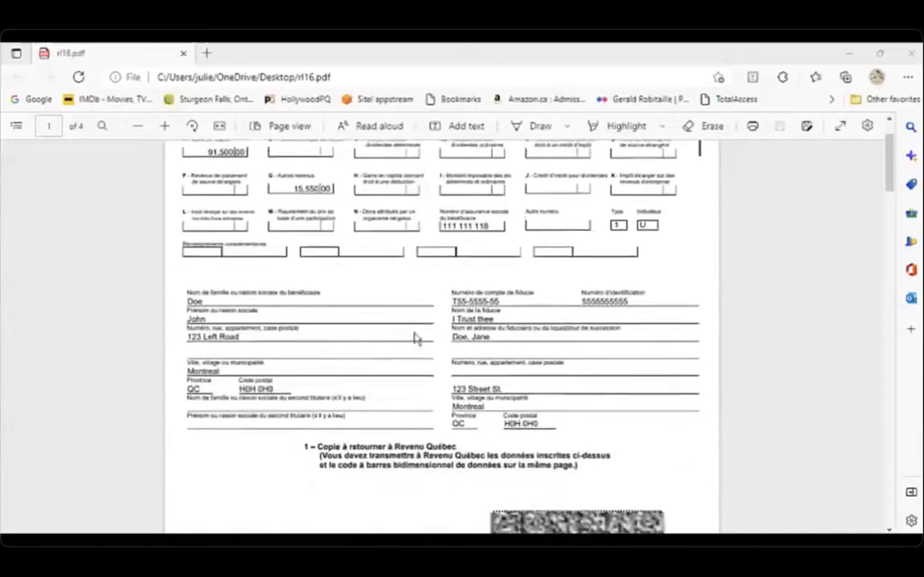
scroll(415, 339, down, 20)
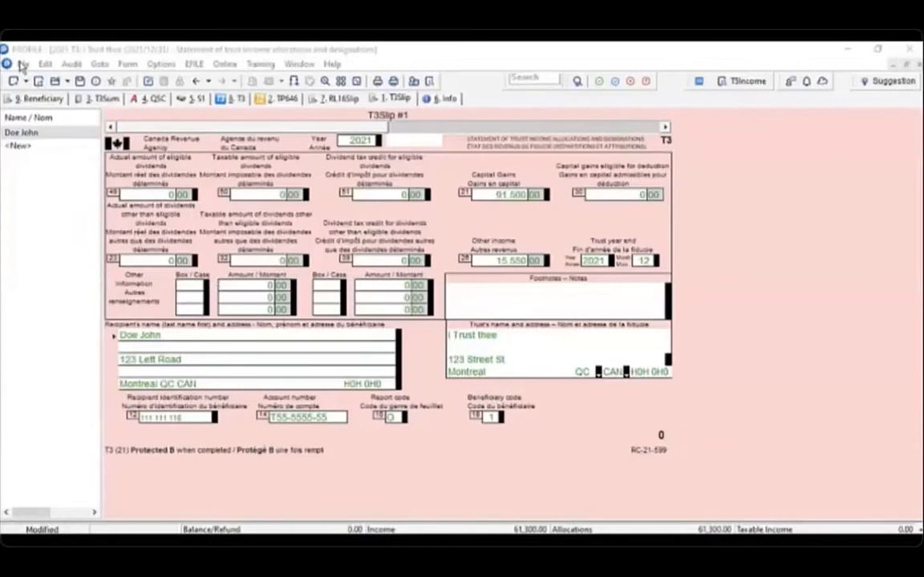
Open the slips print setup for the 2021 T3/TP646 return and choose the Magnetic Media print set for T3 slips.
click(23, 64)
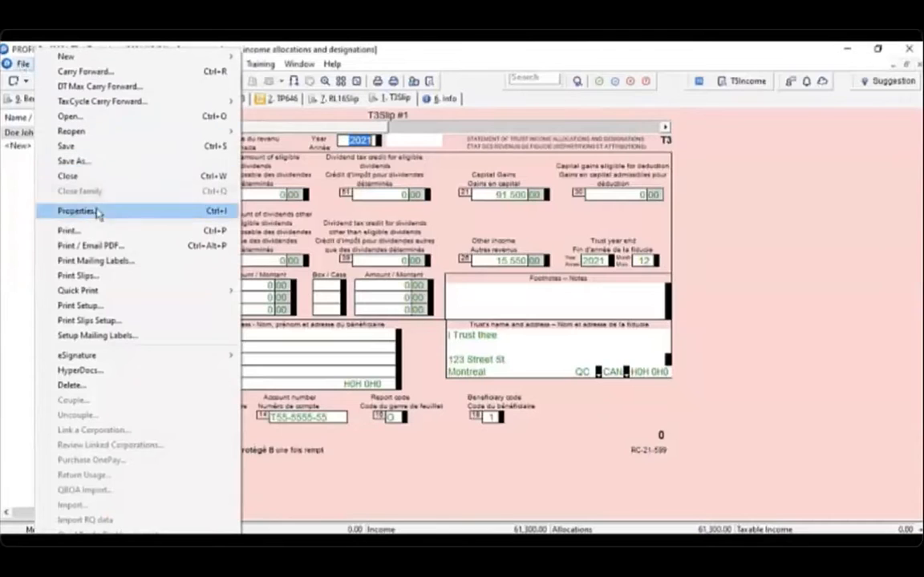
mouse_move(112, 290)
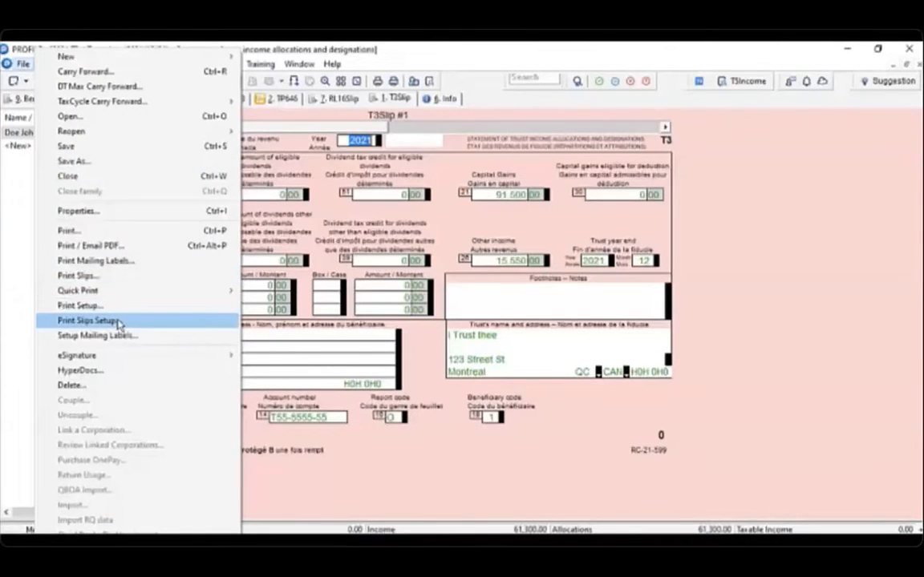
click(88, 321)
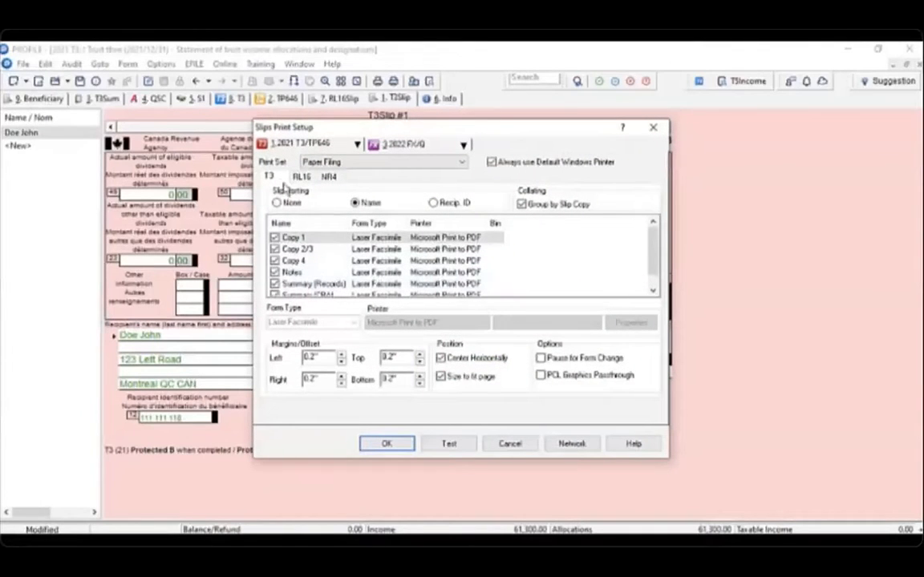
click(355, 163)
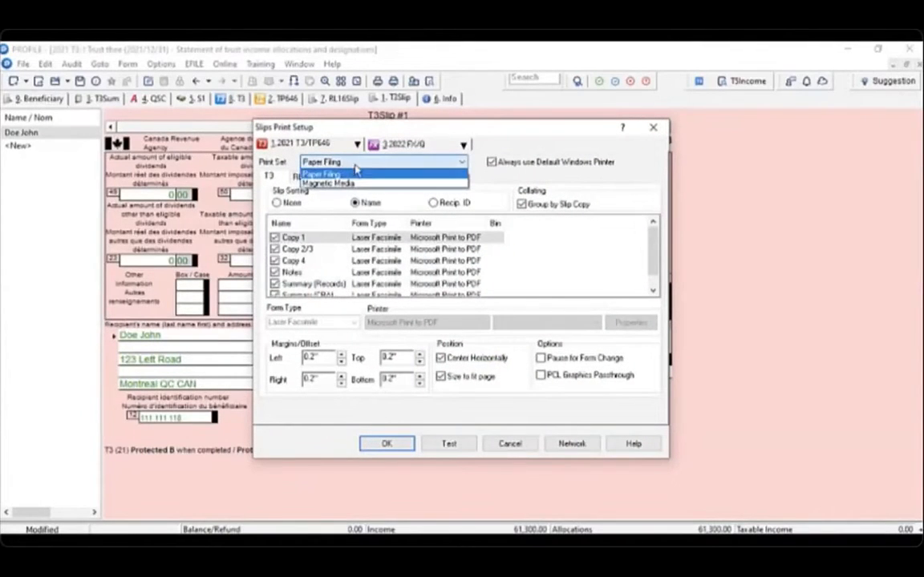
click(329, 183)
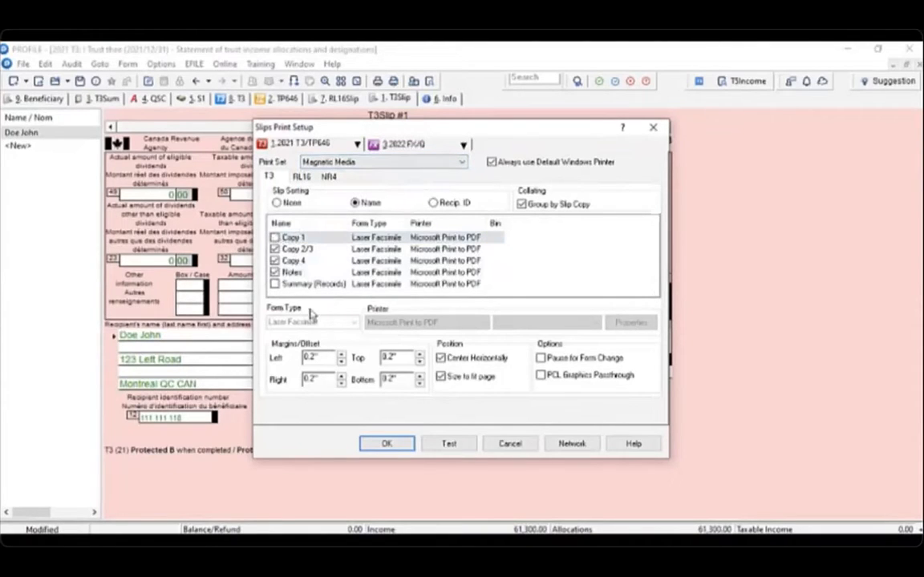
Stop always using the default Windows printer, assign the HP DeskJet 2700 series printer to T3 Copy 1, and select Copy 2/3.
click(492, 162)
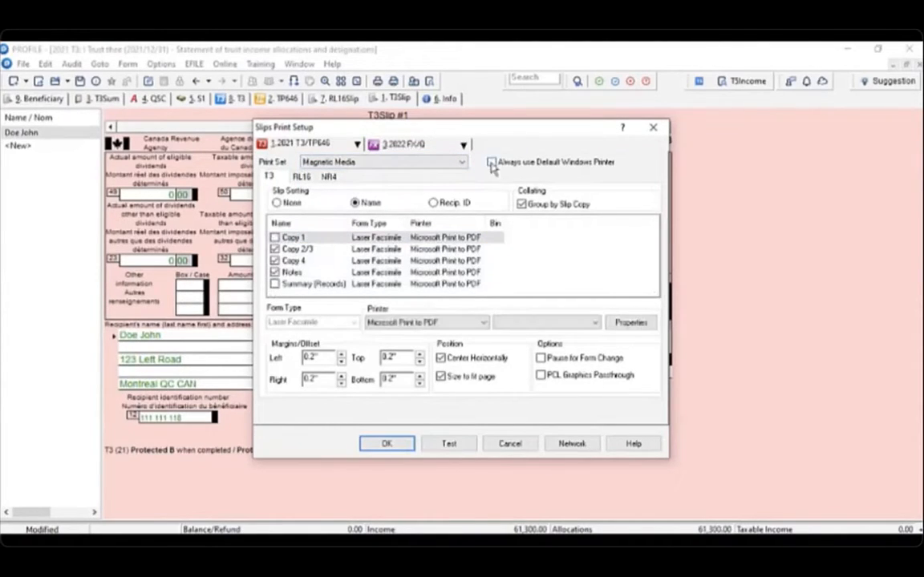
click(413, 322)
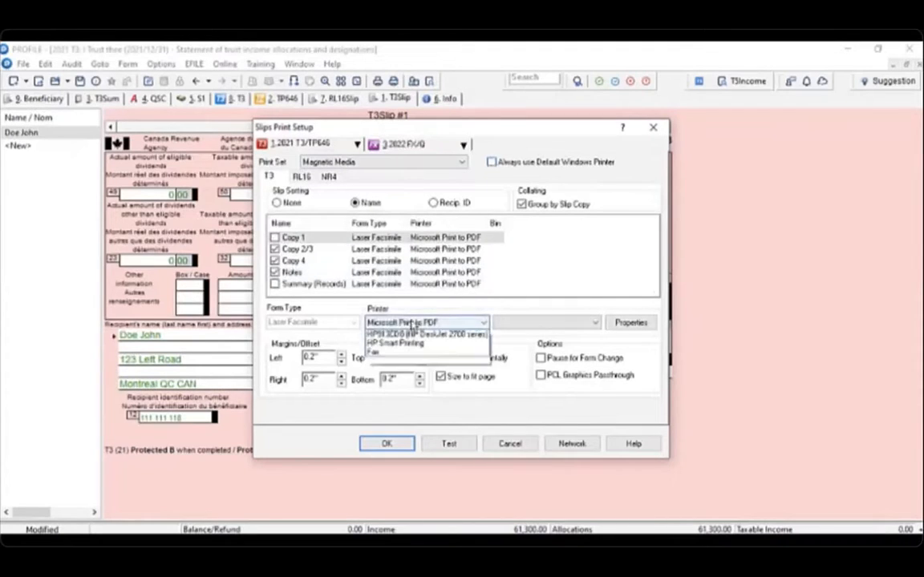
click(425, 380)
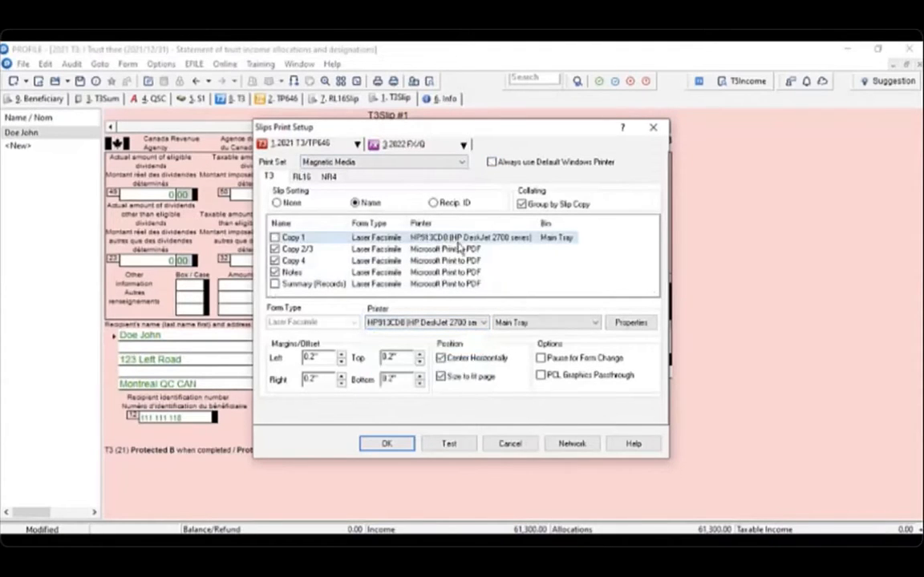
click(416, 250)
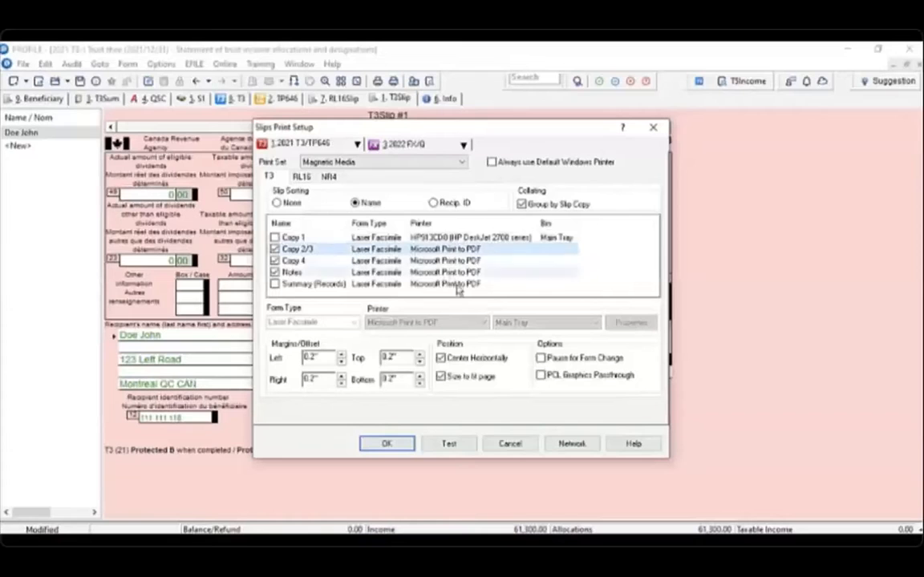
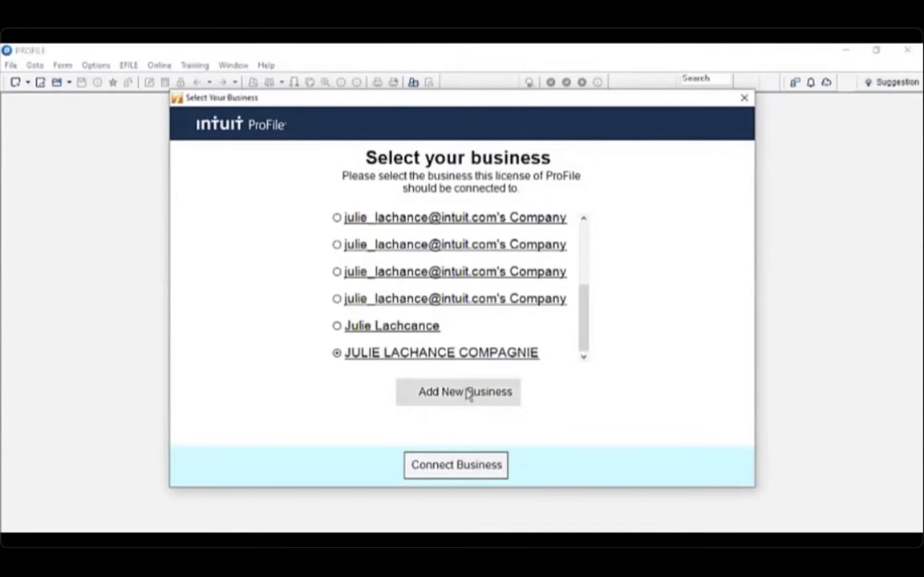
Connect the selected business to the ProFile license and finish the sign-in.
click(457, 473)
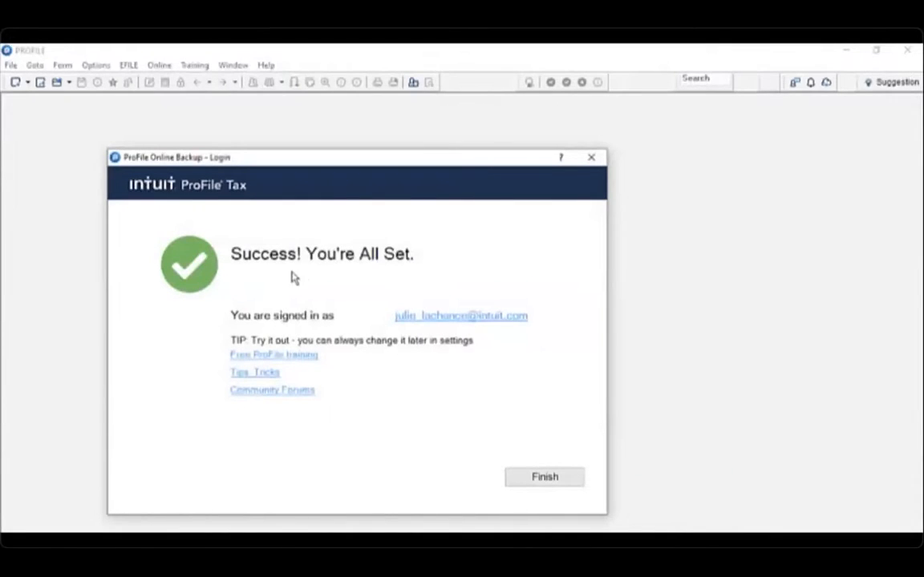
click(545, 477)
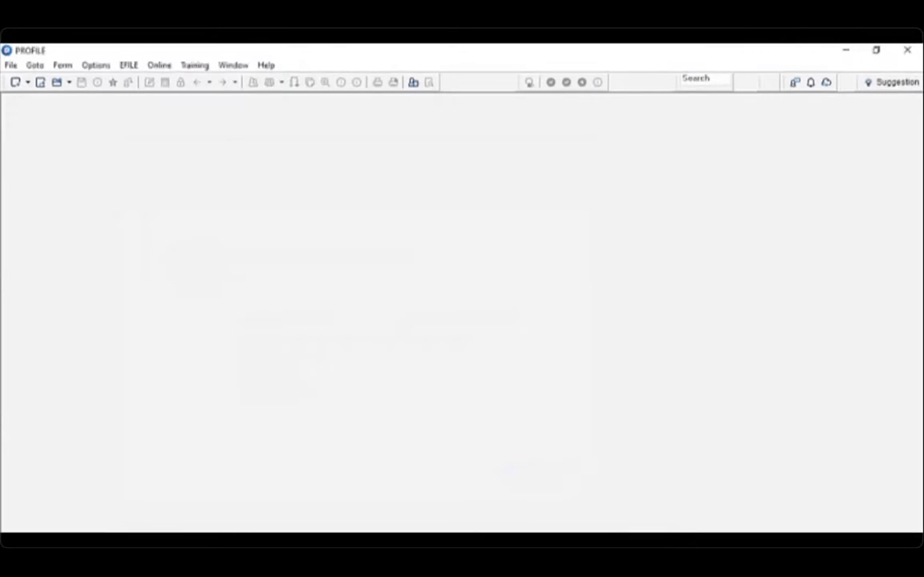
Open the eSignature connection options and view the AdobeSign entry alongside DocuSign.
click(11, 66)
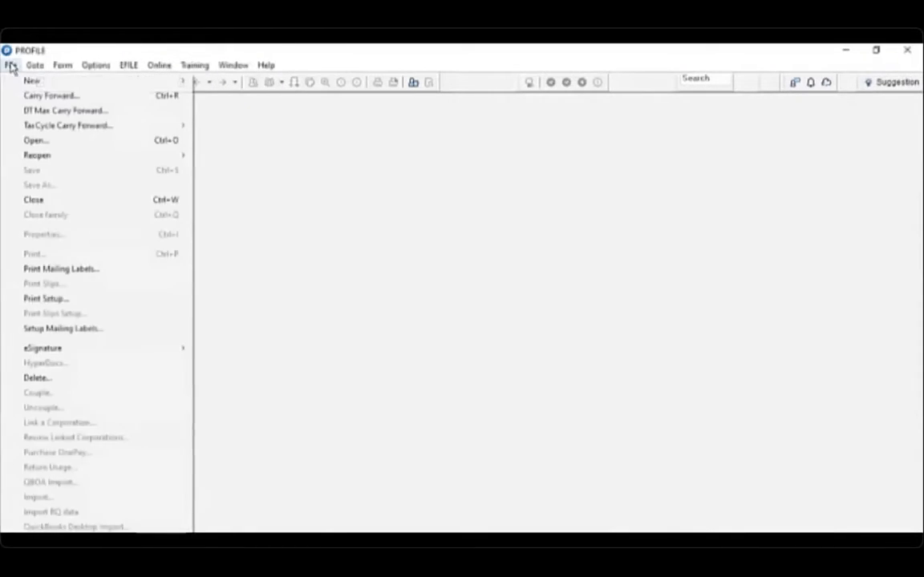
mouse_move(47, 350)
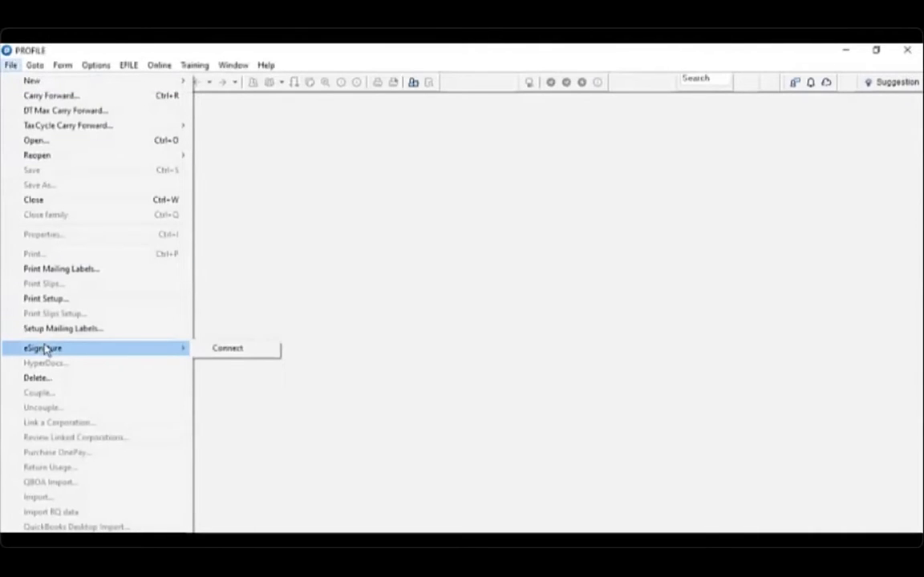
click(221, 351)
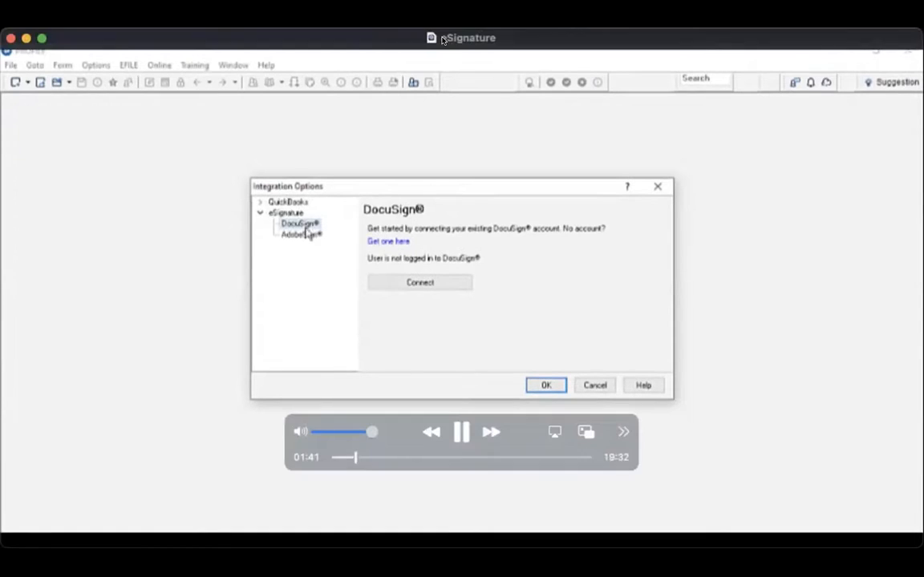
click(303, 235)
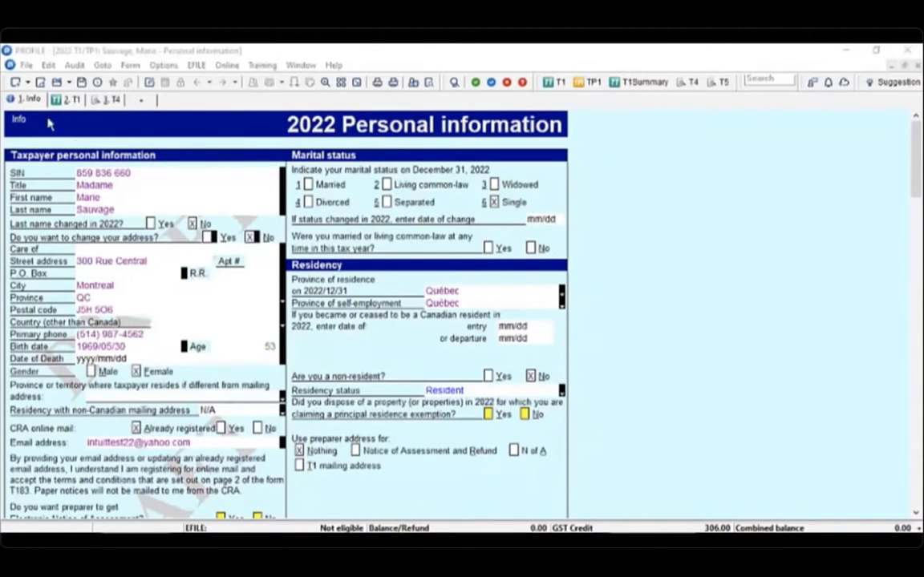
Start collecting eSignatures for the open 2022 T1/TP1 return's documents.
click(25, 66)
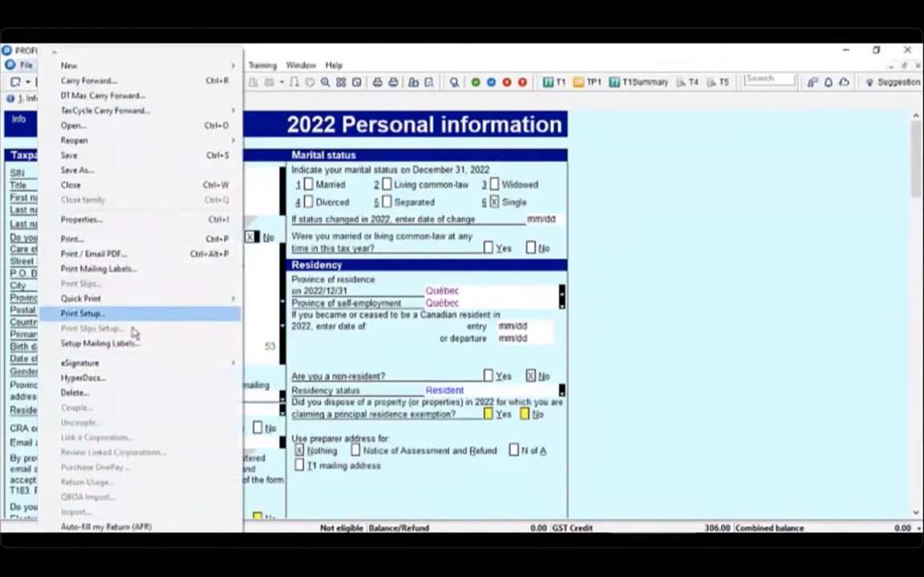
mouse_move(117, 366)
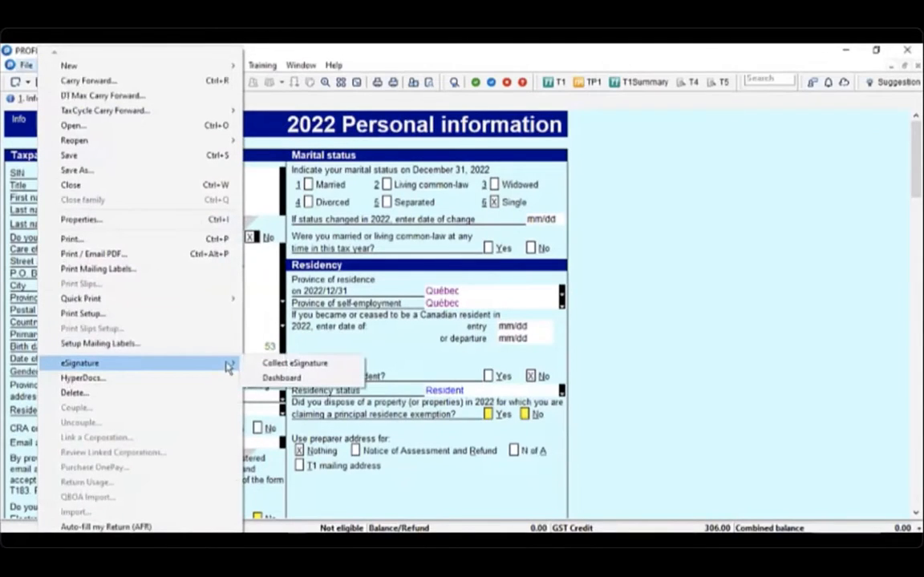
click(296, 364)
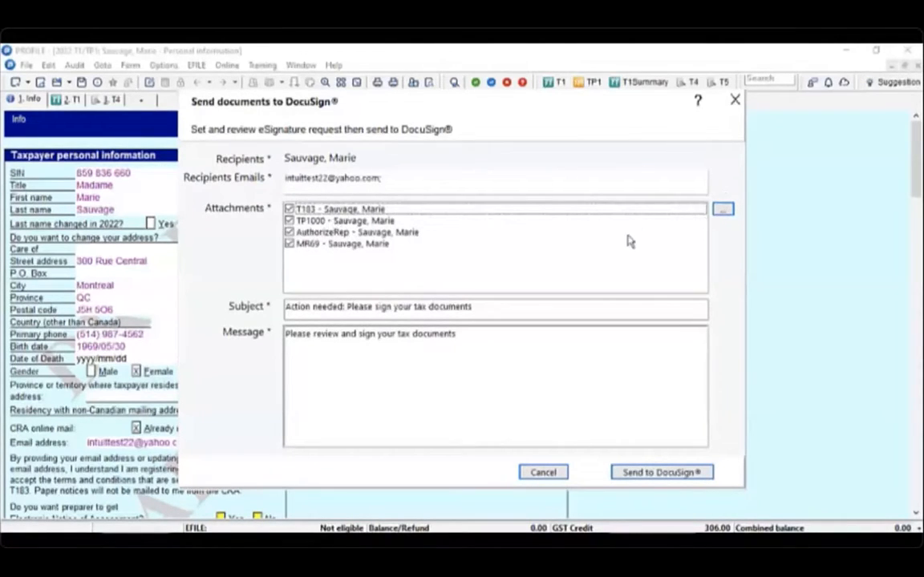
Attach t1-ovp-21e.pdf from Documents to the eSignature request, suppress the password-protected PDF notice, and send the request to DocuSign.
click(722, 210)
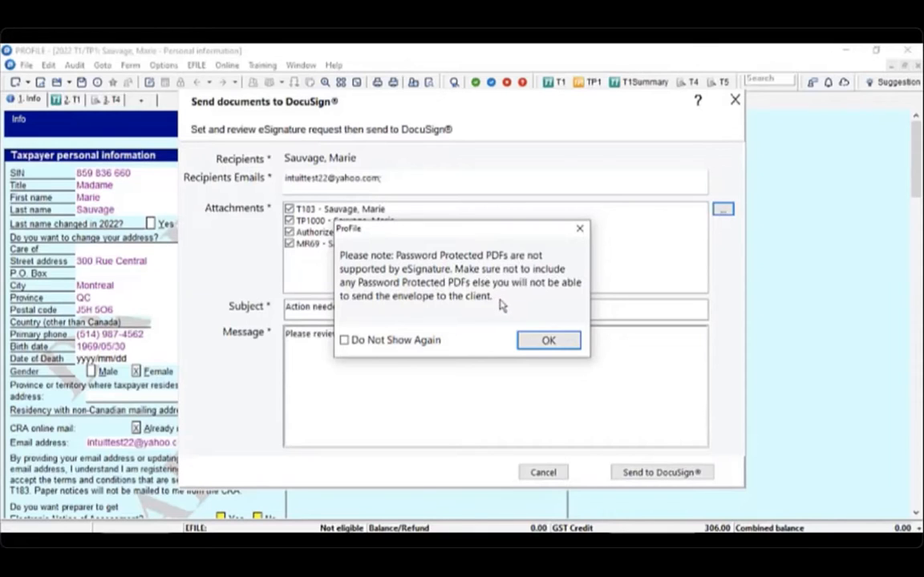
click(346, 340)
click(546, 340)
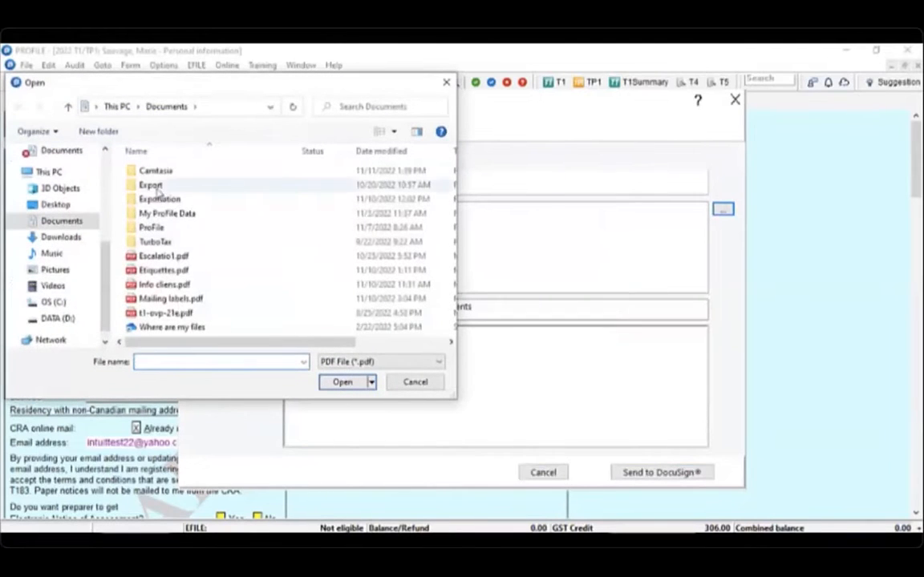
scroll(150, 216, right, 1)
scroll(151, 216, left, 1)
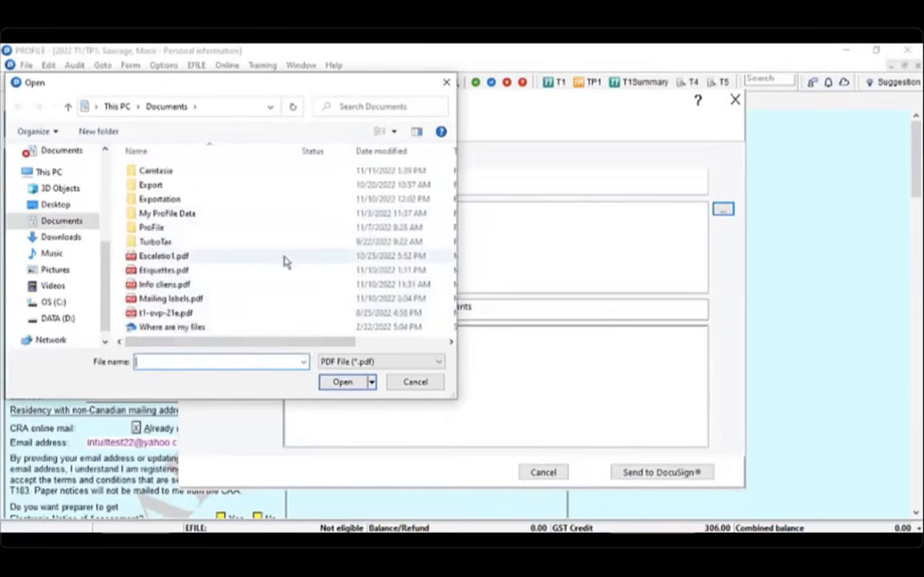
click(167, 314)
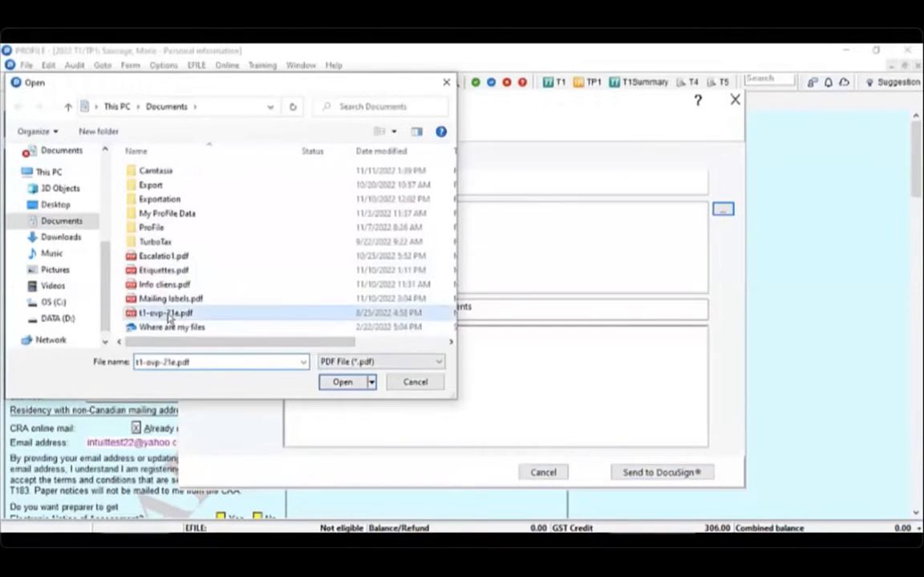
click(347, 383)
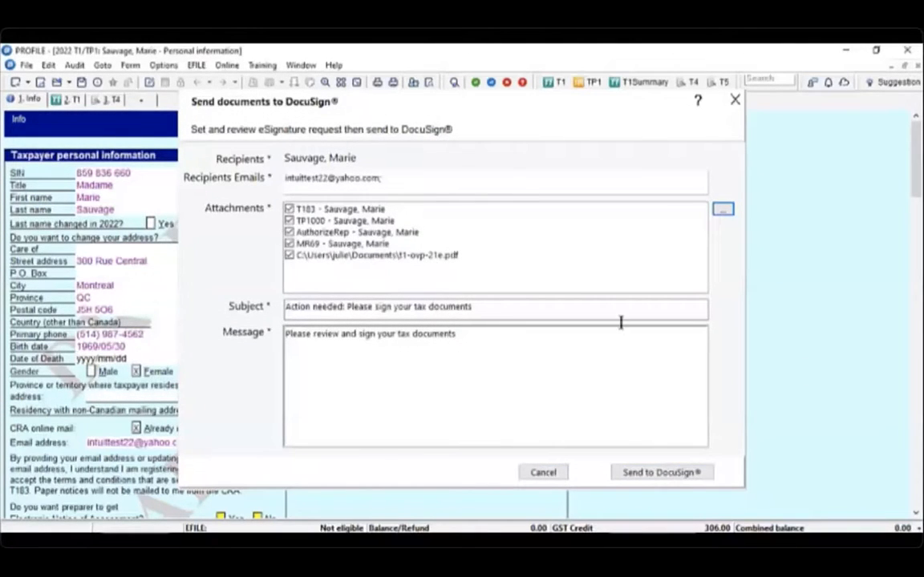
click(670, 477)
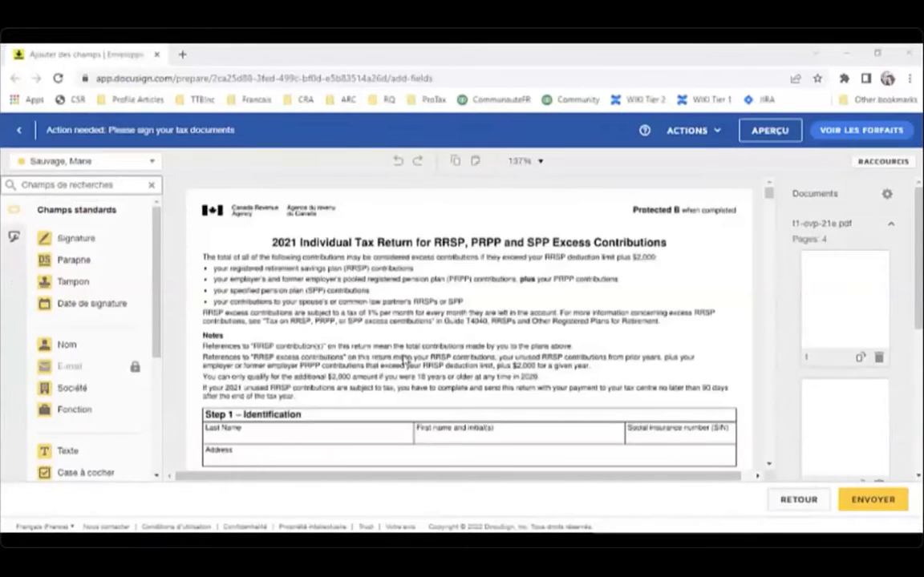
Place a signature field in the Step 4 – Certification section of t1-ovp-21e.pdf.
scroll(470, 320, down, 10)
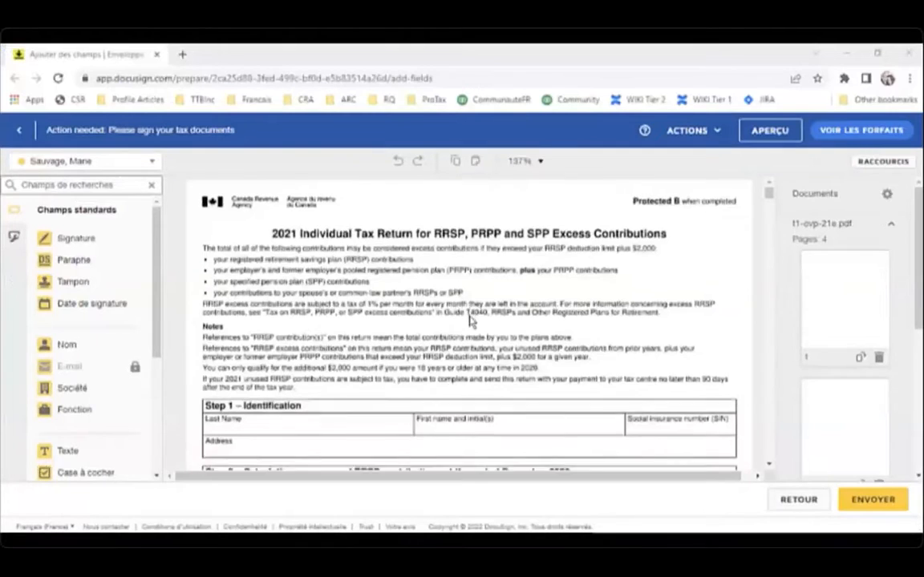
scroll(470, 320, down, 3)
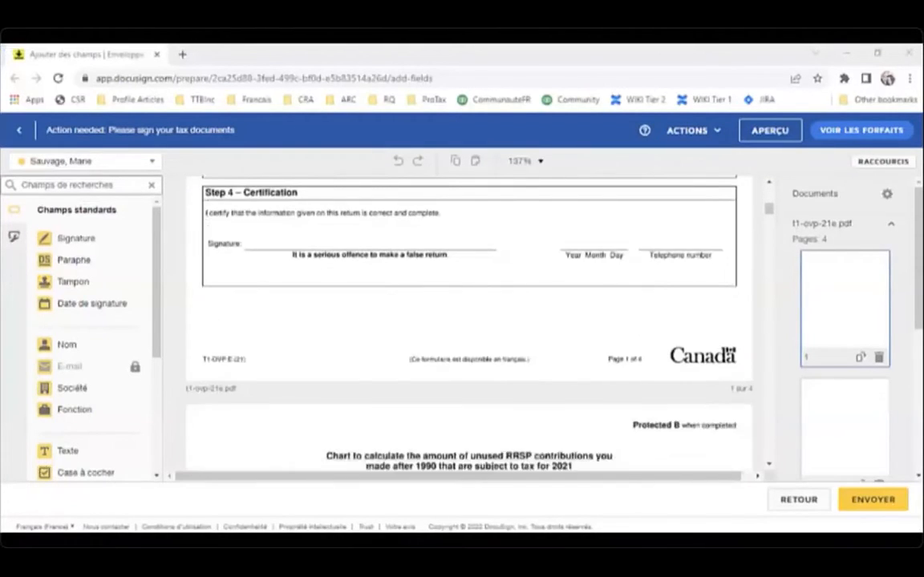
scroll(470, 320, up, 2)
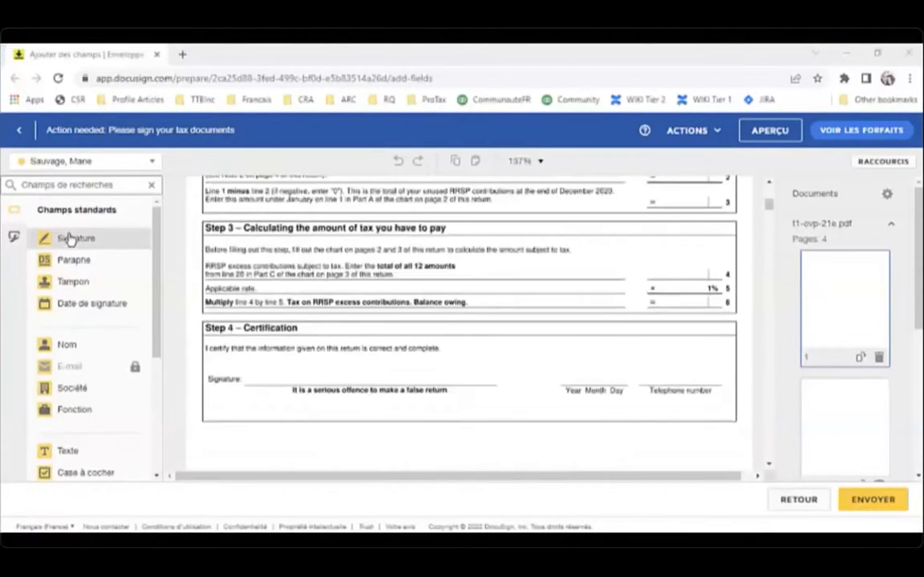
click(71, 243)
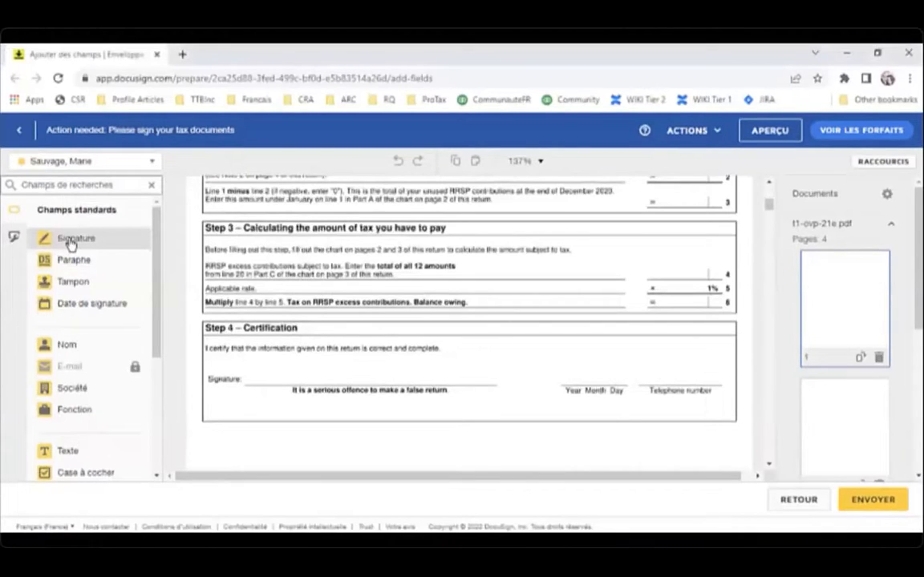
mouse_move(69, 244)
mouse_down()
mouse_move(46, 208)
mouse_move(495, 354)
mouse_move(447, 344)
mouse_up()
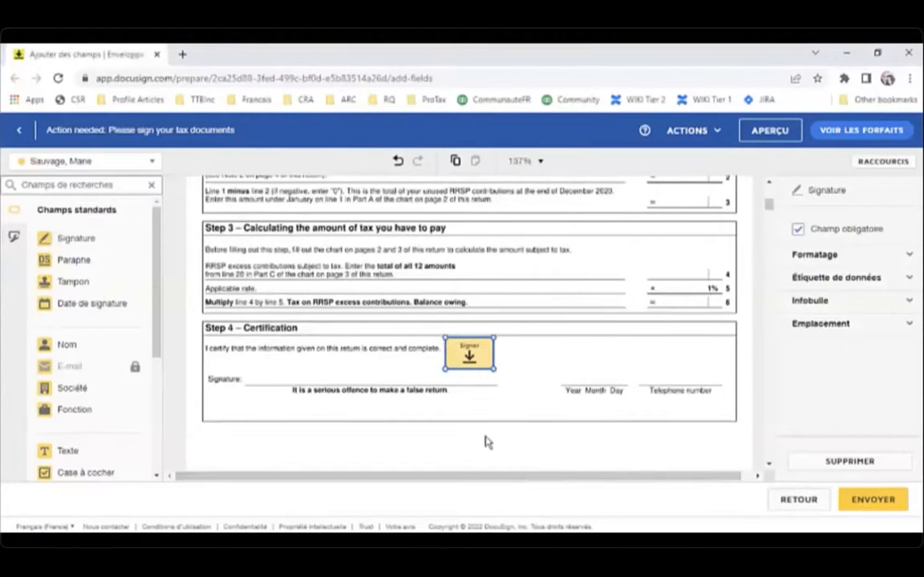
Place a signature field in Part F – Declaration and authorization of the T183 form.
scroll(487, 441, down, 3)
scroll(489, 443, down, 10)
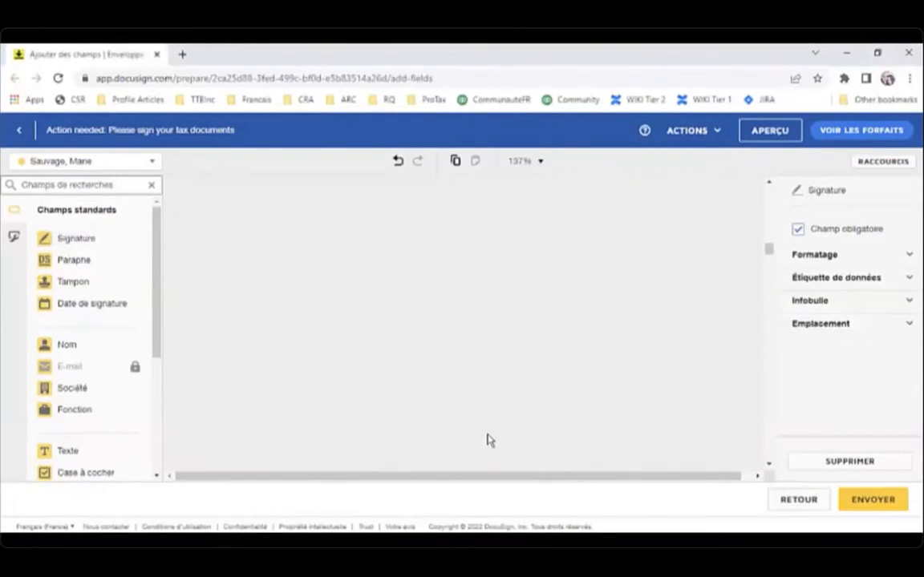
scroll(489, 440, down, 5)
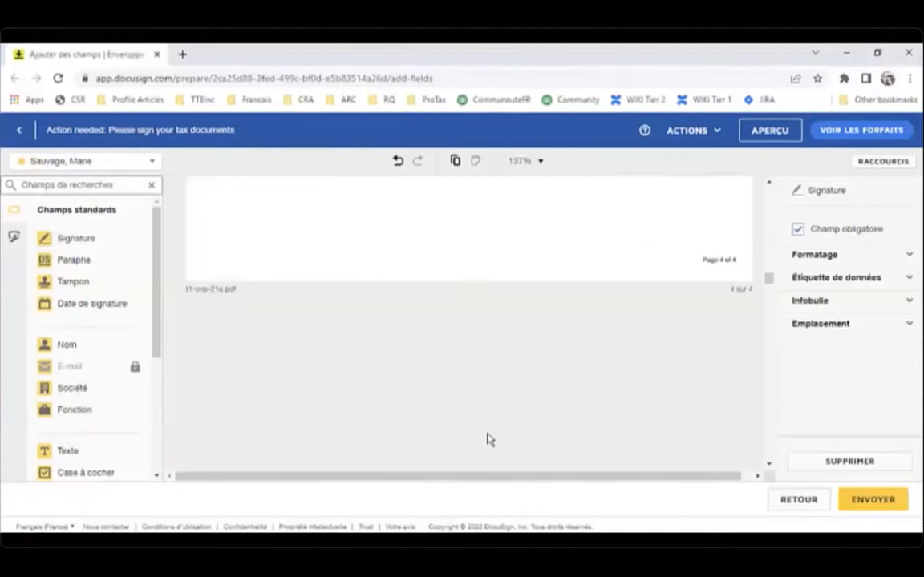
scroll(488, 437, up, 4)
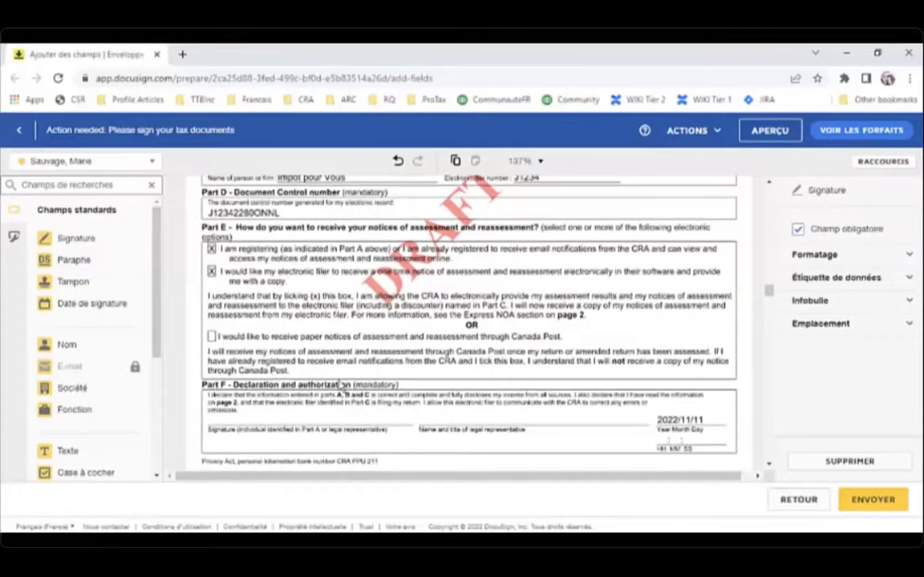
mouse_move(63, 239)
mouse_down()
mouse_move(365, 338)
mouse_move(381, 393)
mouse_move(374, 386)
mouse_up()
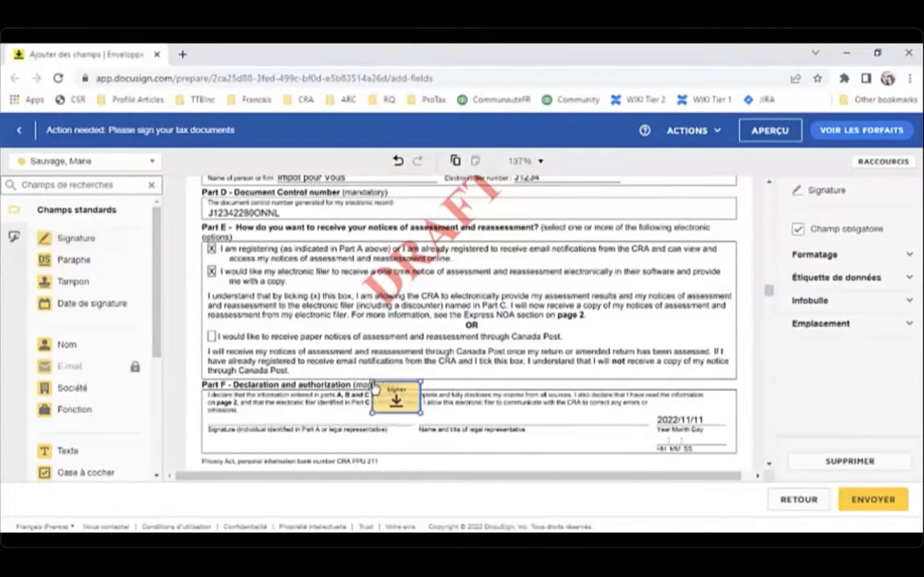
scroll(408, 443, down, 5)
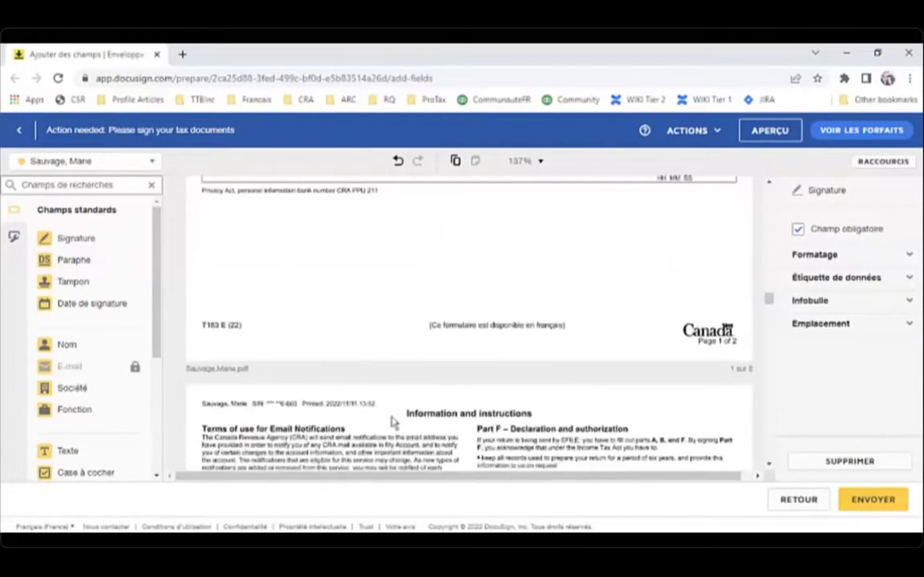
Send the prepared DocuSign envelope with its signature fields to the recipient.
scroll(437, 426, up, 4)
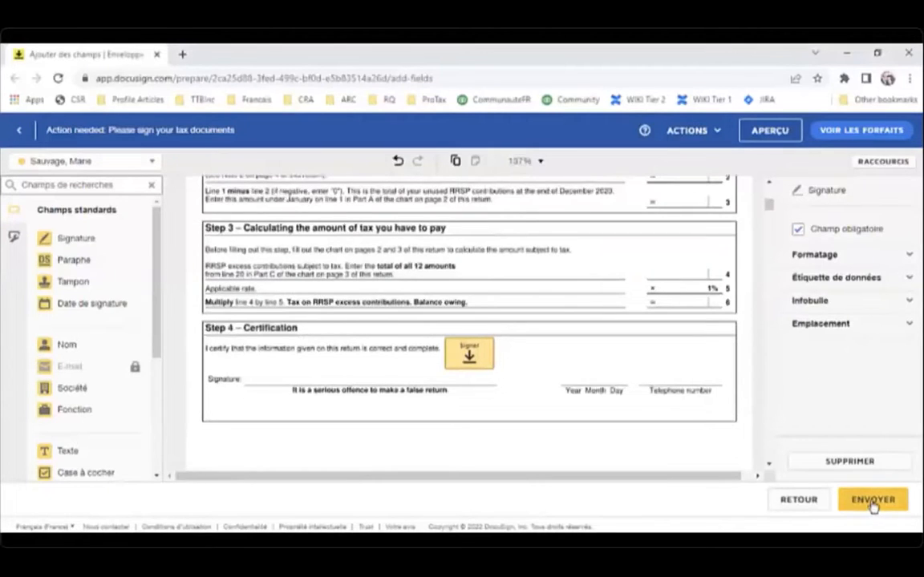
click(855, 500)
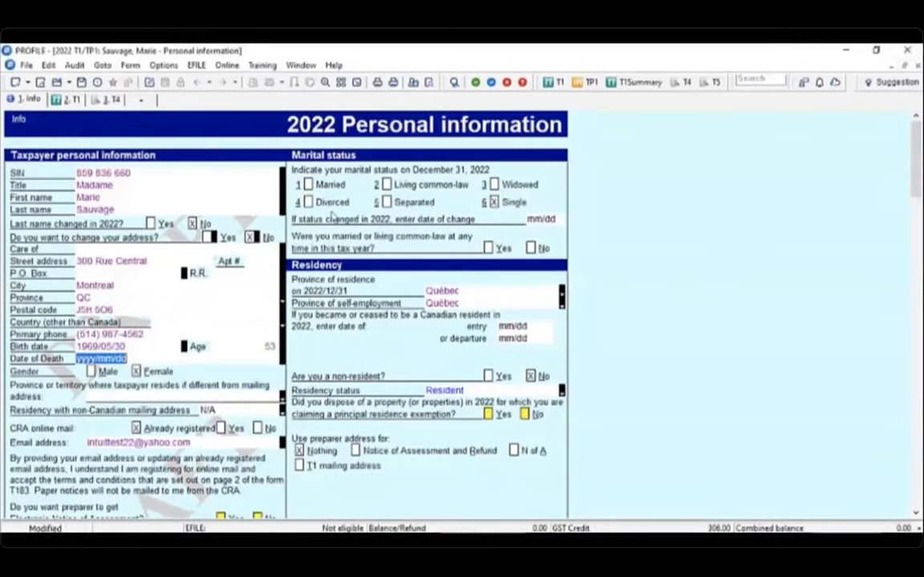
Switch to ProFile and open the eSignature dashboard from the 2022 T1/TP1 return.
click(27, 65)
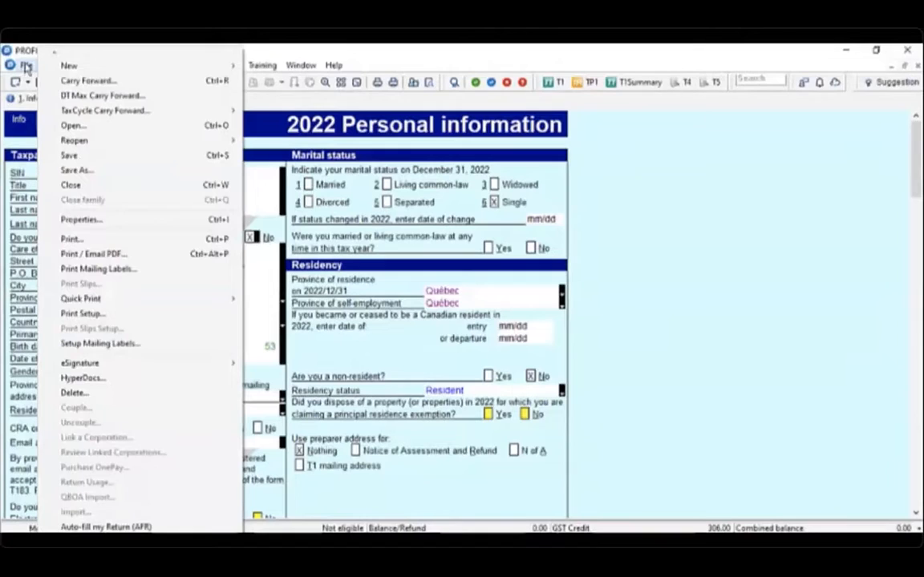
mouse_move(103, 366)
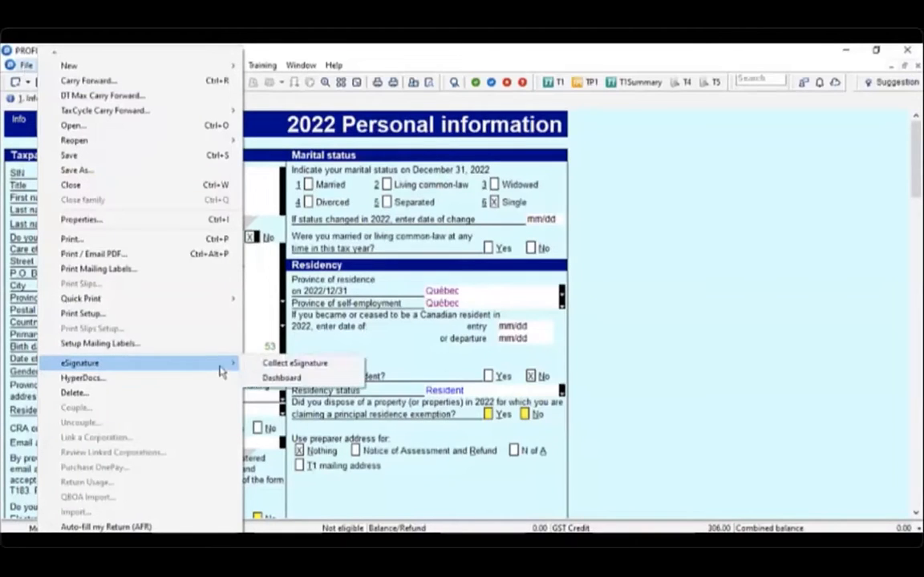
click(267, 379)
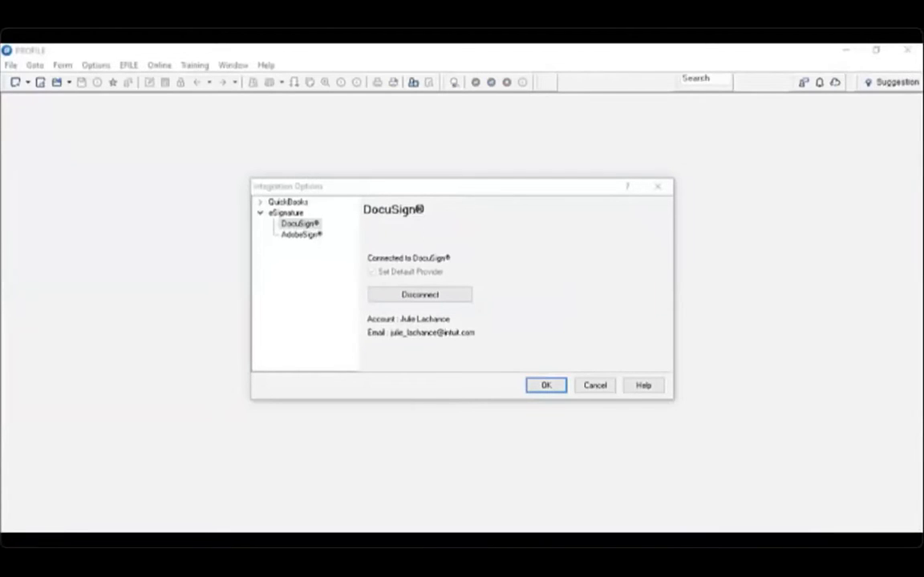
mouse_move(241, 540)
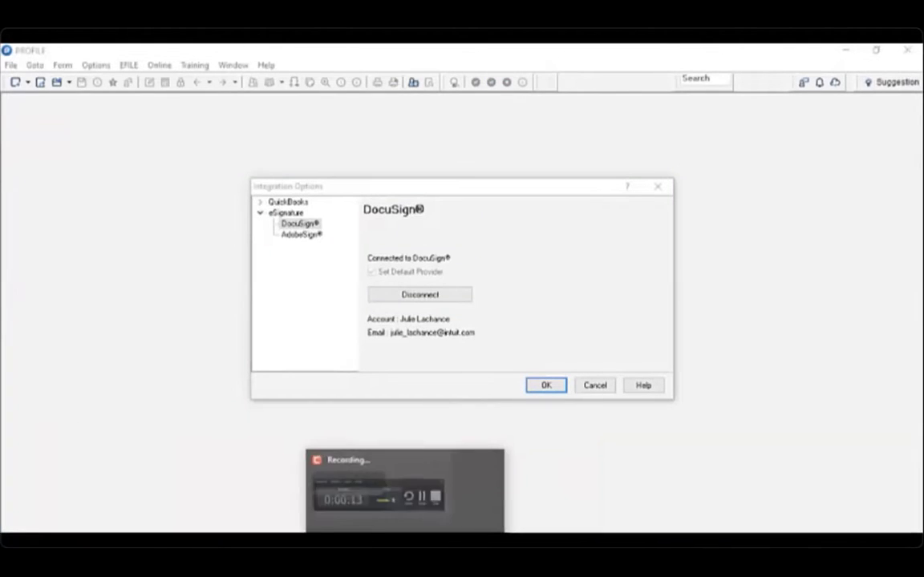
click(531, 512)
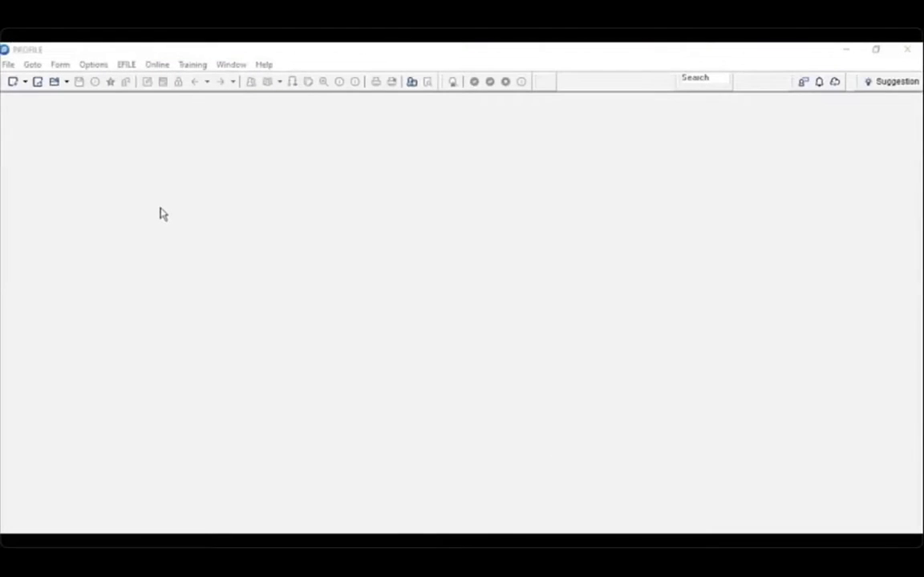
Sign in to the Intuit account with its password, connect the last listed business to this ProFile license, and finish.
click(152, 68)
click(167, 81)
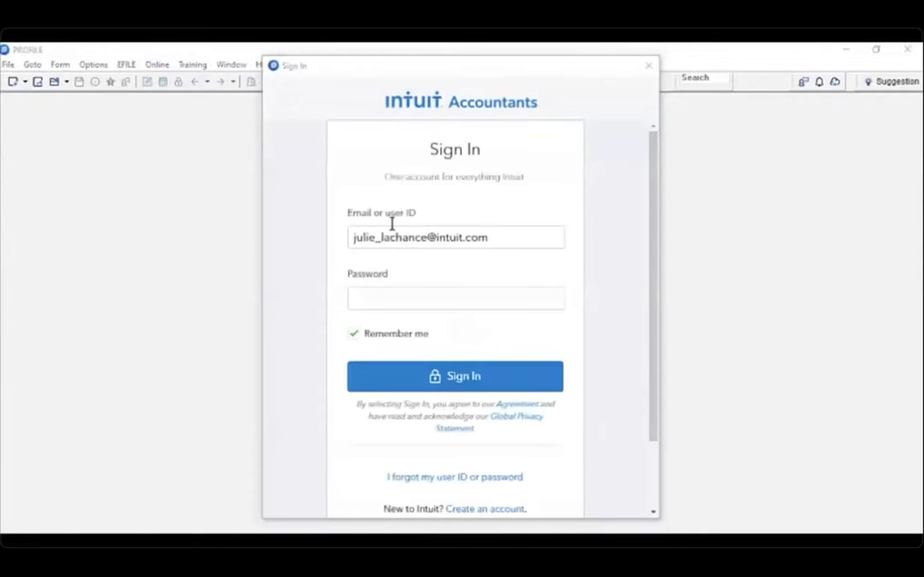
click(425, 300)
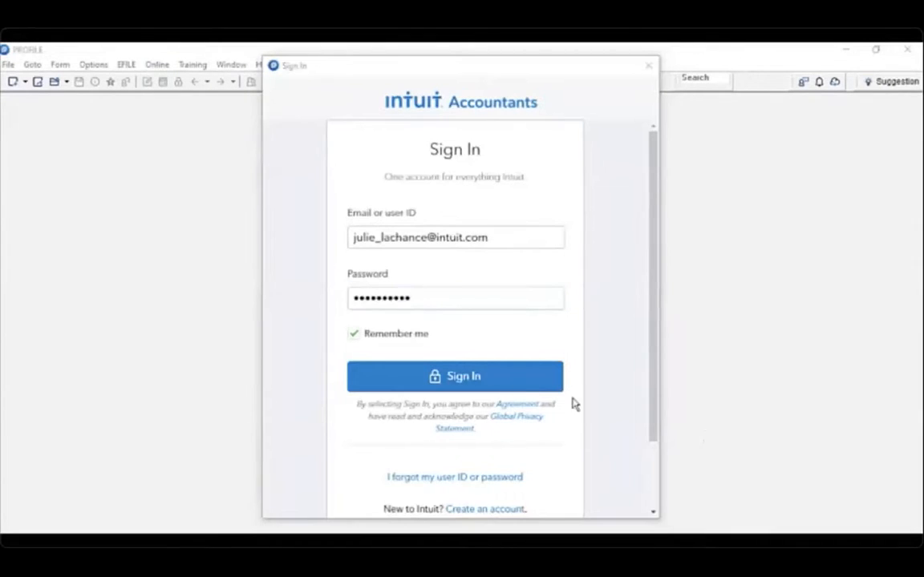
click(453, 376)
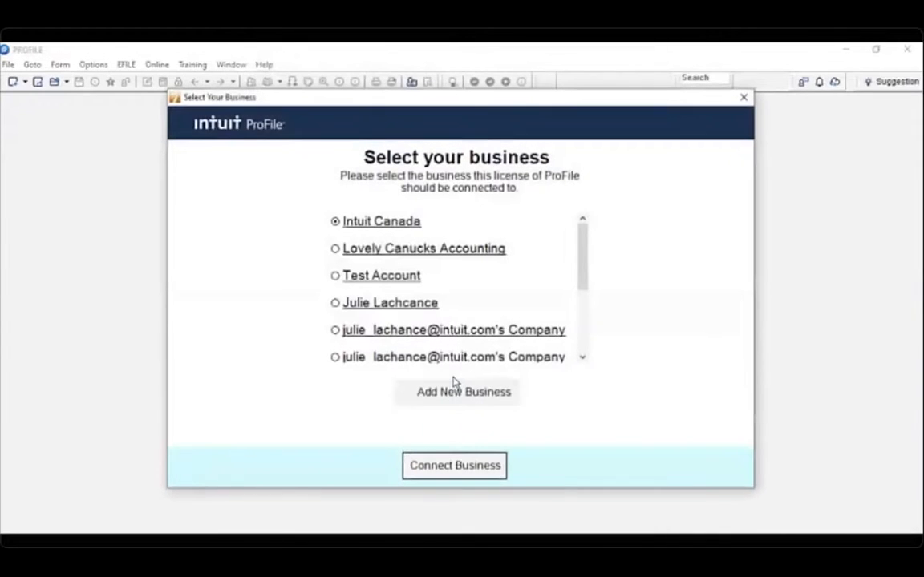
scroll(493, 303, down, 5)
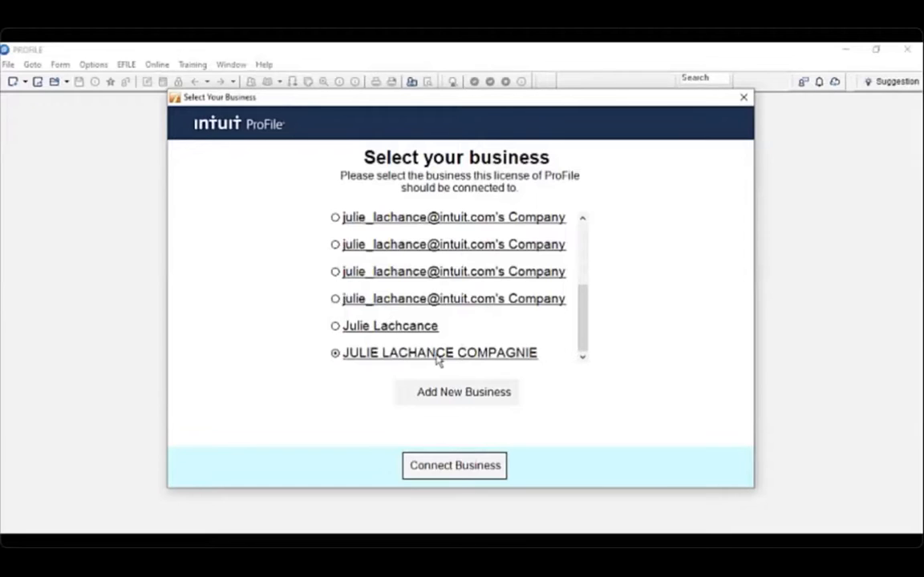
click(472, 470)
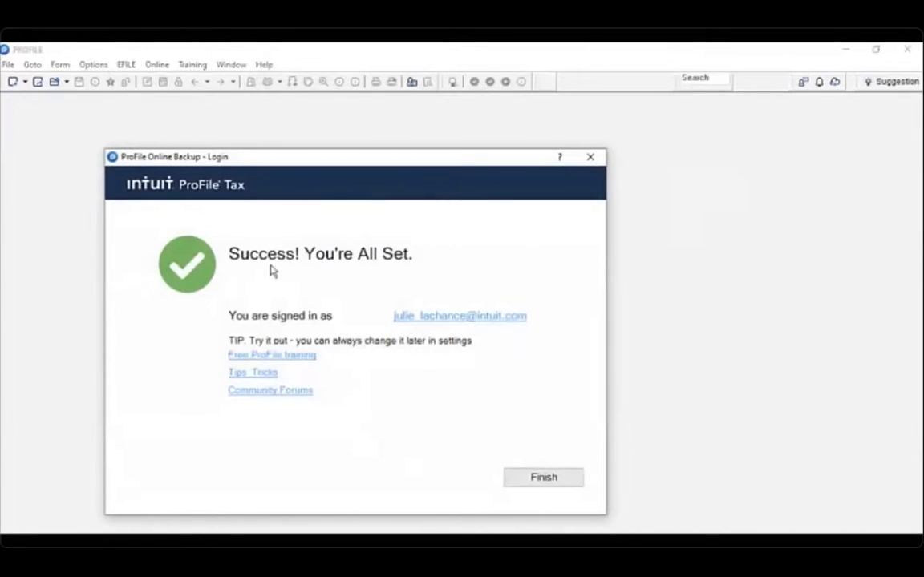
click(544, 476)
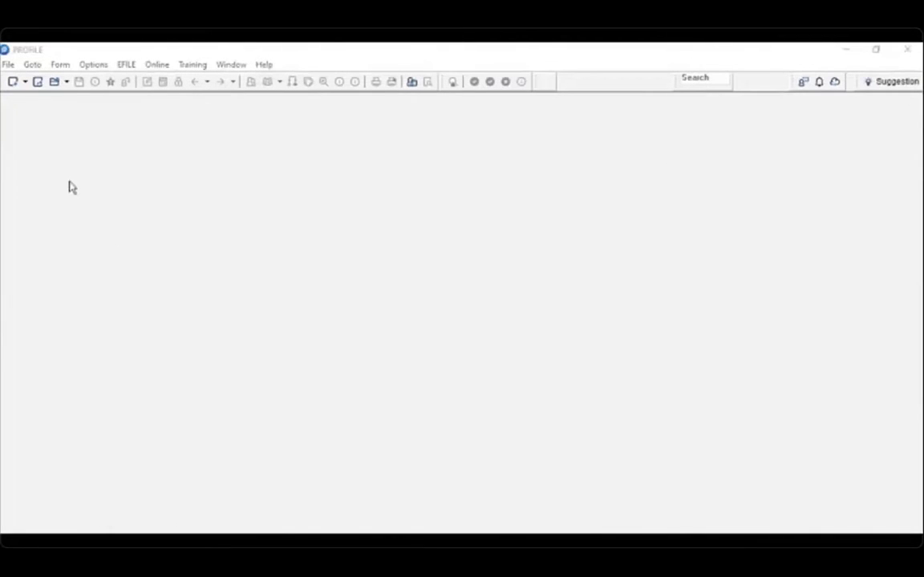
Open the eSignature connection options and display the AdobeSign integration settings.
click(8, 64)
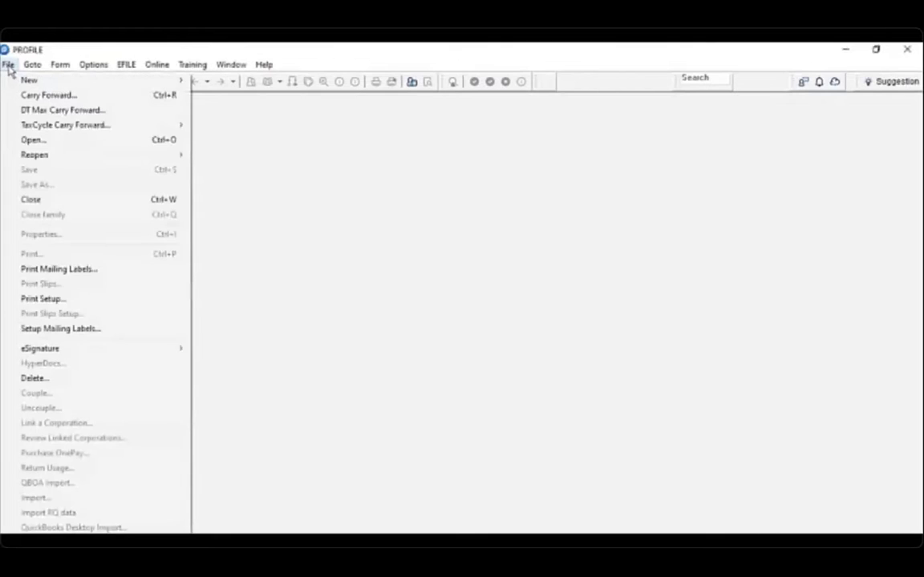
mouse_move(96, 353)
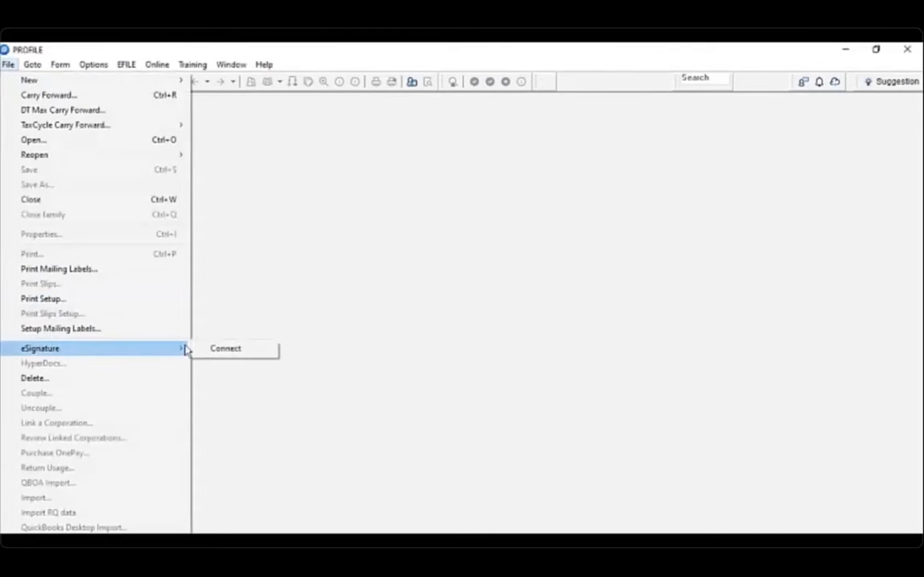
click(205, 350)
click(308, 240)
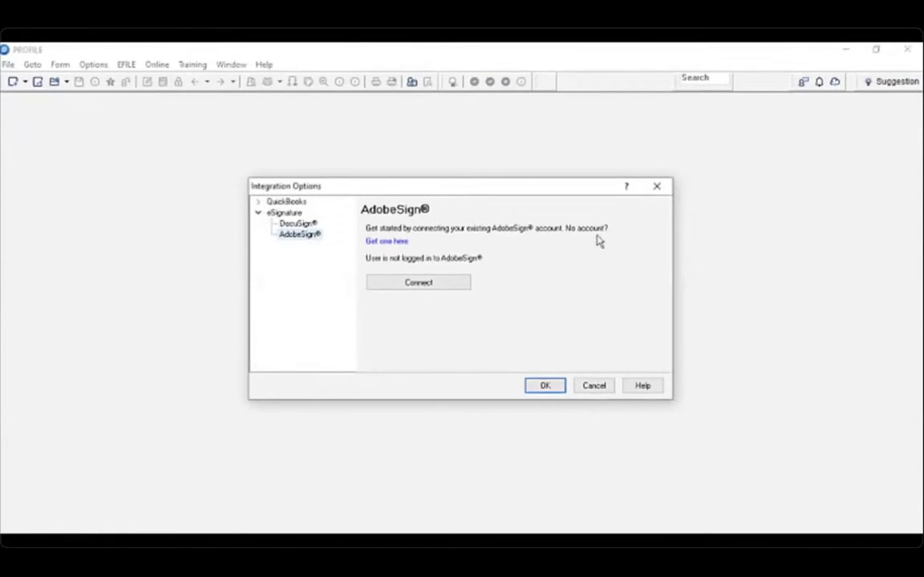
Start an Acrobat Pro free-trial sign-up from the AdobeSign account link, using the account email and reviewing the subscription billing options.
click(387, 242)
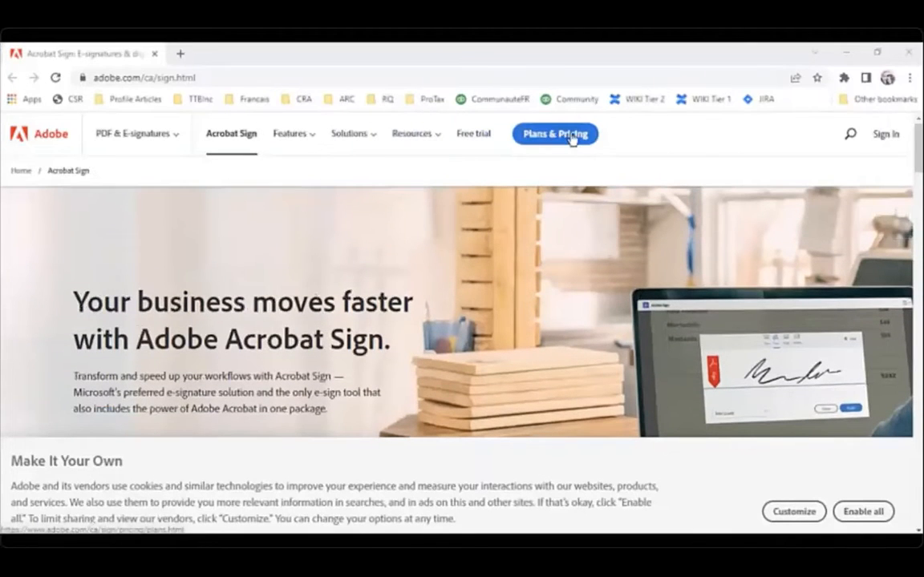
click(571, 135)
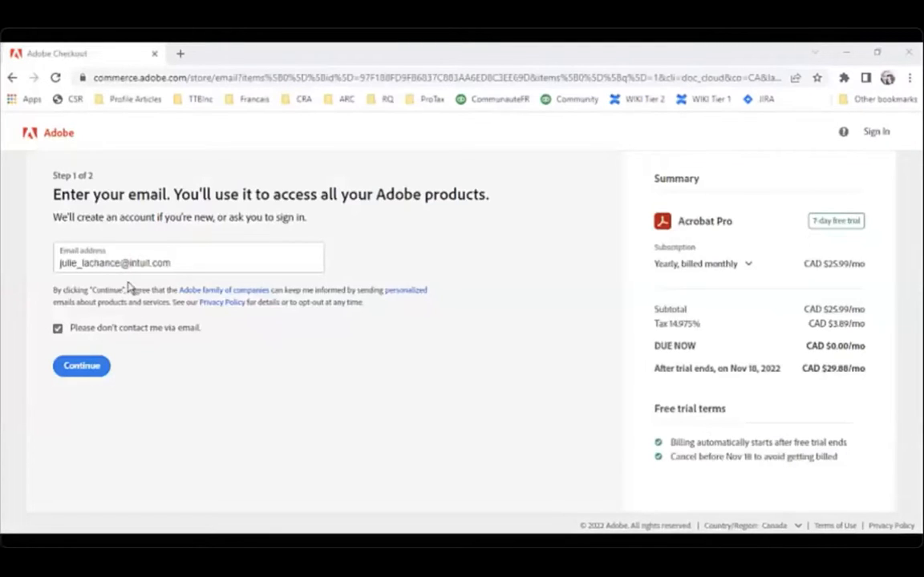
click(185, 266)
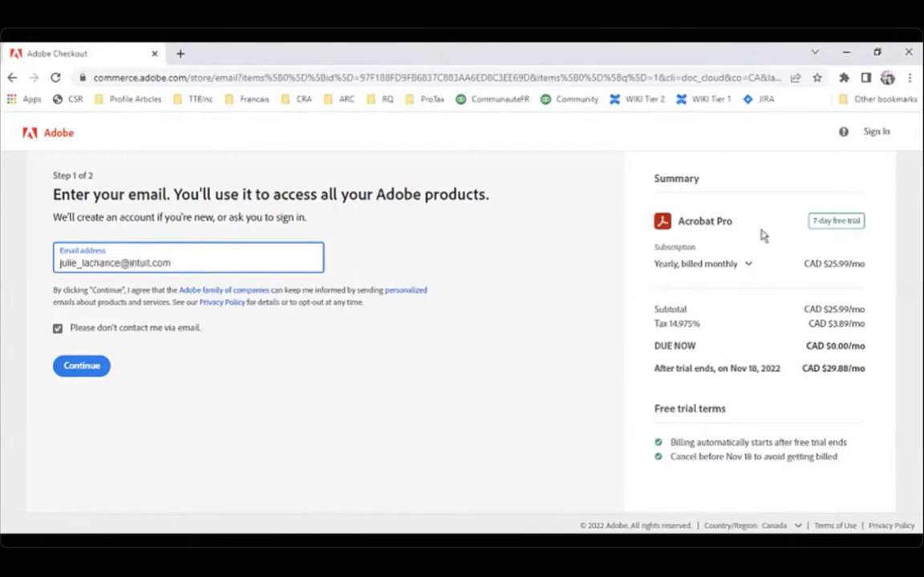
click(748, 265)
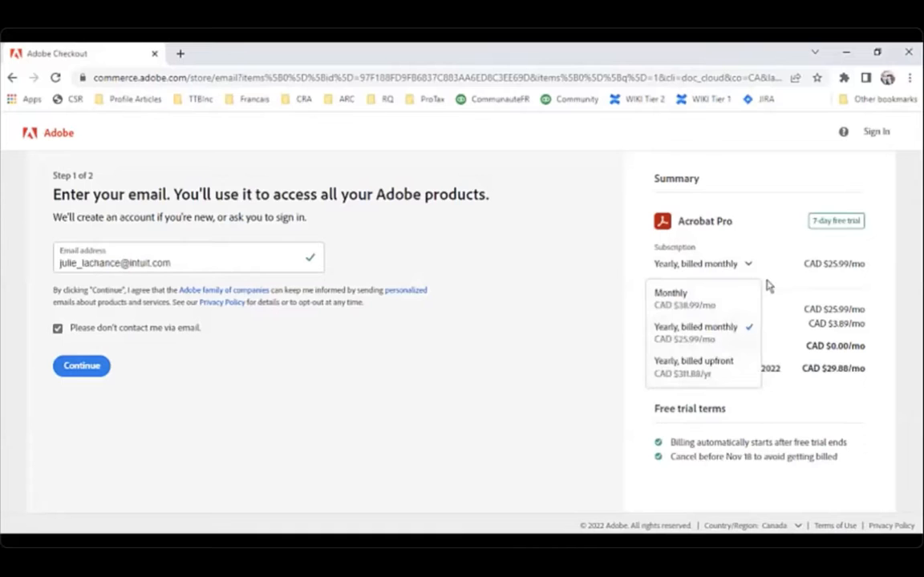
click(73, 375)
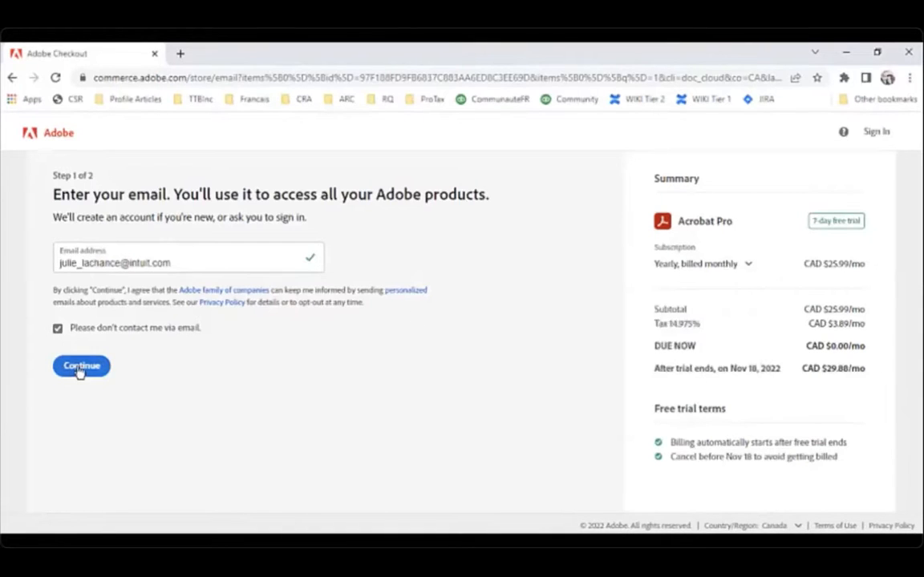
scroll(402, 344, down, 2)
scroll(402, 344, up, 1)
scroll(404, 345, down, 1)
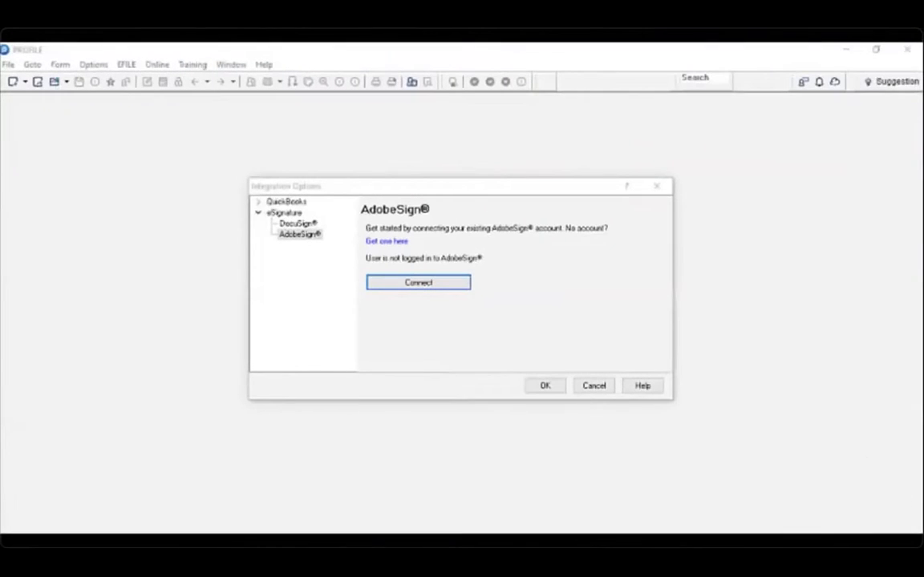
Connect ProFile to AdobeSign by signing in to the existing account, allowing connector access, and accepting the integration options.
click(439, 292)
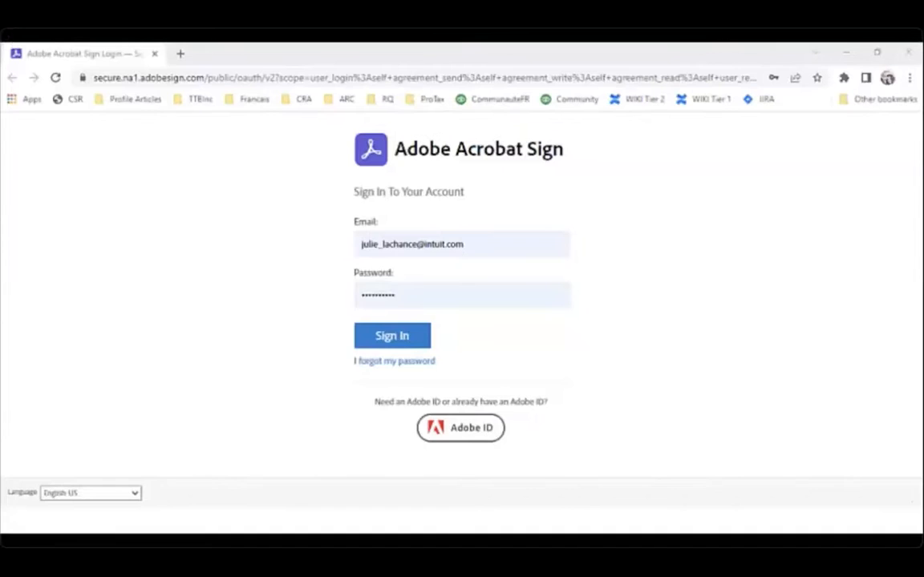
click(392, 336)
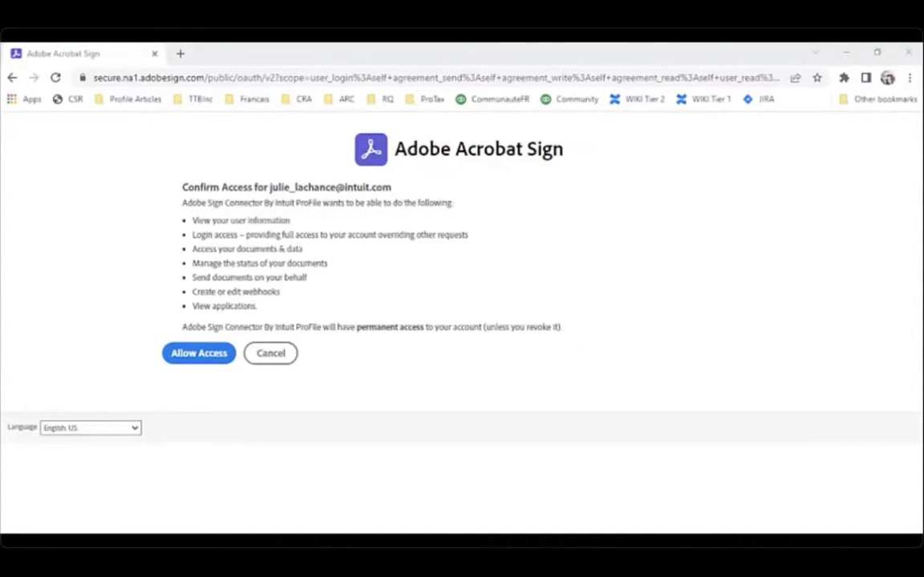
click(210, 358)
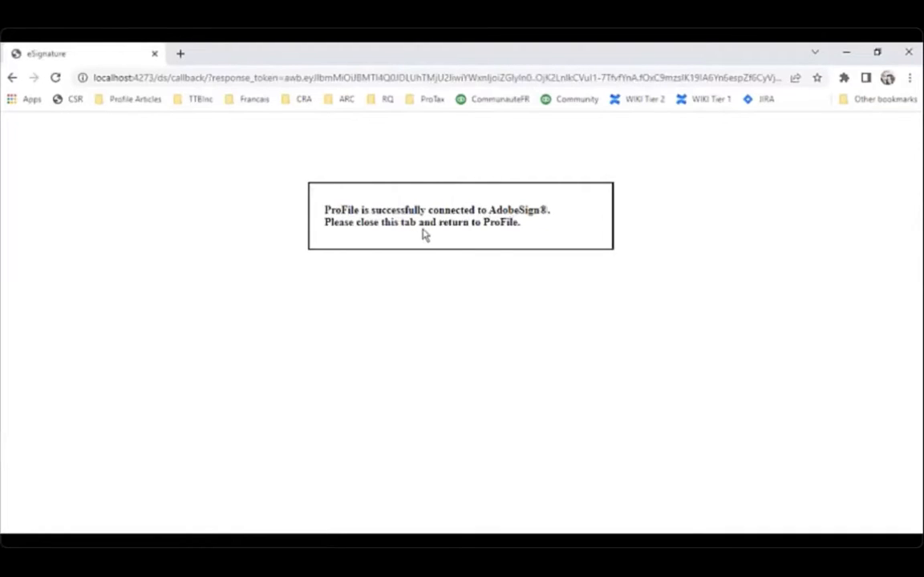
key(alt+Tab)
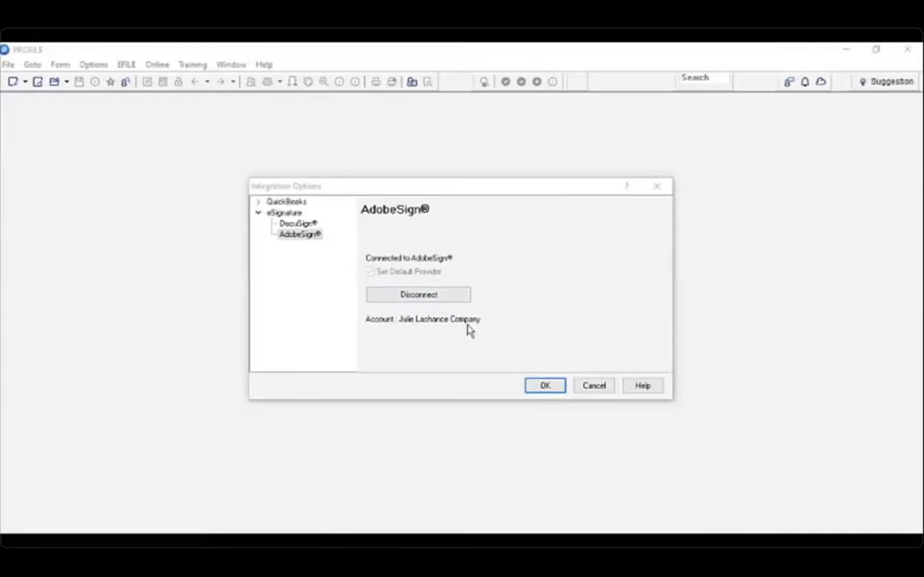
click(543, 388)
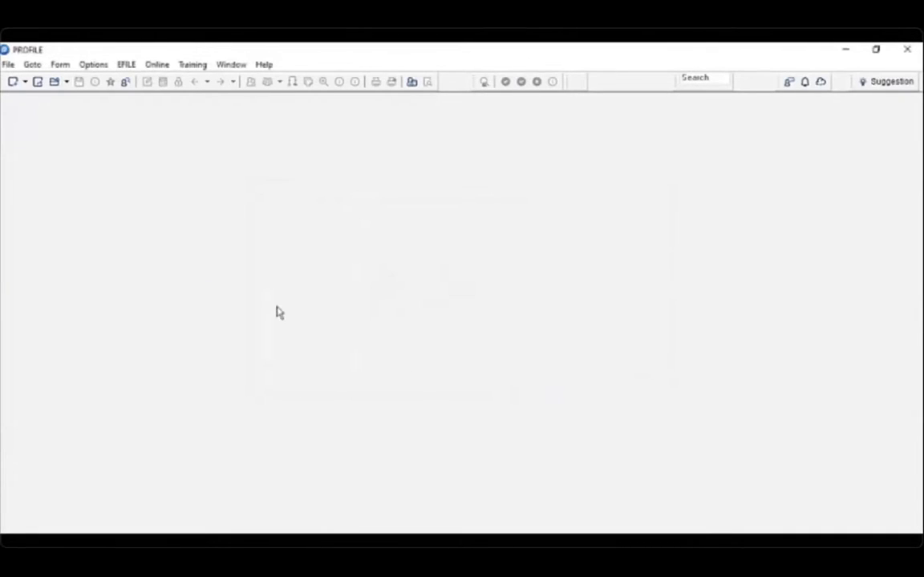
Reopen the most recent 2022 T1/TP1 return and start collecting eSignatures for its documents through AdobeSign.
click(67, 83)
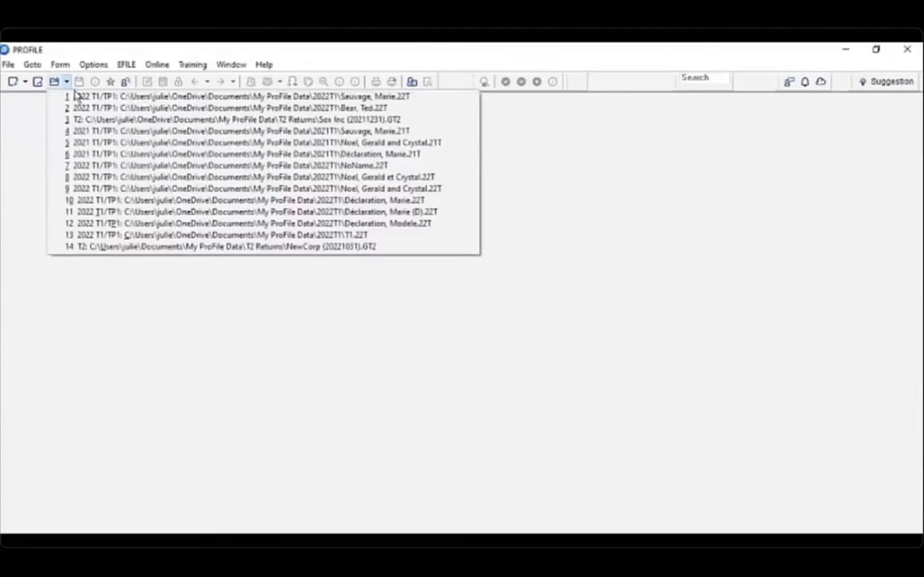
click(75, 97)
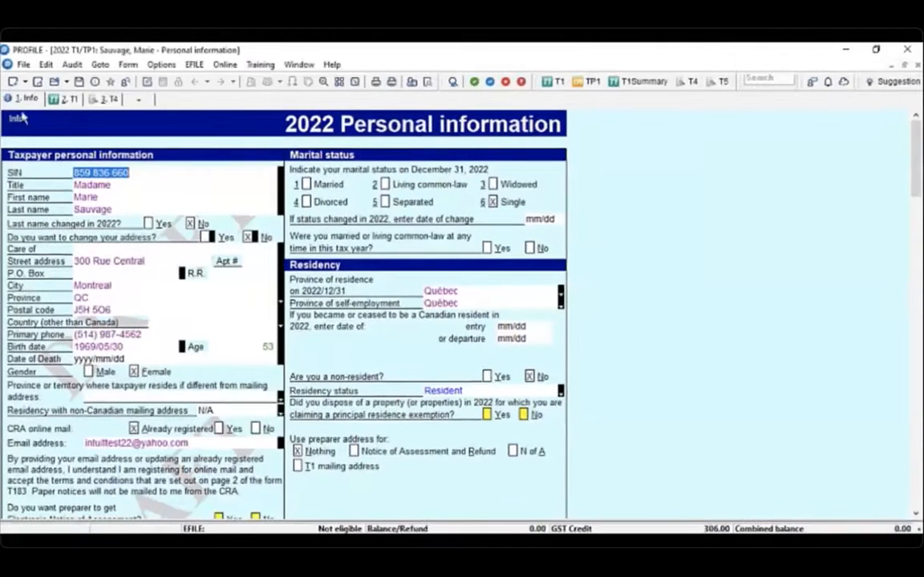
click(22, 64)
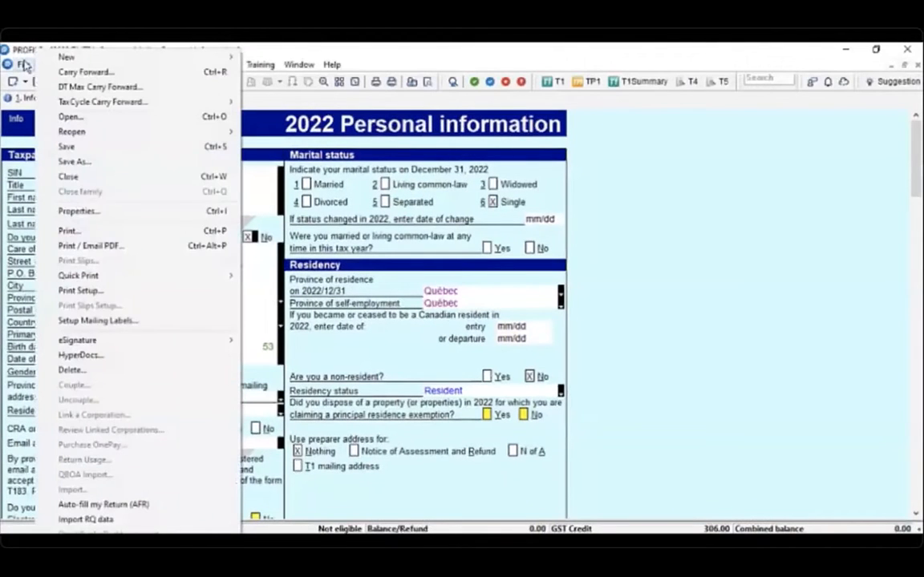
mouse_move(113, 344)
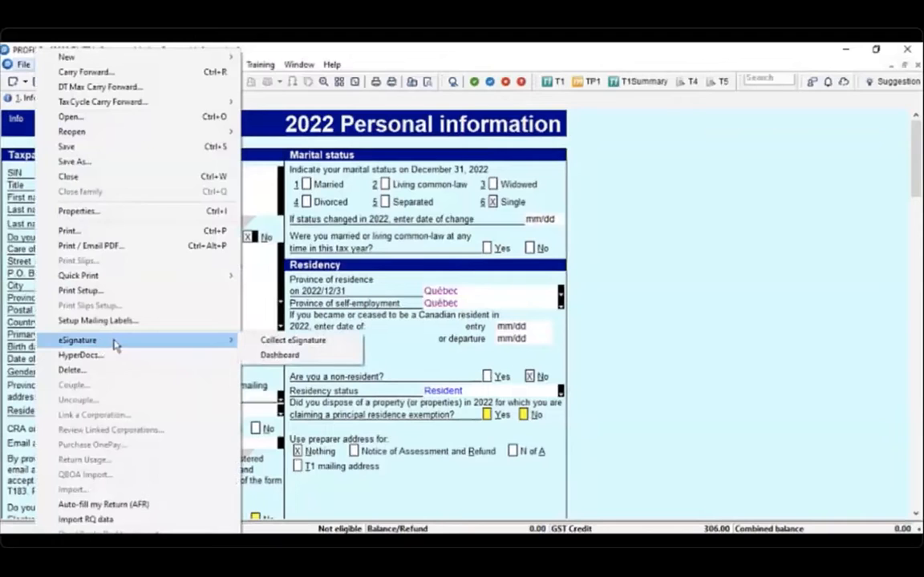
click(316, 344)
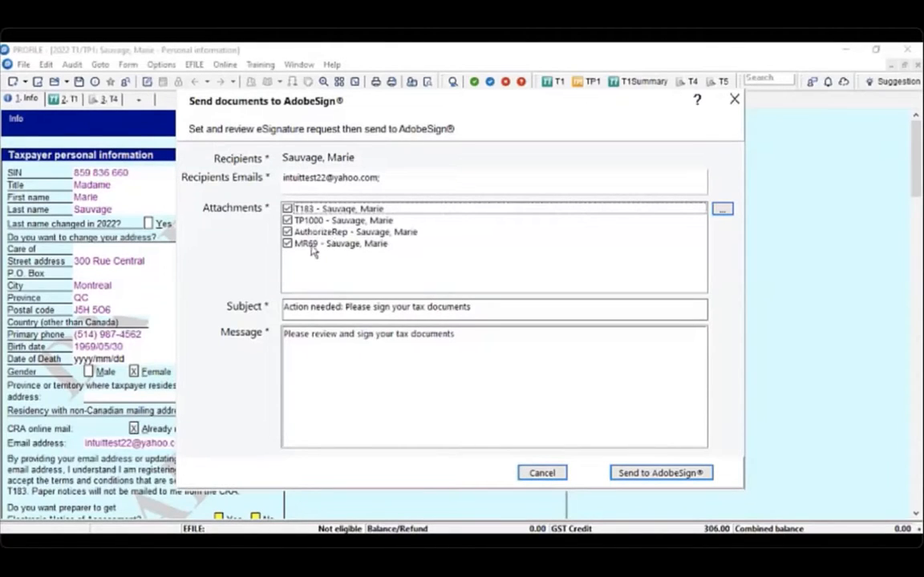
Attach t1-ovp-21e.pdf from the Documents folder to the AdobeSign signature request.
click(721, 211)
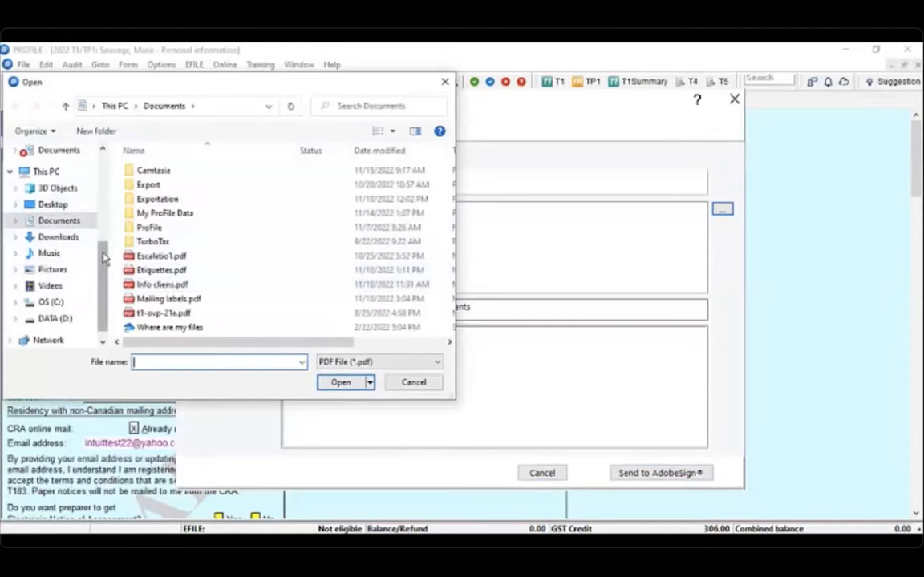
click(58, 220)
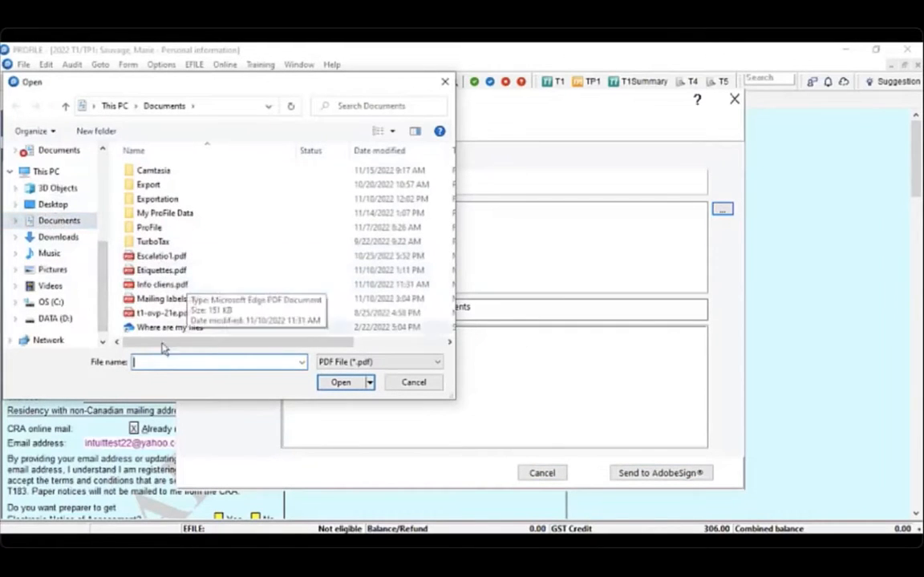
click(160, 270)
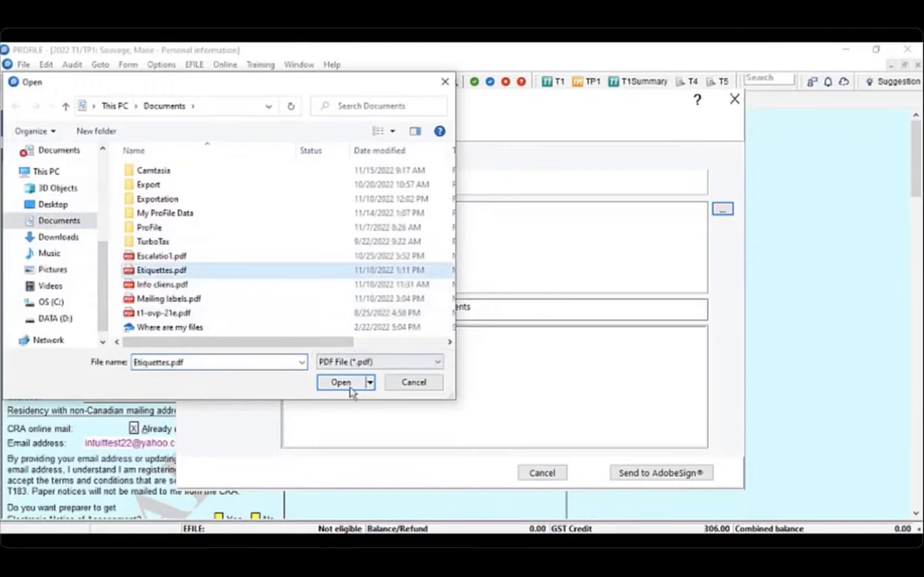
click(186, 312)
click(340, 383)
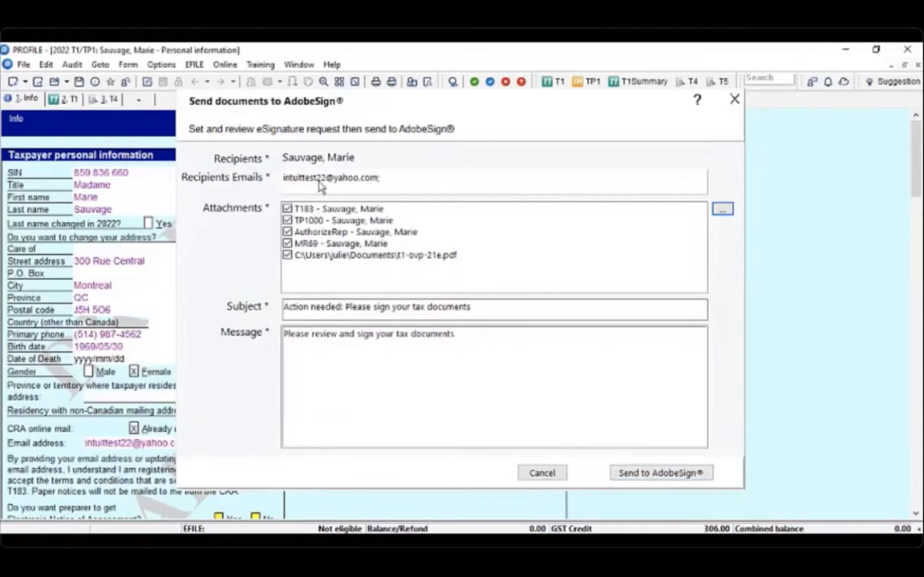
Send the documents to AdobeSign, continue with the current login, and place a Signature field on the T1-OVP form's Step 4 certification line.
click(665, 476)
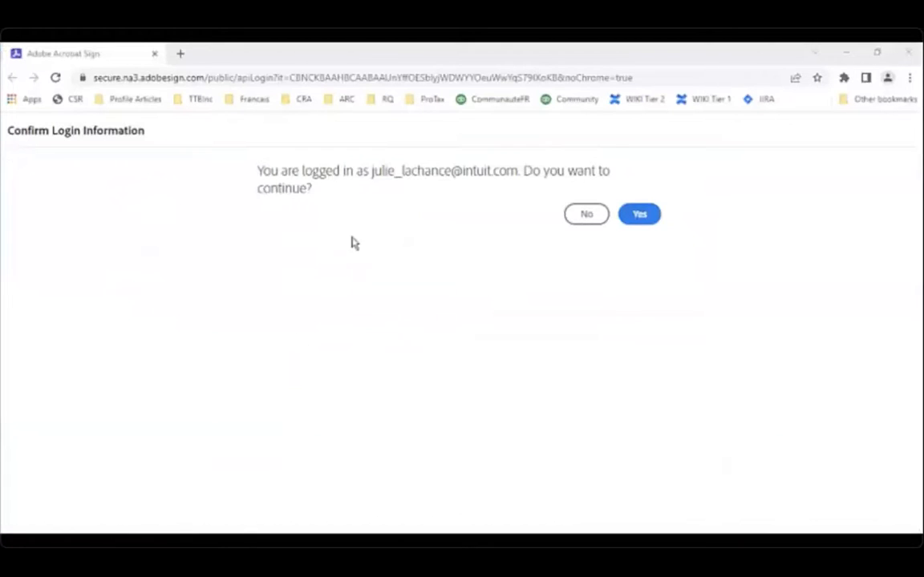
click(647, 216)
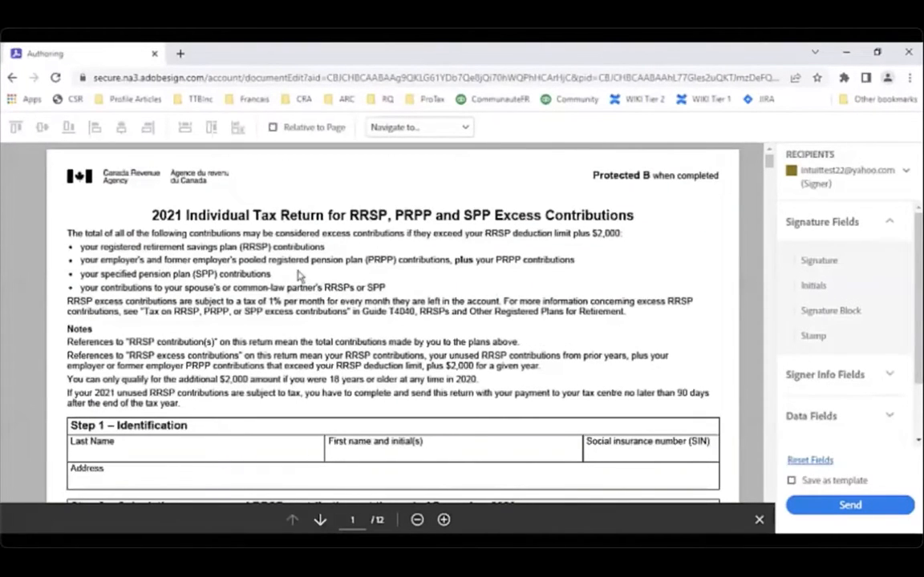
scroll(400, 321, down, 5)
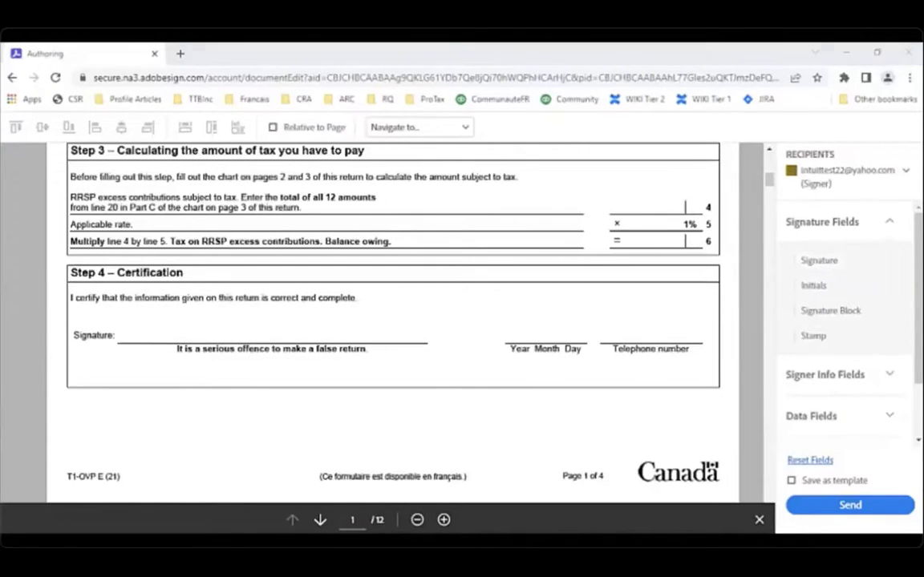
mouse_move(821, 261)
mouse_down()
mouse_move(215, 324)
mouse_move(151, 322)
mouse_move(250, 314)
mouse_move(126, 308)
mouse_move(129, 320)
mouse_up()
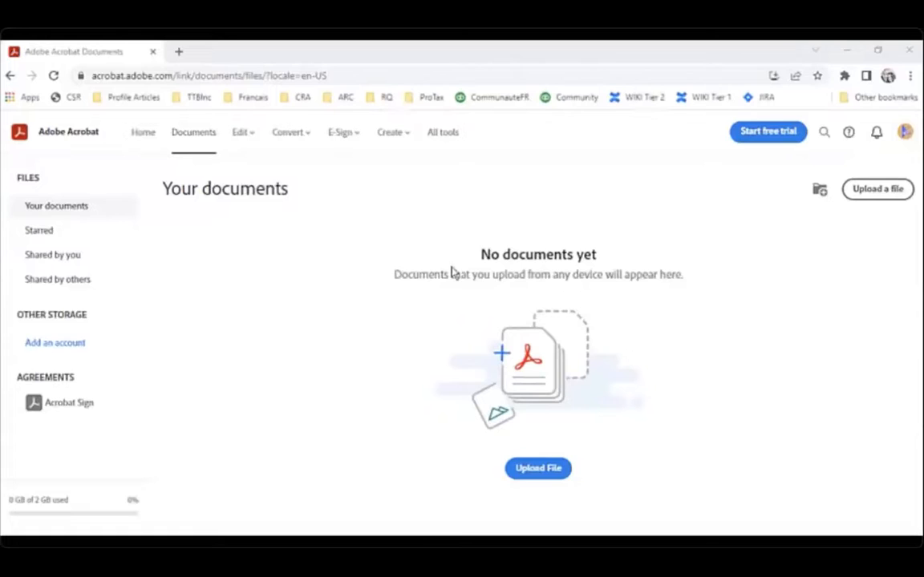
Return to the 2022 T1/TP1 return in ProFile and open the eSignature dashboard.
click(337, 134)
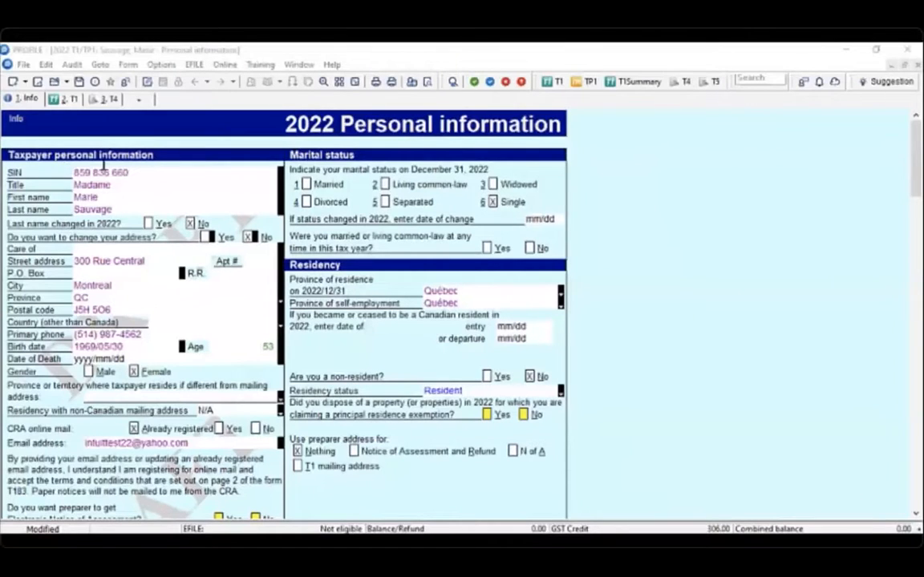
click(24, 64)
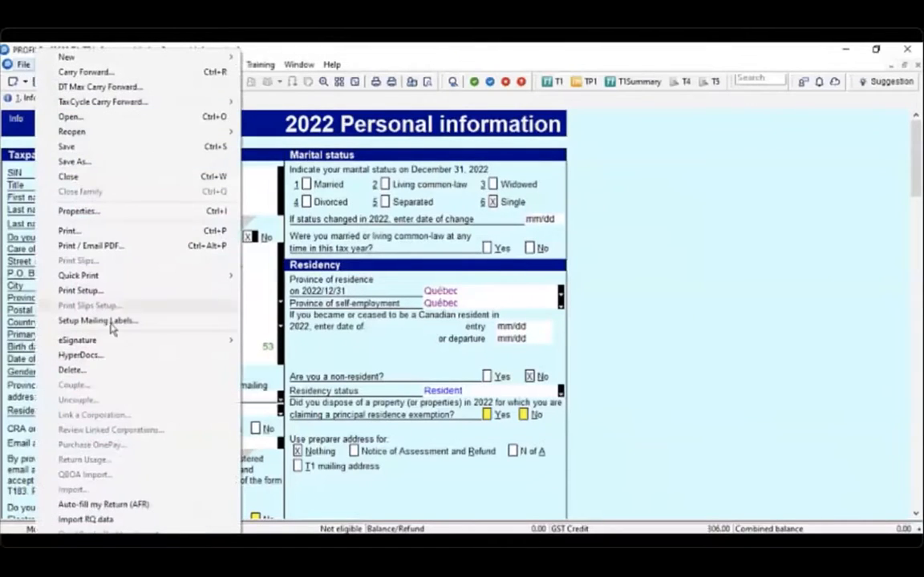
mouse_move(113, 341)
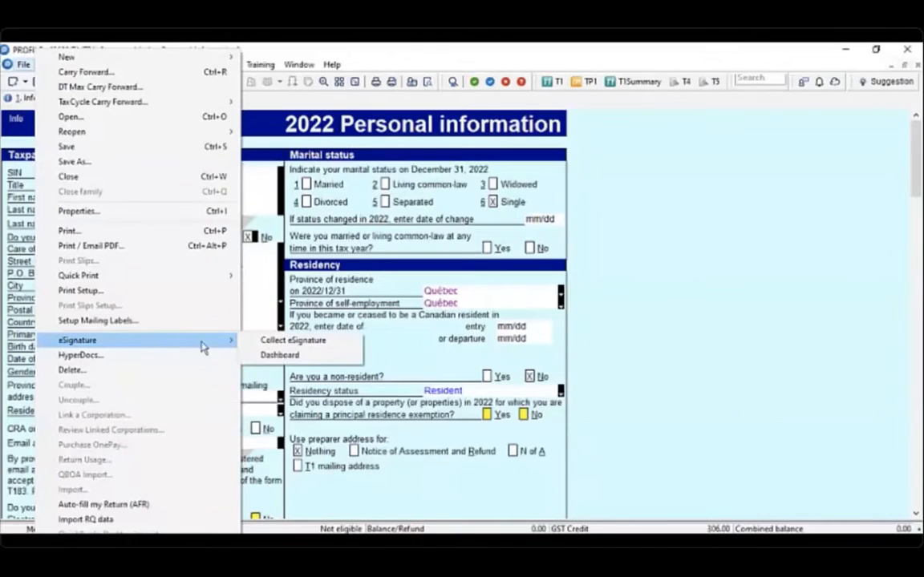
click(276, 355)
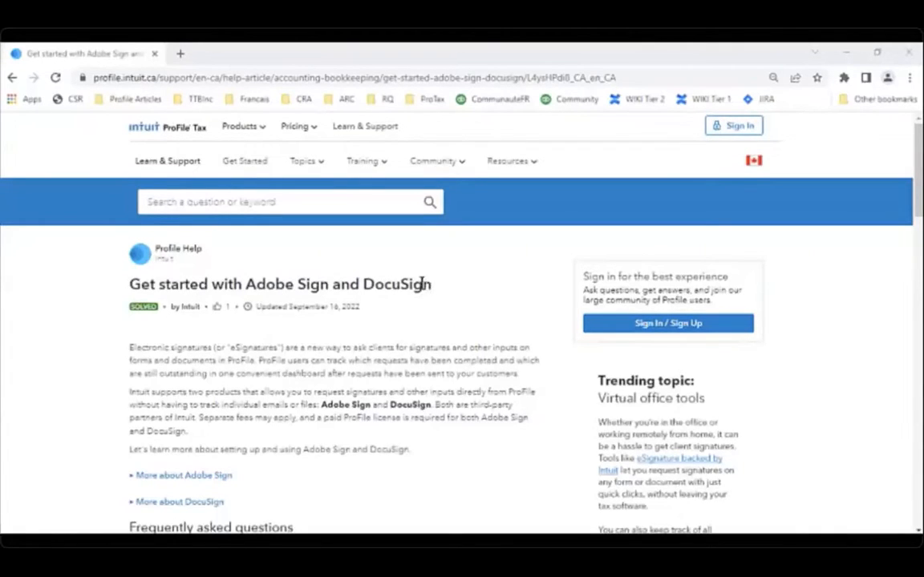
Review the Adobe Sign and DocuSign help article, expanding the topics about both services and reading the frequently asked questions.
scroll(191, 279, down, 1)
scroll(311, 276, up, 1)
scroll(299, 281, down, 1)
click(191, 408)
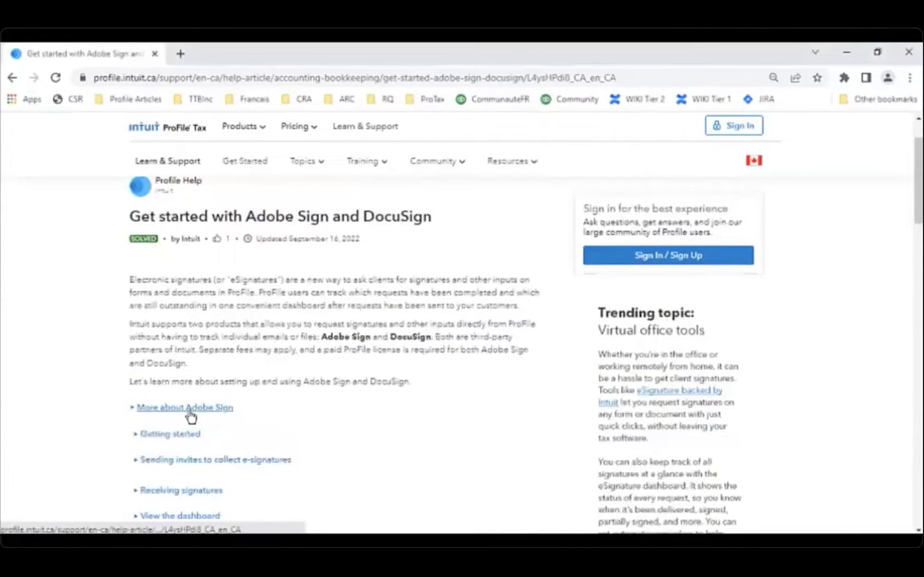
scroll(326, 393, down, 3)
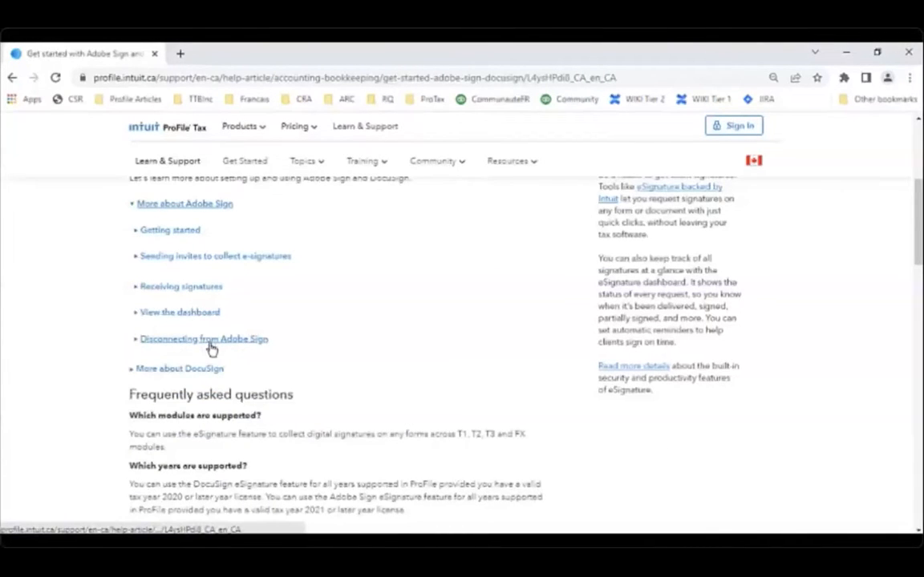
click(206, 372)
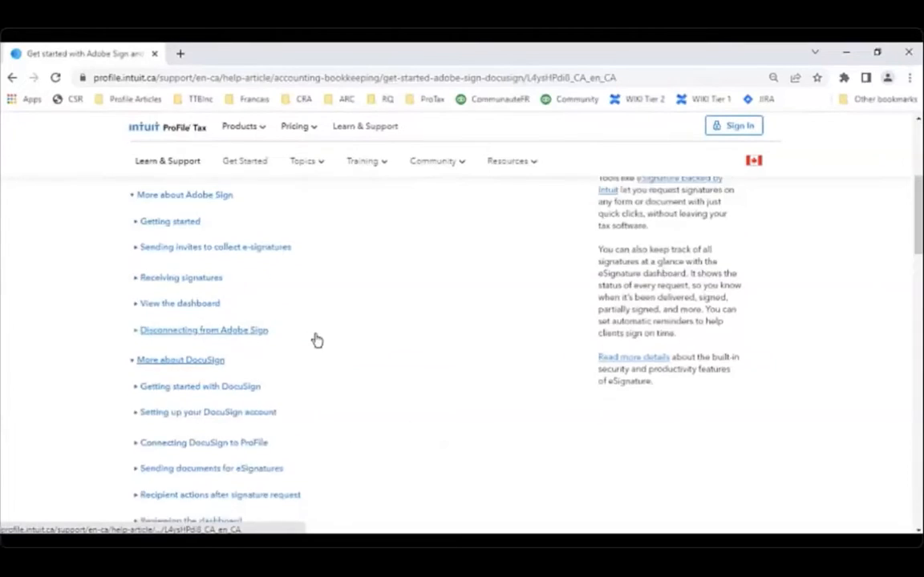
scroll(315, 340, down, 2)
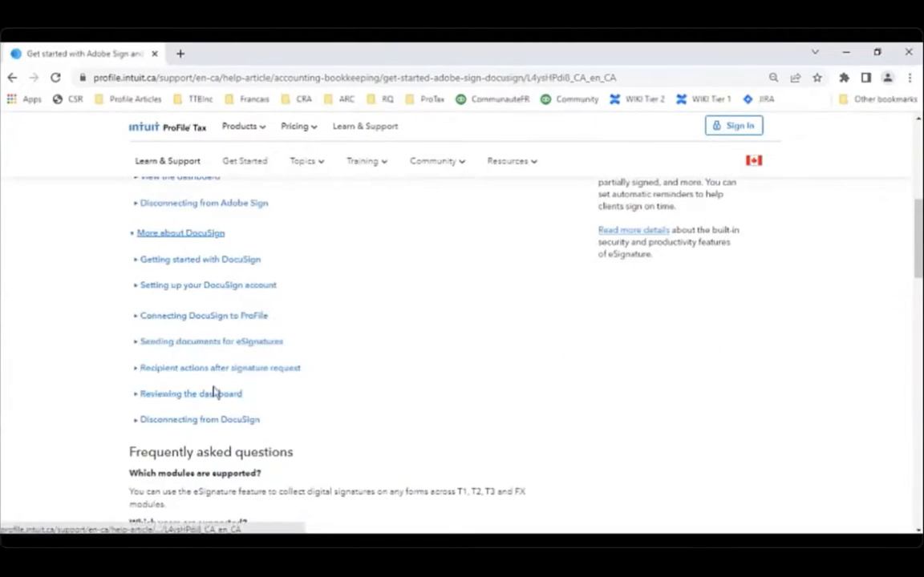
scroll(347, 401, down, 5)
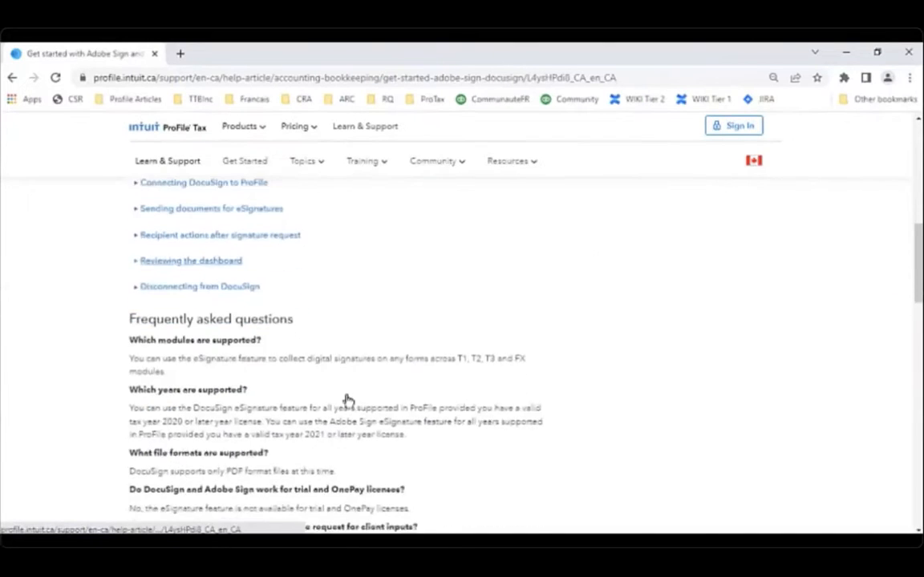
scroll(335, 390, down, 8)
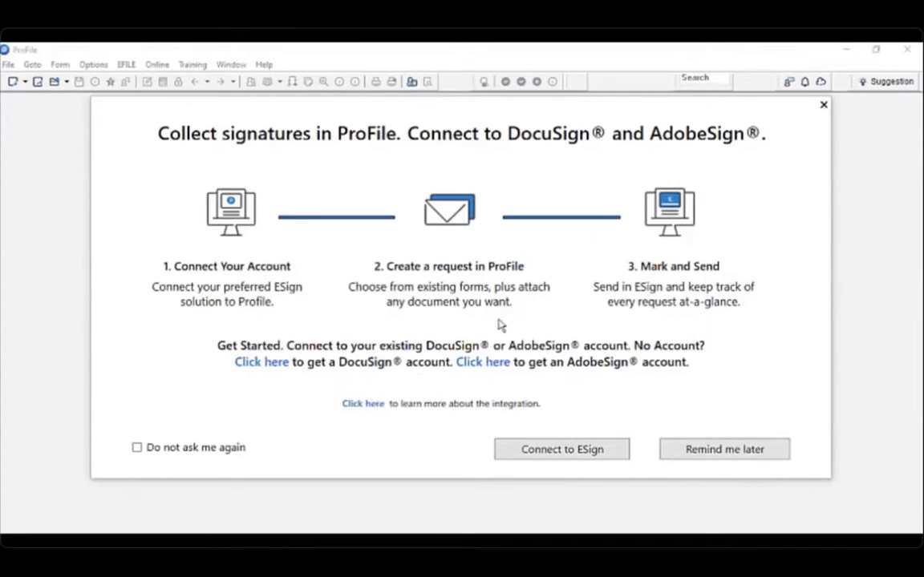
Start connecting ProFile to an eSign service and view the AdobeSign integration options.
click(566, 450)
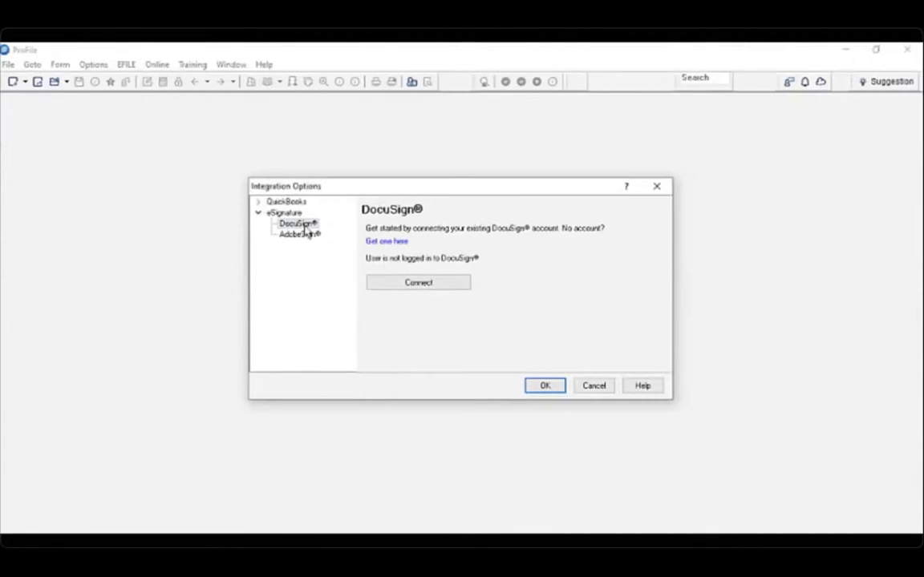
click(303, 235)
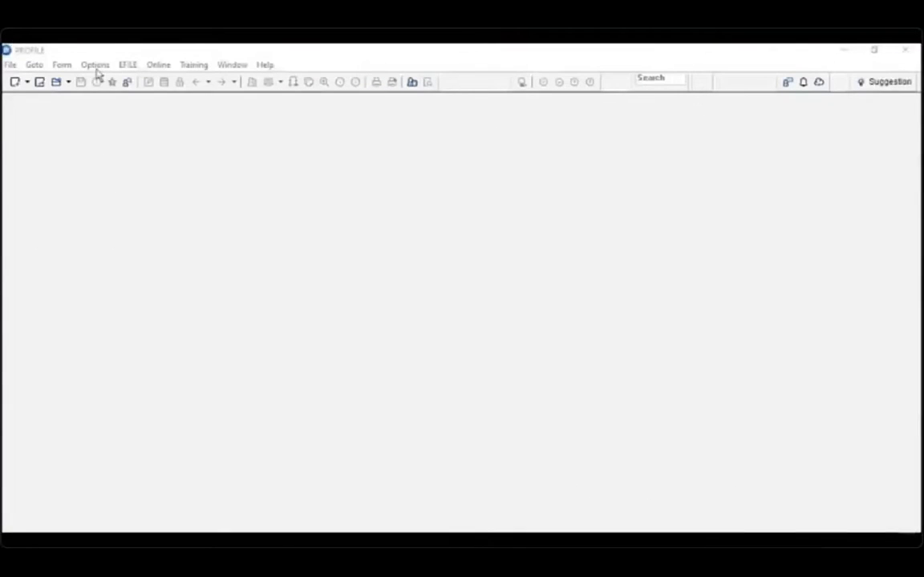
Enable Backup to Cloud for this computer in the environment options, with returns backed up automatically on saving.
click(95, 65)
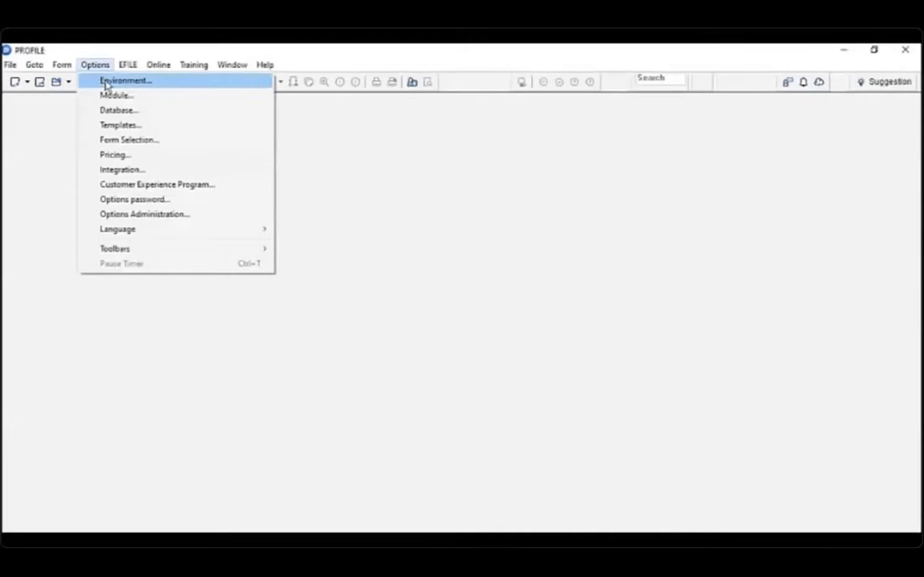
click(105, 83)
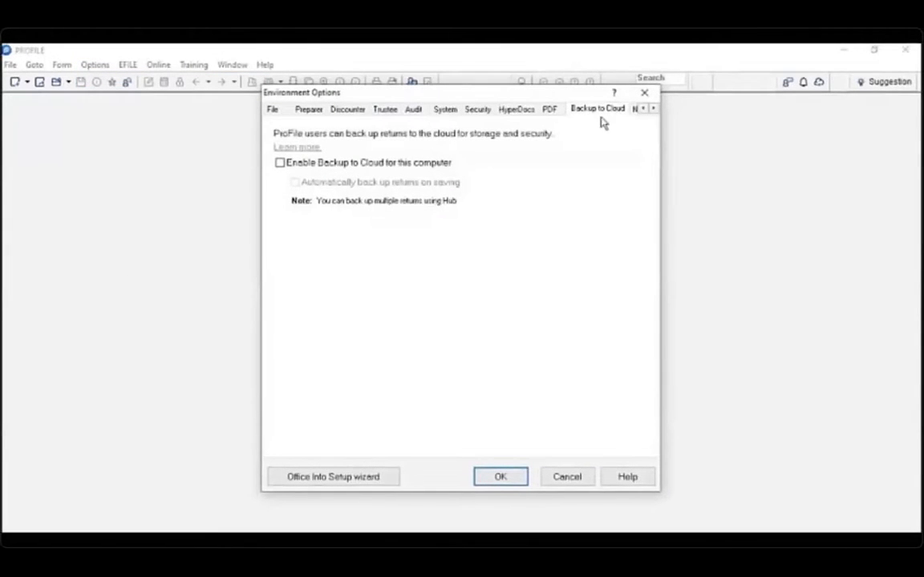
click(654, 109)
click(654, 110)
double_click(644, 110)
click(280, 164)
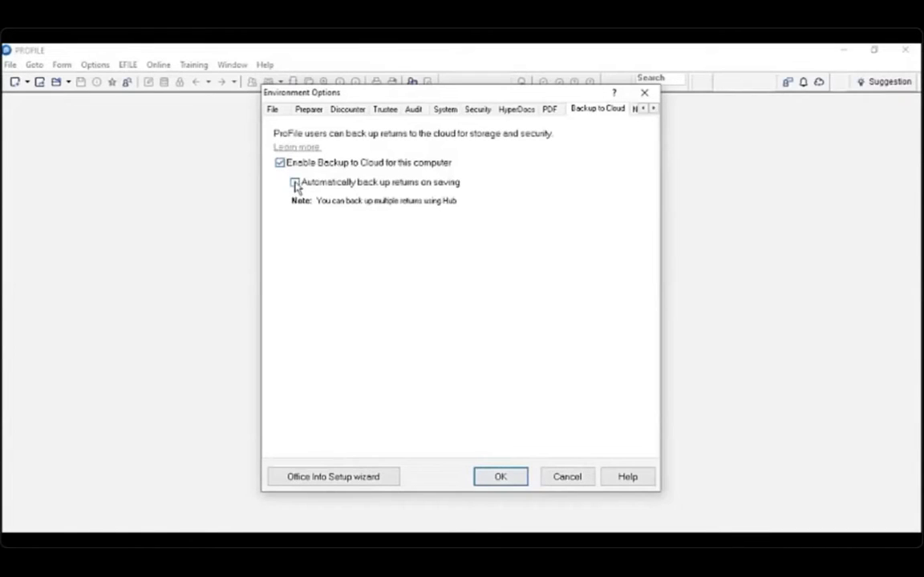
click(295, 183)
click(502, 479)
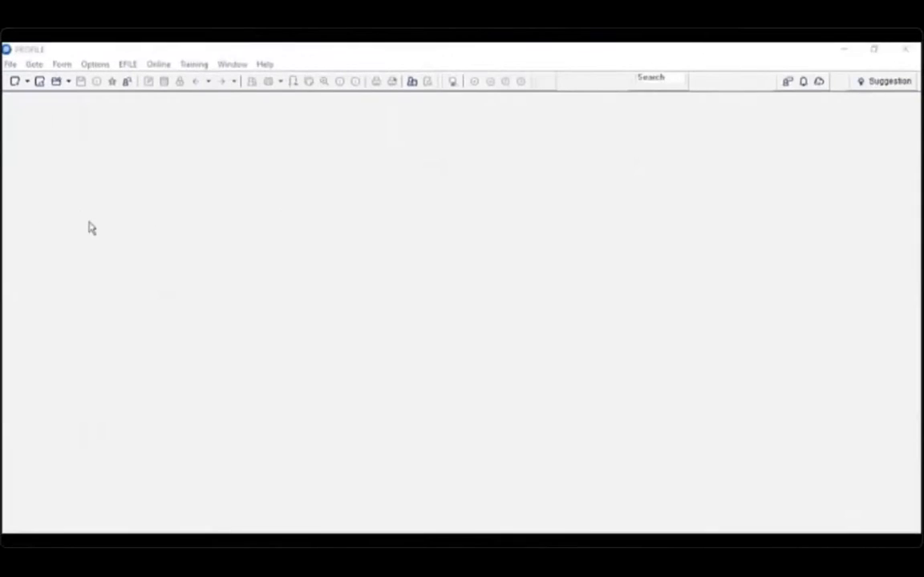
Open an existing 2022 T1/TP1 return and bring up its Save As settings.
click(10, 64)
click(37, 140)
click(387, 244)
click(646, 357)
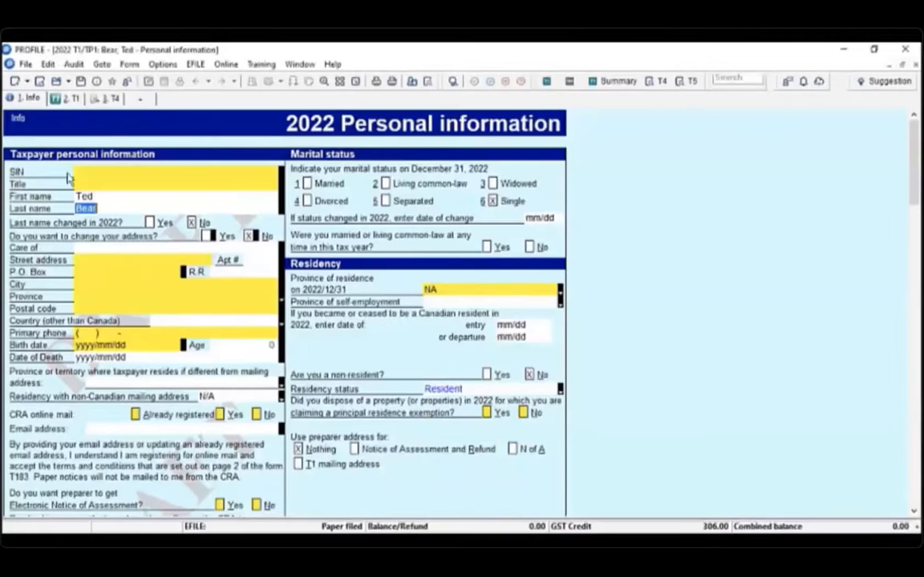
click(25, 64)
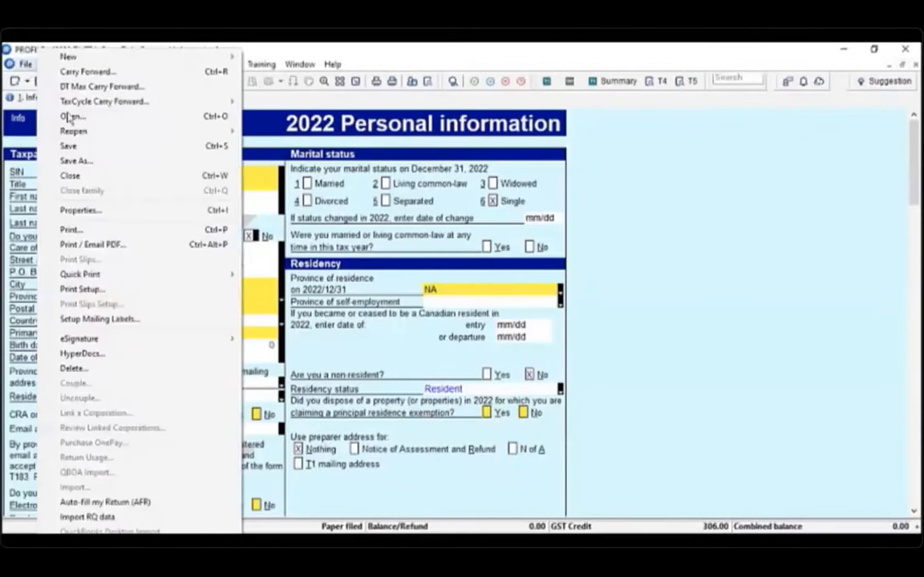
click(107, 169)
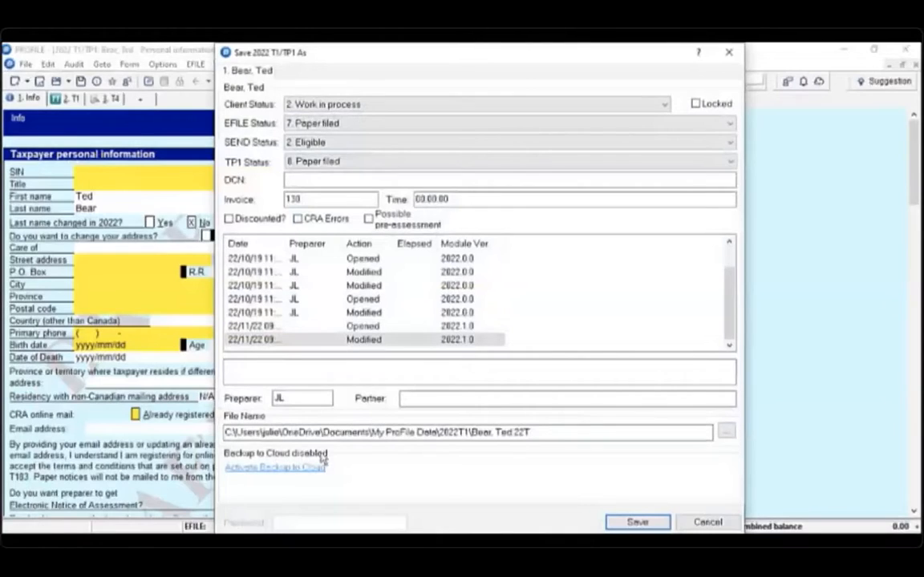
Activate Backup to Cloud for the return by signing in to the Intuit account with the account password.
click(276, 472)
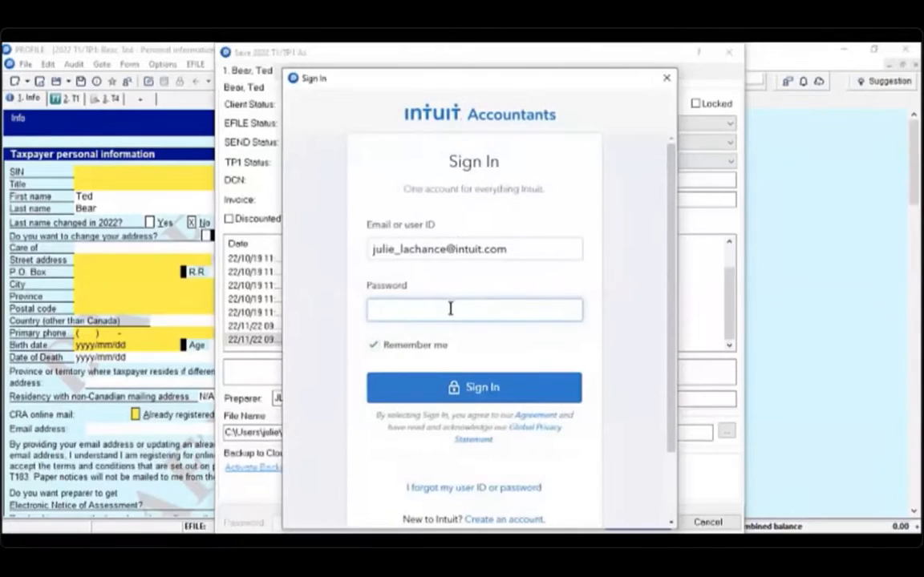
key(ctrl+v)
click(465, 391)
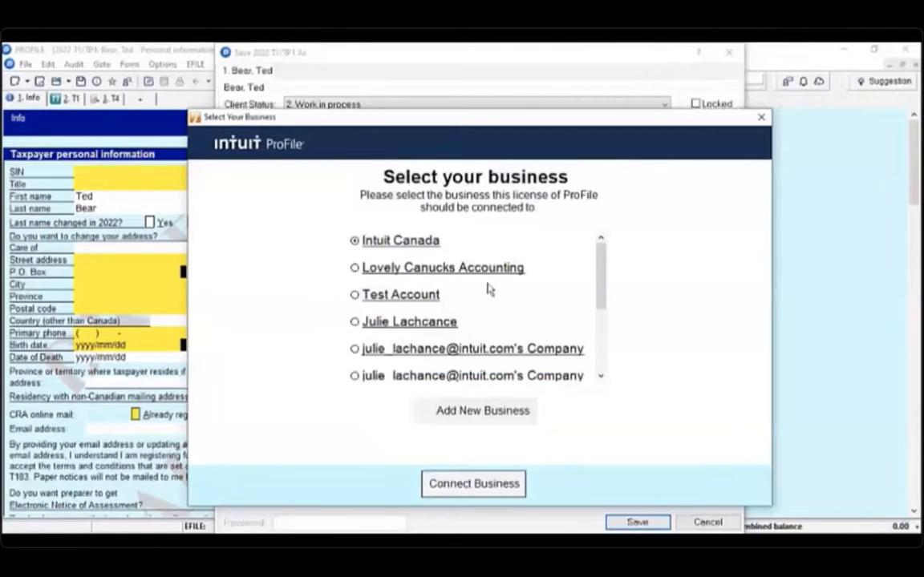
Connect the ProFile license to the last business listed, finish the backup login, and save the return with cloud backup enabled.
scroll(489, 289, down, 5)
click(413, 371)
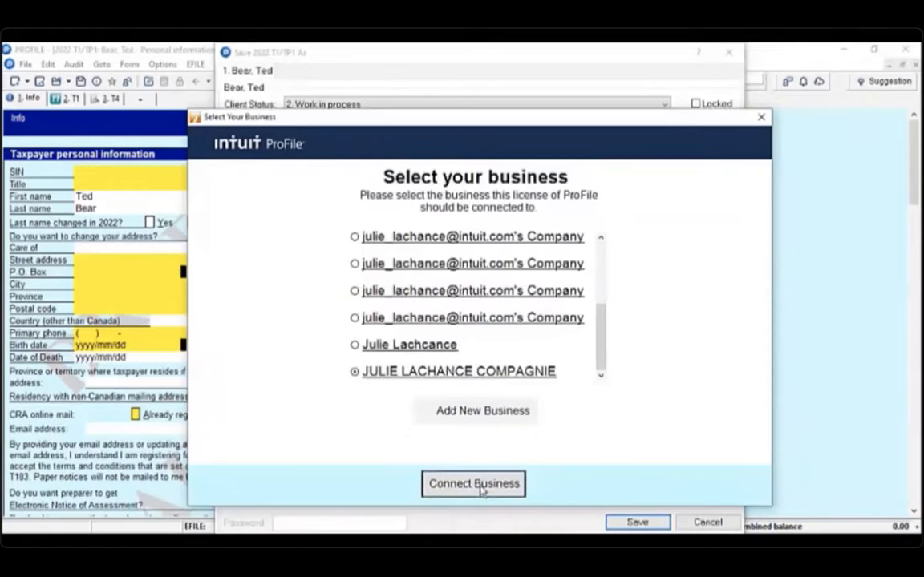
click(479, 486)
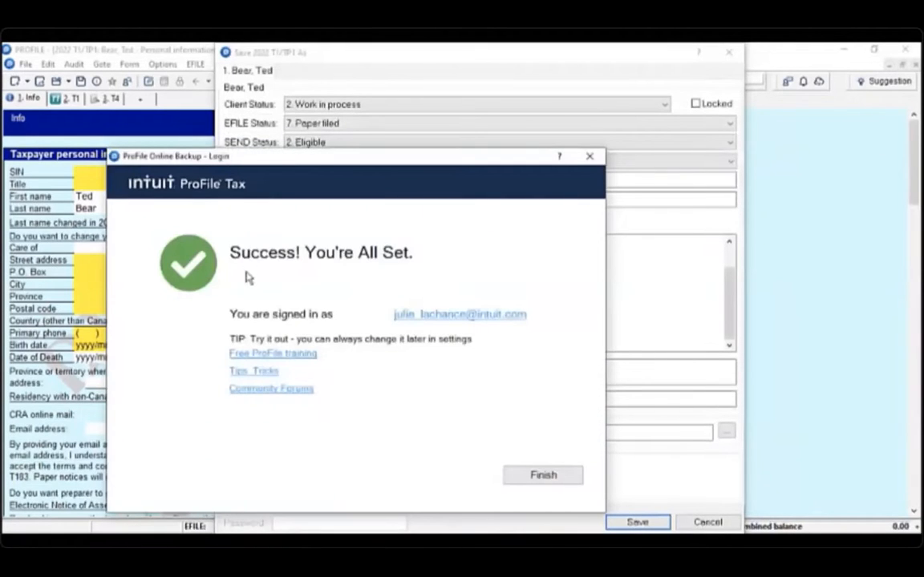
click(542, 475)
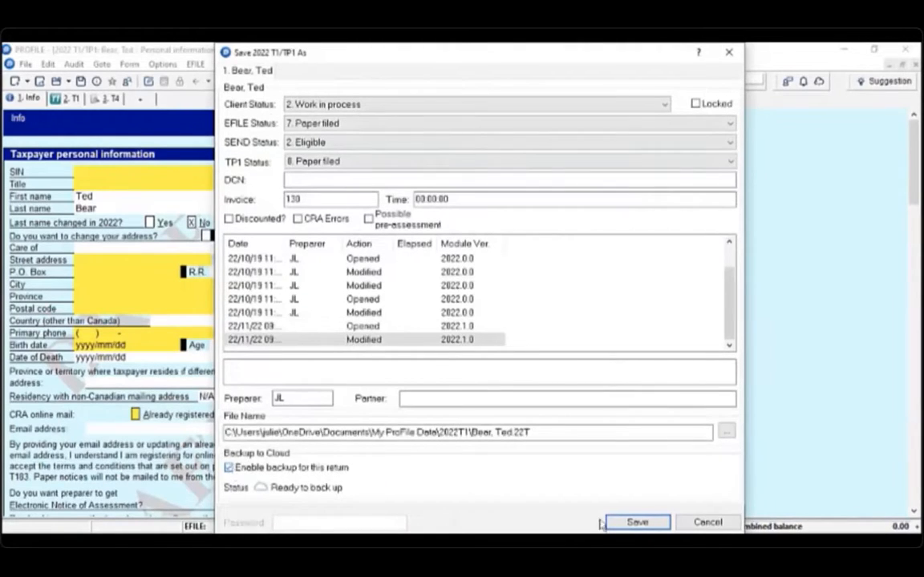
click(638, 523)
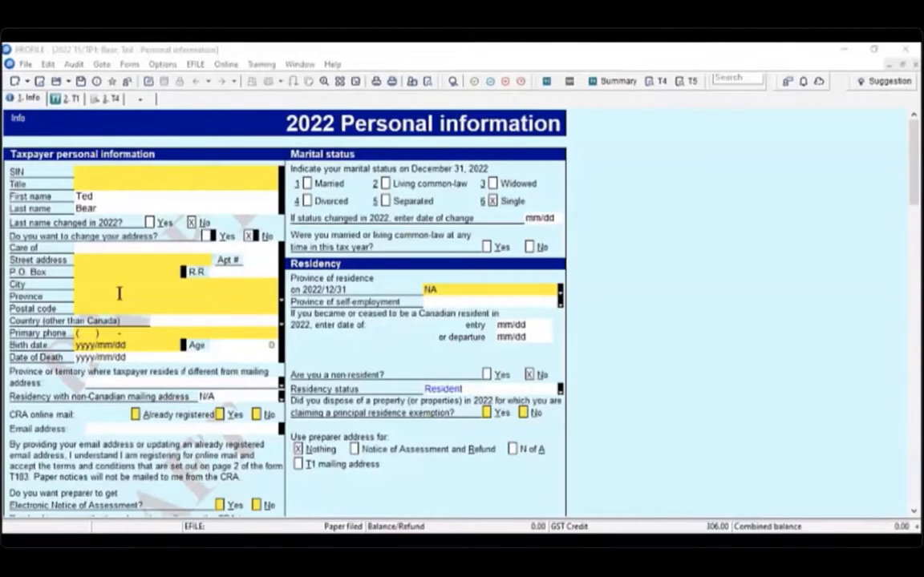
Open ProFile Hub, dismiss the Backup to Cloud introduction and go to the Hub setup.
click(102, 64)
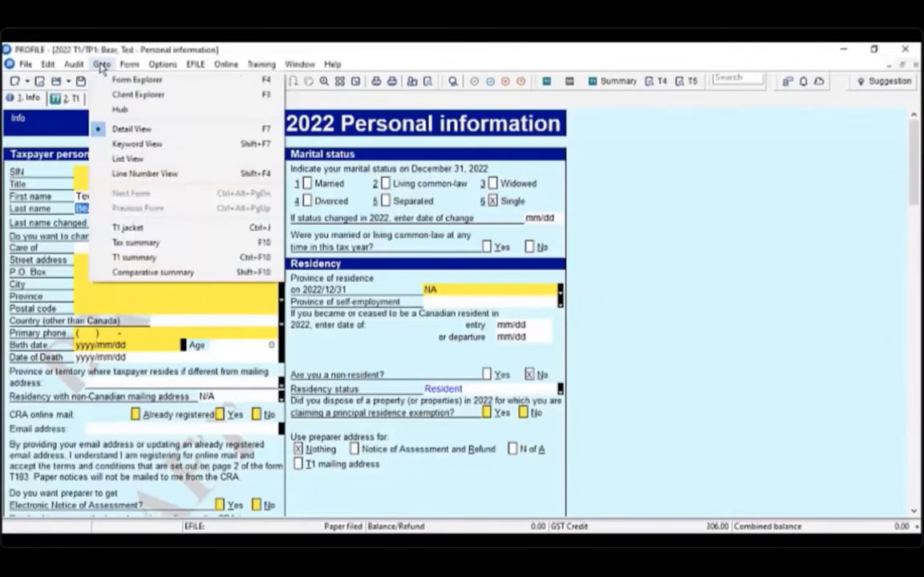
click(119, 110)
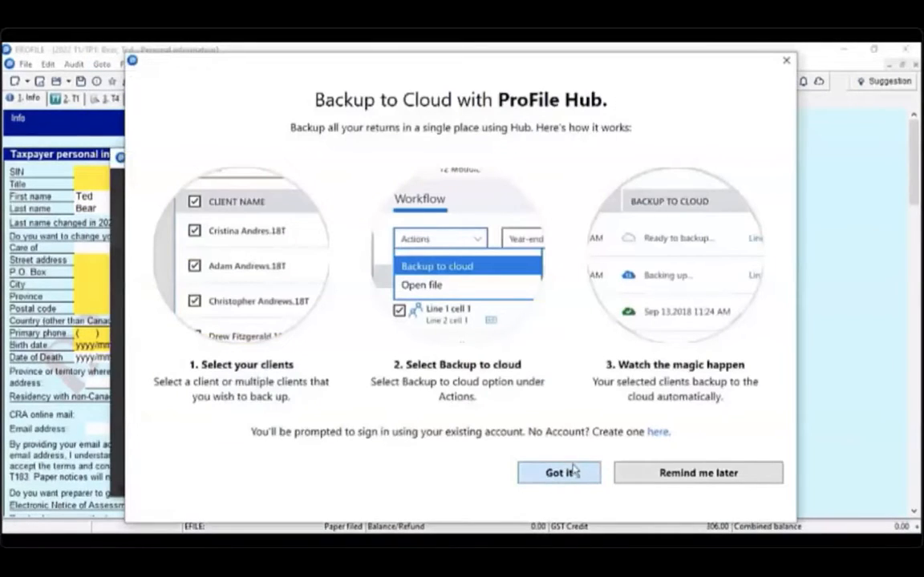
click(567, 474)
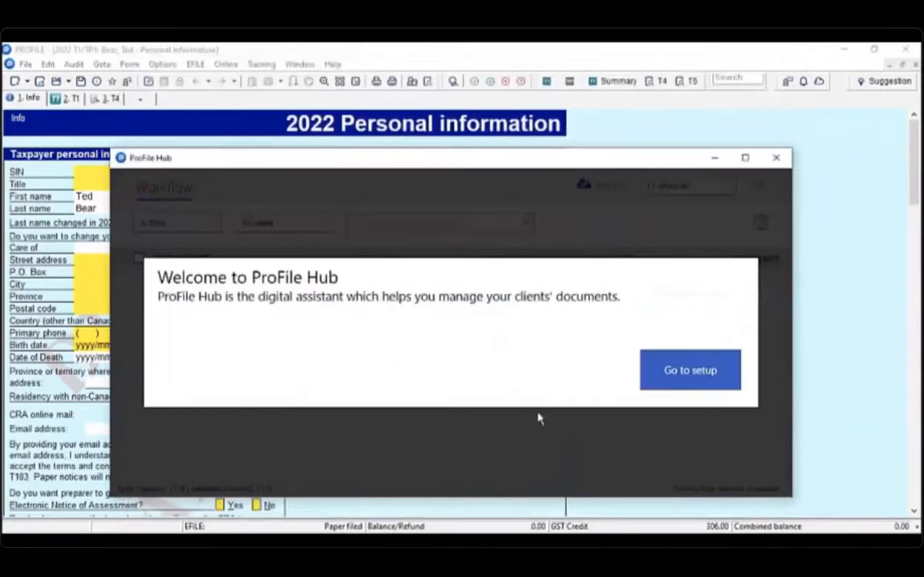
click(719, 376)
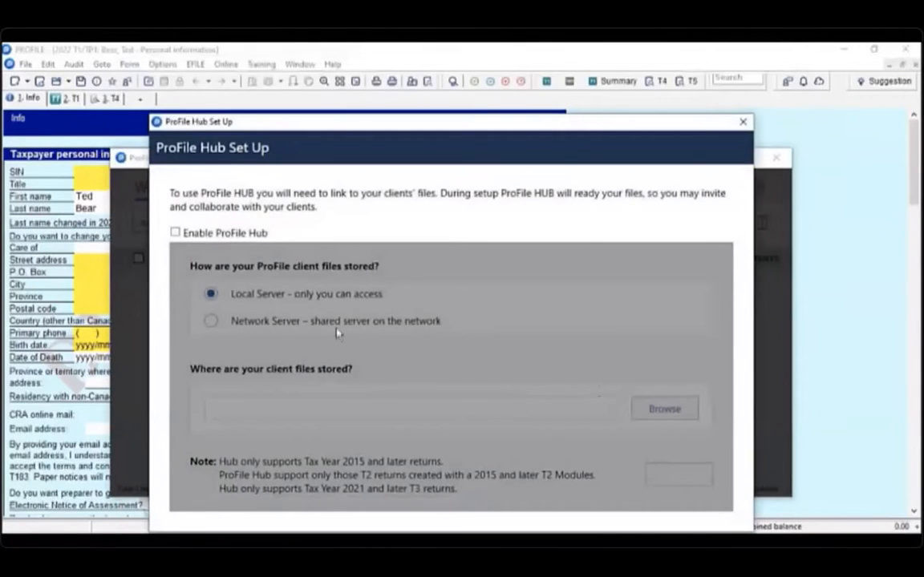
Enable ProFile Hub with client files on the local server, select the My ProFile Data folder, and read its files.
click(175, 233)
click(651, 408)
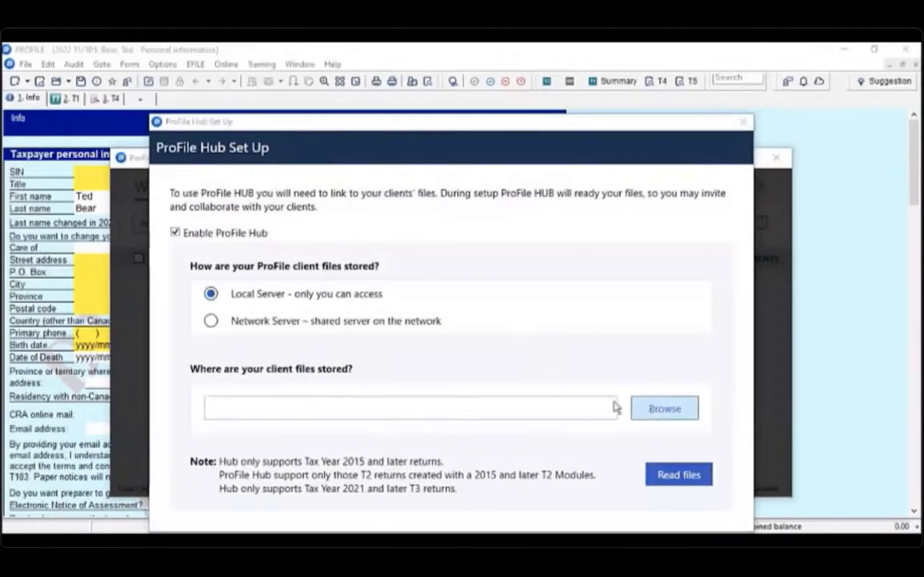
scroll(435, 319, down, 4)
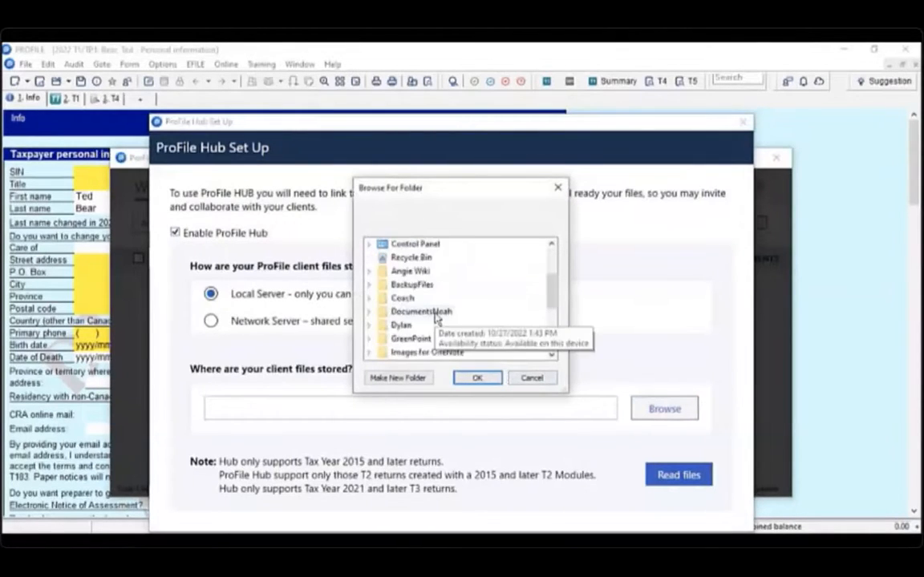
scroll(436, 319, up, 3)
click(477, 378)
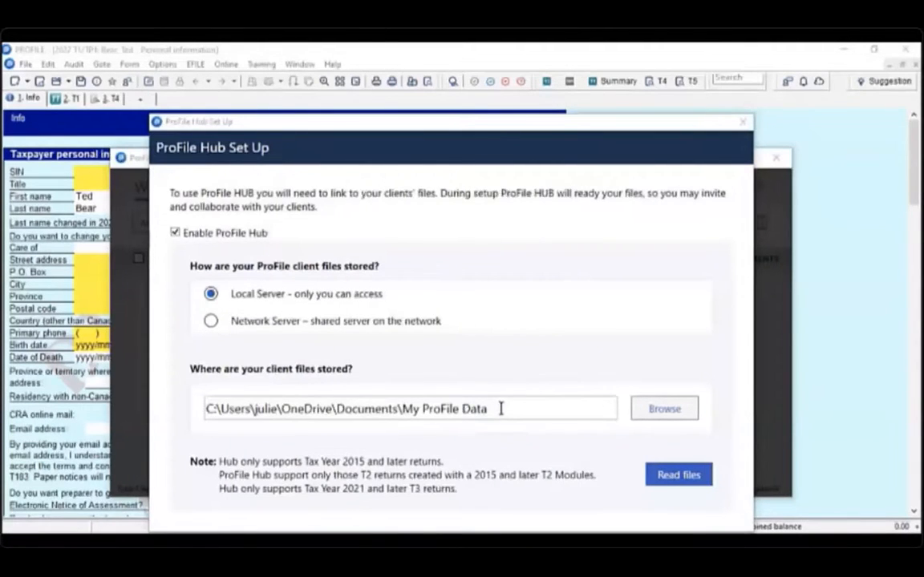
click(686, 478)
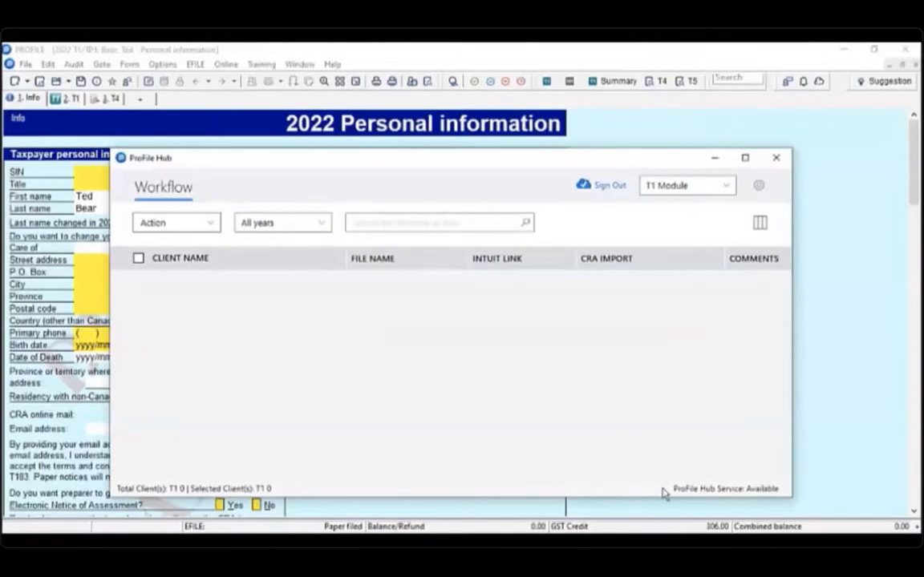
Back up the second through fifth listed T1 returns to the cloud and check the backup status.
drag(412, 477, 635, 484)
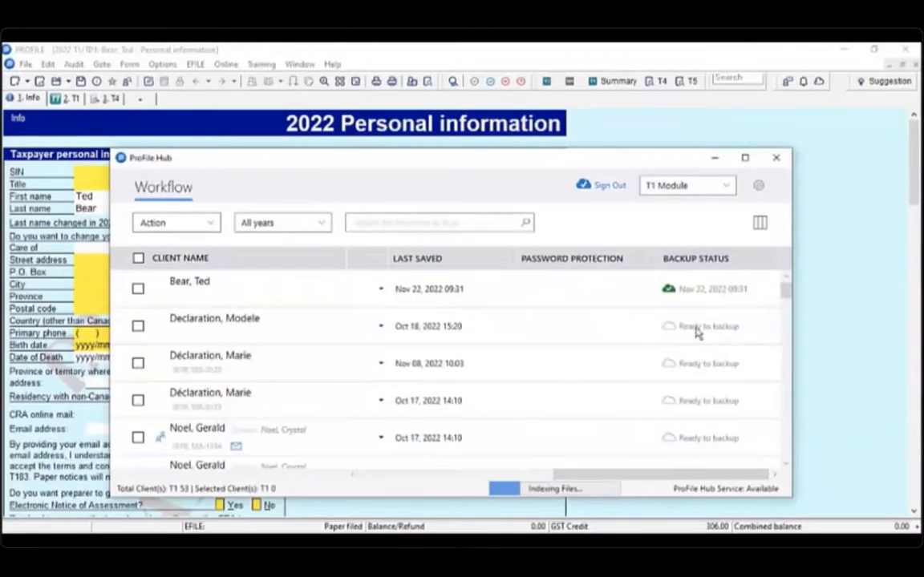
drag(582, 475, 387, 475)
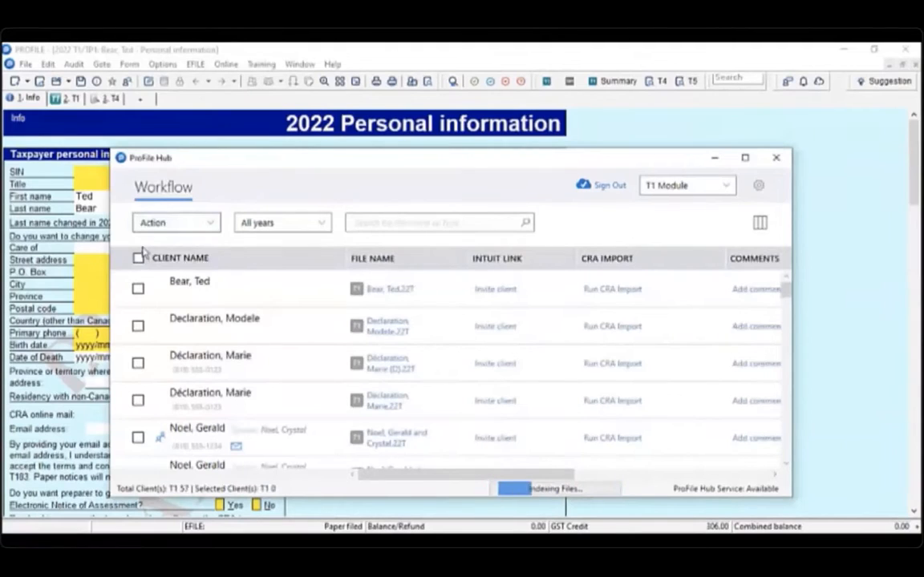
click(138, 325)
click(138, 363)
click(138, 400)
click(138, 437)
click(214, 226)
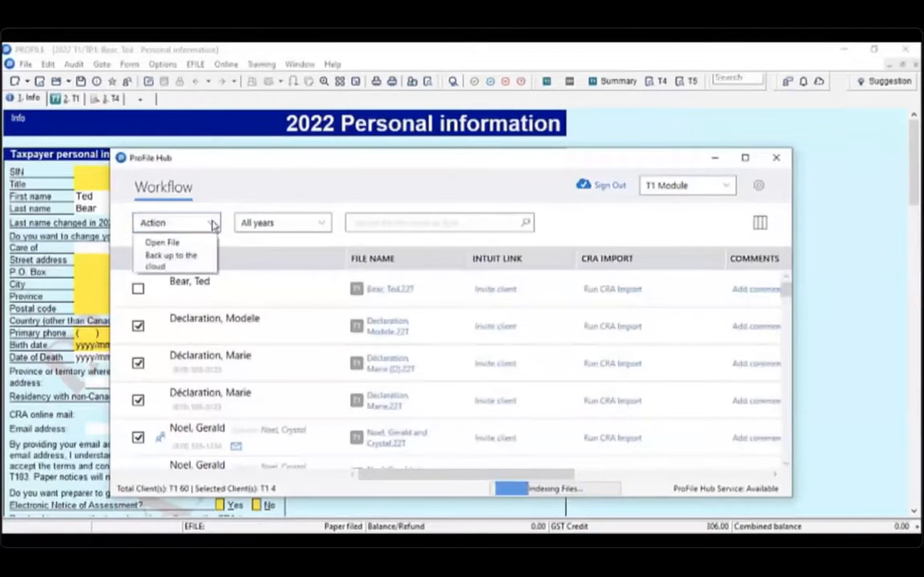
click(187, 265)
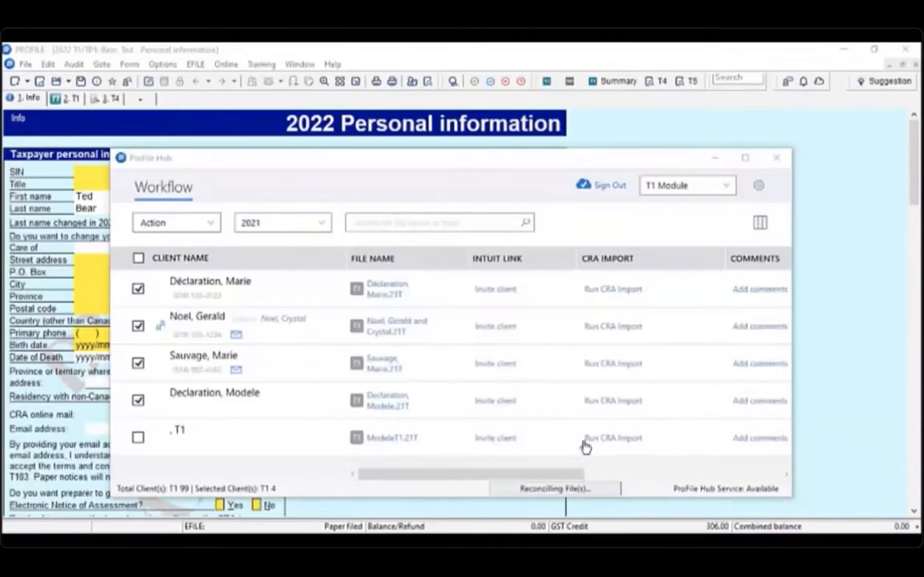
drag(540, 479, 752, 498)
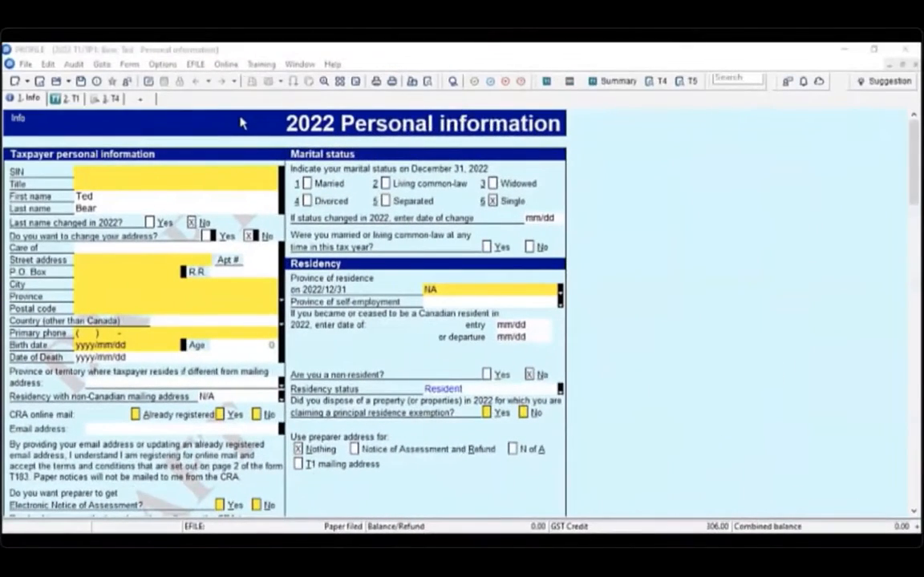
Bring up the list of returns stored in the cloud, maximized, and download the first listed return to the Desktop.
click(226, 65)
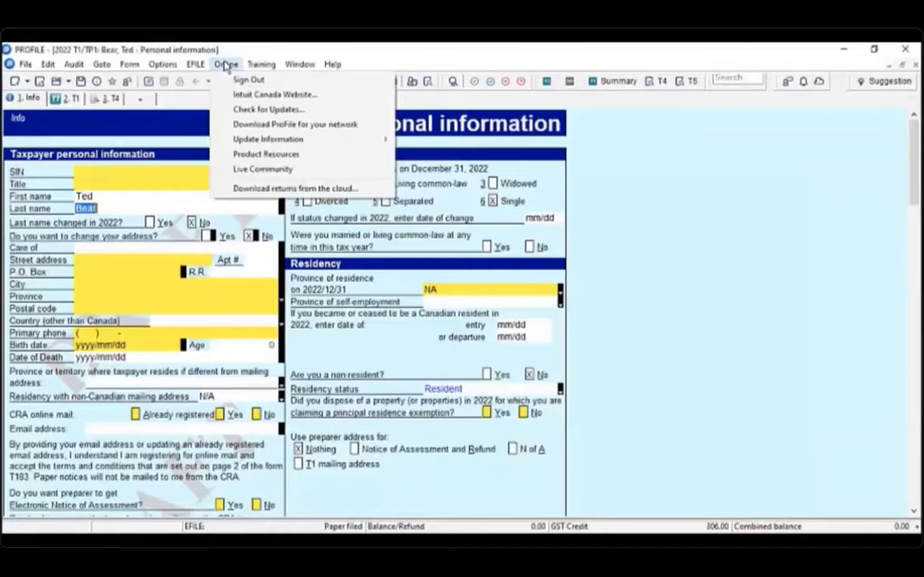
click(225, 68)
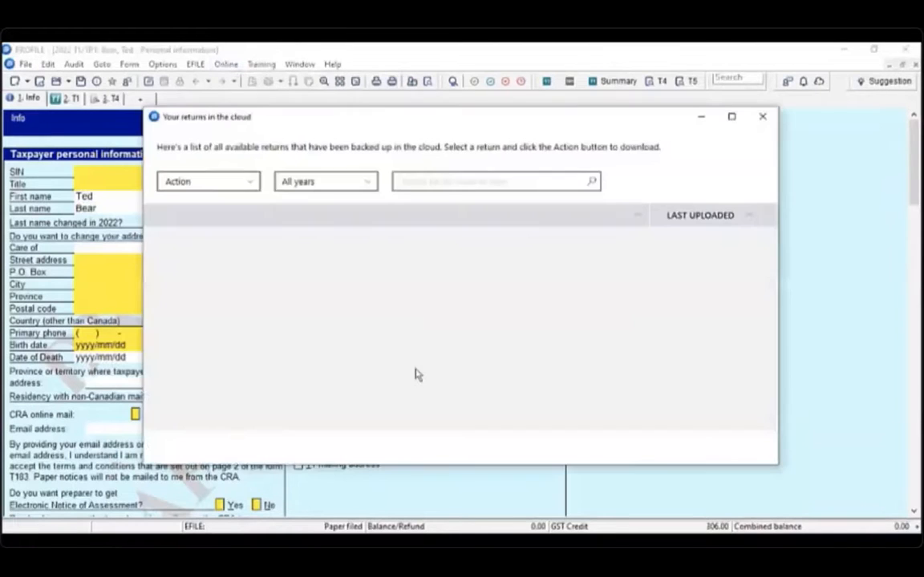
click(731, 117)
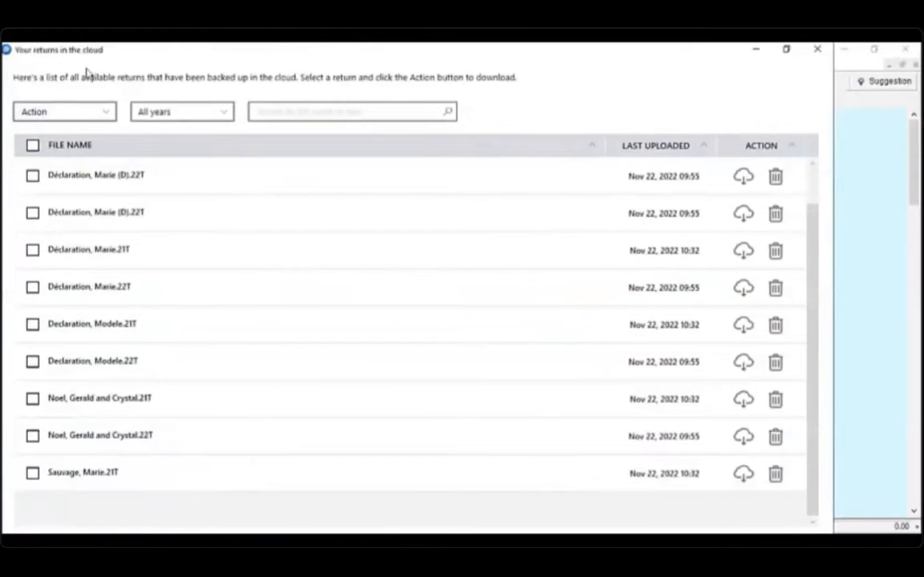
scroll(118, 241, up, 1)
scroll(180, 238, down, 1)
scroll(181, 238, up, 1)
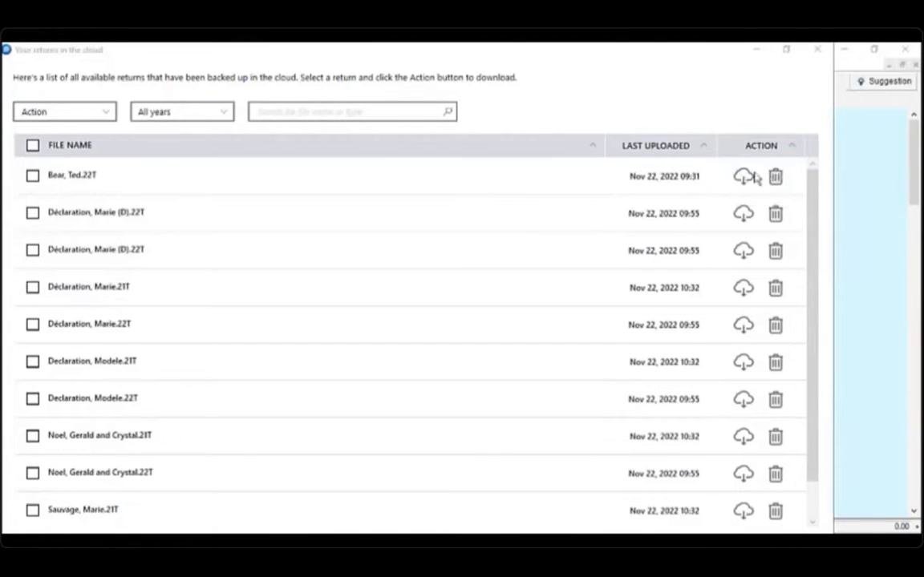
click(744, 178)
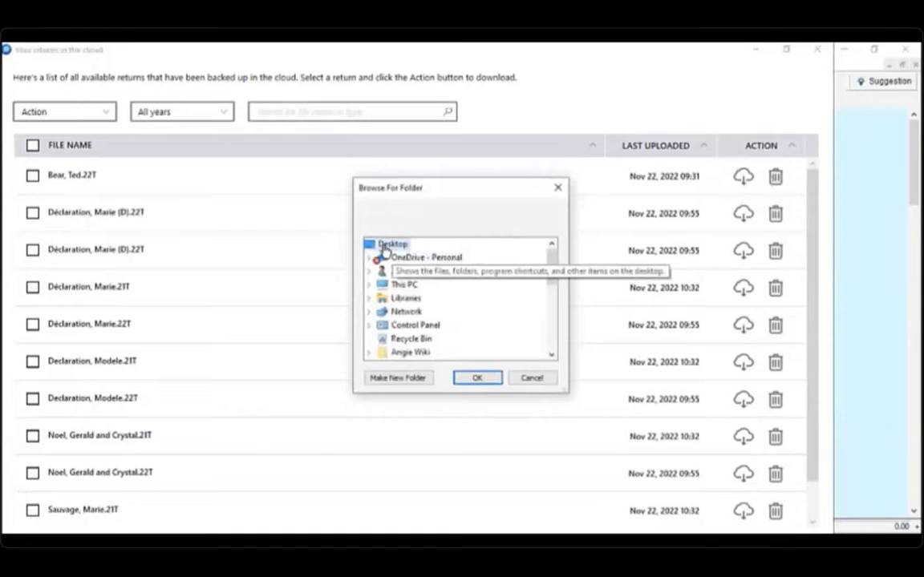
click(478, 379)
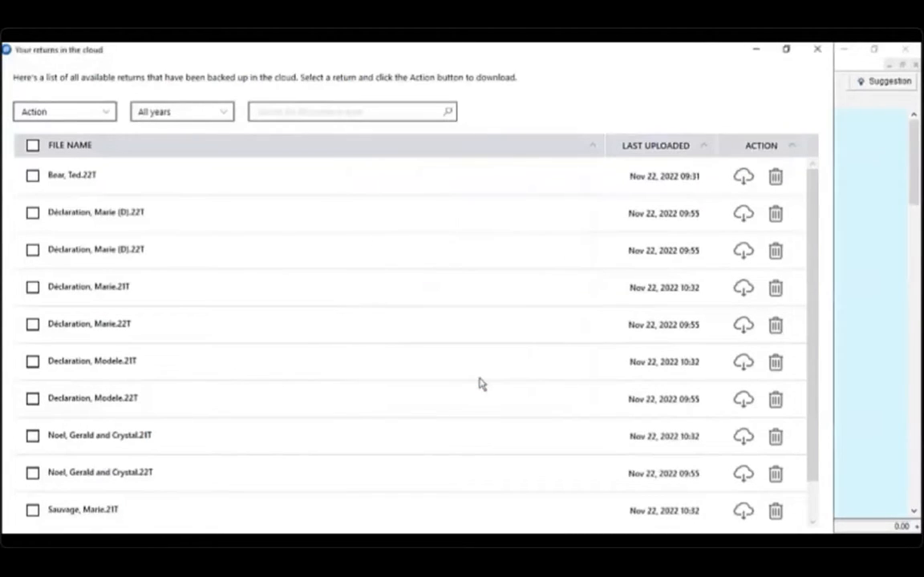
Download the first listed return again into a subfolder of My ProFile Data in the OneDrive Documents, overriding the existing file.
click(743, 177)
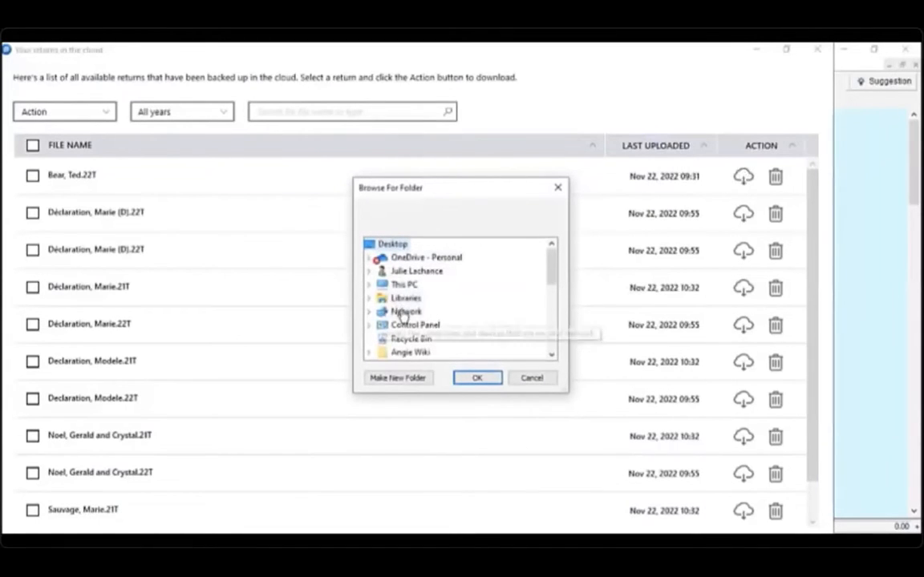
click(372, 257)
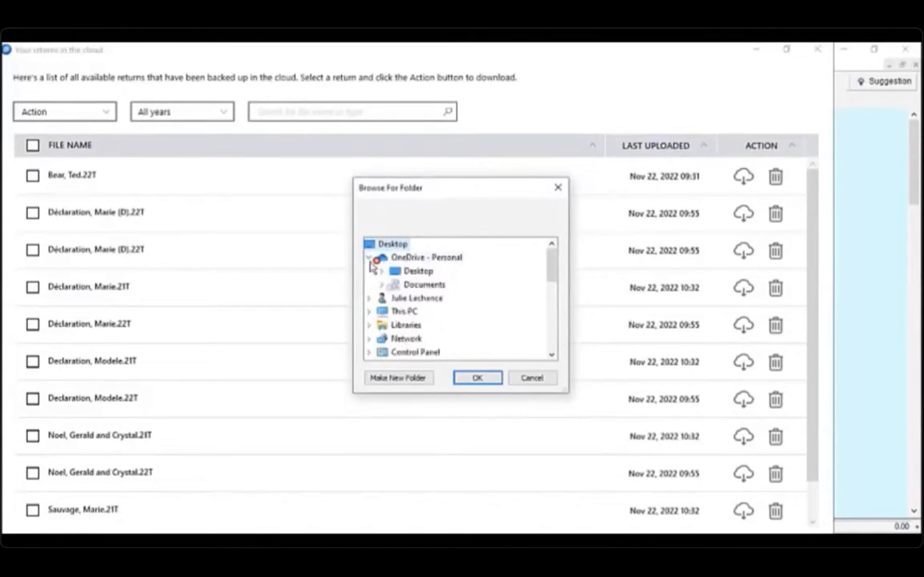
click(377, 284)
scroll(449, 298, down, 1)
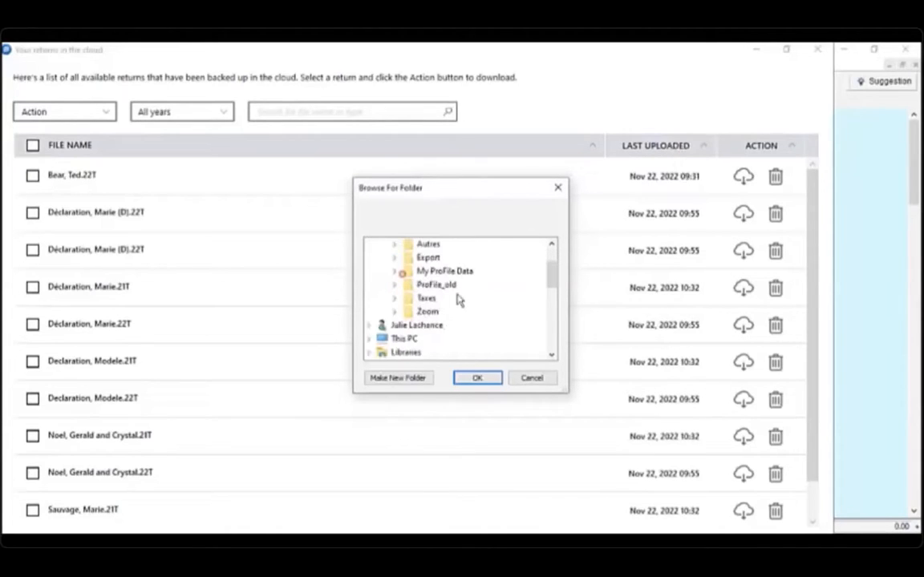
click(395, 273)
scroll(445, 308, down, 8)
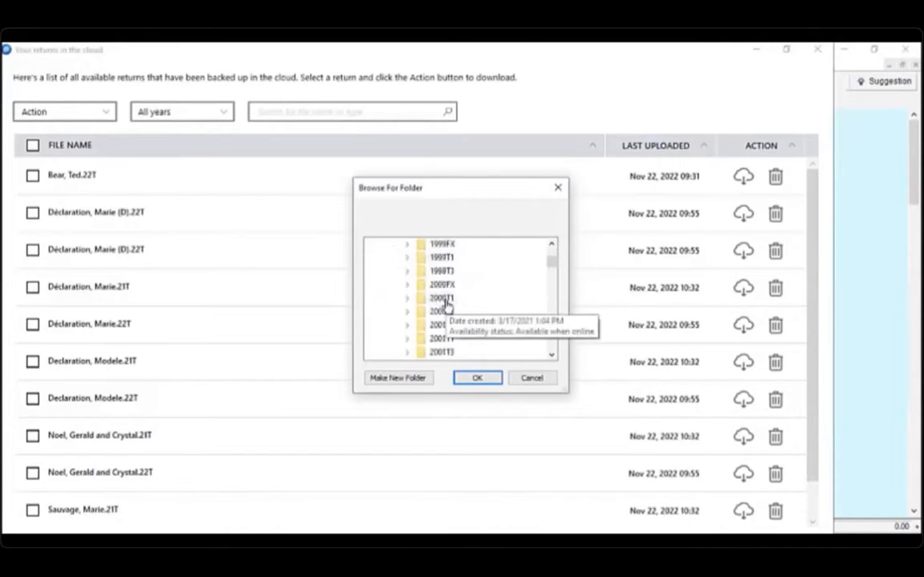
scroll(462, 311, down, 12)
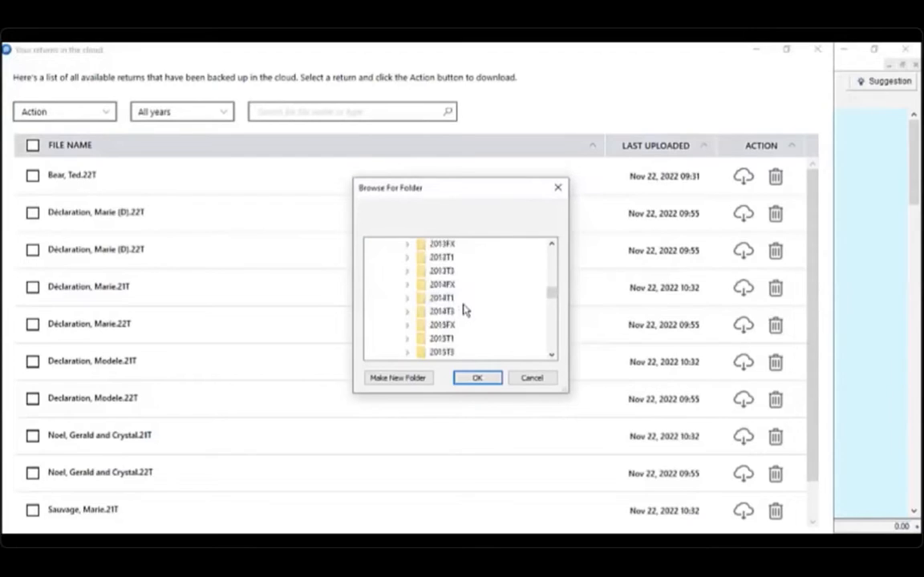
scroll(455, 317, down, 1)
click(407, 285)
click(419, 286)
click(484, 380)
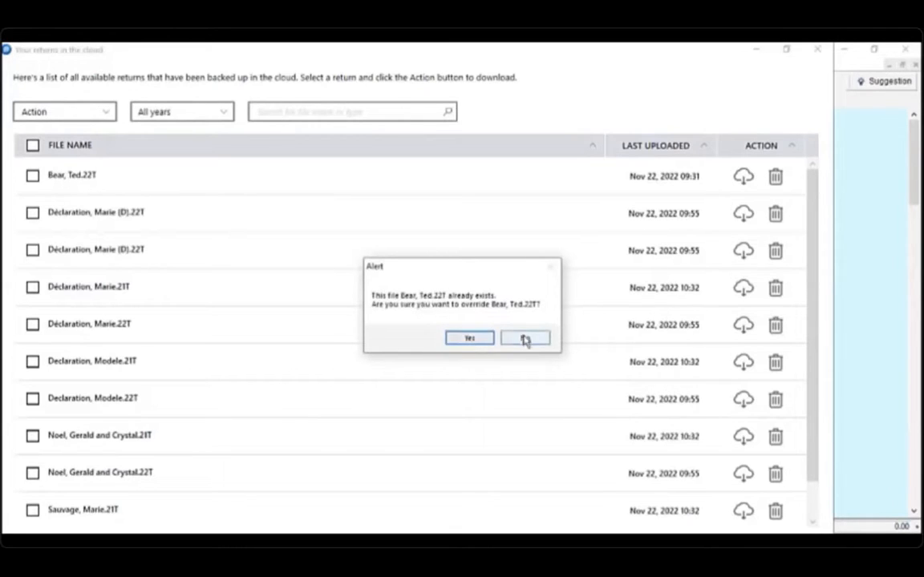
click(470, 339)
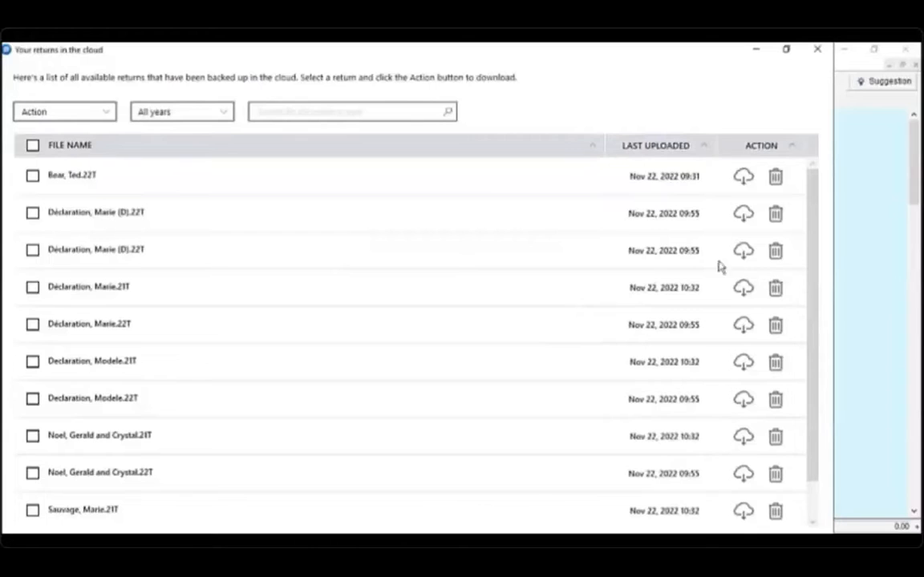
Delete the first listed return from the cloud and confirm the deletion.
click(776, 177)
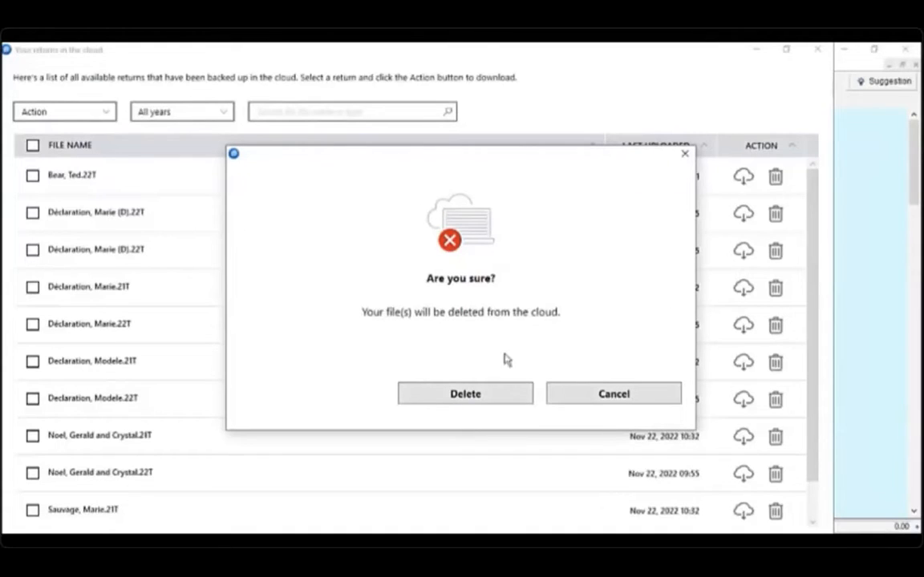
click(510, 396)
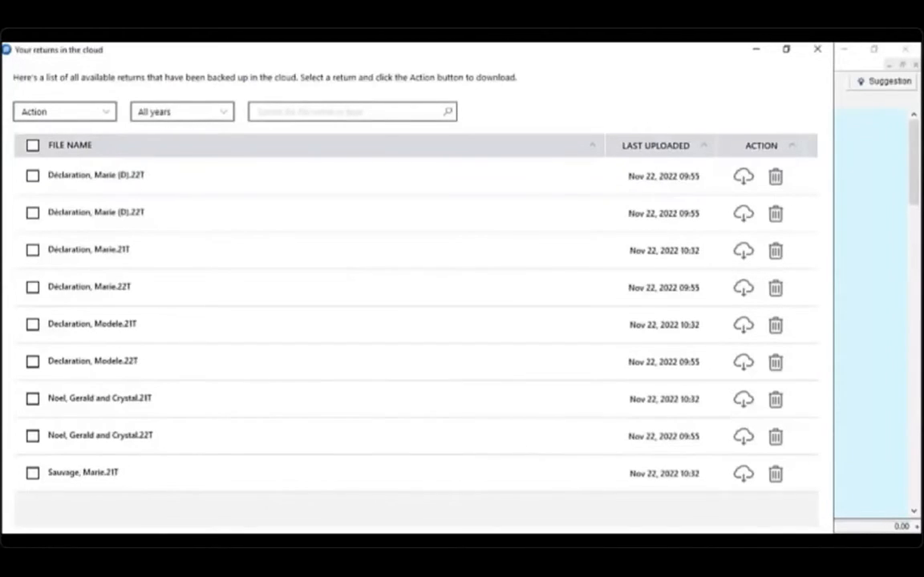
click(743, 179)
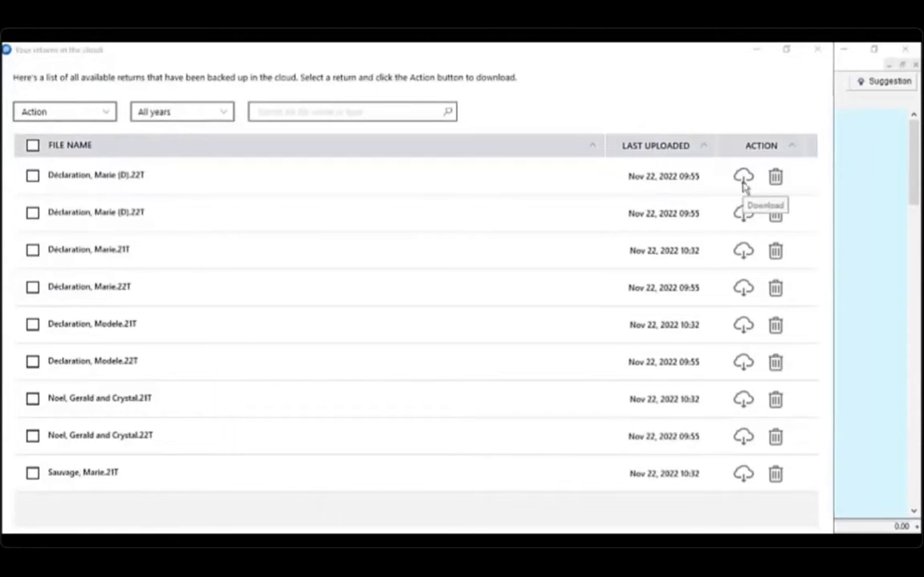